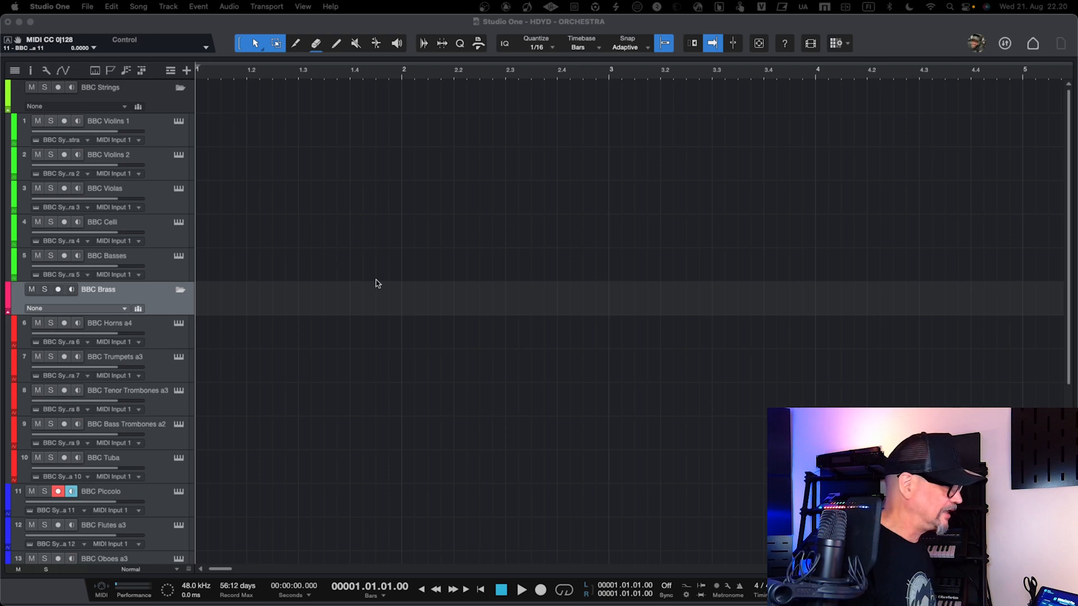
# - Open the instrument of the BBC Violins 1 track and step through the string tracks' instruments down to BBC Basses
pyautogui.click(159, 134)
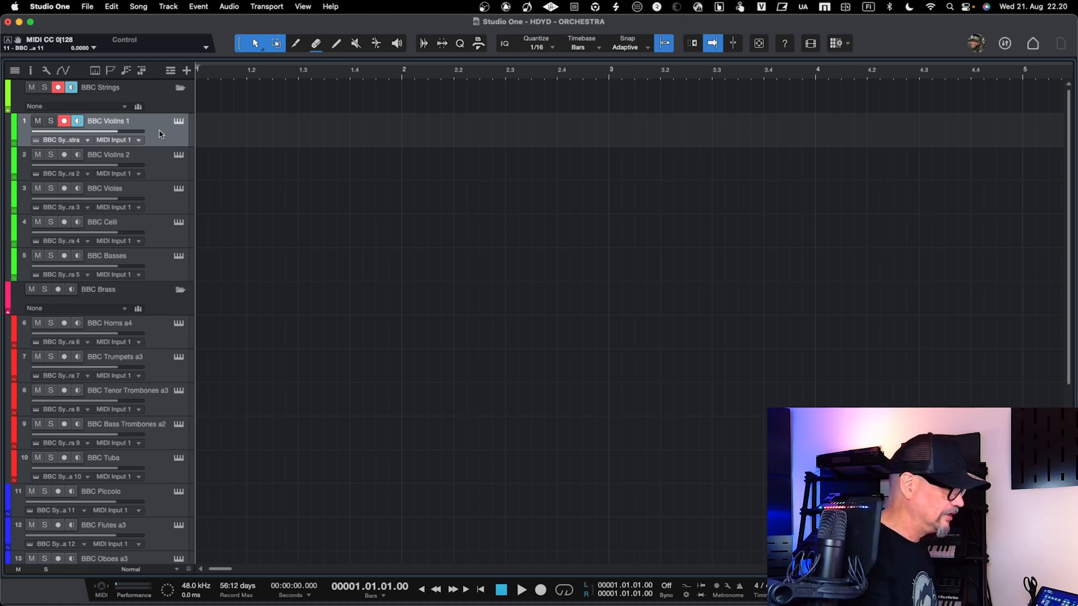
pyautogui.doubleClick(159, 134)
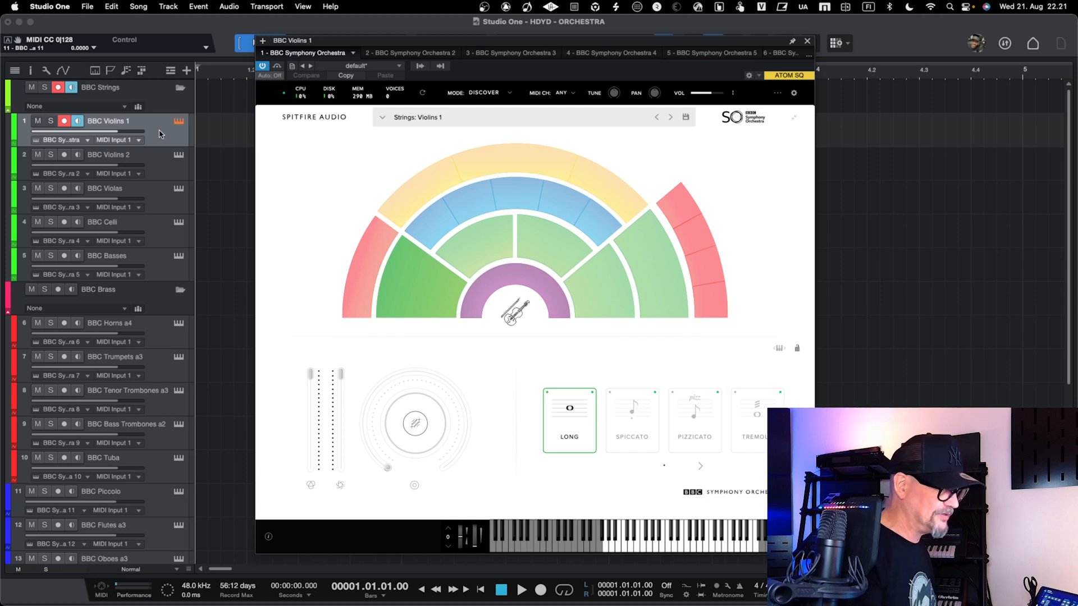
pyautogui.press('Down')
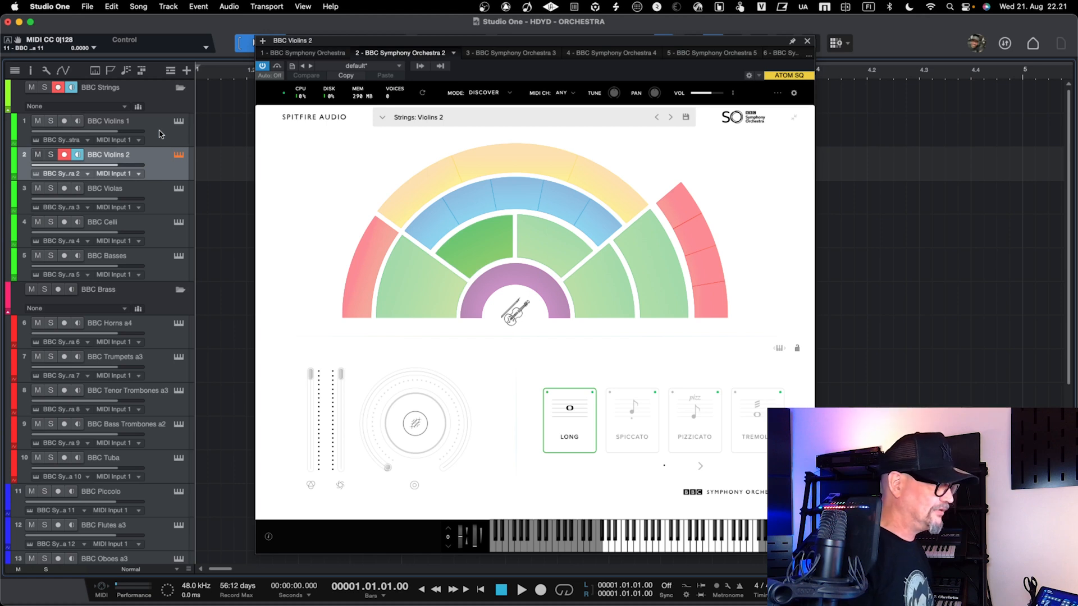
pyautogui.press('Up')
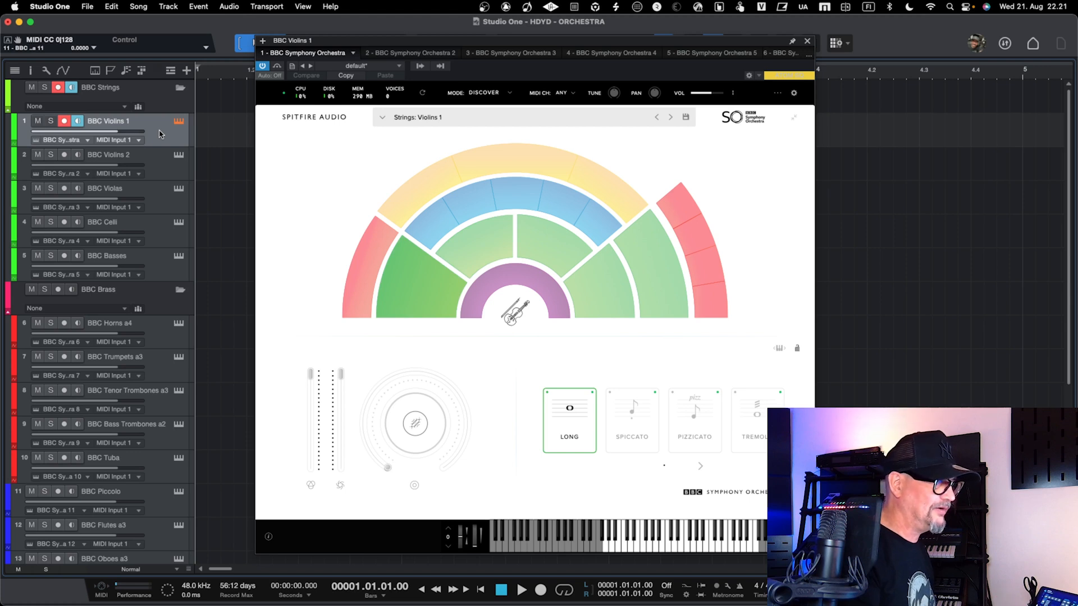
pyautogui.press('Down')
pyautogui.press('Down')
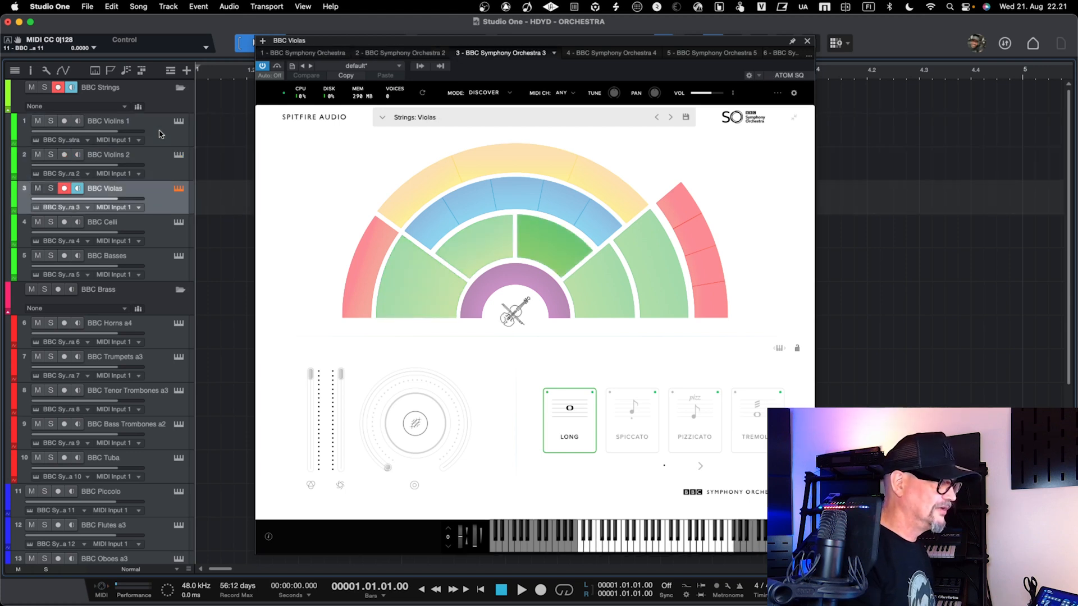
pyautogui.press('Down')
pyautogui.press('Down')
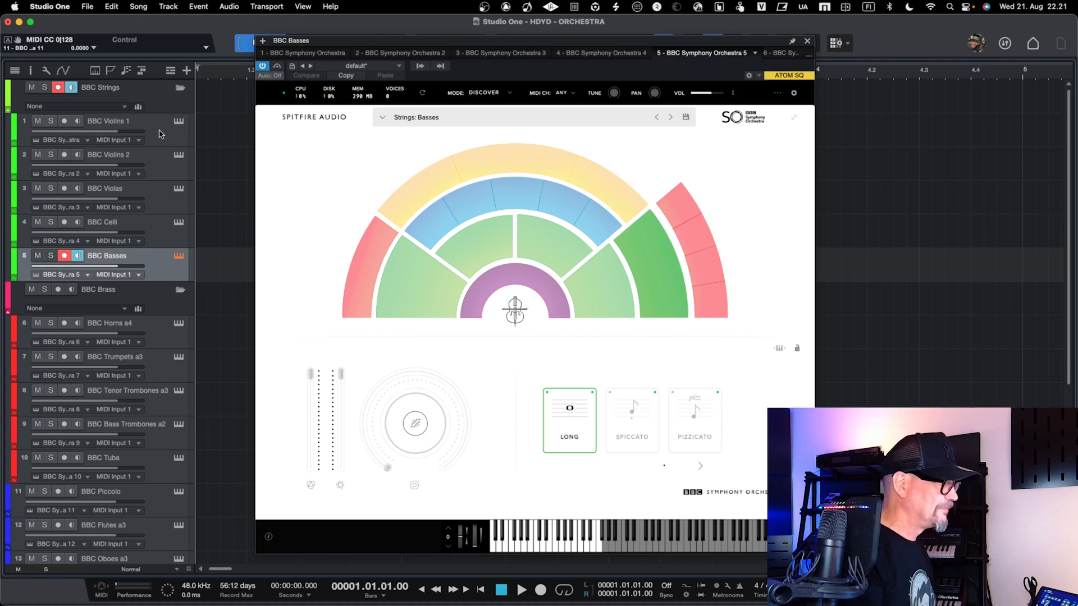
# - Step back up through the string instruments, return to BBC Violas and close the instrument window
pyautogui.press('Up')
pyautogui.press('Up')
pyautogui.press('Up')
pyautogui.press('Up')
pyautogui.press('Up')
pyautogui.press('Down')
pyautogui.press('Down')
pyautogui.press('Down')
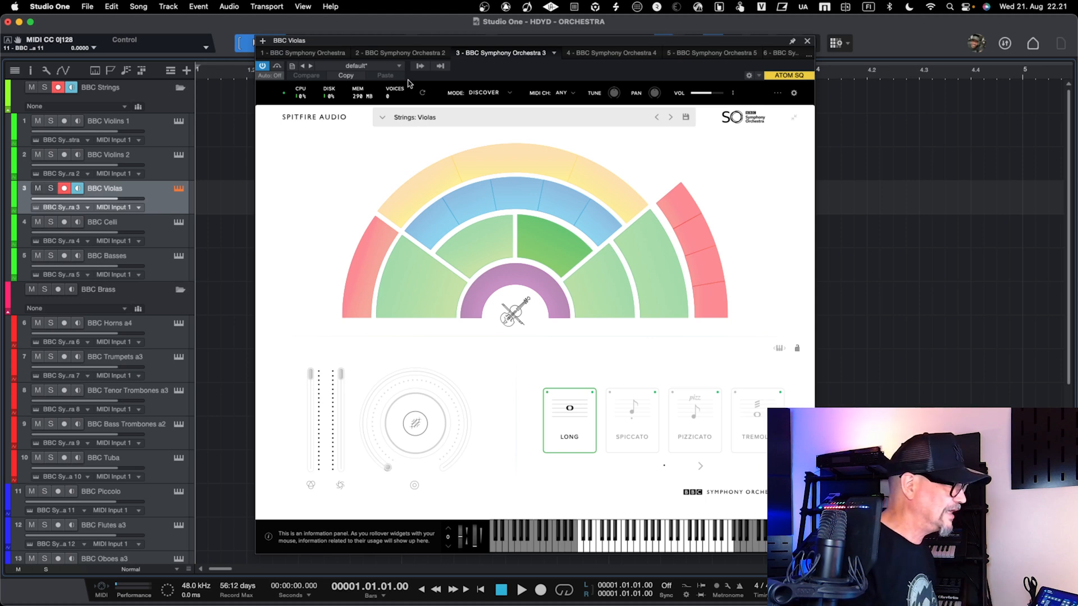
pyautogui.click(807, 42)
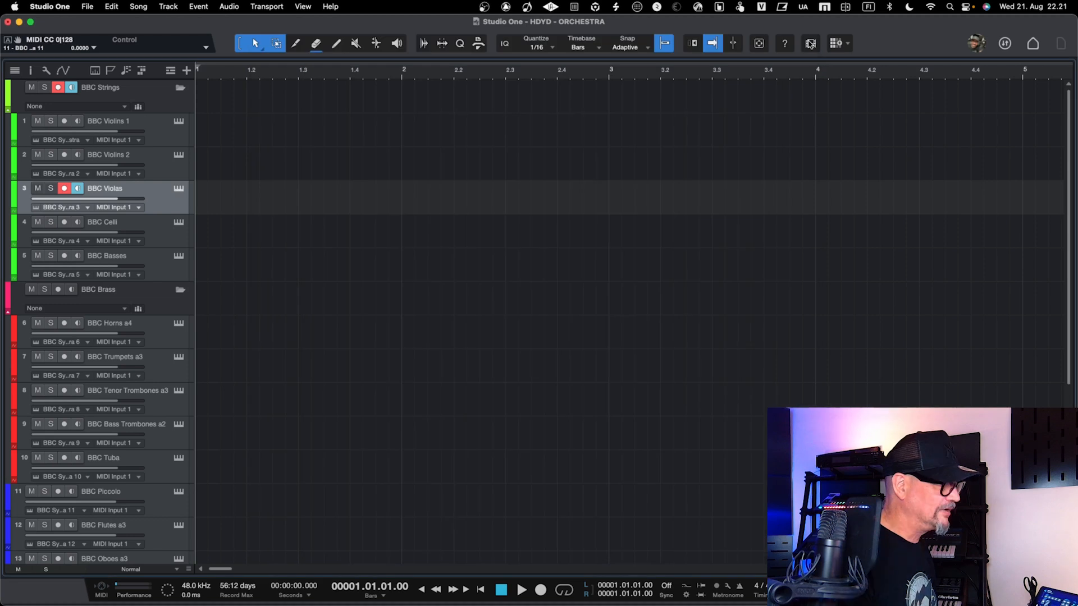
# - Collapse the BBC Strings folder and expand it again
pyautogui.click(162, 98)
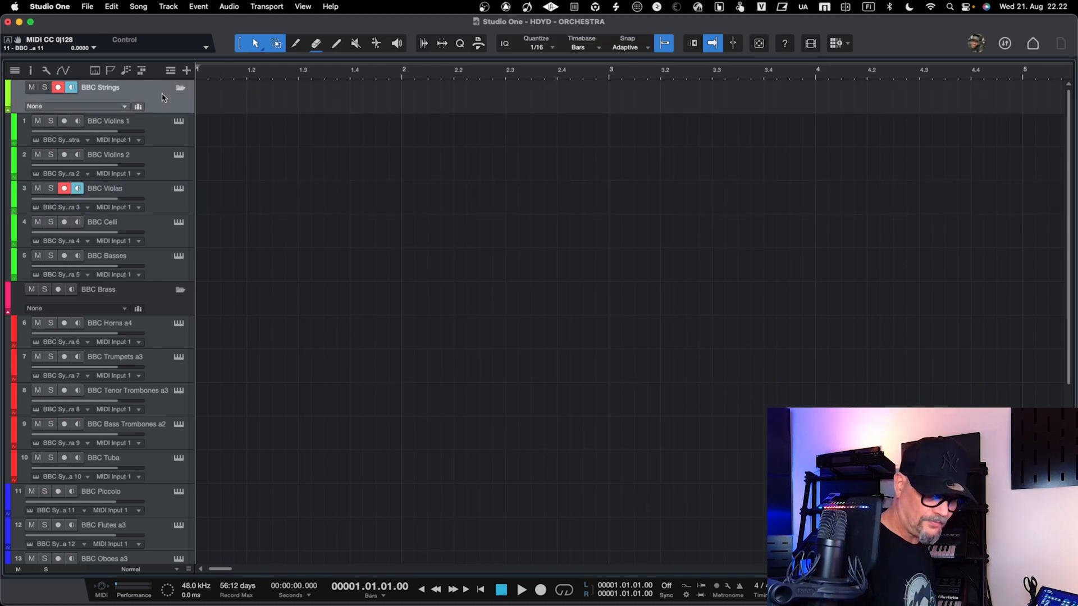
pyautogui.doubleClick(162, 98)
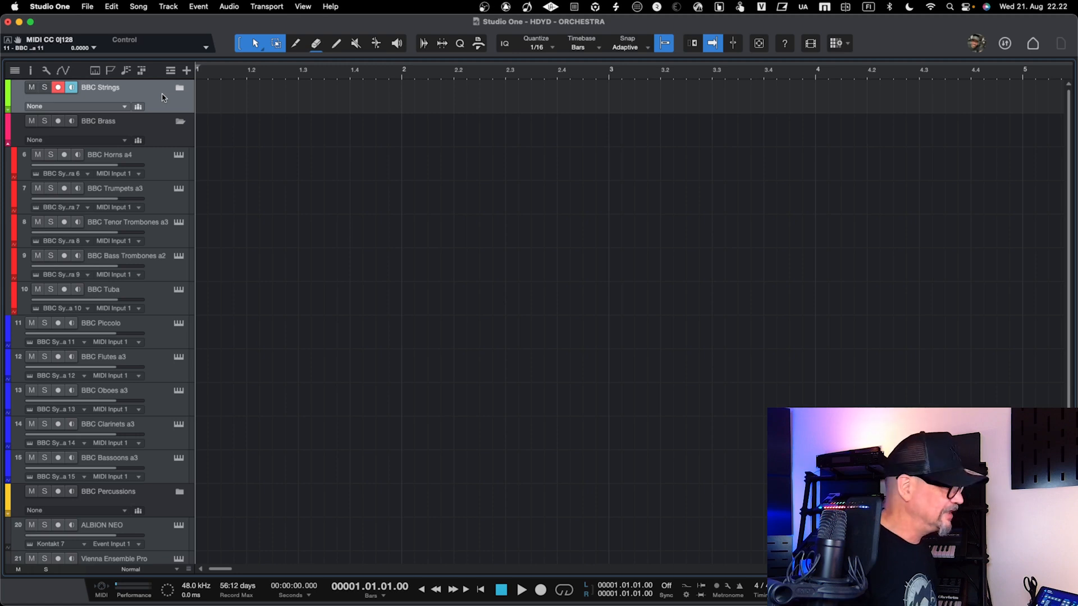
pyautogui.press('Right')
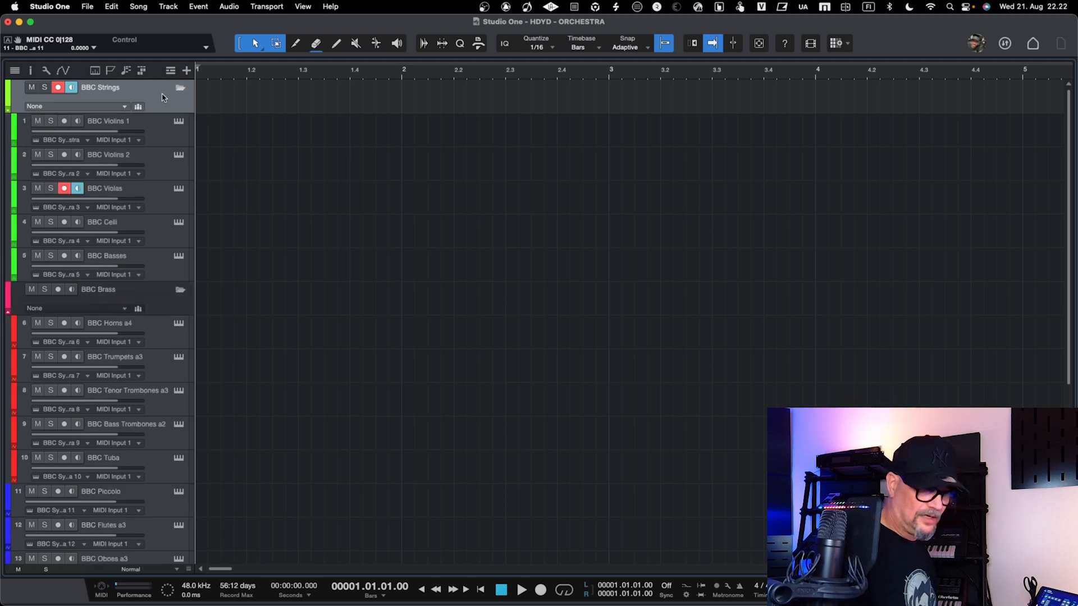
# - Disable the BBC Violins 1 track
pyautogui.click(156, 138)
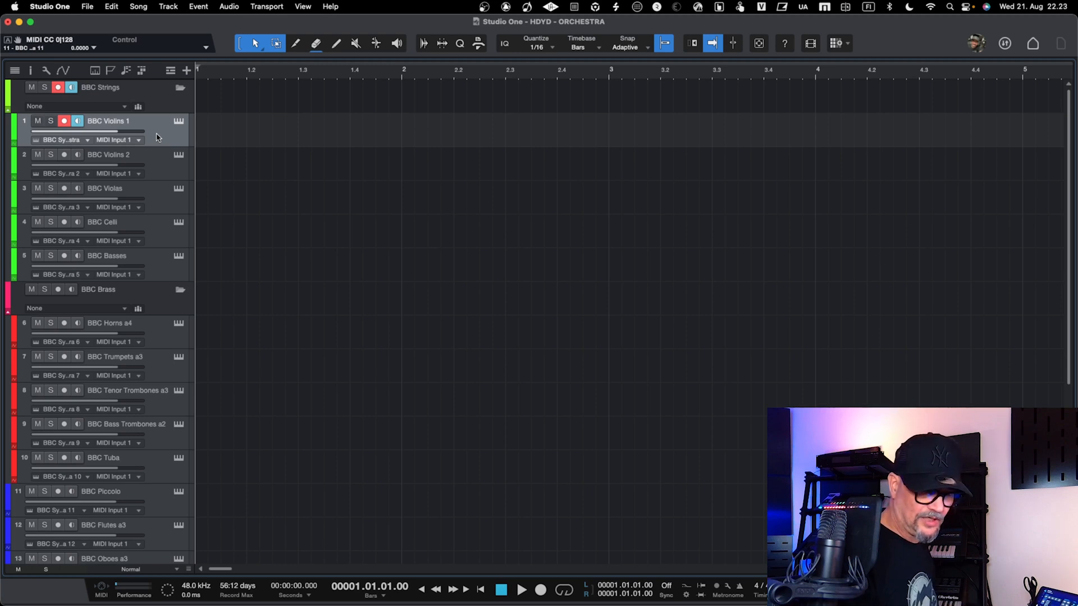
pyautogui.hotkey('shift', 'd')
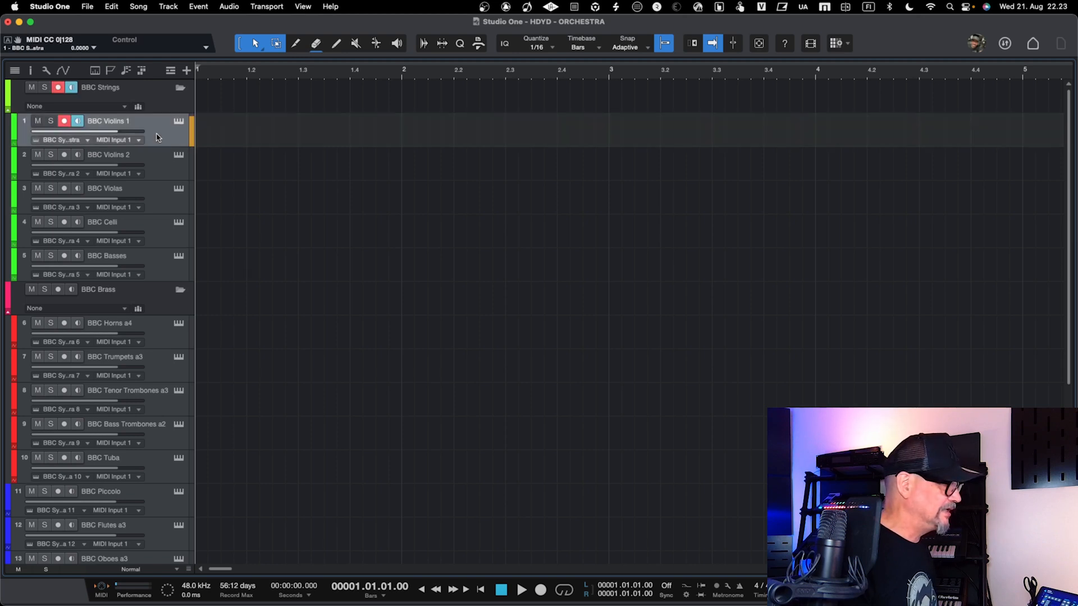
pyautogui.hotkey('shift', 'd')
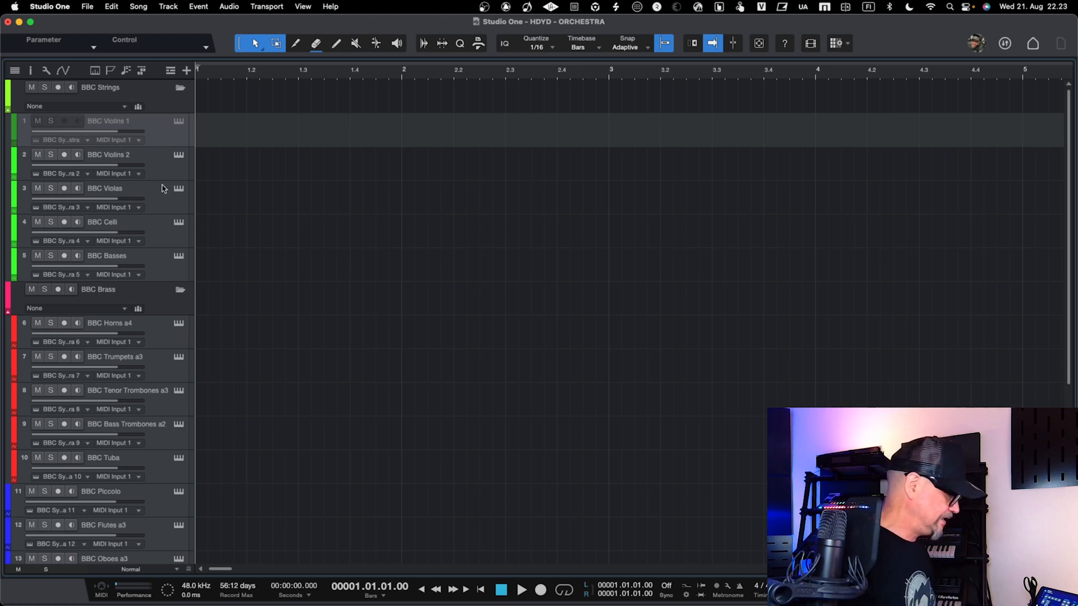
# - Disable the tracks from BBC Violins 2 through BBC Basses, and re-enable only BBC Violas
pyautogui.click(178, 177)
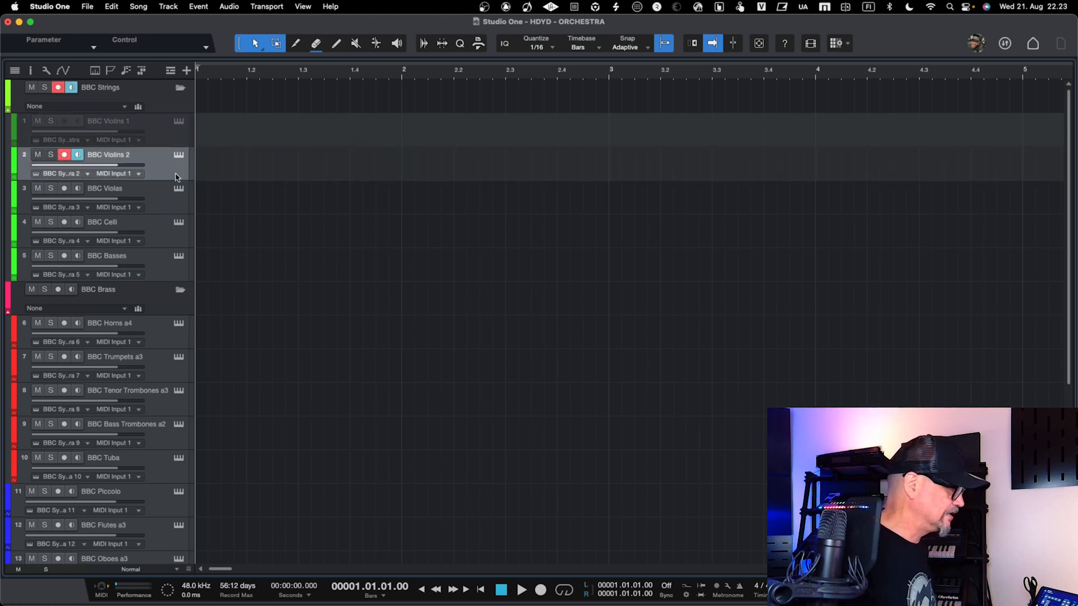
pyautogui.keyDown('shift'); pyautogui.click(166, 269); pyautogui.keyUp('shift')
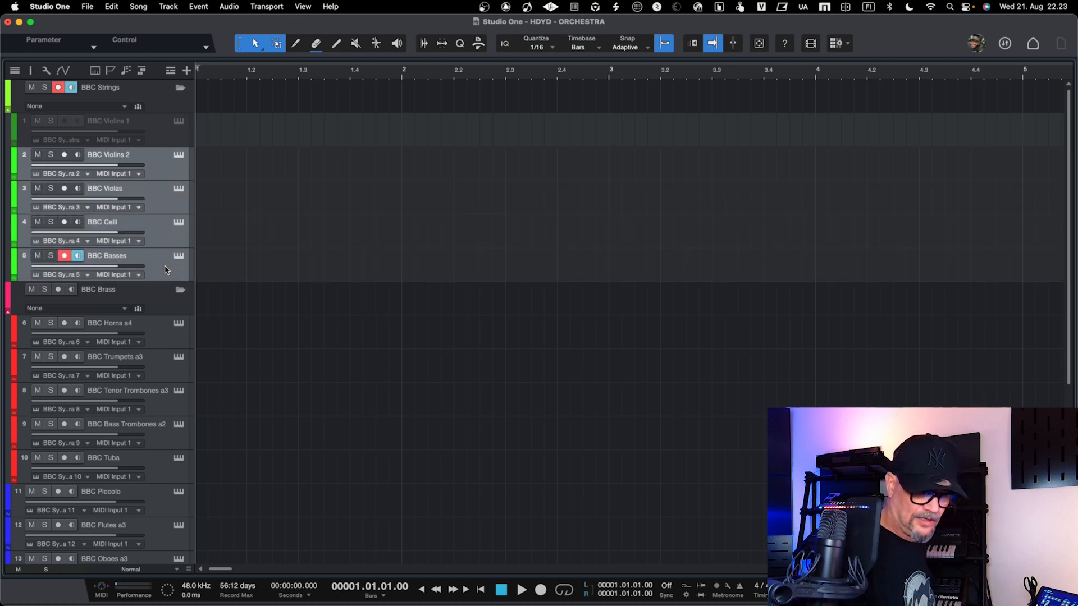
pyautogui.hotkey('shift', 'd')
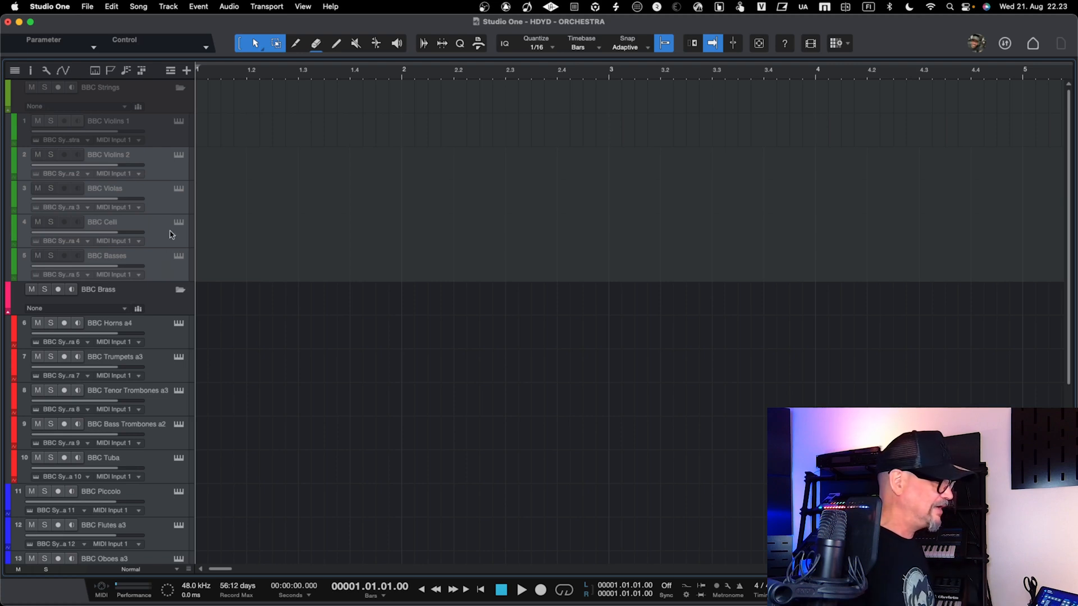
pyautogui.click(170, 209)
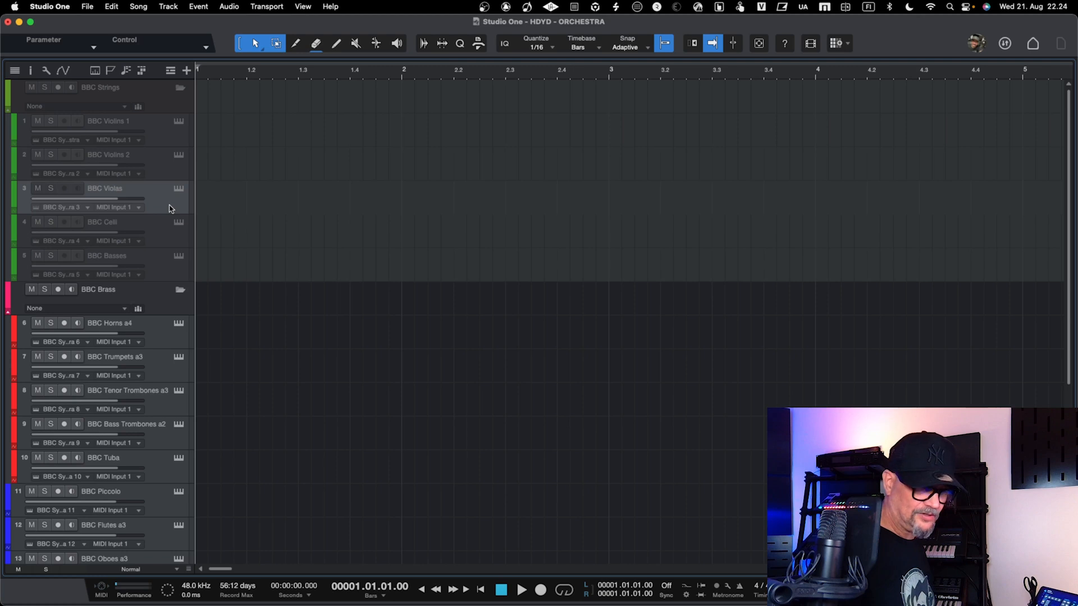
pyautogui.click(170, 209)
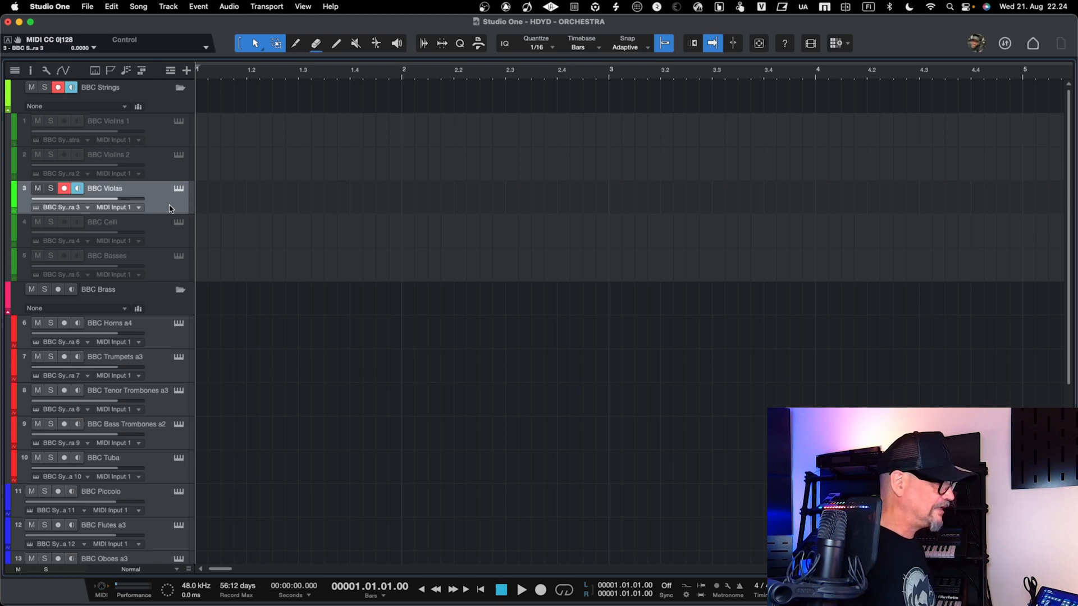
# - Collapse the BBC Strings and BBC Brass folders in the track list
pyautogui.click(167, 103)
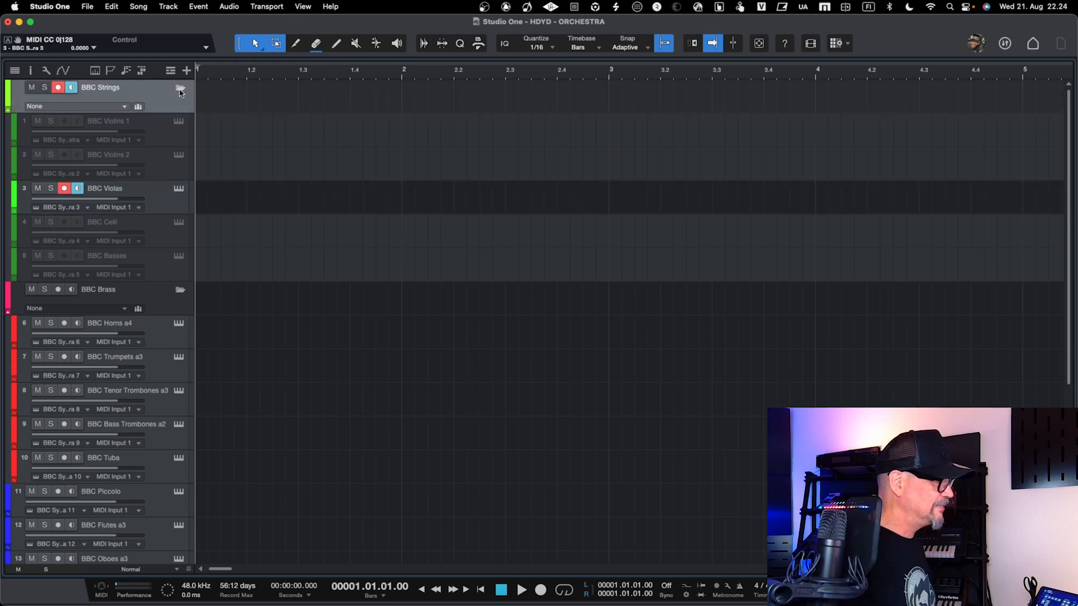
pyautogui.click(180, 91)
pyautogui.click(180, 121)
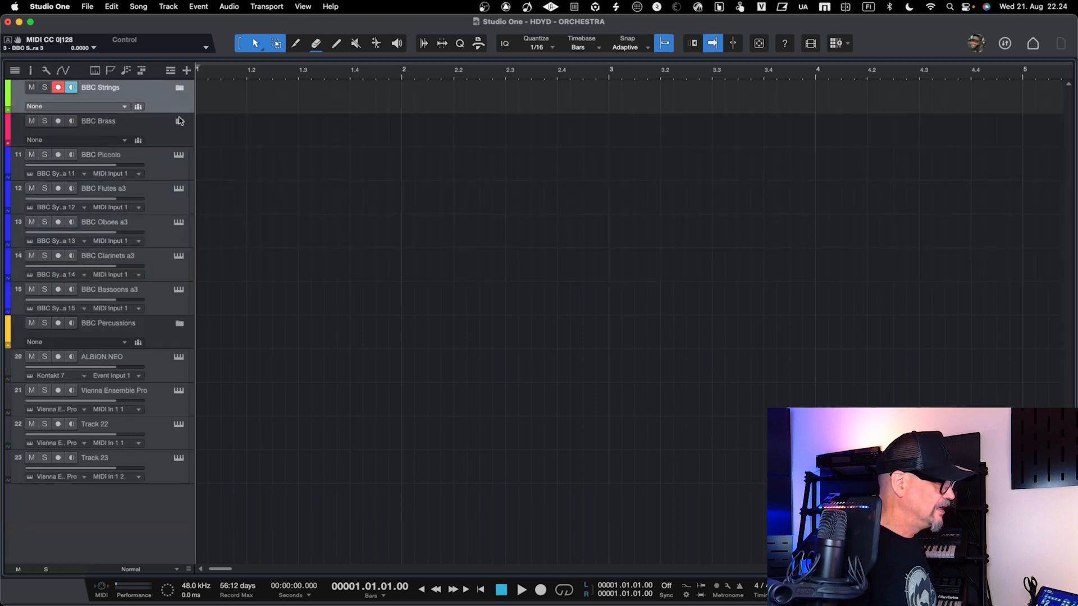
# - Pack the tracks from BBC Piccolo through BBC Bassoons a3 into a folder and name it BBC WOOD
pyautogui.click(165, 164)
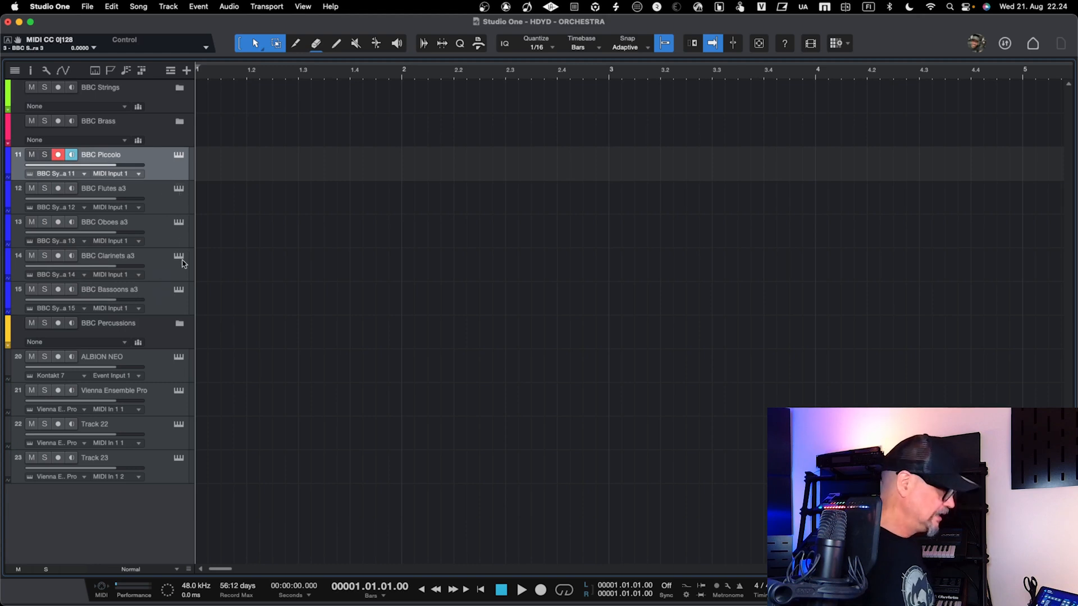
pyautogui.keyDown('shift'); pyautogui.click(166, 310); pyautogui.keyUp('shift')
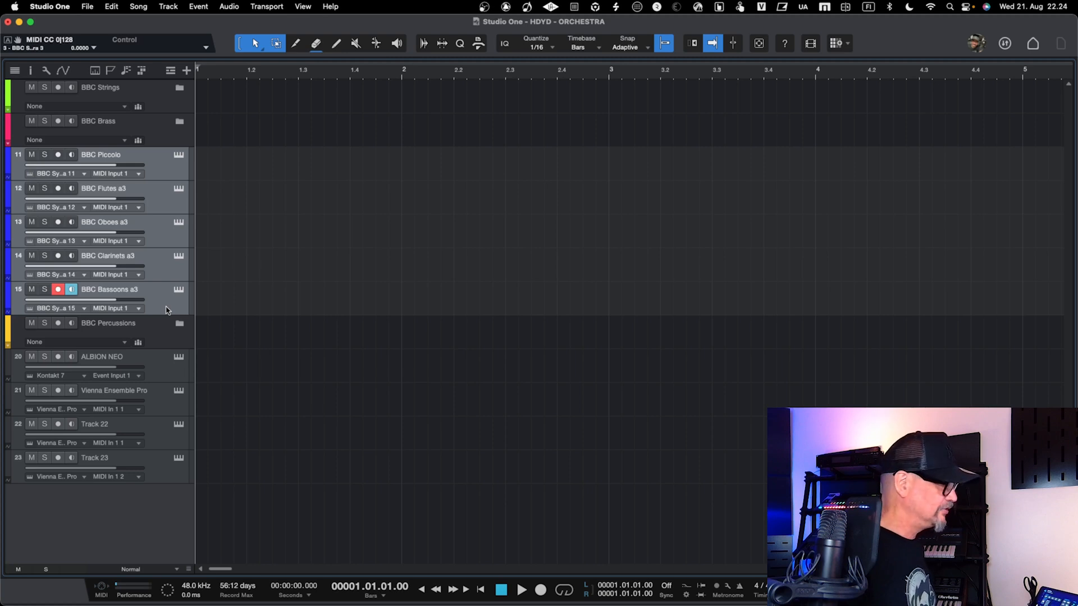
pyautogui.rightClick(166, 310)
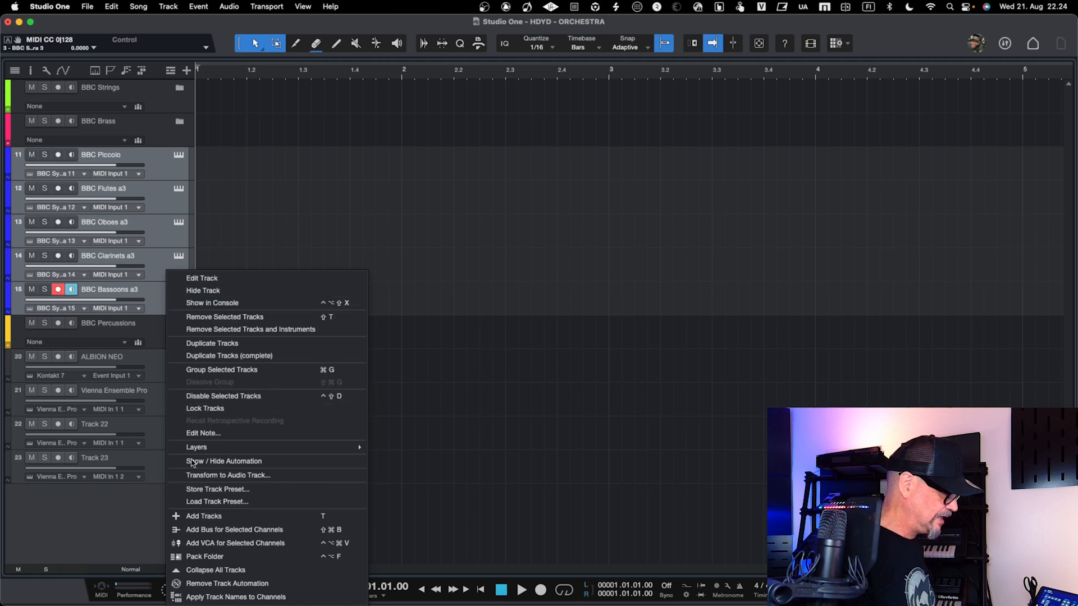
pyautogui.click(235, 560)
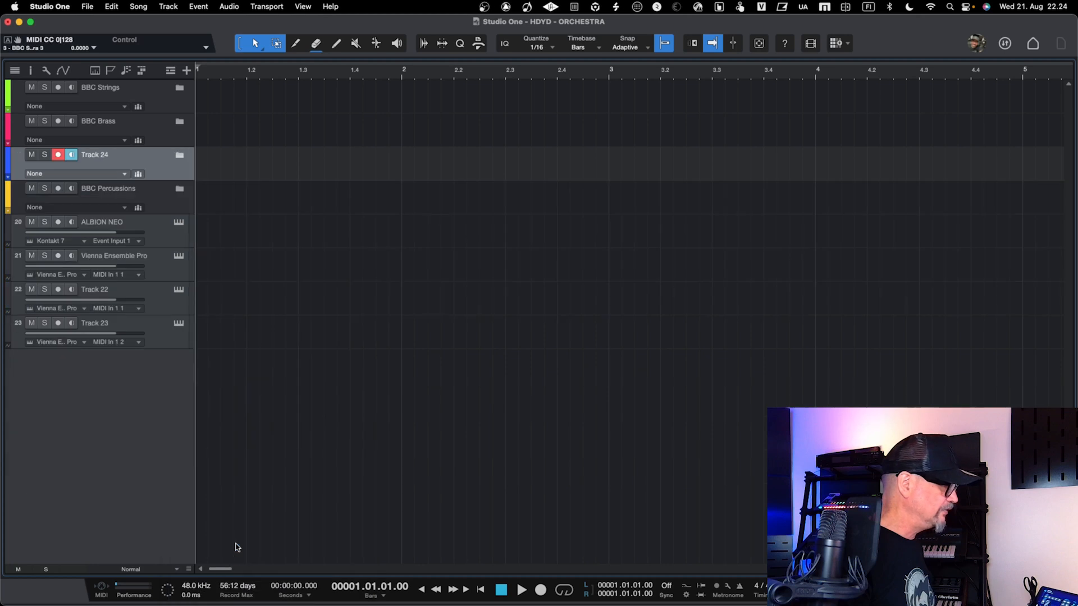
pyautogui.doubleClick(108, 155)
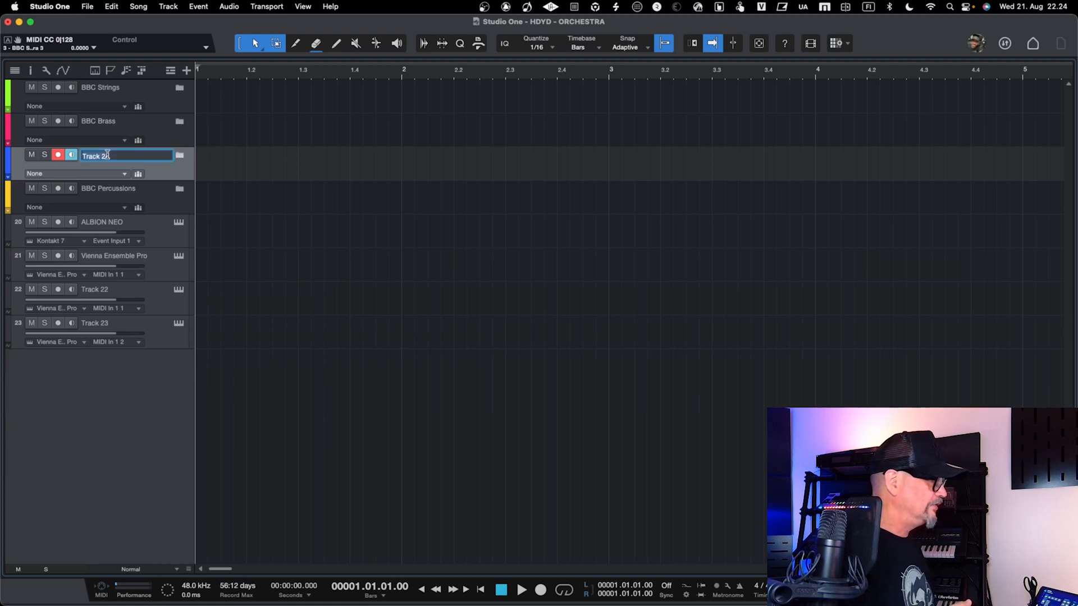
pyautogui.write('BBC WOOD')
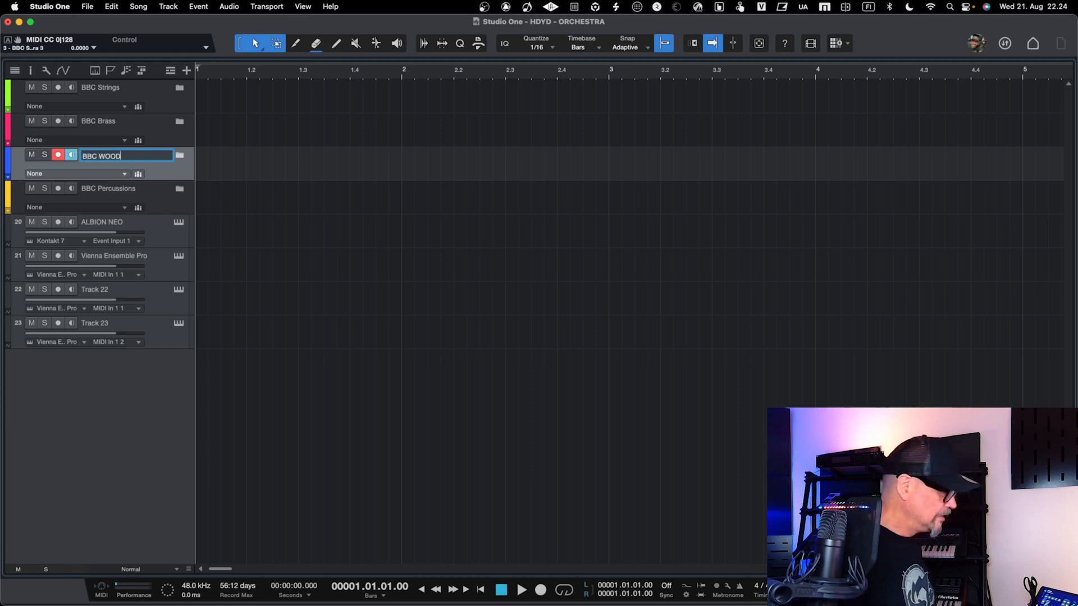
pyautogui.press('Return')
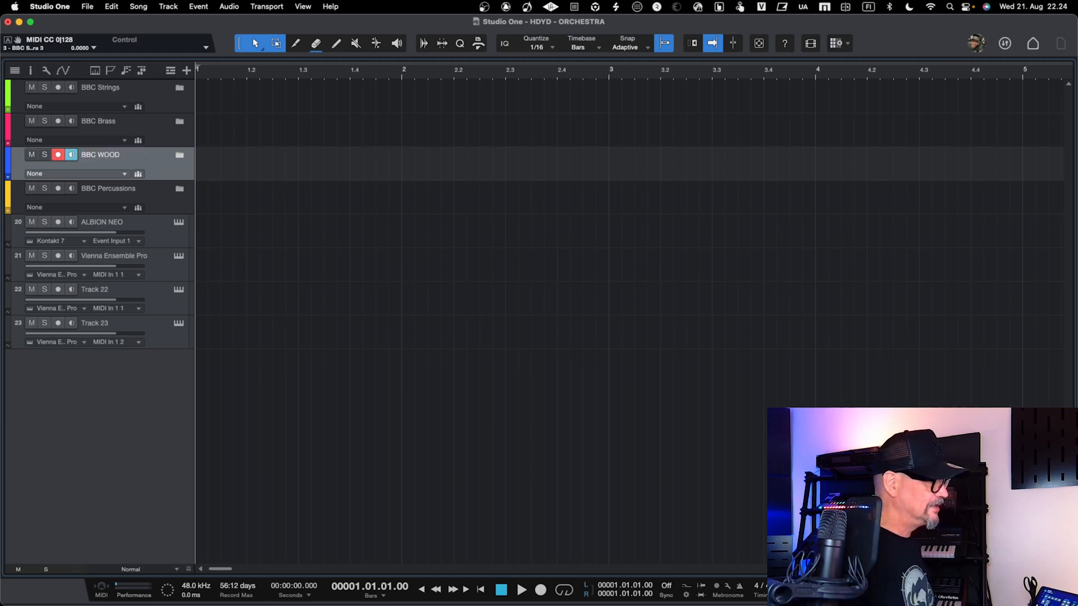
# - Expand the BBC WOOD folder and toggle its BBC Piccolo track to disabled and back to enabled
pyautogui.press('Right')
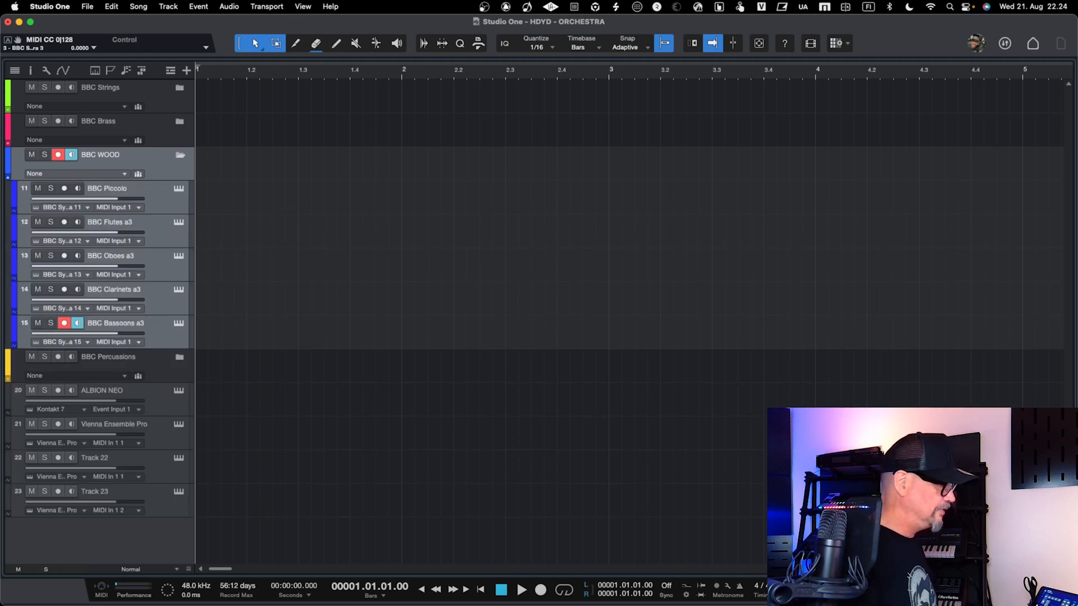
pyautogui.press('Down')
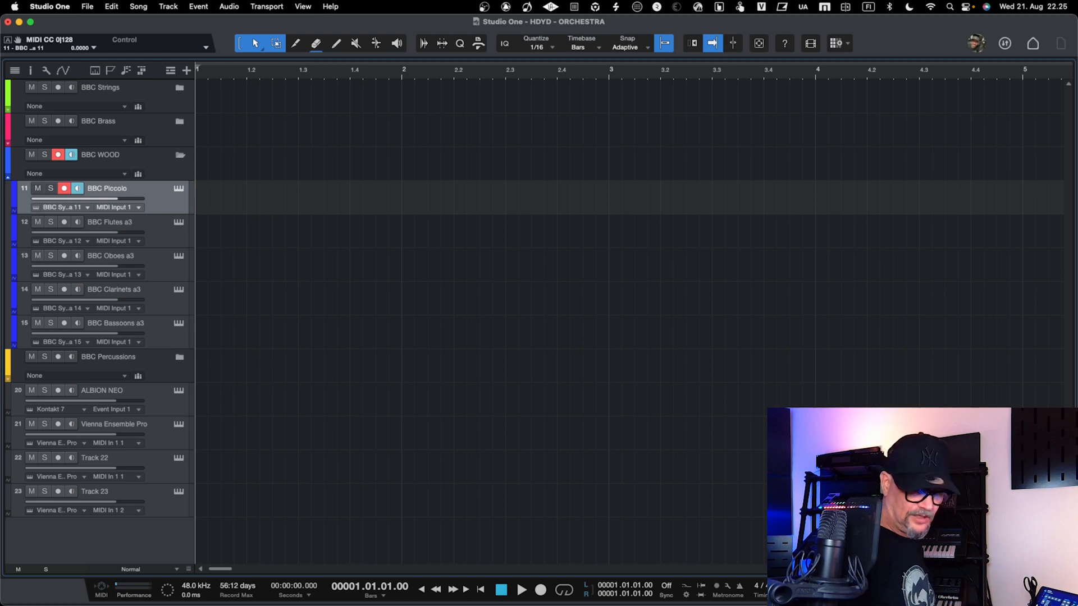
pyautogui.hotkey('shift', 'd')
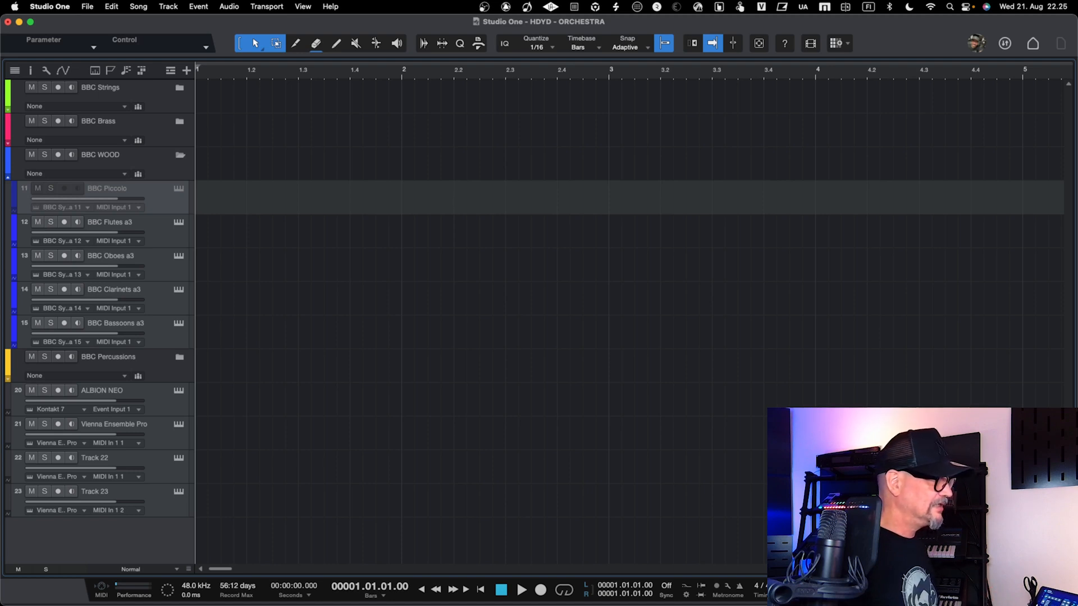
pyautogui.hotkey('shift', 'e')
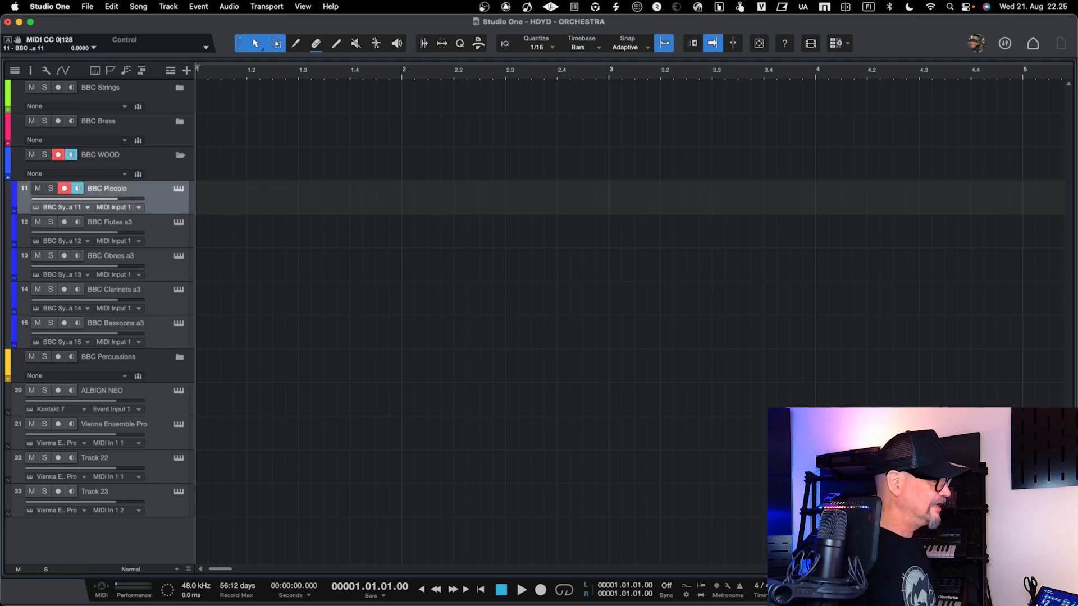
# - Select the BBC WOOD folder and look through its bus assignment options, leaving it set to None
pyautogui.click(142, 159)
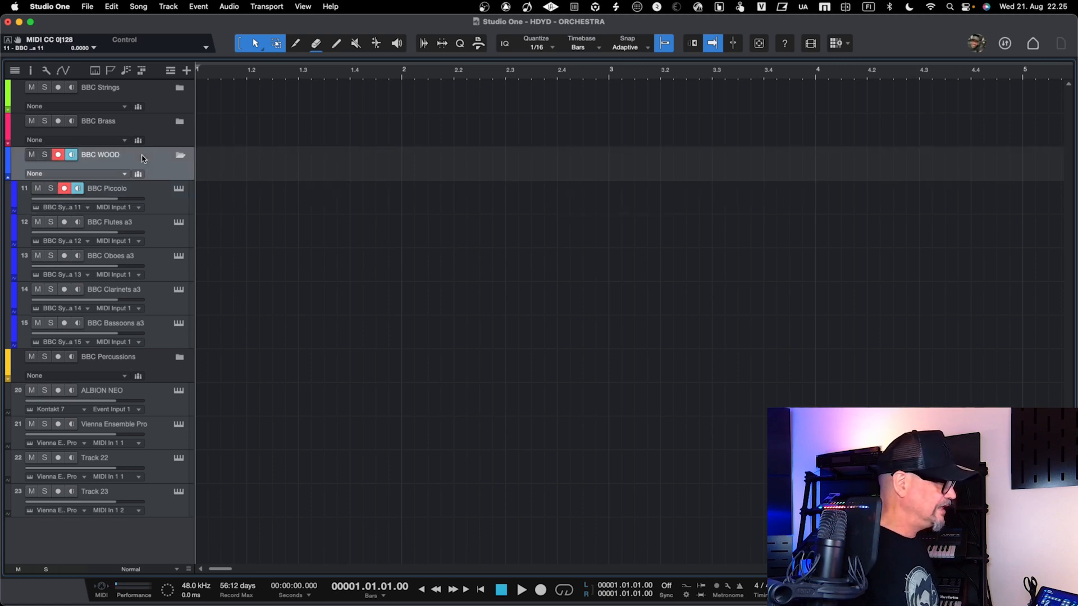
pyautogui.click(110, 176)
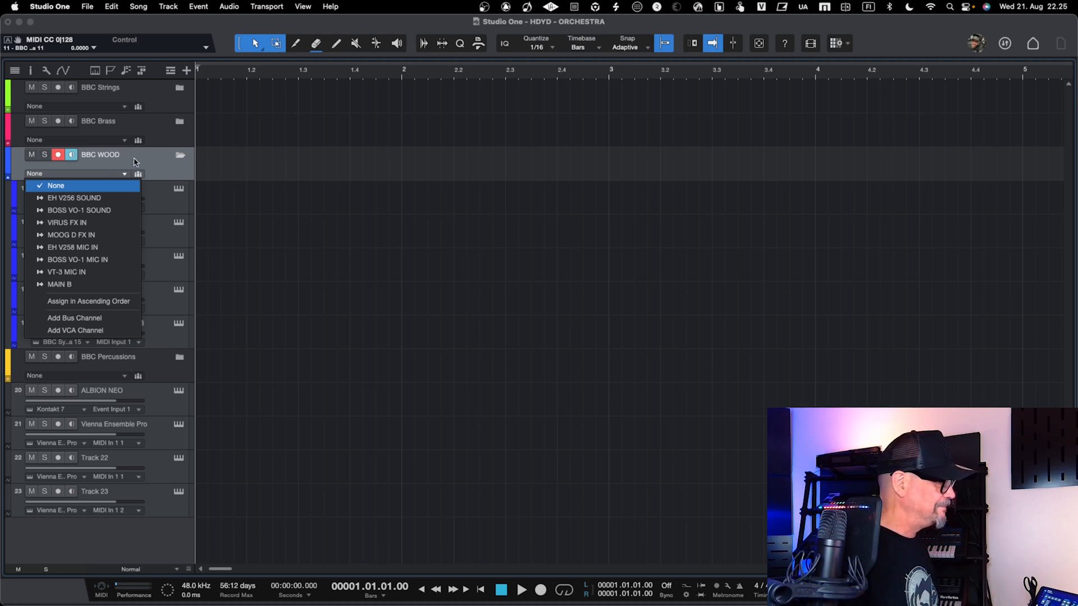
pyautogui.click(135, 163)
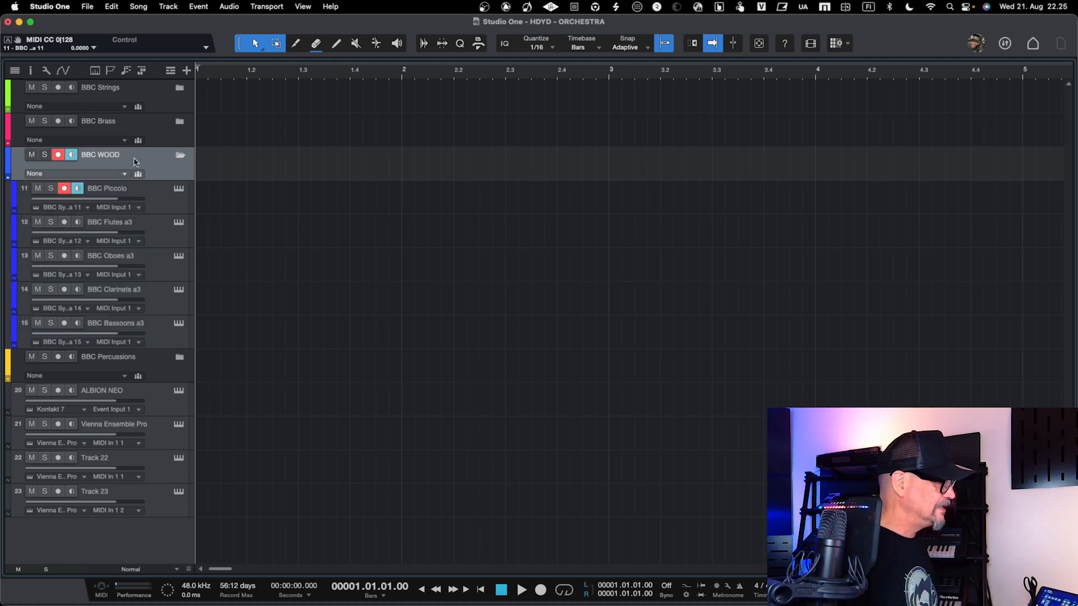
# - Collapse the BBC WOOD folder, expand BBC Strings and enable its tracks from BBC Violins 1 through BBC Basses
pyautogui.click(181, 156)
pyautogui.click(179, 108)
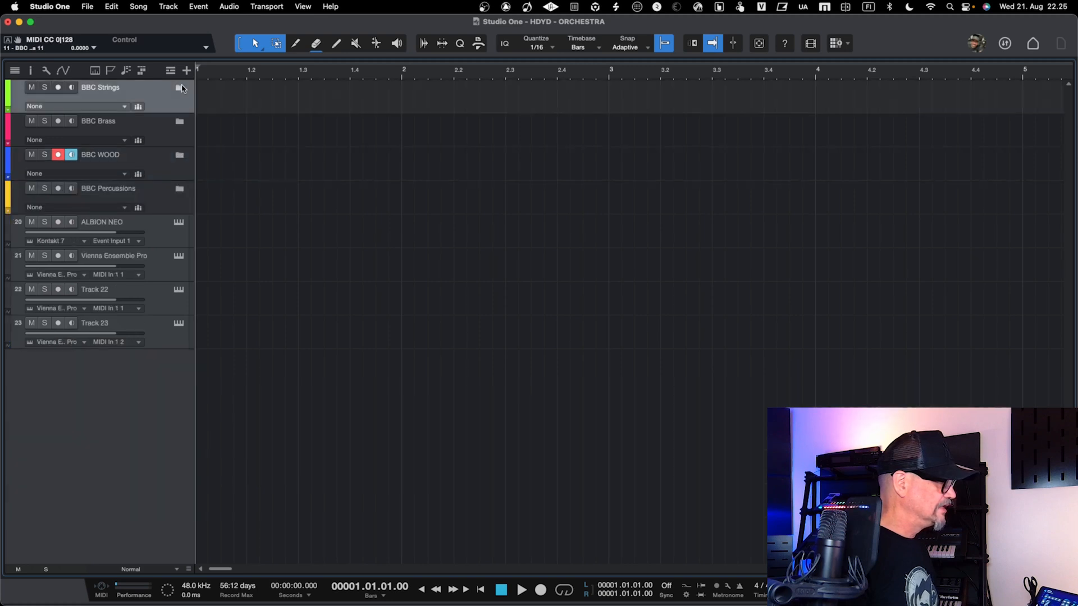
pyautogui.click(181, 88)
pyautogui.click(155, 130)
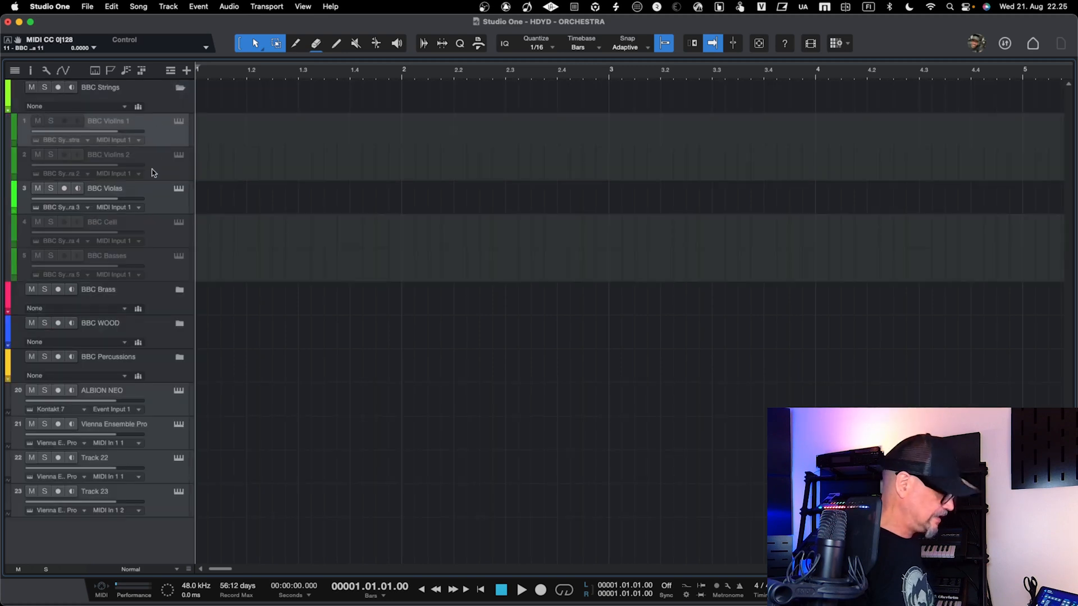
pyautogui.keyDown('shift'); pyautogui.click(155, 271); pyautogui.keyUp('shift')
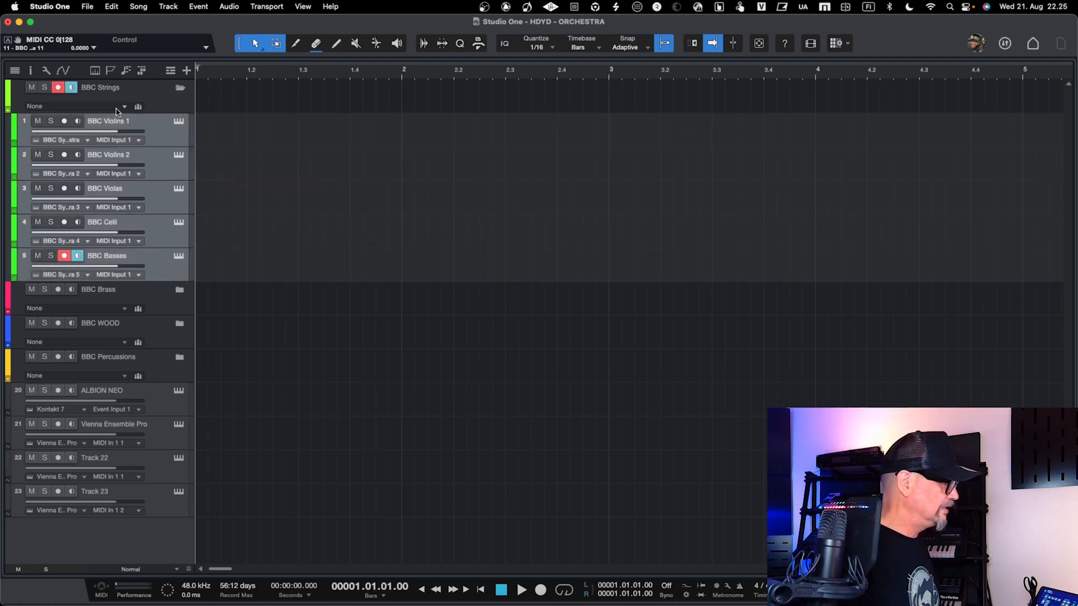
# - Add a bus channel for the BBC Strings folder
pyautogui.click(117, 108)
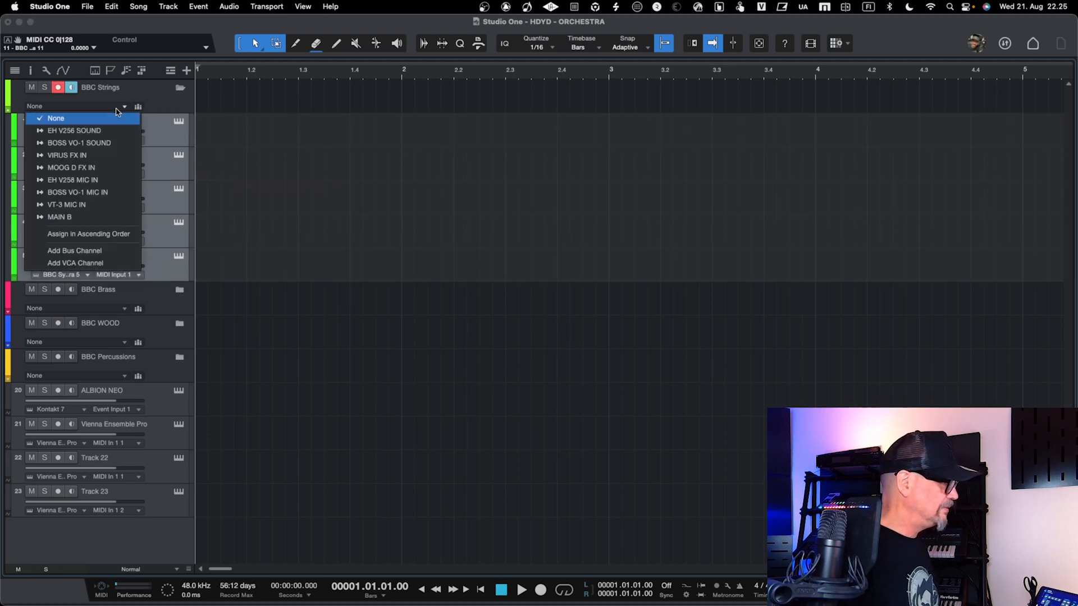
pyautogui.click(93, 254)
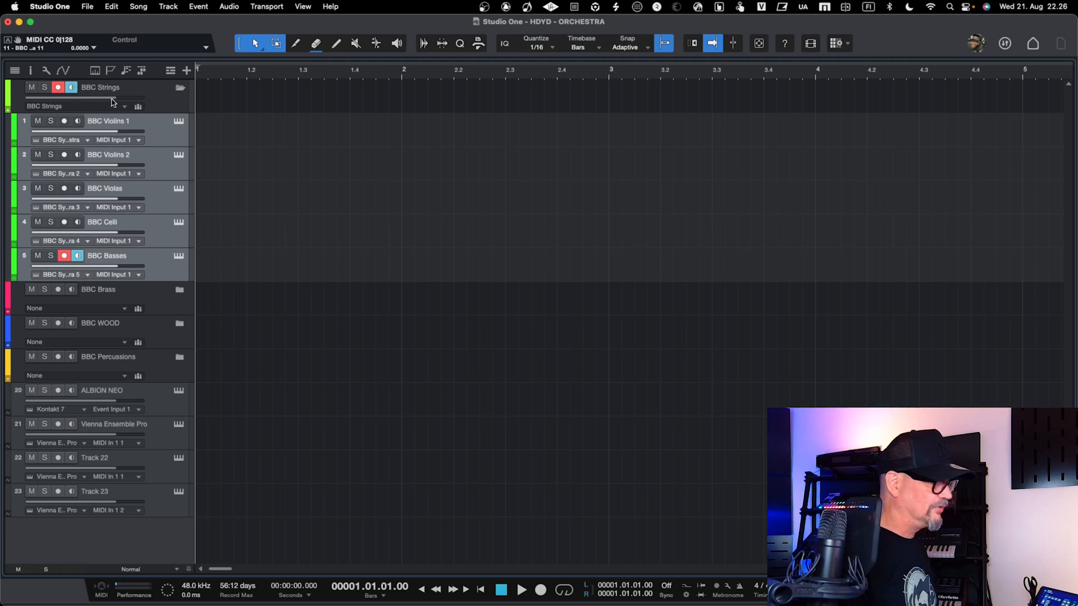
pyautogui.moveTo(113, 102)
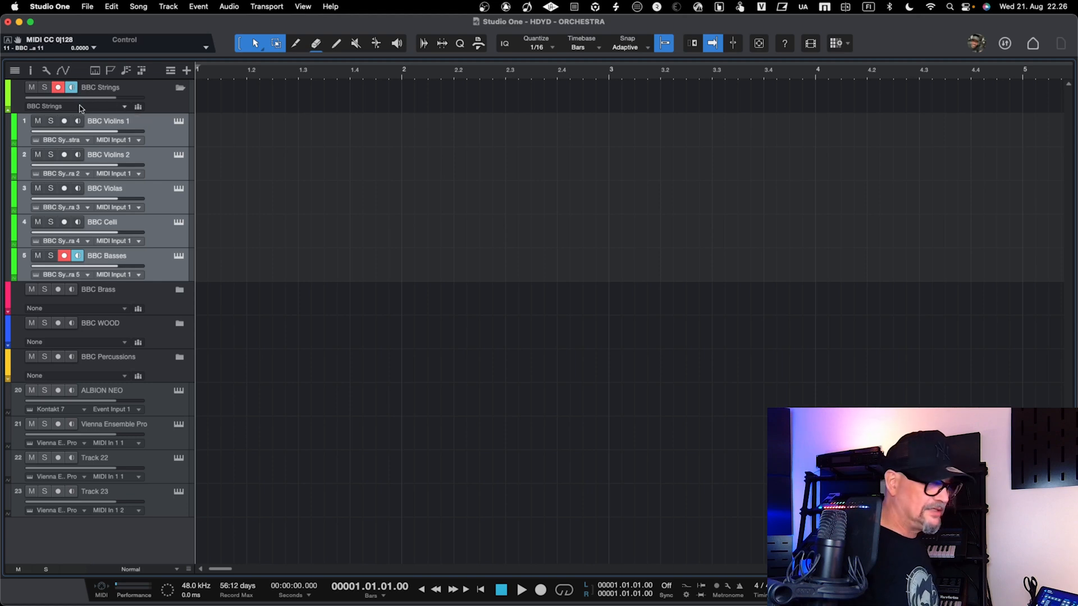
# - Show the mixer, check the BBC Violas track's signal through the BBC Strings bus, and collapse the BBC Strings folder
pyautogui.press('F3')
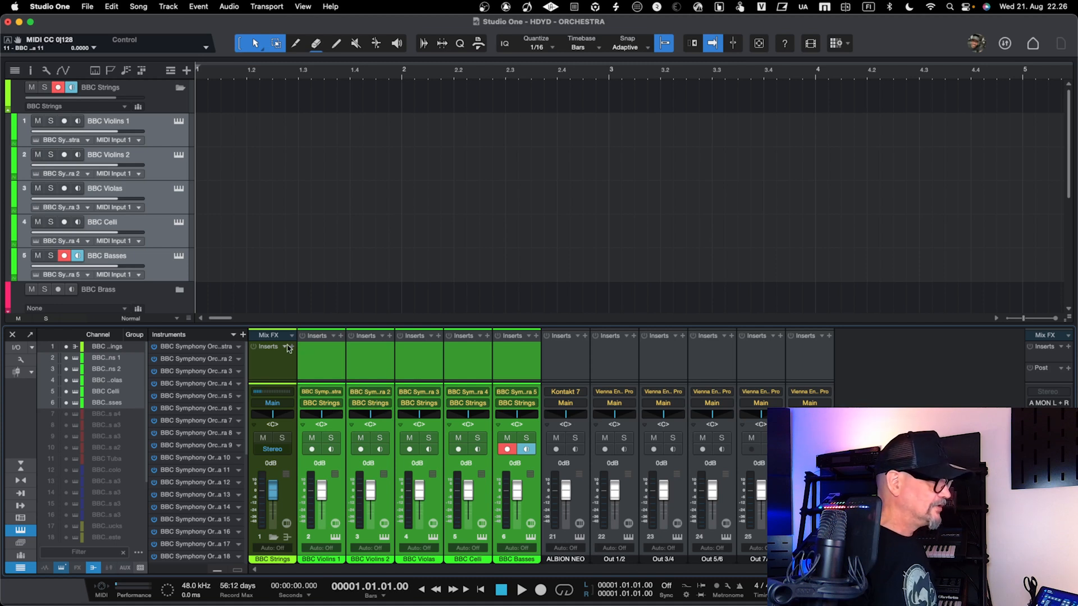
pyautogui.click(169, 190)
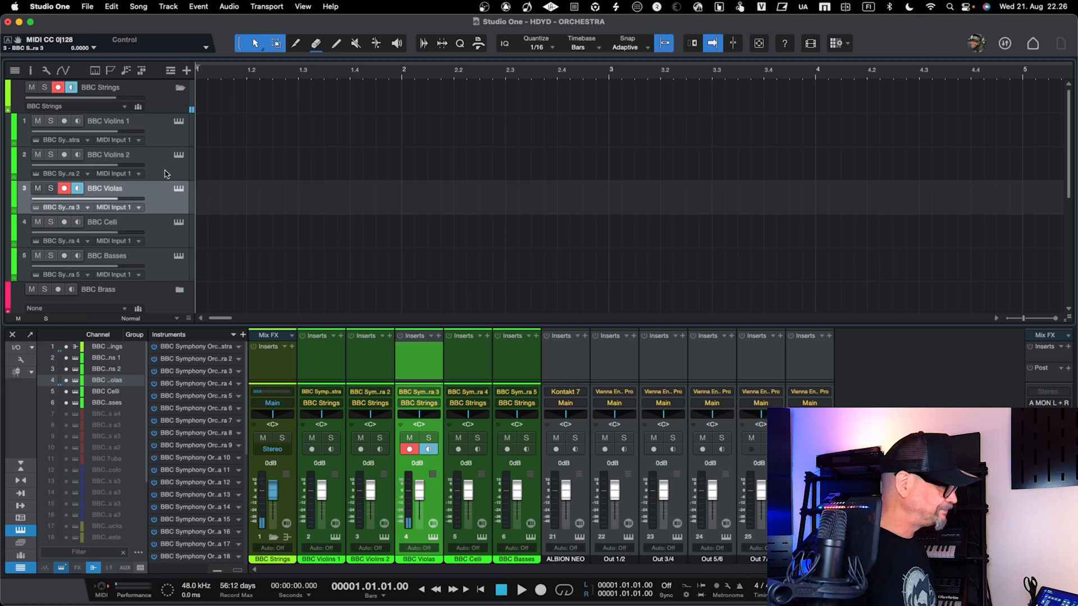
pyautogui.click(179, 89)
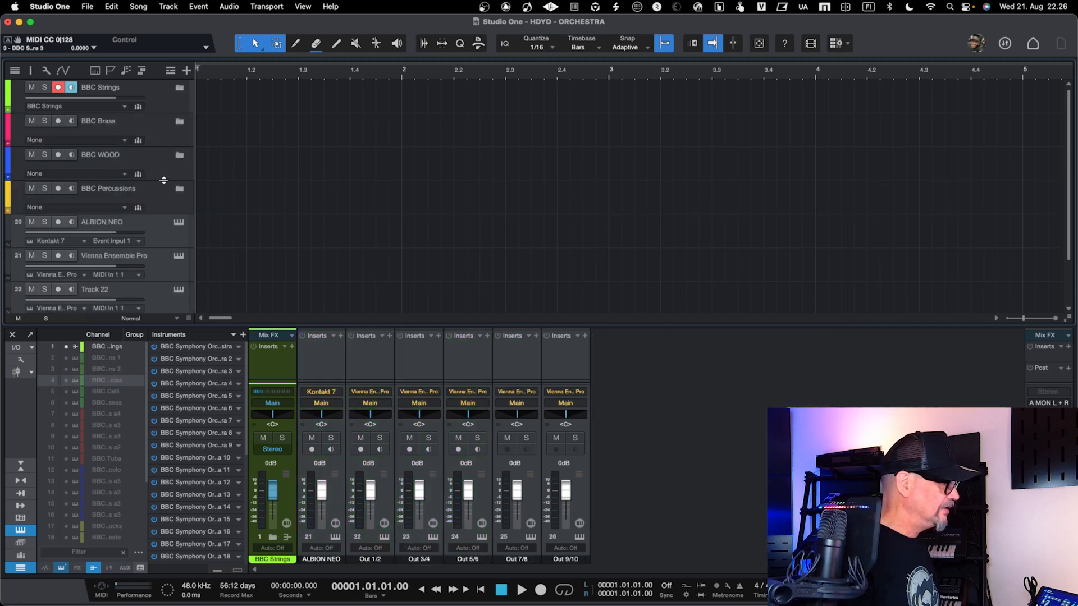
# - Select the ALBION NEO track and open its Kontakt 7 instrument window
pyautogui.scroll(-1, 165, 195)
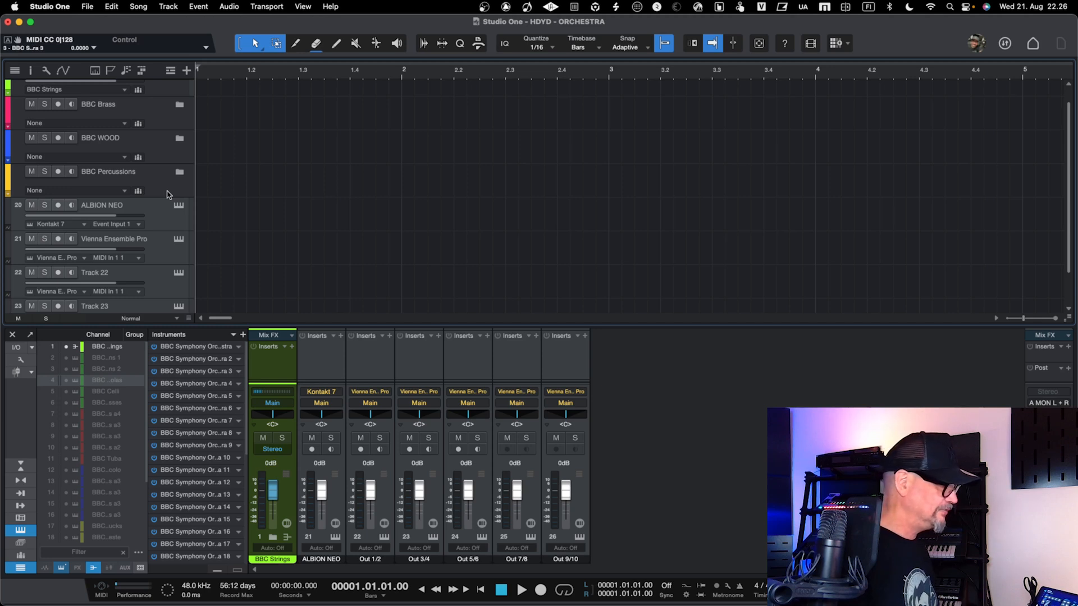
pyautogui.click(170, 209)
pyautogui.scroll(-2, 167, 215)
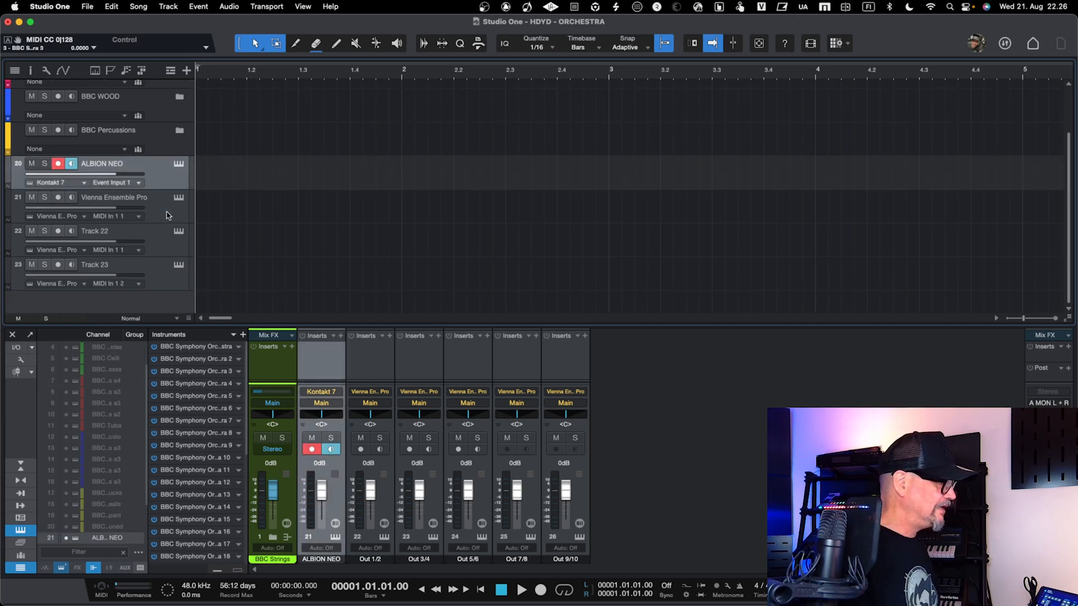
pyautogui.scroll(1, 167, 215)
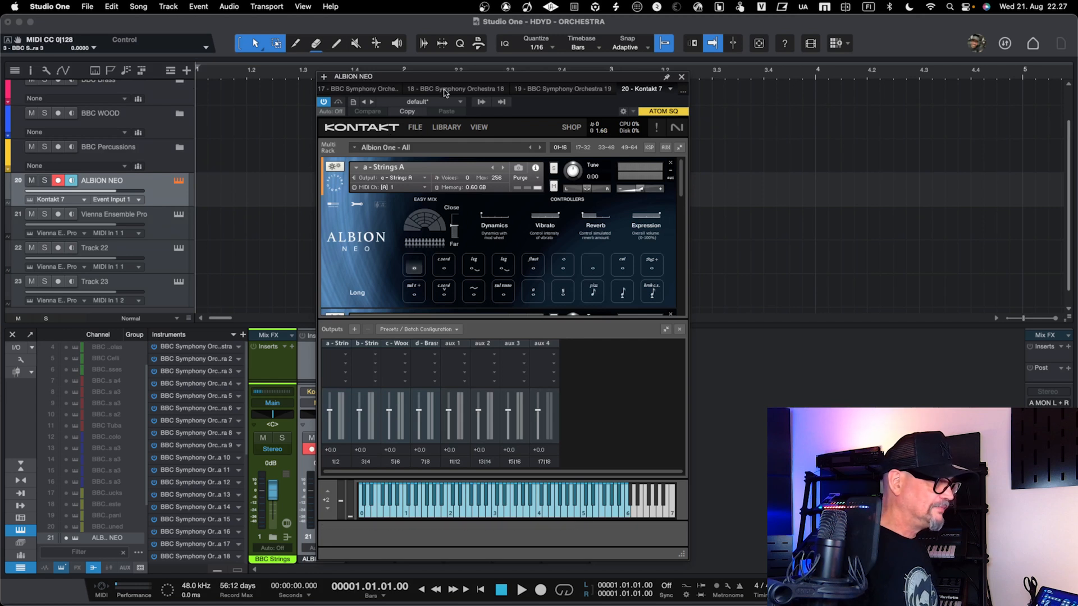
pyautogui.moveTo(476, 78); pyautogui.dragTo(468, 55)
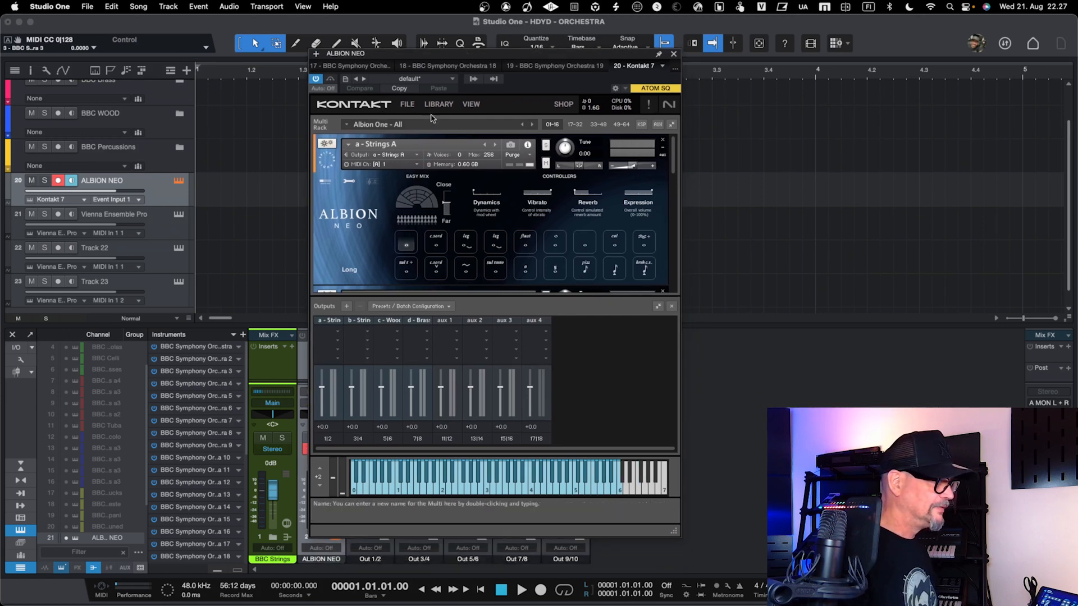
# - Hide Kontakt's Outputs section and look through the loaded Albion Neo instruments
pyautogui.click(474, 104)
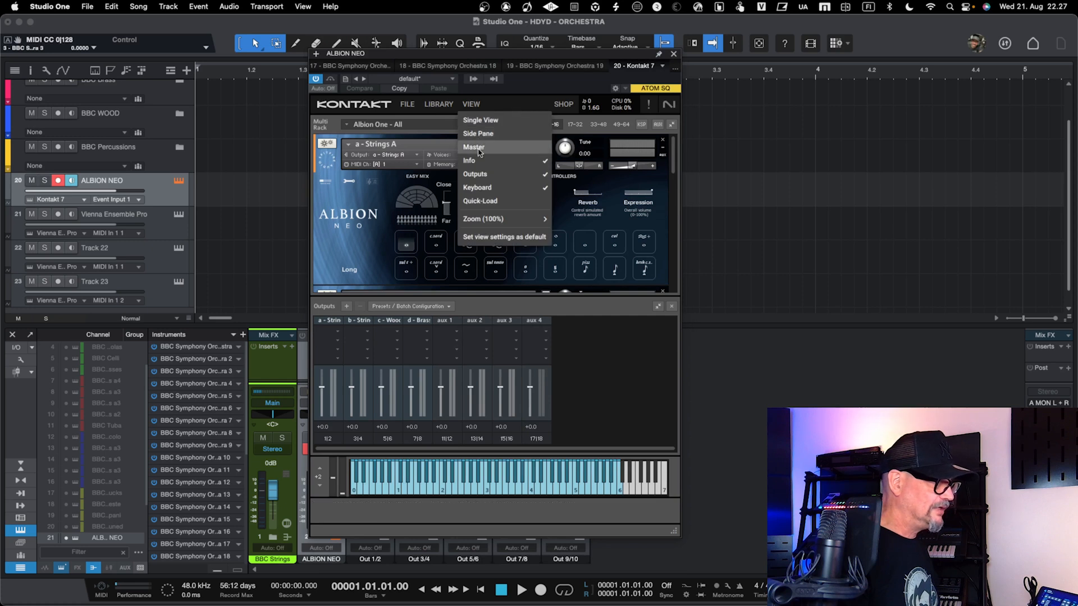
pyautogui.click(479, 177)
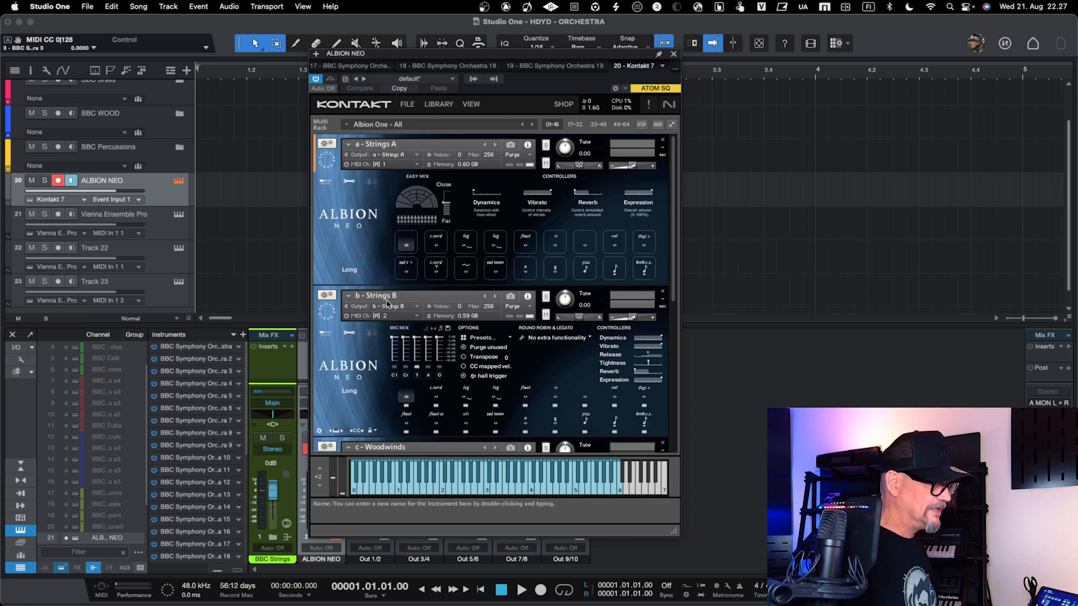
pyautogui.scroll(-2, 371, 362)
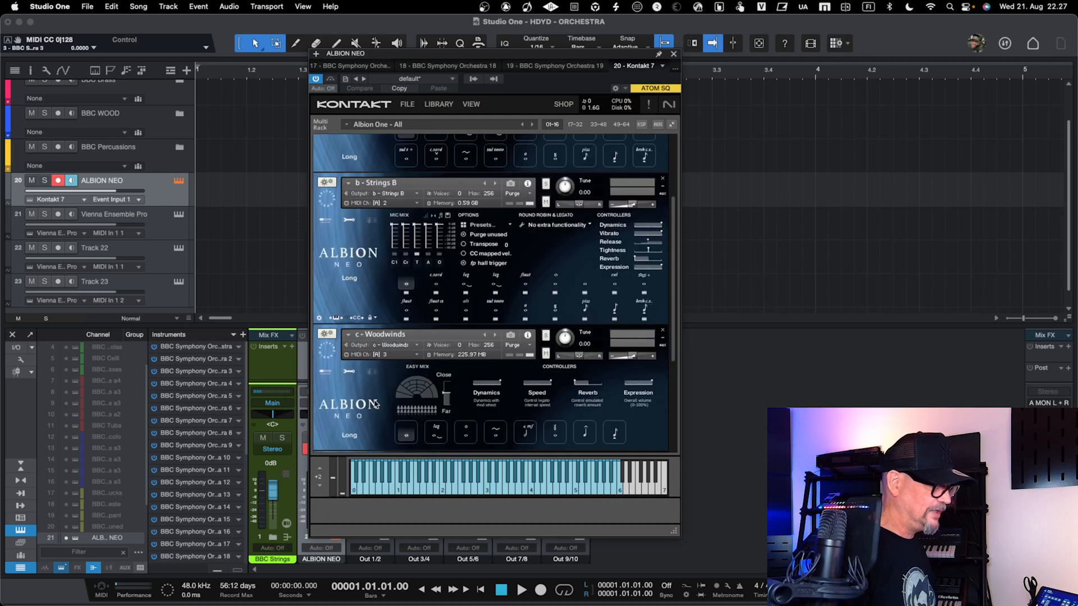
pyautogui.scroll(-1, 375, 403)
pyautogui.scroll(3, 358, 442)
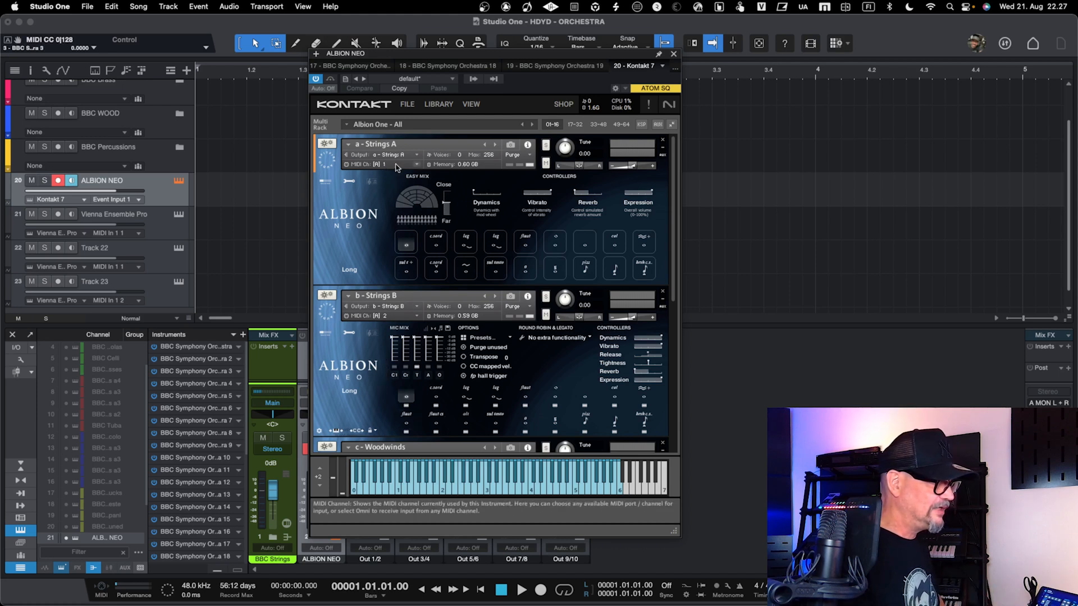
# - Set the MIDI channel of Strings A to Port A channel 1 and of Strings B to Port A channel 2
pyautogui.click(416, 165)
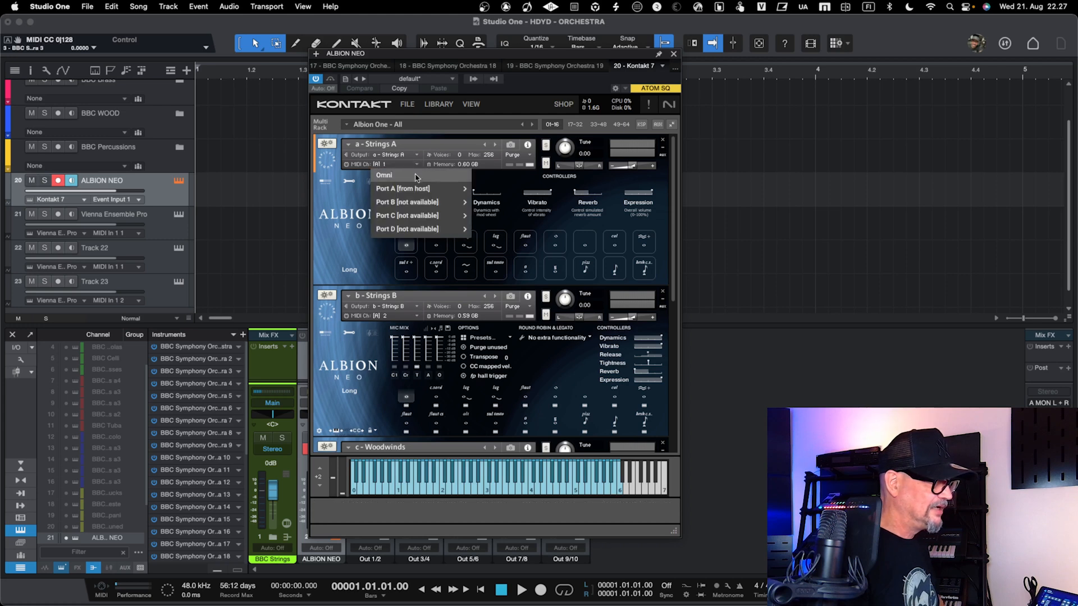
pyautogui.moveTo(417, 187)
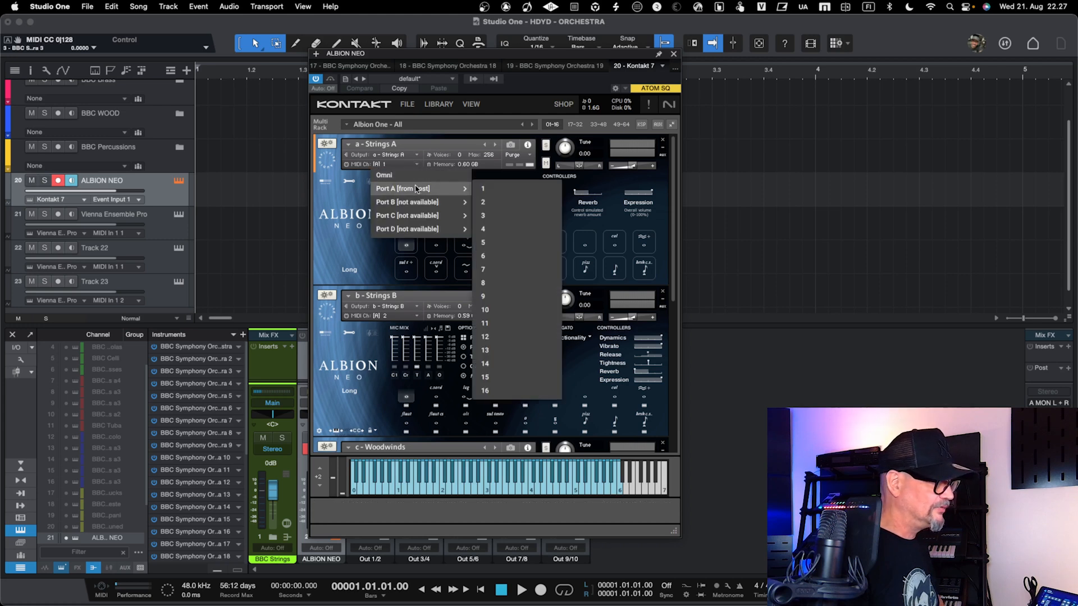
pyautogui.click(480, 189)
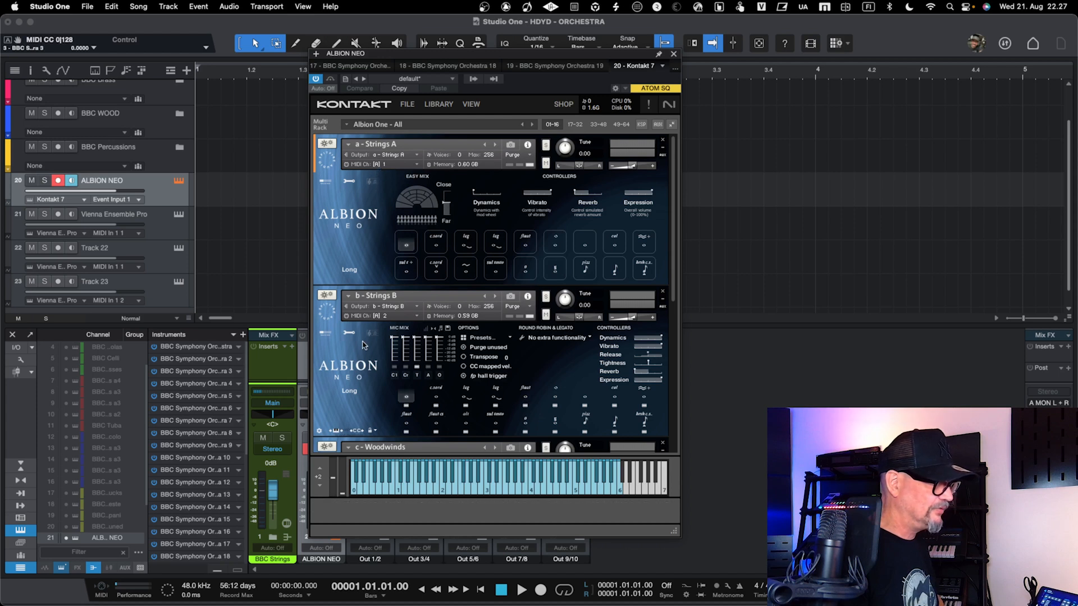
pyautogui.click(416, 316)
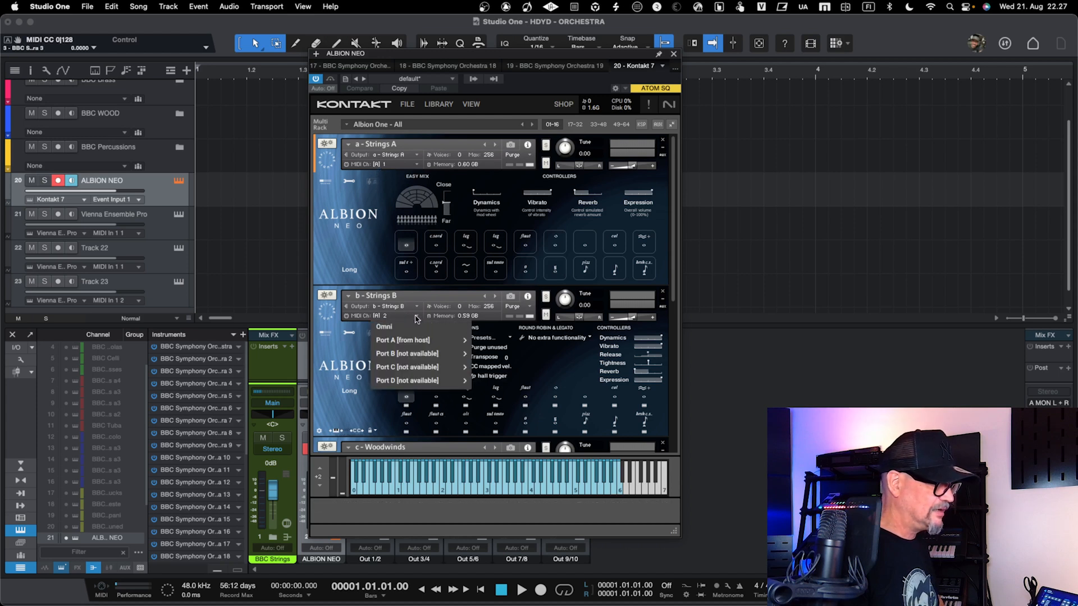
pyautogui.moveTo(418, 340)
pyautogui.click(500, 334)
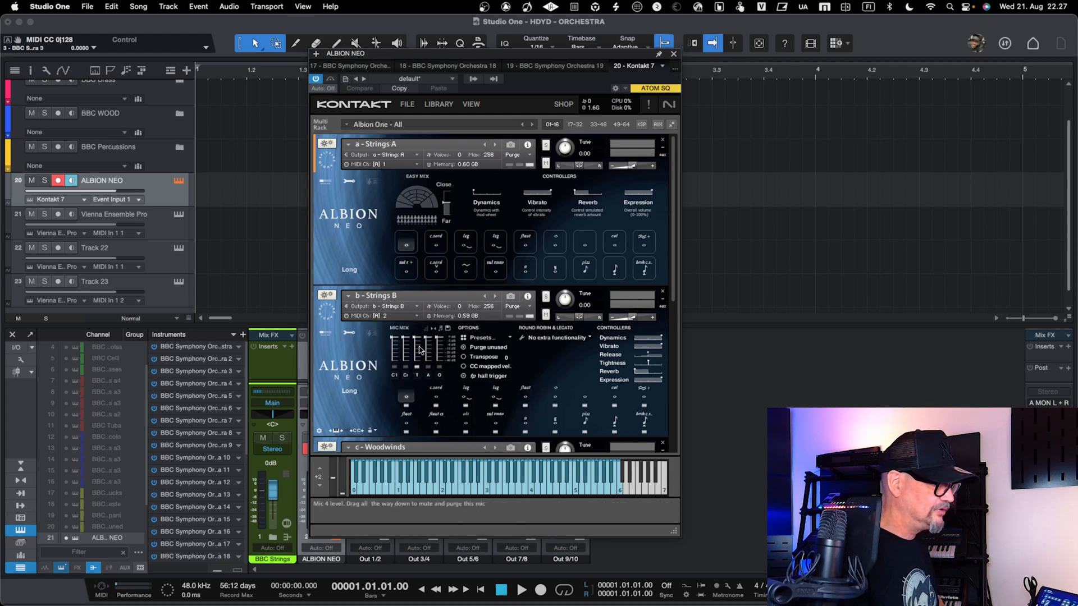
# - Check the MIDI channels of the Woodwinds and Brass instruments and show Kontakt's Outputs section again
pyautogui.scroll(-1, 389, 376)
pyautogui.scroll(-1, 389, 376)
pyautogui.scroll(-2, 389, 376)
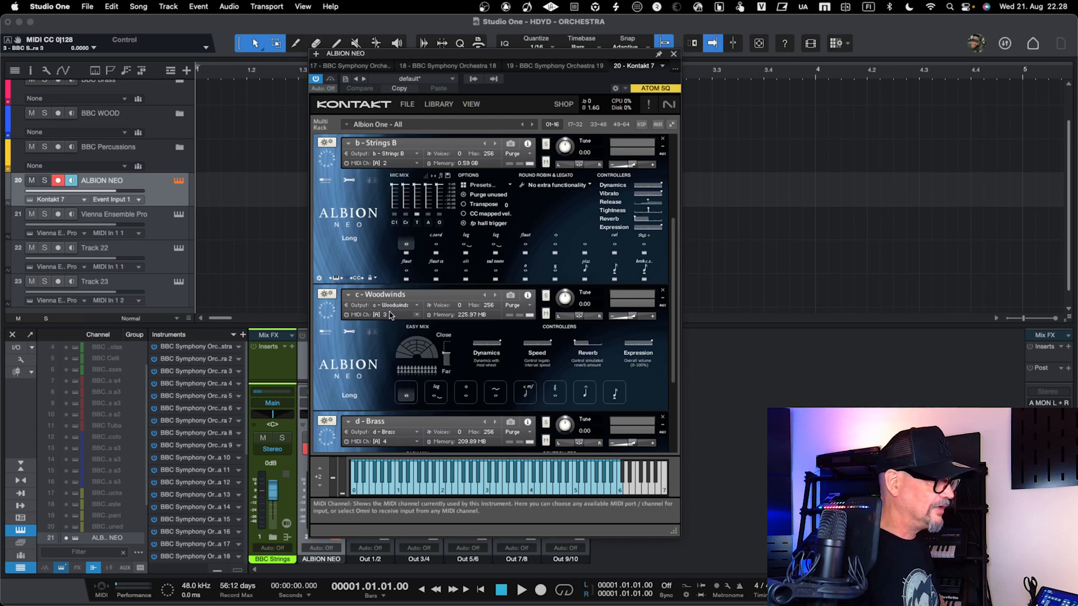
pyautogui.scroll(3, 376, 257)
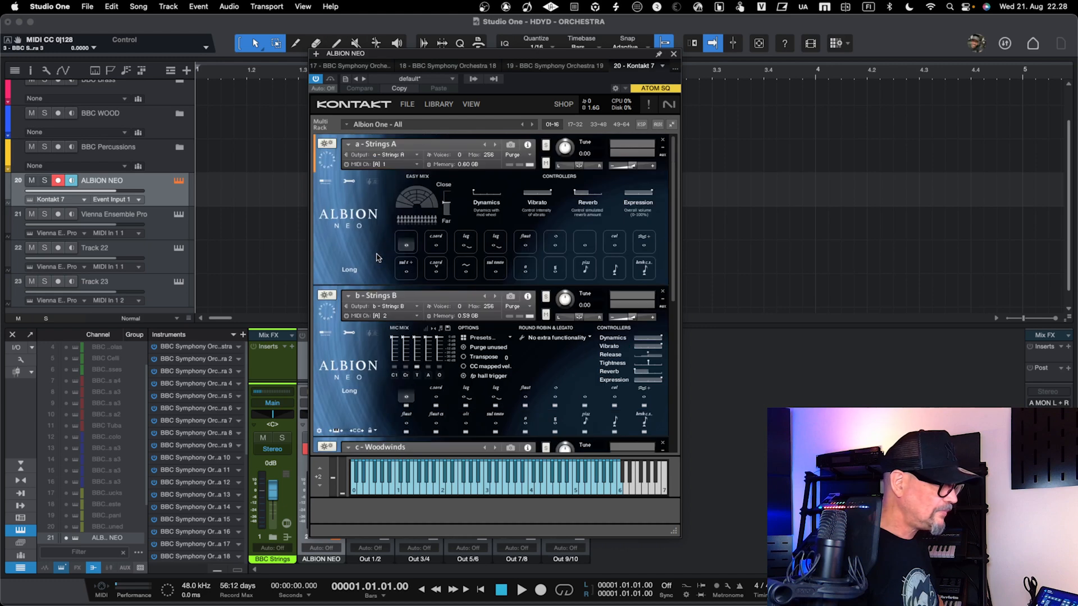
pyautogui.click(471, 105)
pyautogui.click(475, 174)
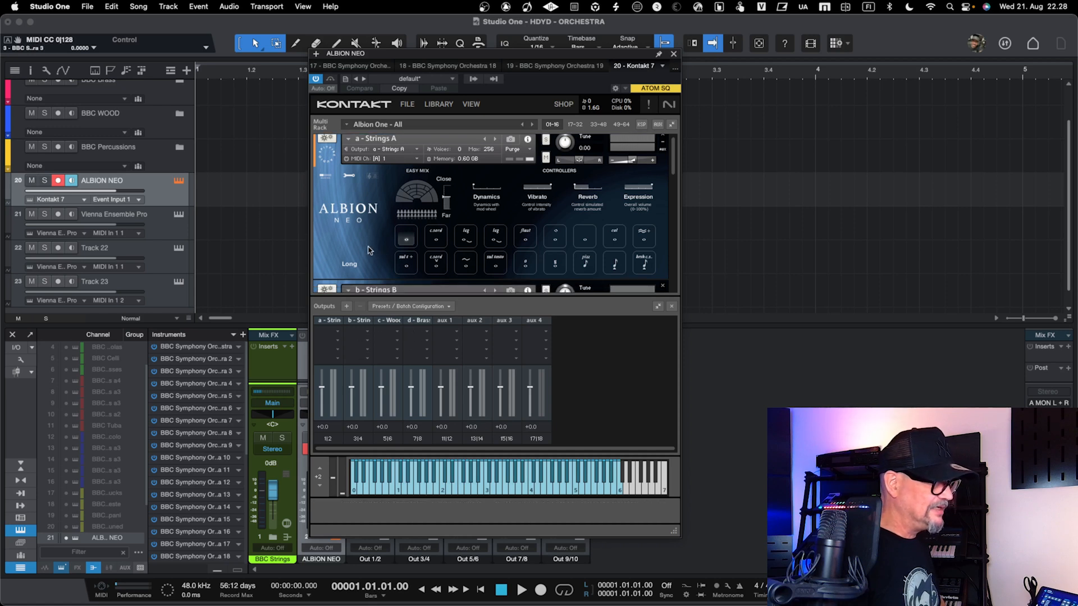
# - Run the batch function that clears Kontakt's output section and creates one individual channel for each loaded instrument
pyautogui.scroll(-1, 369, 250)
pyautogui.scroll(-8, 369, 250)
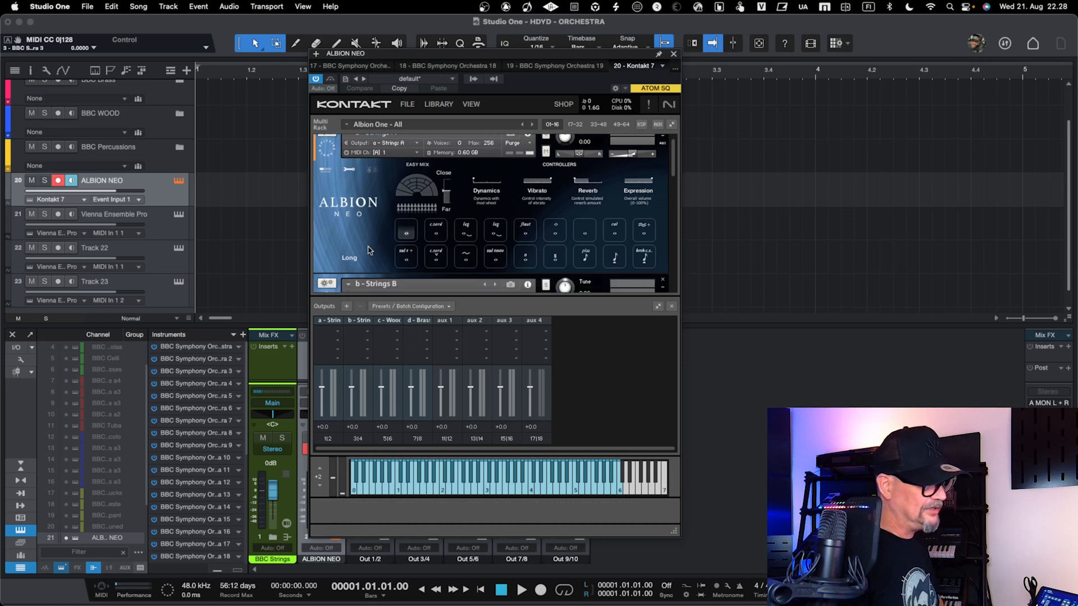
pyautogui.click(433, 307)
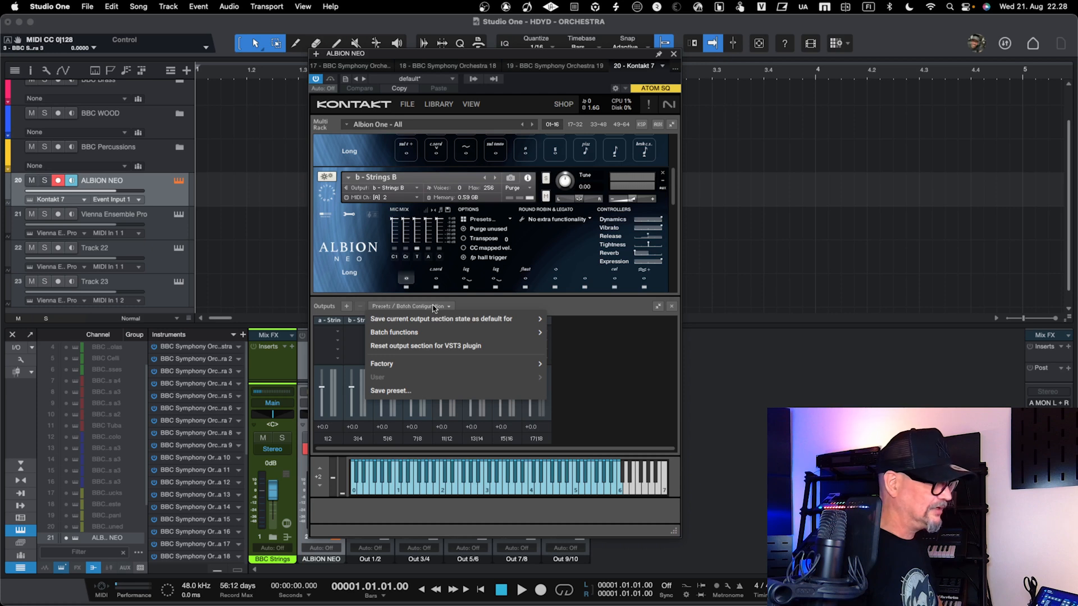
pyautogui.moveTo(433, 325)
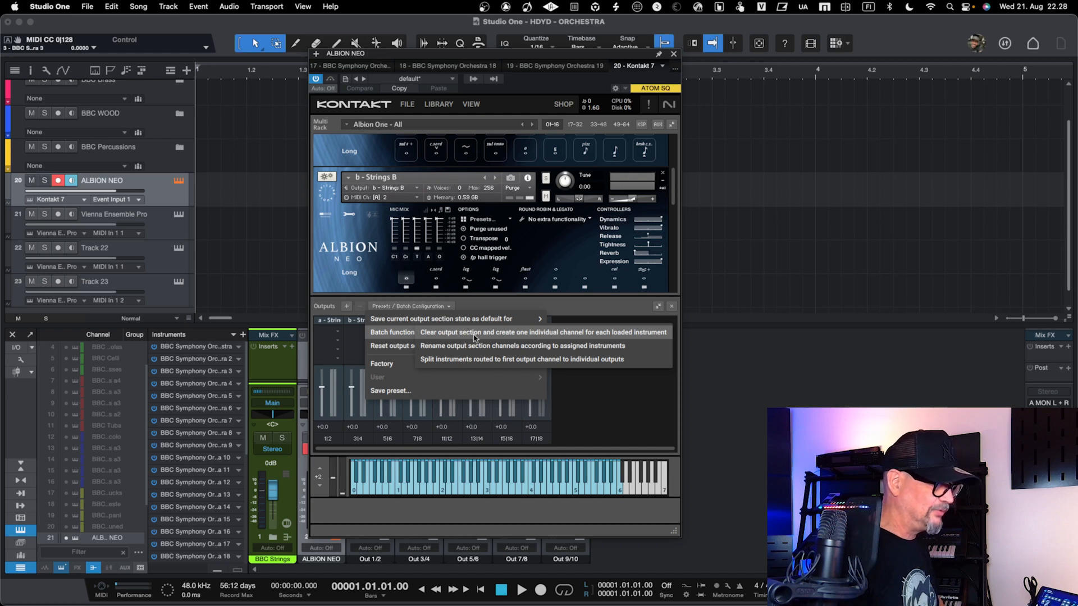
pyautogui.click(538, 334)
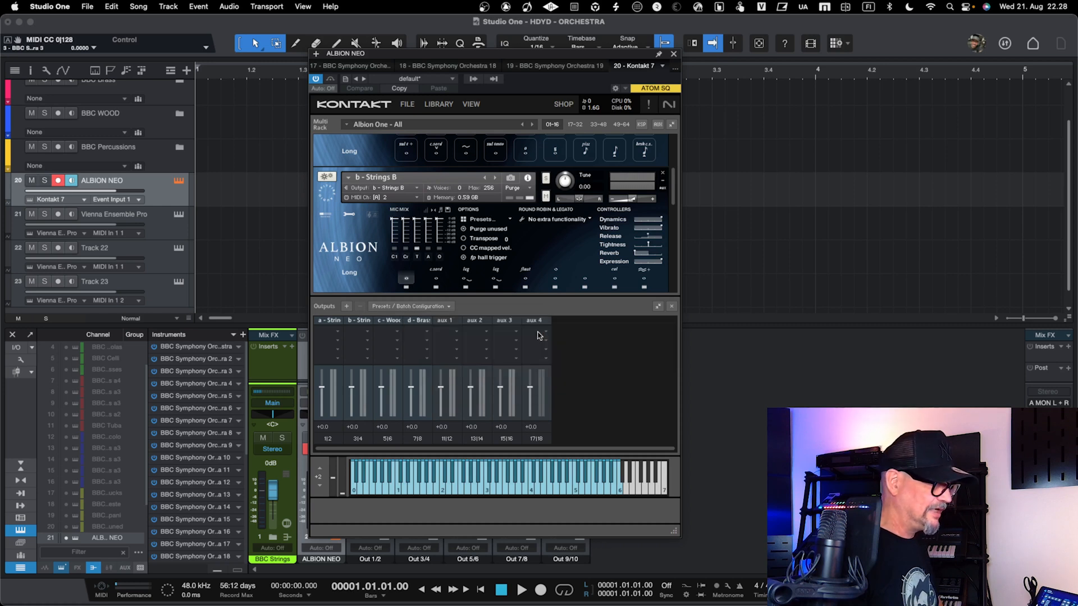
# - Compare the first output channels' names with the loaded Albion Neo instruments and close the Kontakt window
pyautogui.click(344, 324)
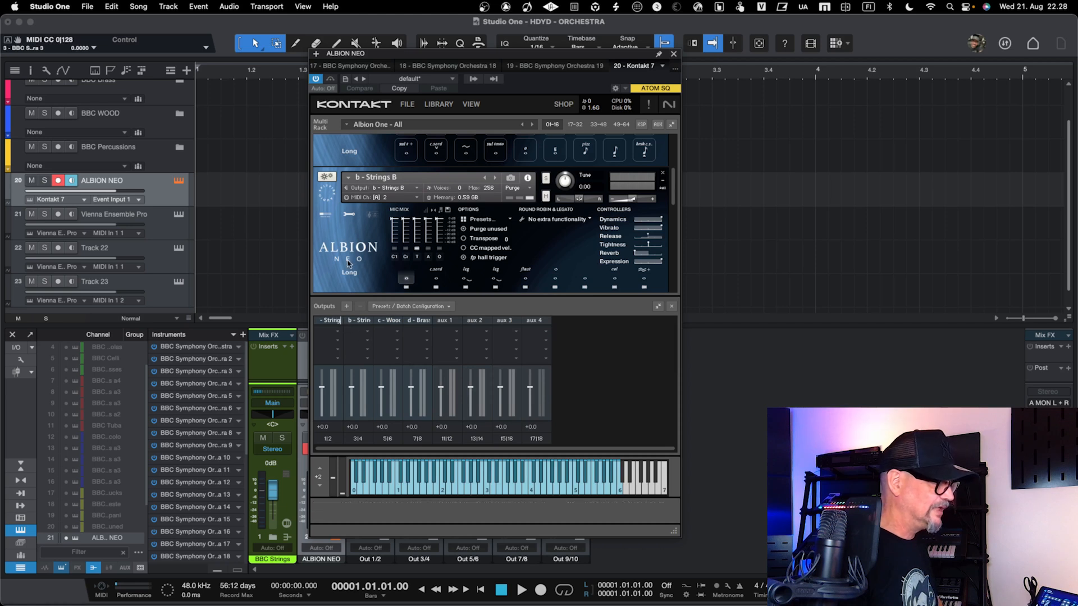
pyautogui.scroll(4, 354, 225)
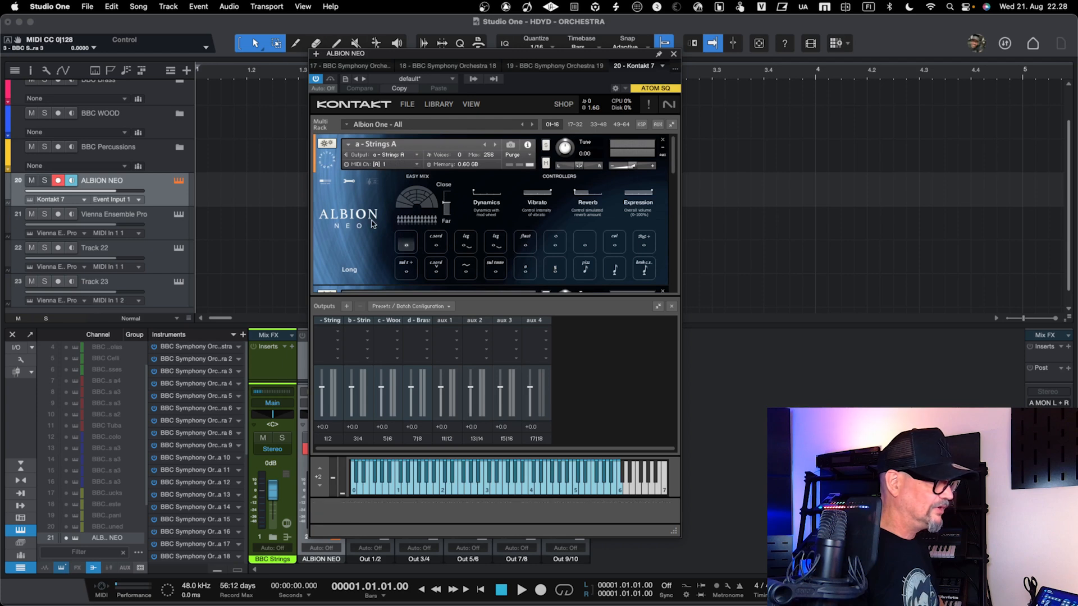
pyautogui.scroll(-3, 371, 224)
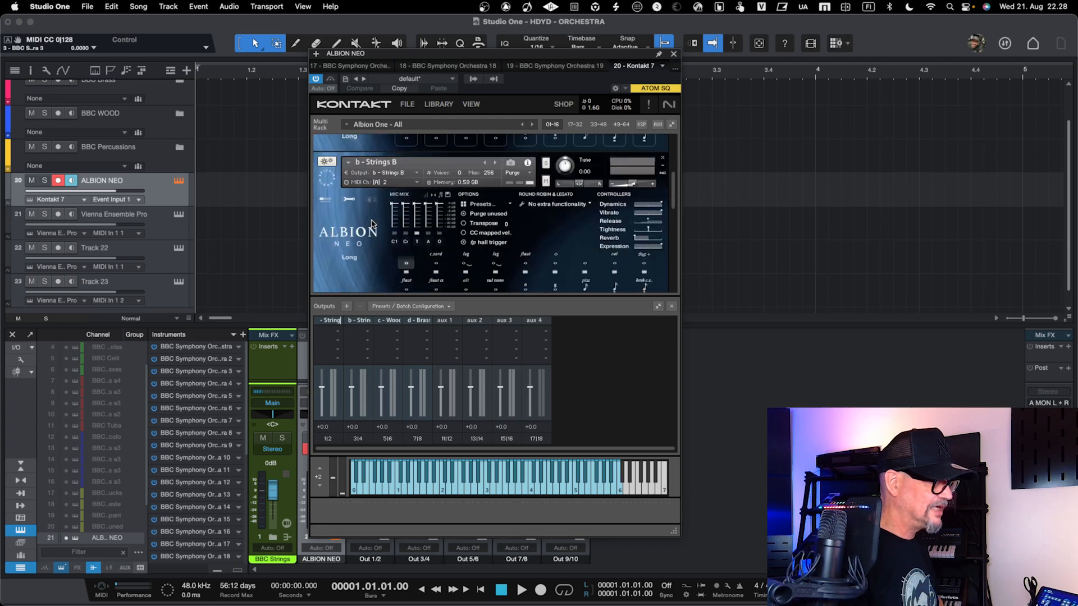
pyautogui.scroll(-2, 371, 224)
pyautogui.scroll(-1, 372, 263)
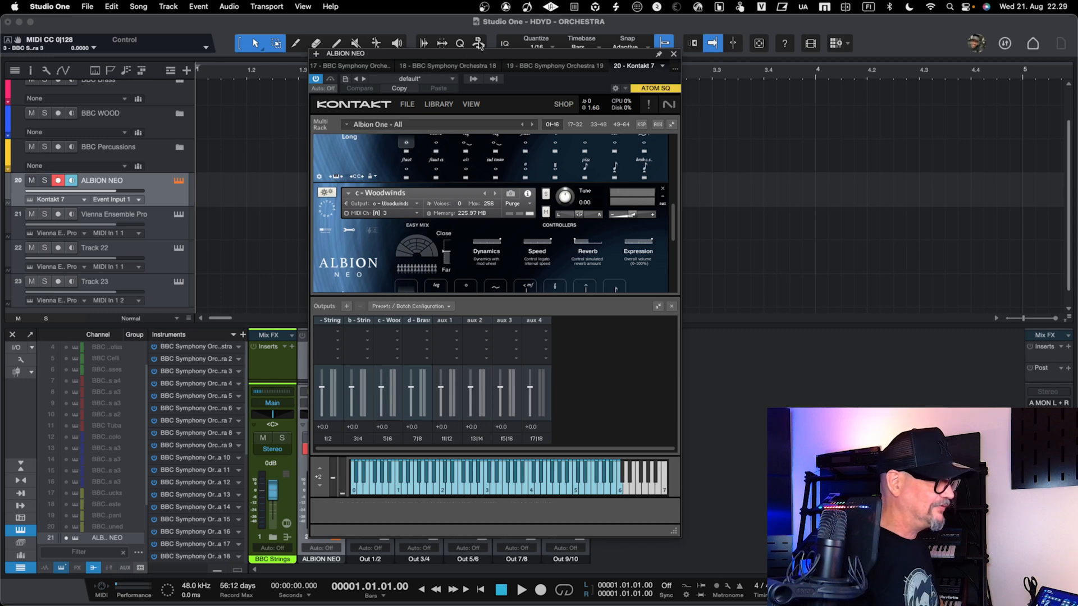
pyautogui.moveTo(477, 53); pyautogui.dragTo(585, 37)
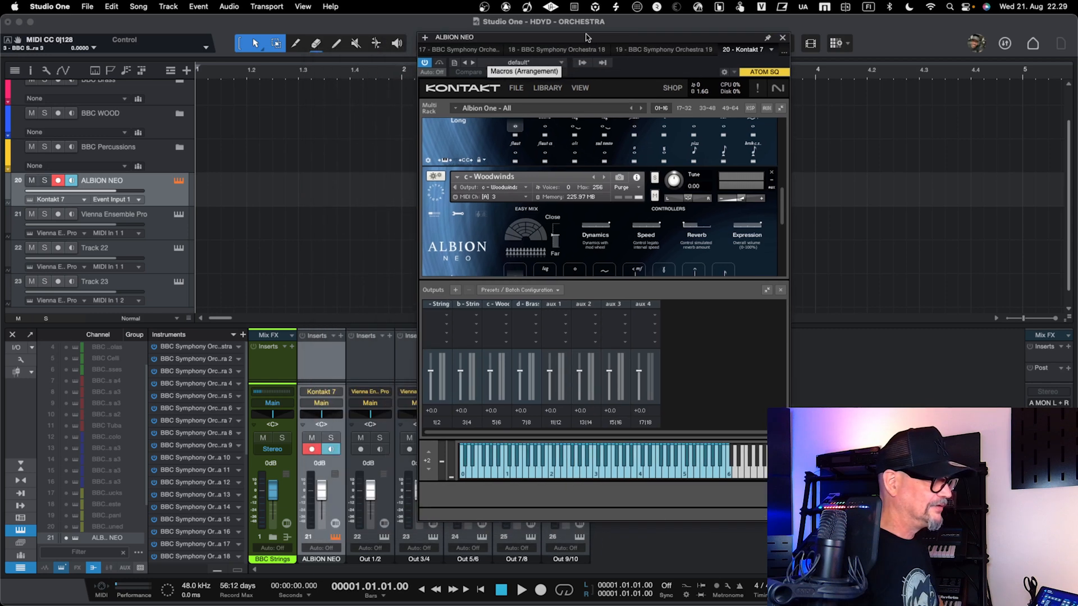
pyautogui.click(783, 39)
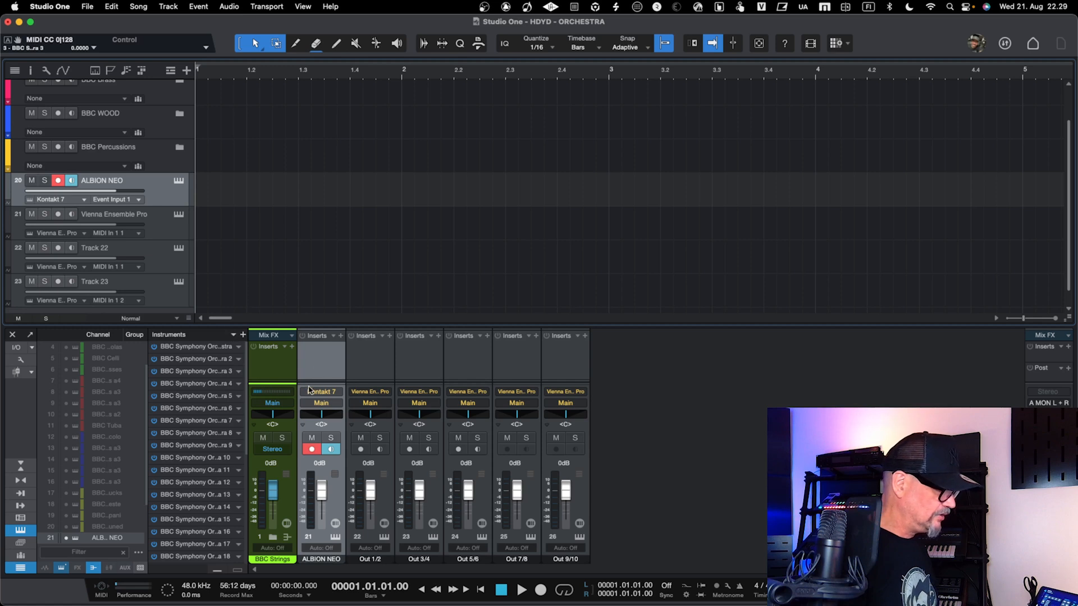
# - Collapse the Vienna Ensemble Pro outputs in the mixer's instruments list
pyautogui.scroll(-6, 215, 463)
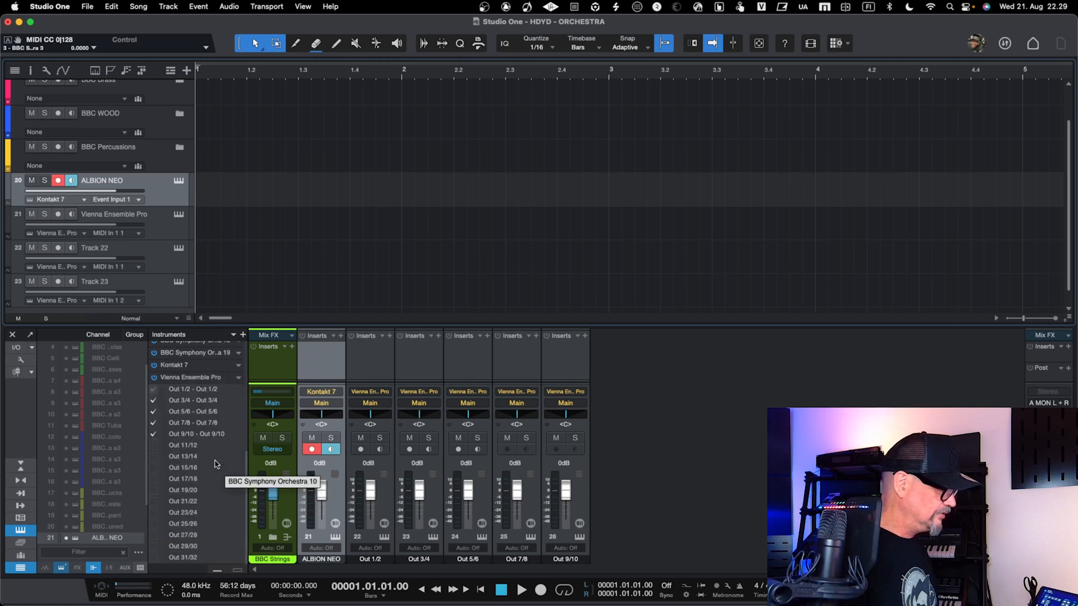
pyautogui.click(237, 380)
pyautogui.click(223, 382)
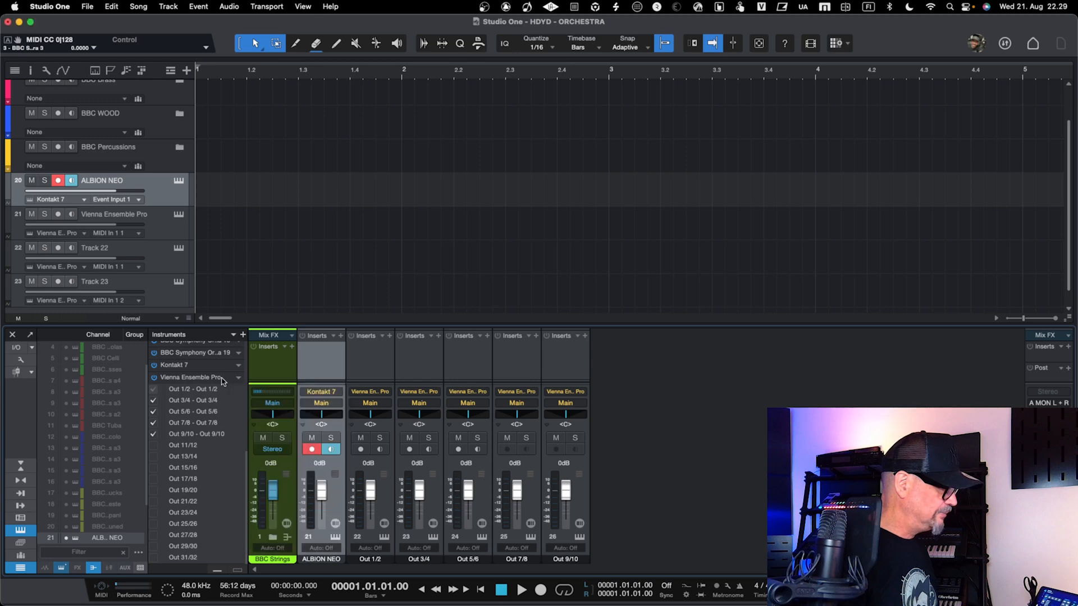
pyautogui.scroll(5, 219, 382)
pyautogui.scroll(-1, 206, 454)
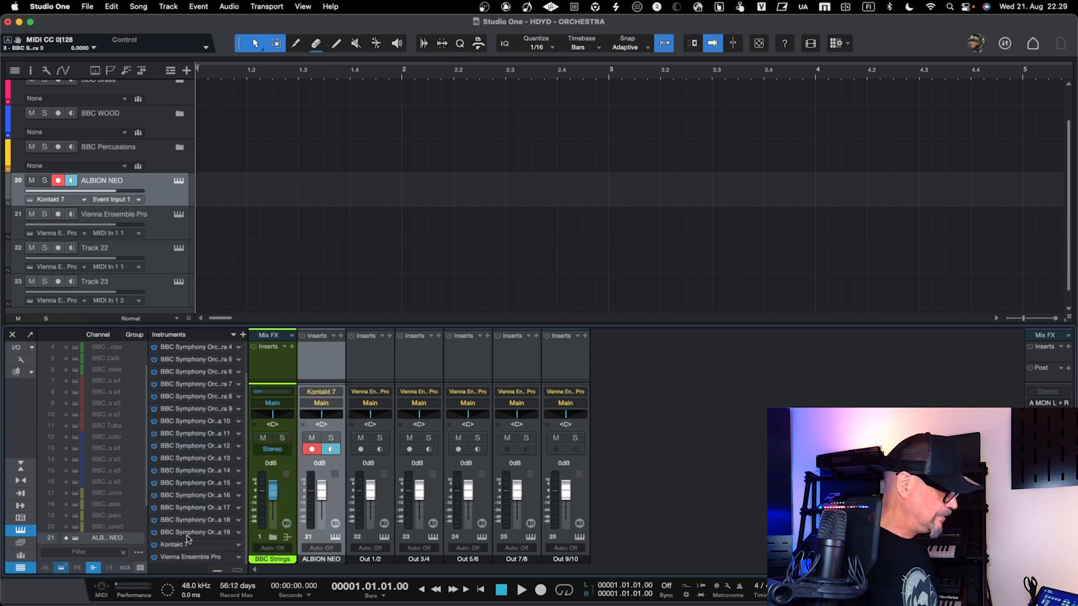
# - Expand the Kontakt 7 outputs in the instruments list and enable KT aux 1, KT aux 2, KT aux 3 and KT aux 4
pyautogui.click(202, 545)
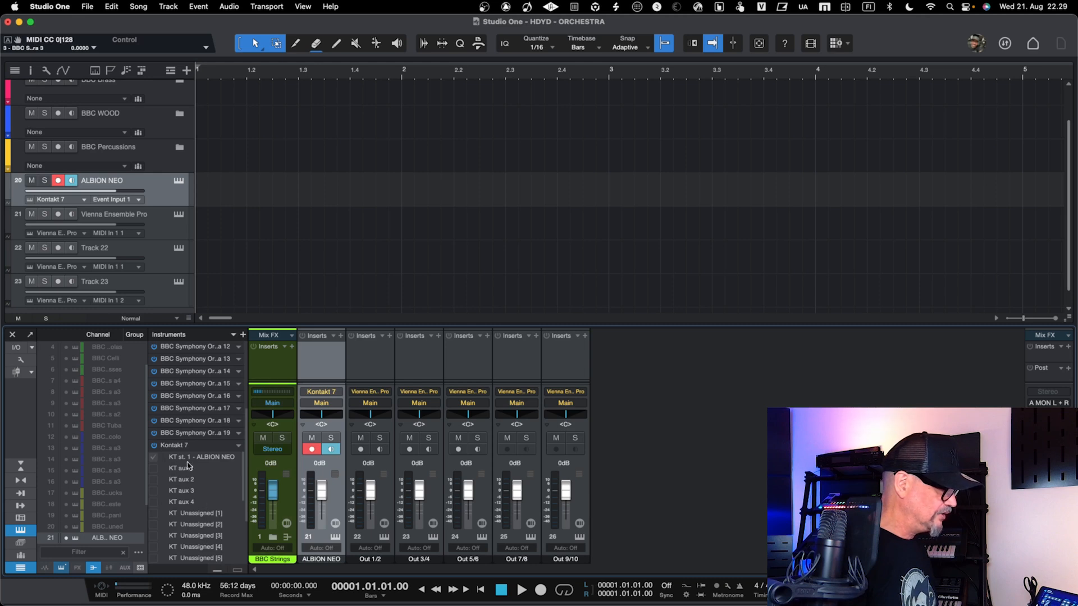
pyautogui.click(153, 470)
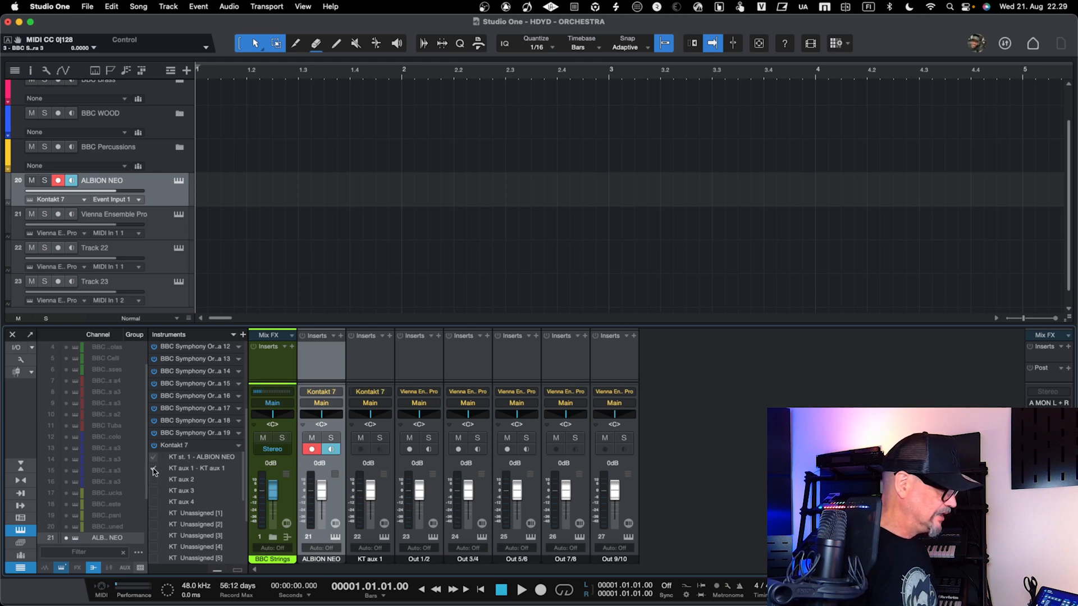
pyautogui.click(154, 480)
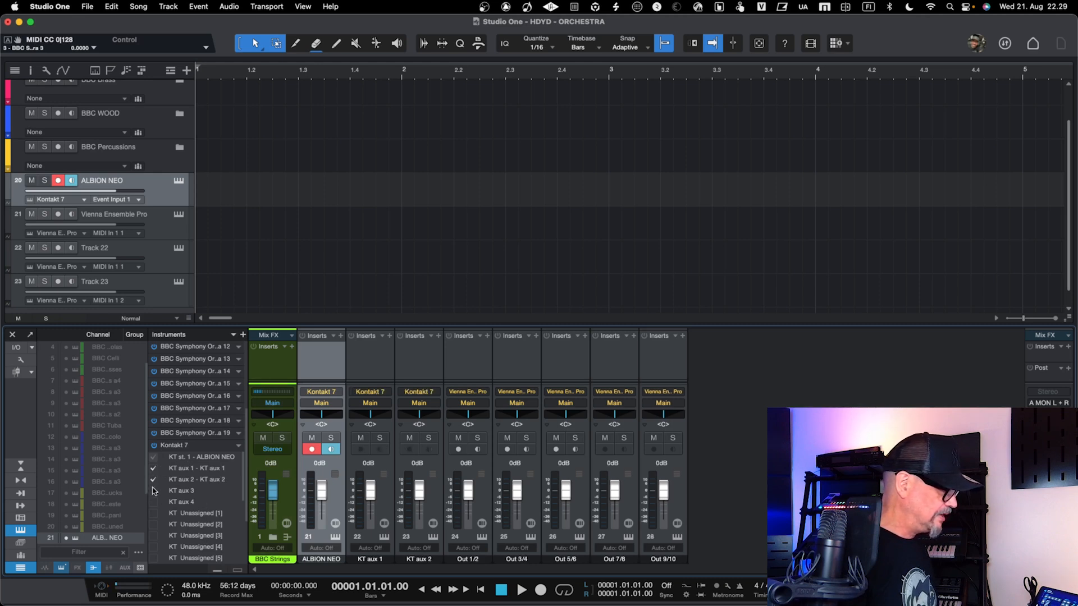
pyautogui.click(153, 491)
pyautogui.click(152, 500)
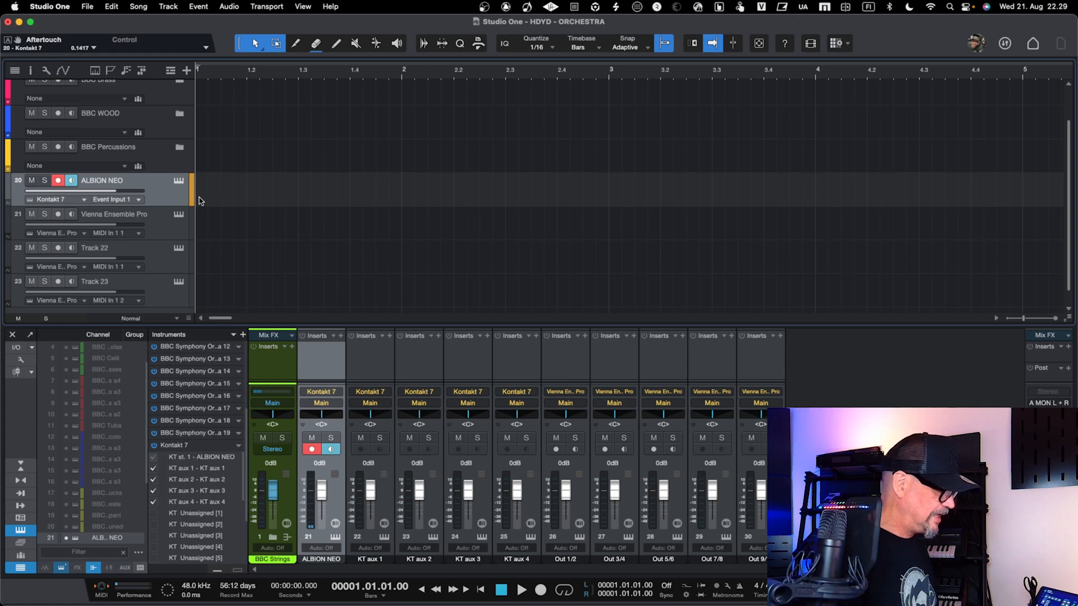
# - Check the ALBION NEO track's instrument and input choices, keeping Kontakt 7 and Event Input 1
pyautogui.click(137, 201)
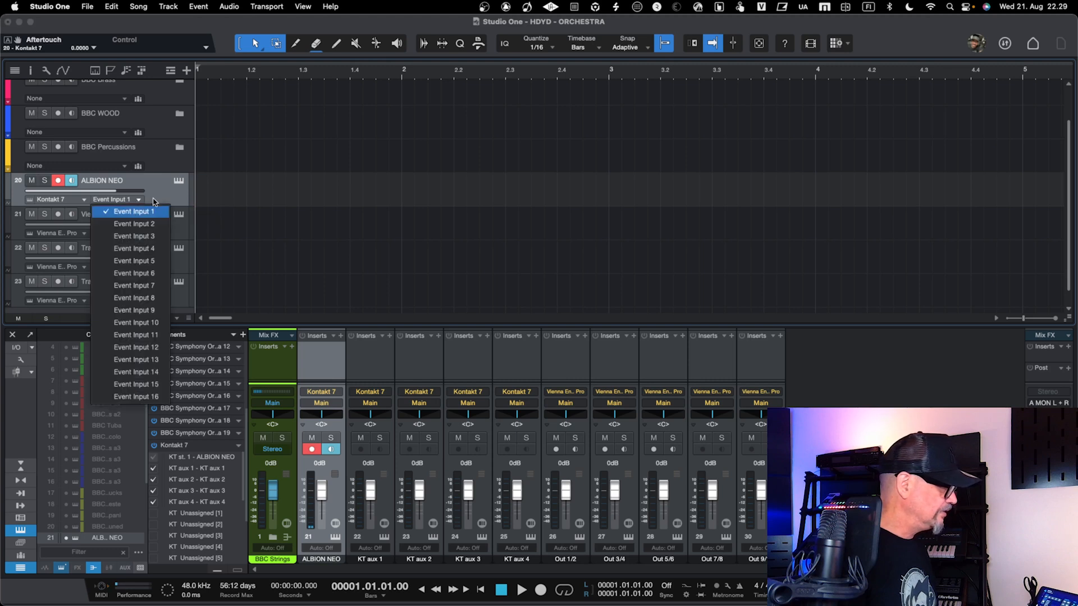
pyautogui.click(153, 202)
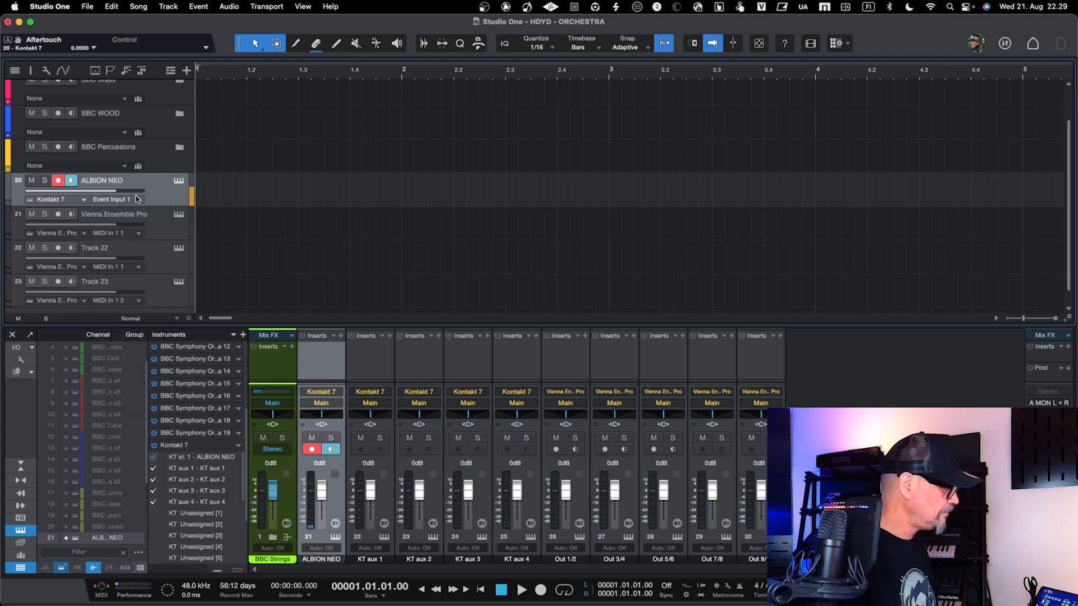
pyautogui.click(75, 201)
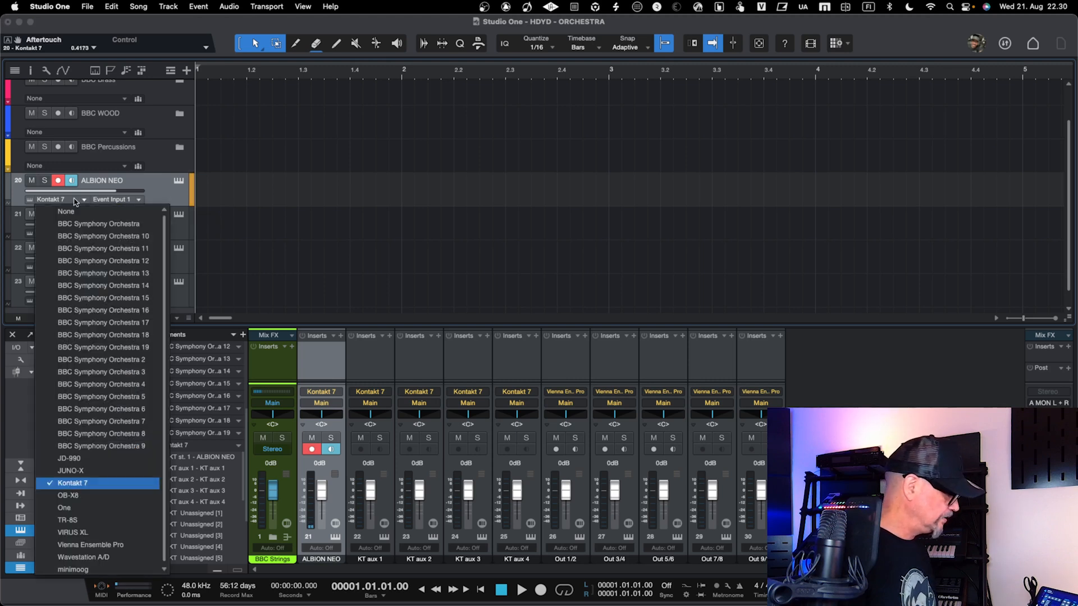
pyautogui.click(73, 202)
pyautogui.click(105, 200)
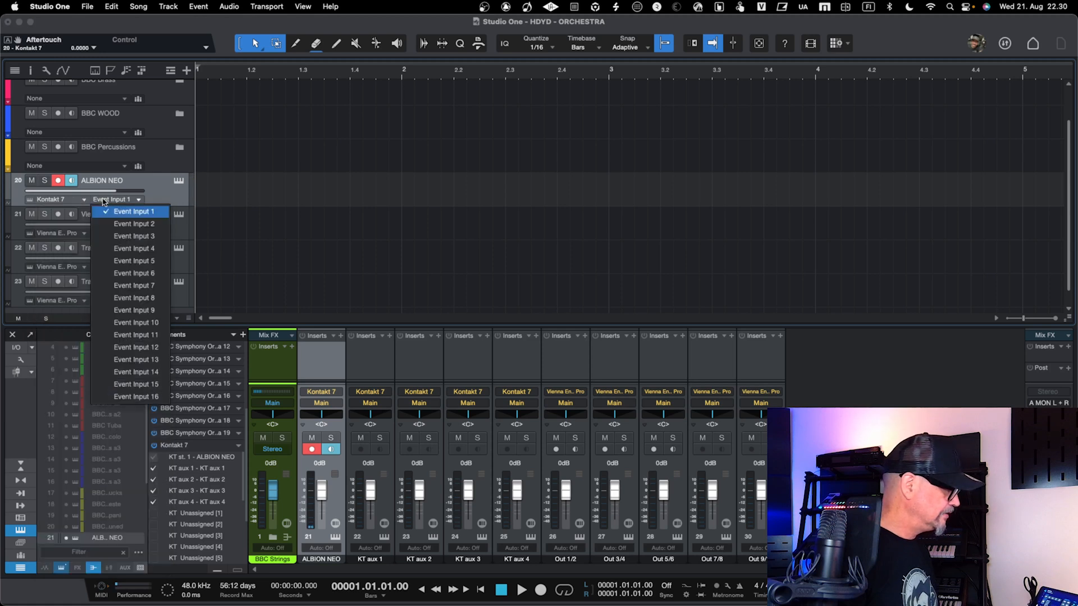
pyautogui.click(117, 211)
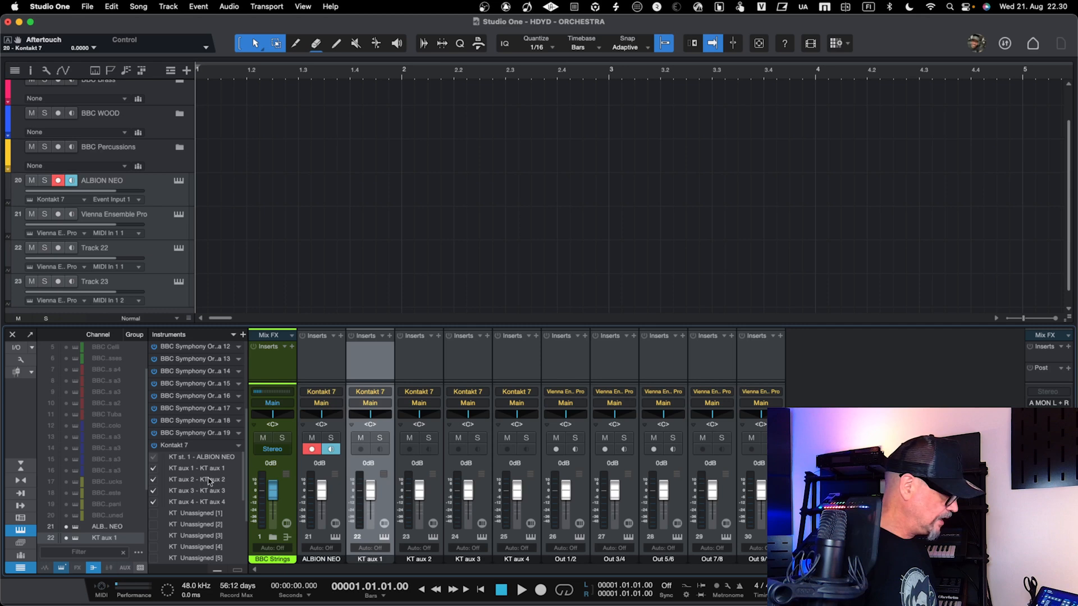
# - Look through Kontakt 7's list of outputs and select the ALBION NEO channel in the mixer
pyautogui.scroll(-3, 207, 466)
pyautogui.scroll(3, 207, 468)
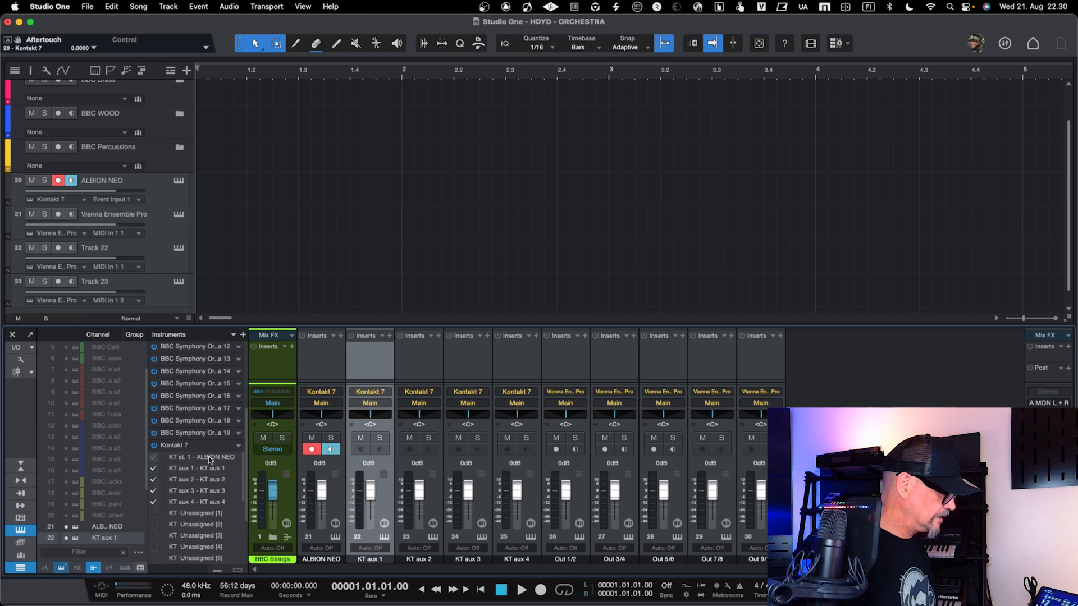
pyautogui.click(308, 371)
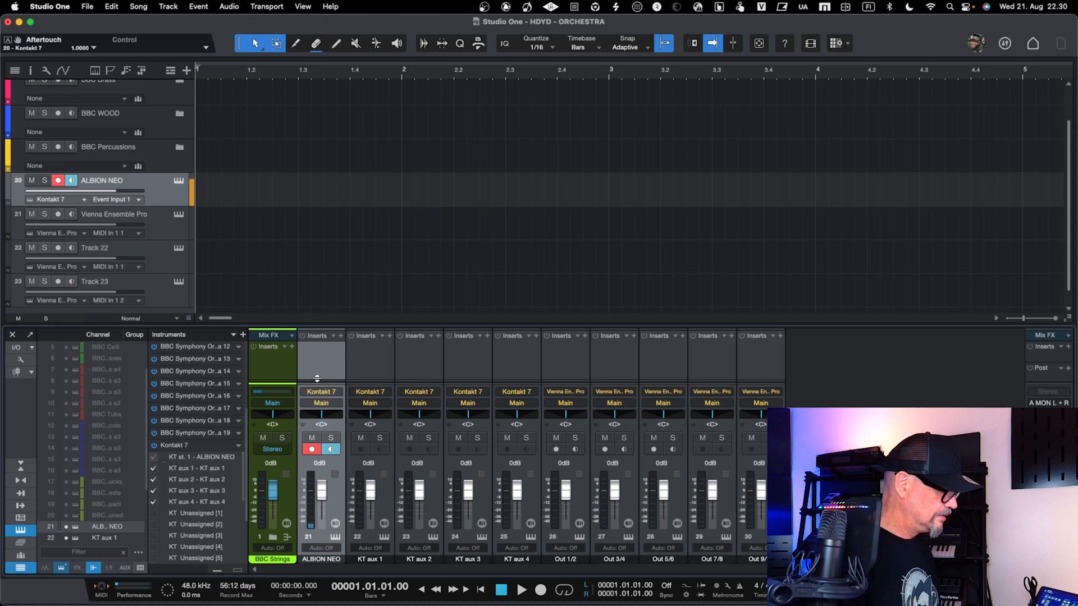
# - Open ALBION NEO's Kontakt window, audition Long CS and Super Sul Tasto on Strings A with raised Dynamics, and switch to Long Harmonics
pyautogui.click(179, 182)
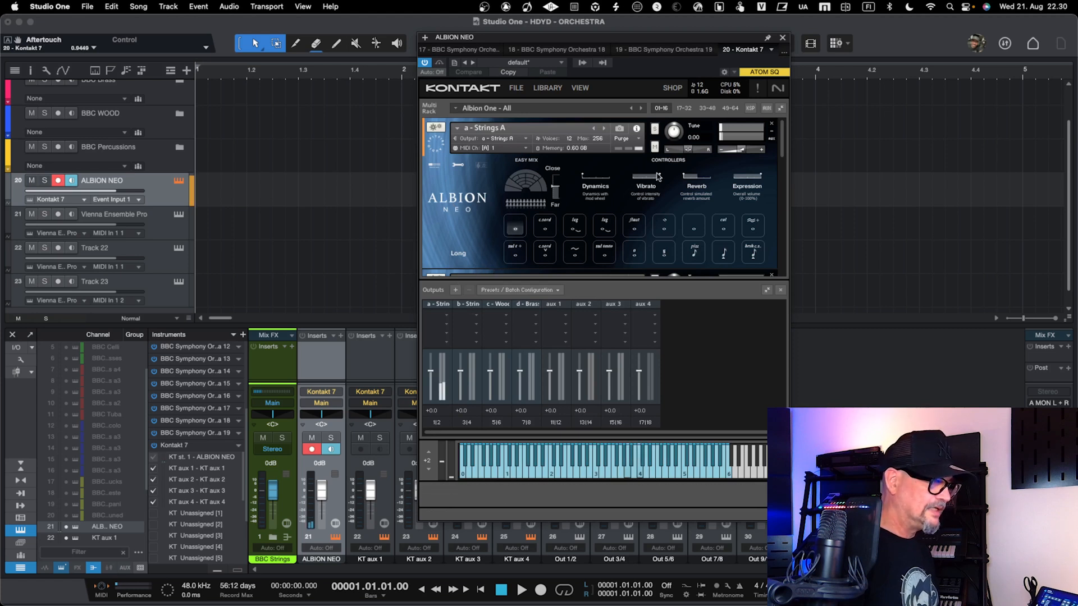
pyautogui.click(543, 232)
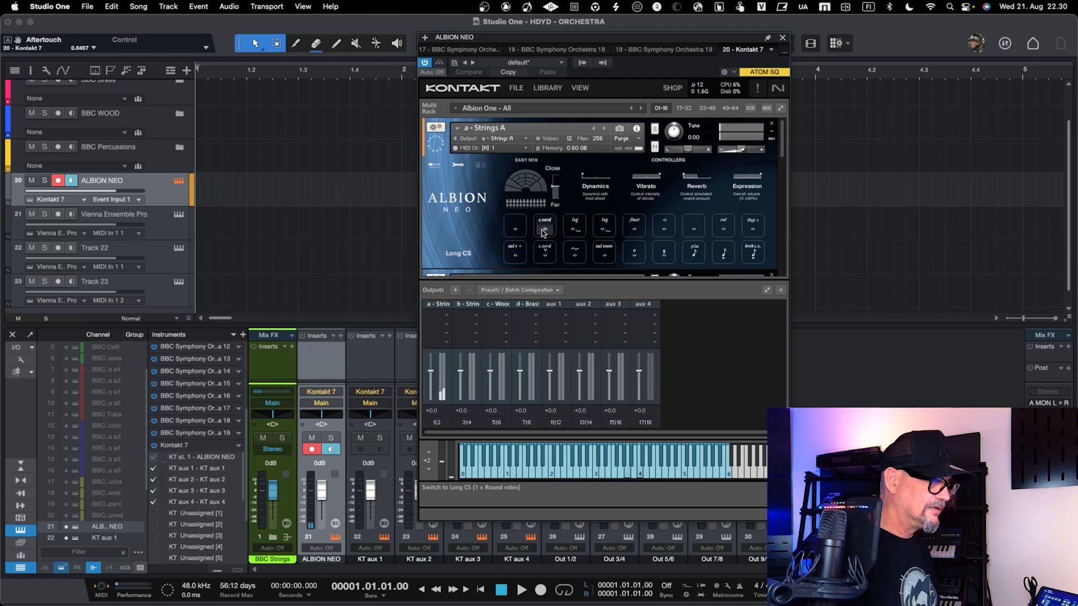
pyautogui.click(519, 263)
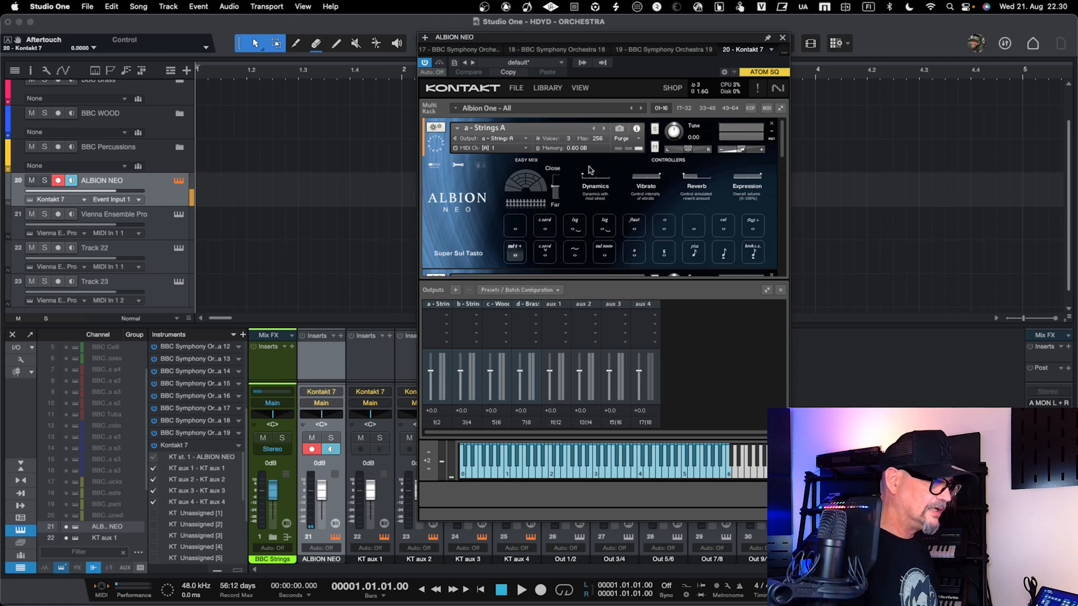
pyautogui.moveTo(583, 179); pyautogui.dragTo(612, 176)
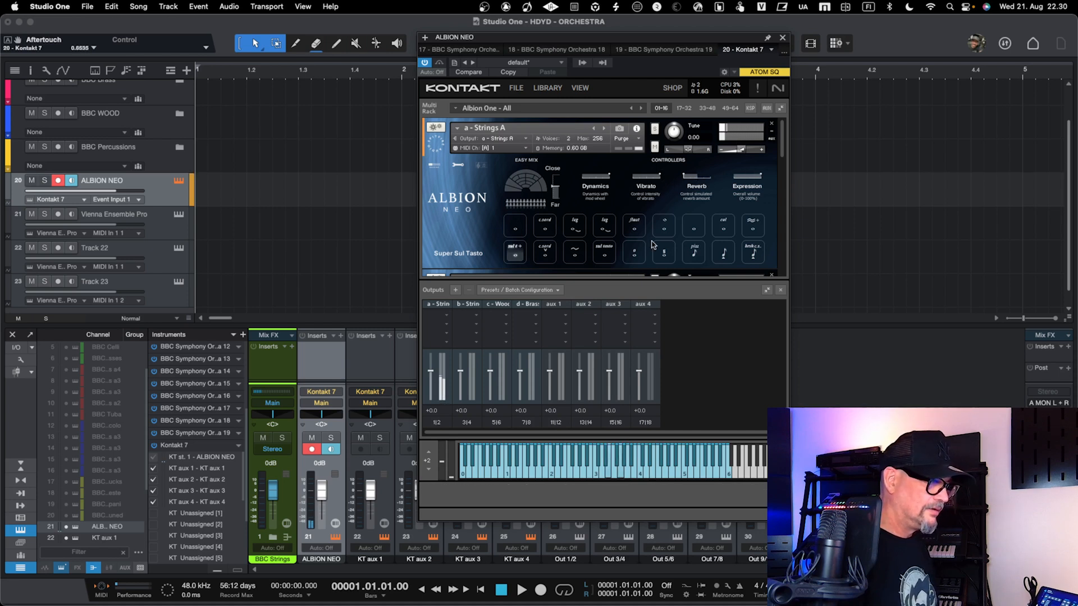
pyautogui.click(665, 230)
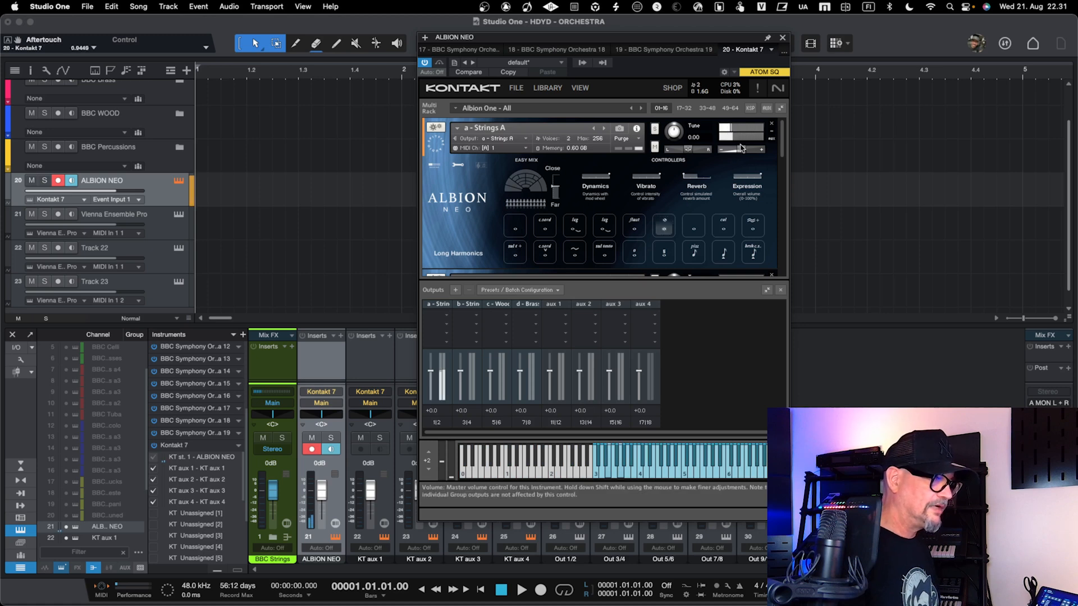
# - Raise Strings A's instrument volume and its Kontakt output level to about +5.8, and lower its Dynamics
pyautogui.moveTo(741, 149); pyautogui.dragTo(753, 153)
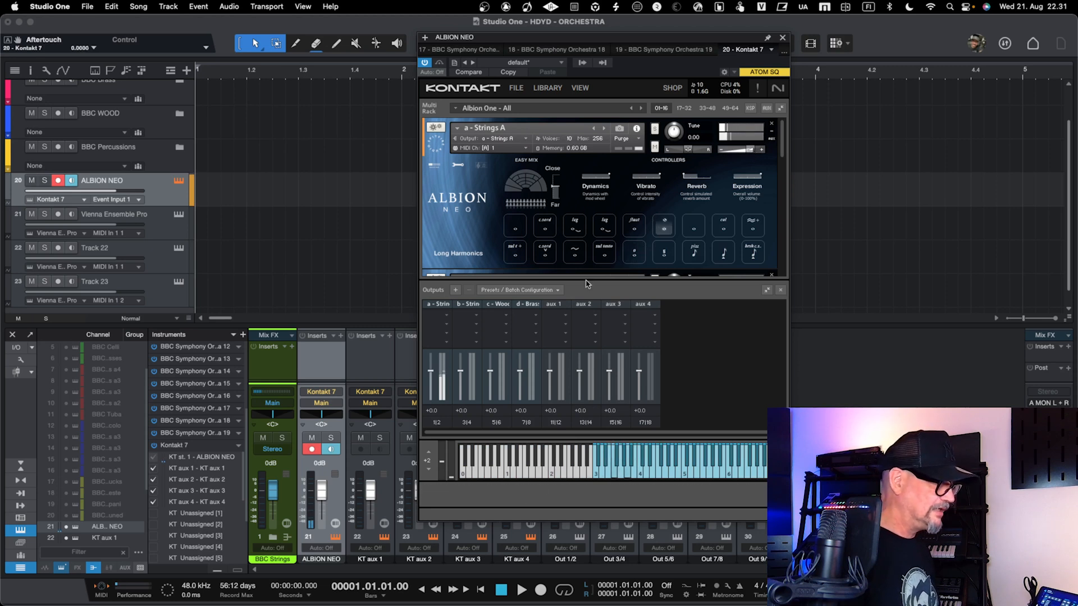
pyautogui.moveTo(432, 372); pyautogui.dragTo(432, 368)
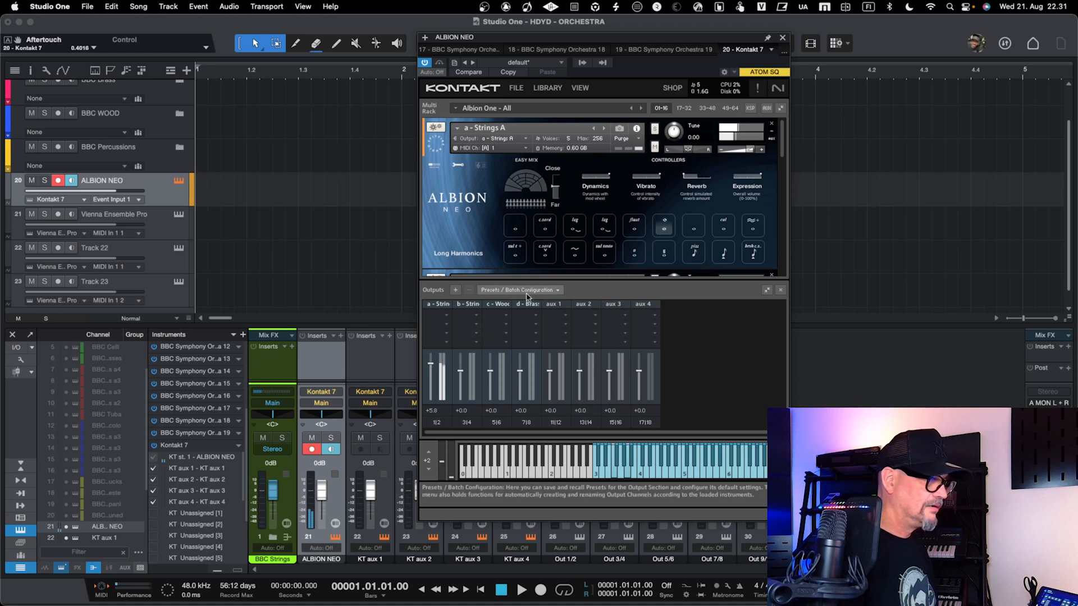
pyautogui.moveTo(614, 178); pyautogui.dragTo(591, 180)
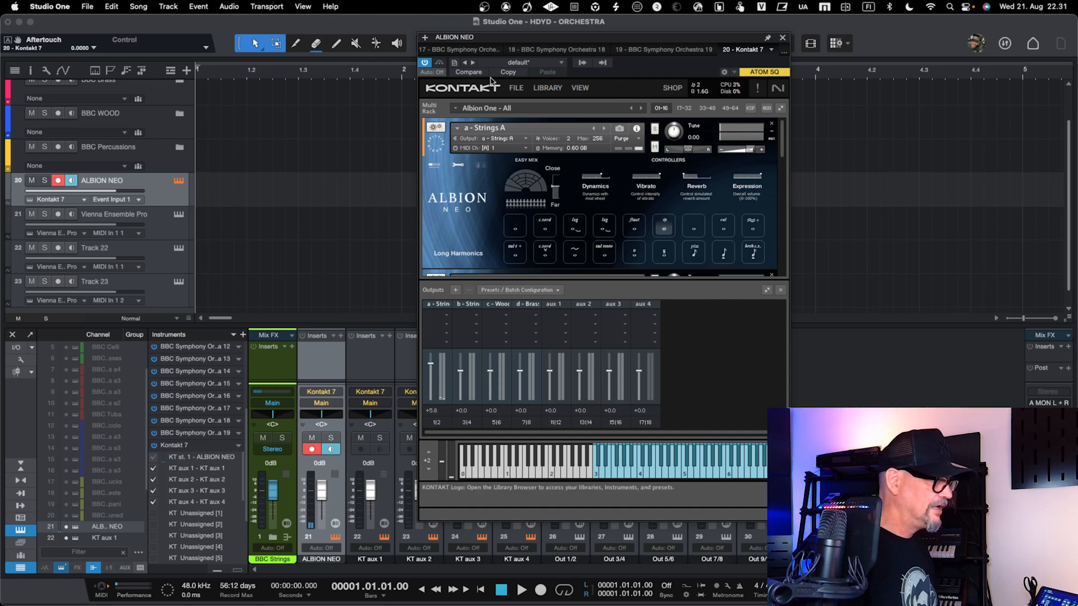
# - View the Strings B instrument in the multi rack and close the Kontakt window
pyautogui.scroll(-3, 622, 146)
pyautogui.scroll(1, 622, 146)
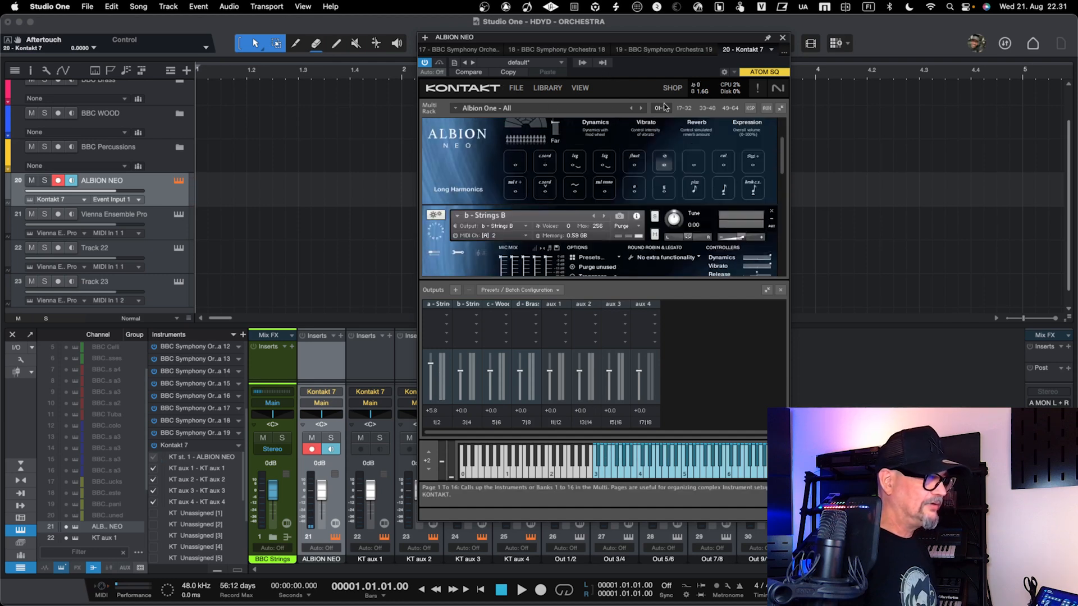
pyautogui.click(781, 38)
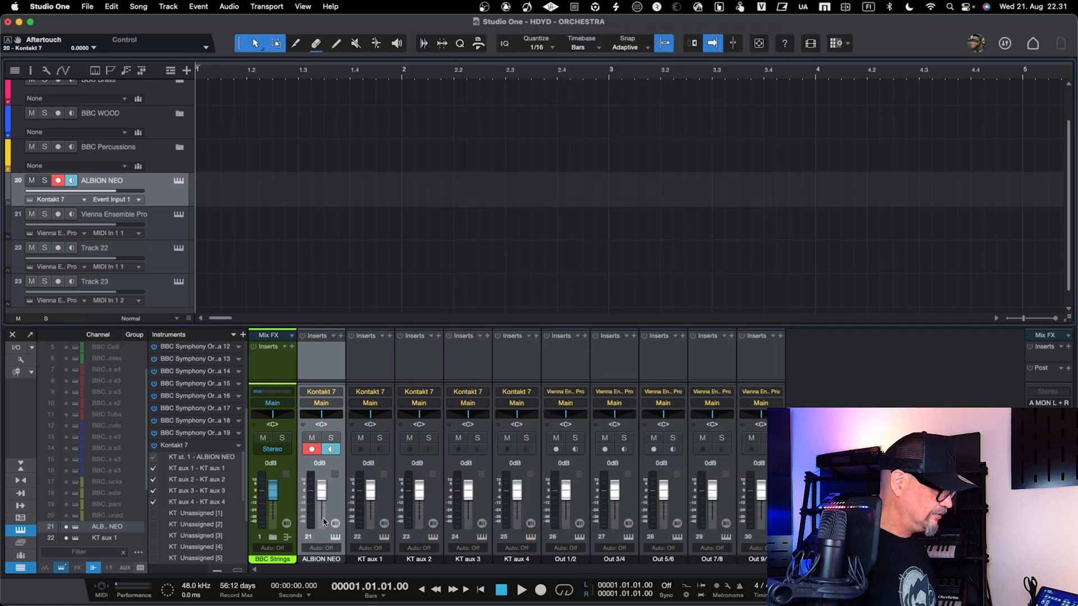
# - Rename the ALBION NEO mixer channel to NEO STRING 1
pyautogui.doubleClick(317, 562)
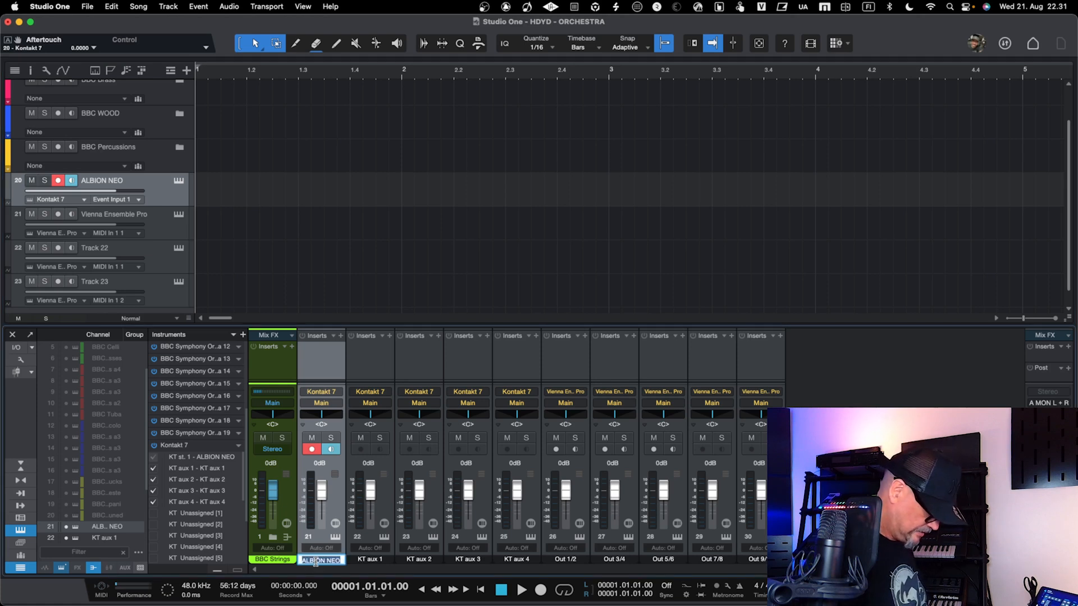
pyautogui.write('NEO STRING')
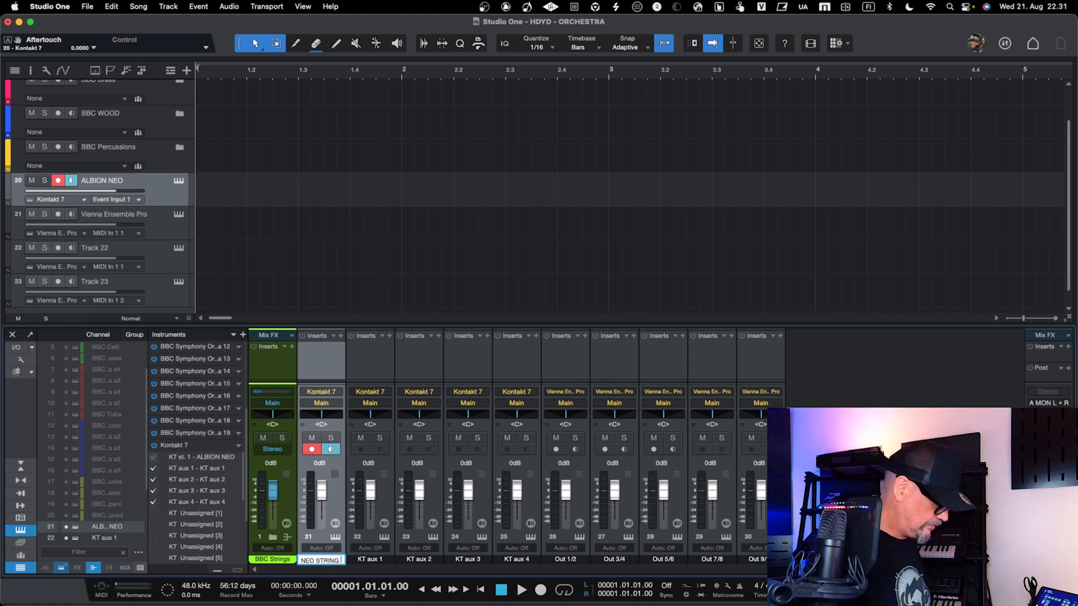
pyautogui.write(' 1')
pyautogui.press('Return')
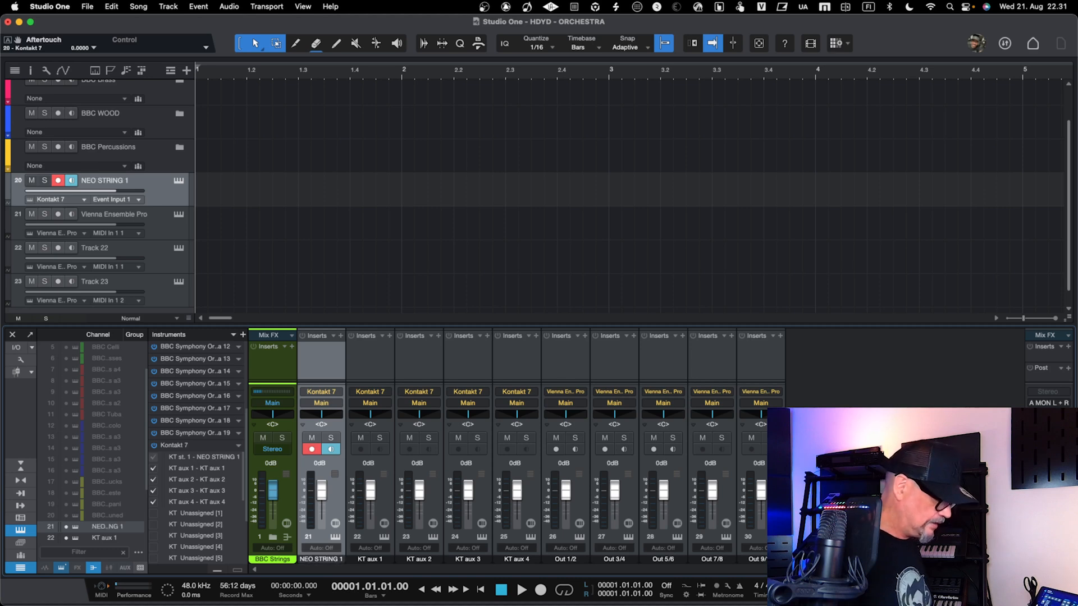
# - Rename the KT aux 1 mixer channel to NEO STRING 2
pyautogui.doubleClick(371, 560)
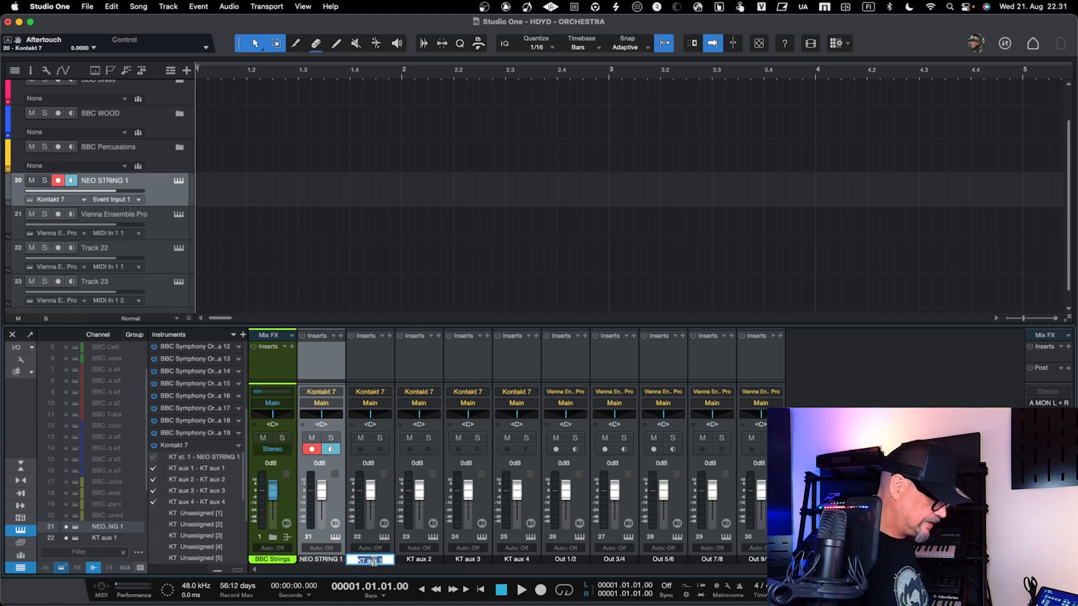
pyautogui.write('NEO S')
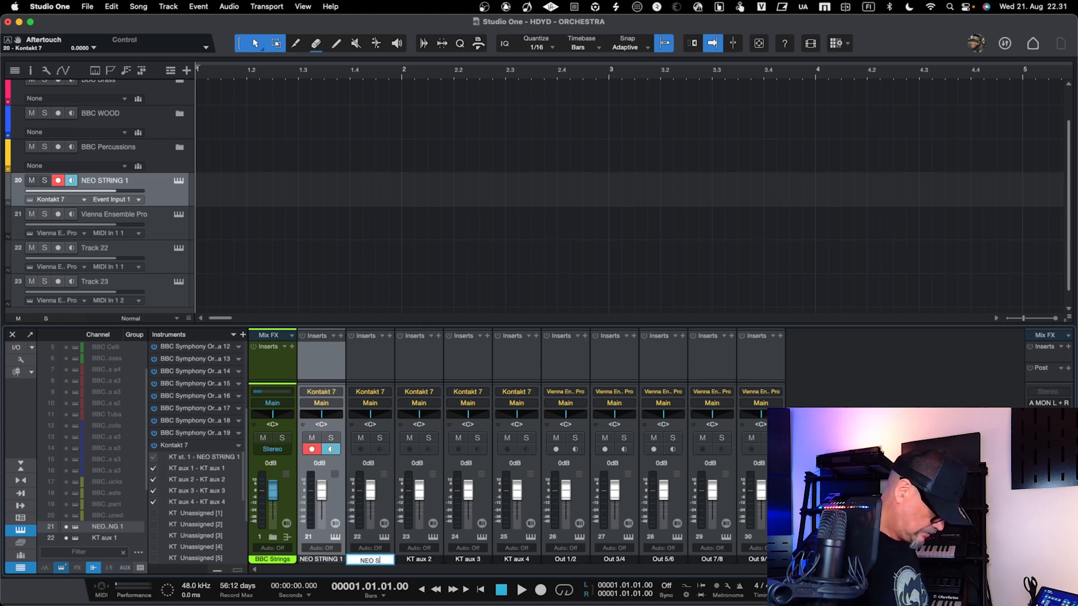
pyautogui.write('TRING ')
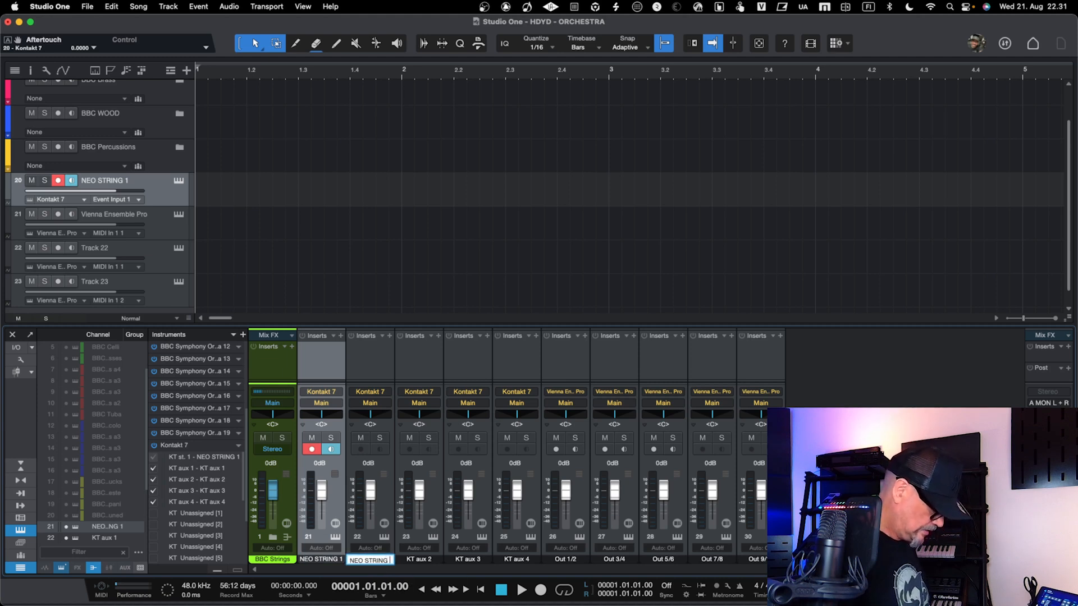
pyautogui.write('2')
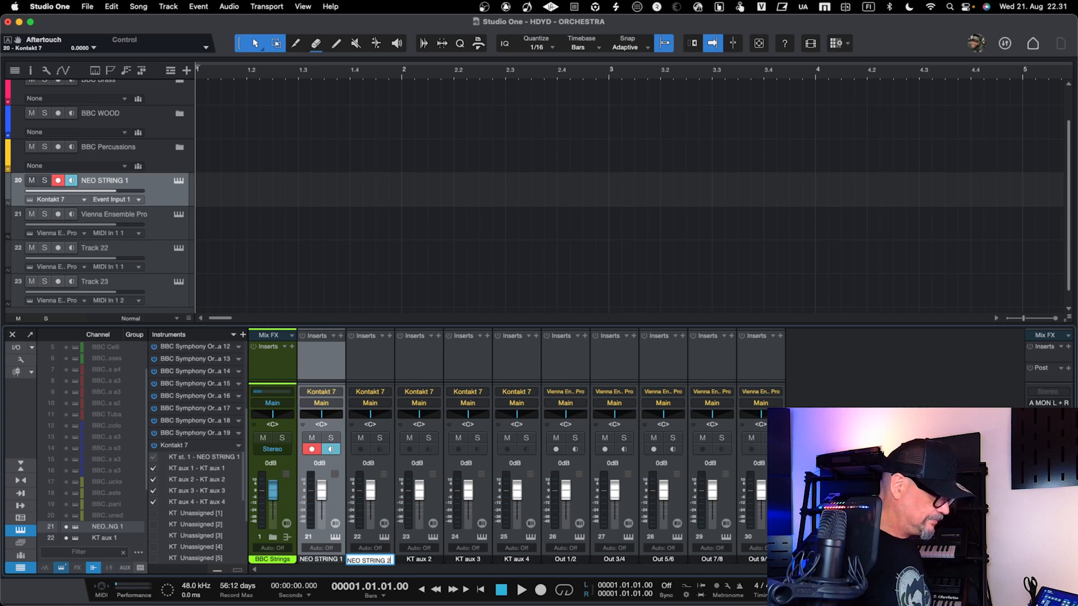
pyautogui.press('Return')
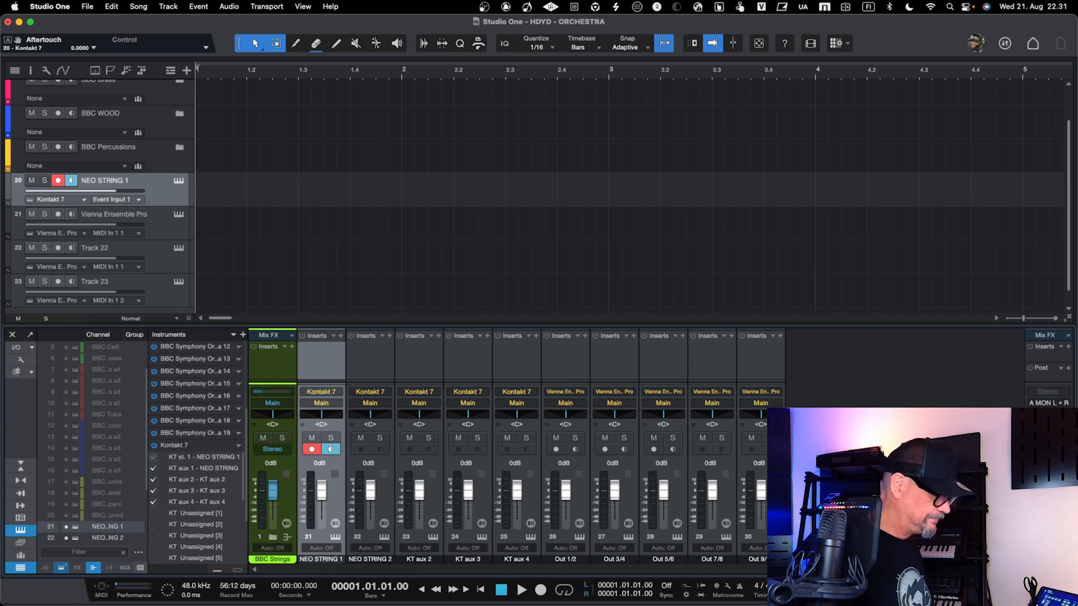
pyautogui.click(381, 369)
pyautogui.click(172, 193)
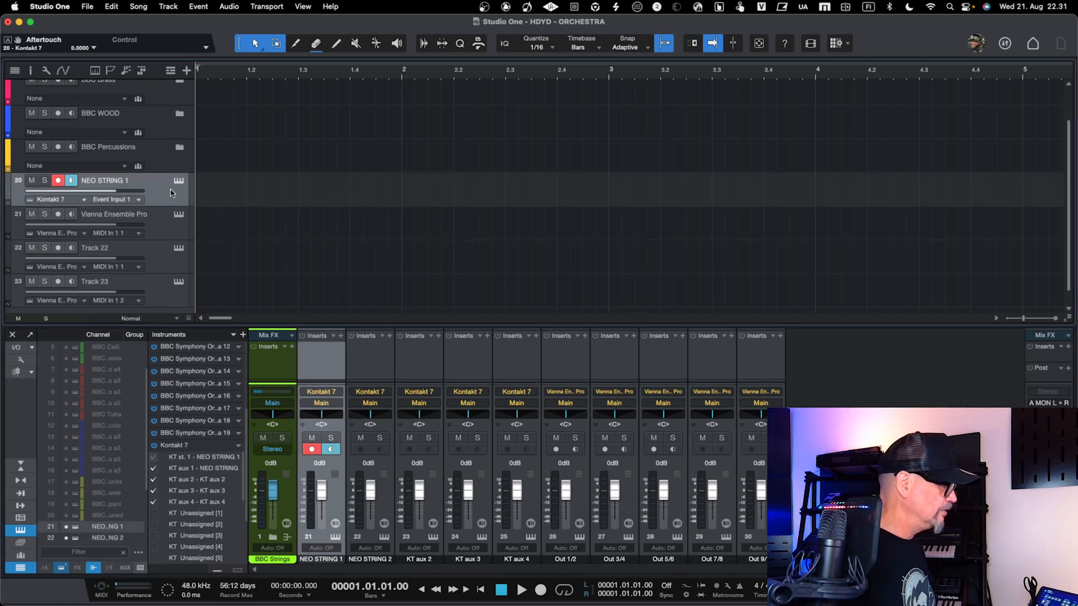
pyautogui.scroll(-1, 172, 192)
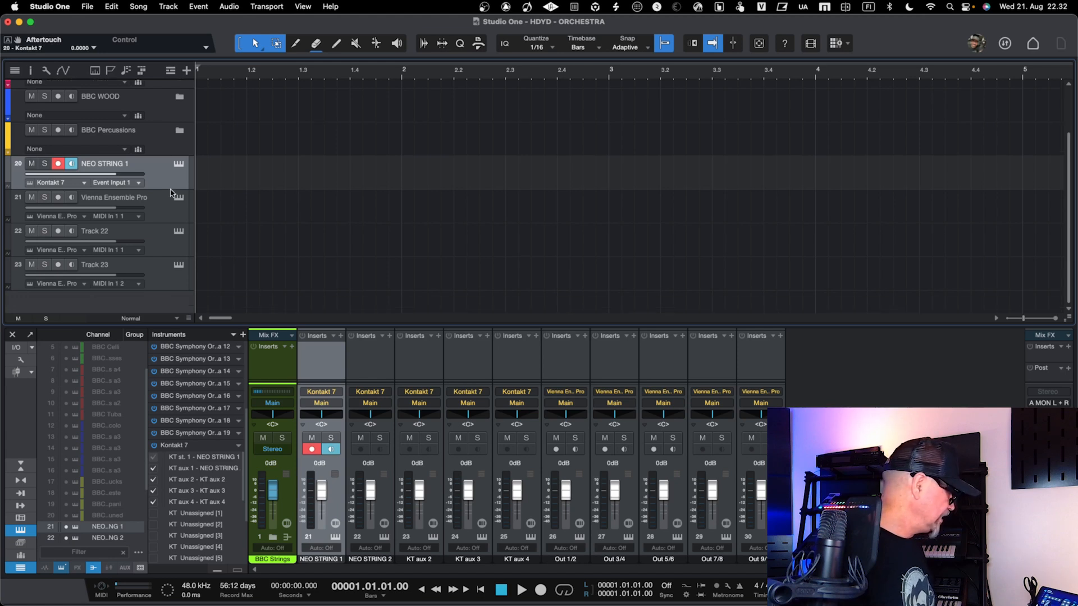
pyautogui.rightClick(175, 179)
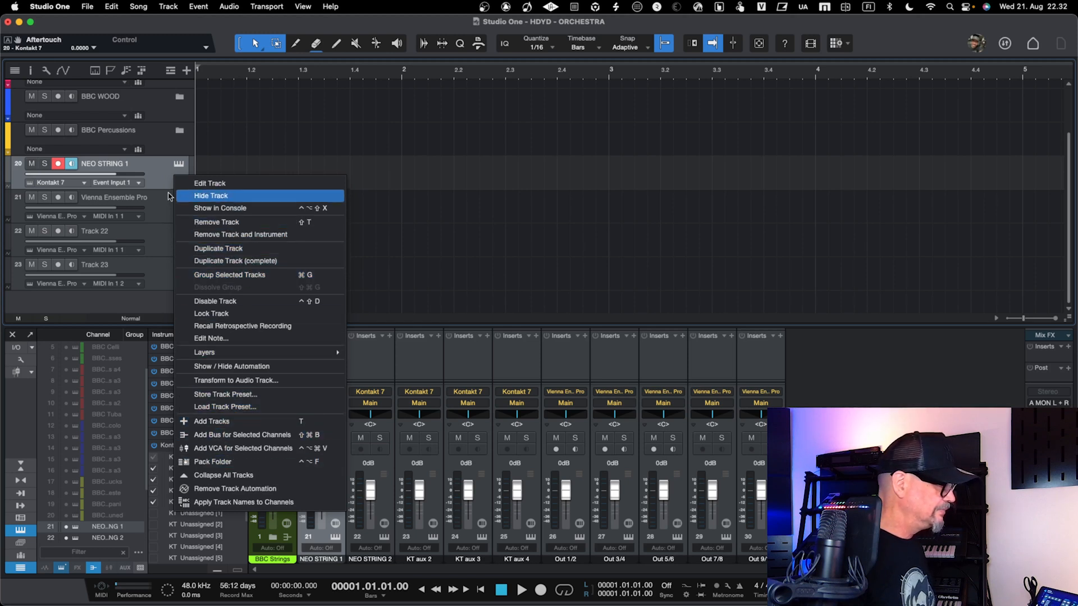
pyautogui.click(155, 176)
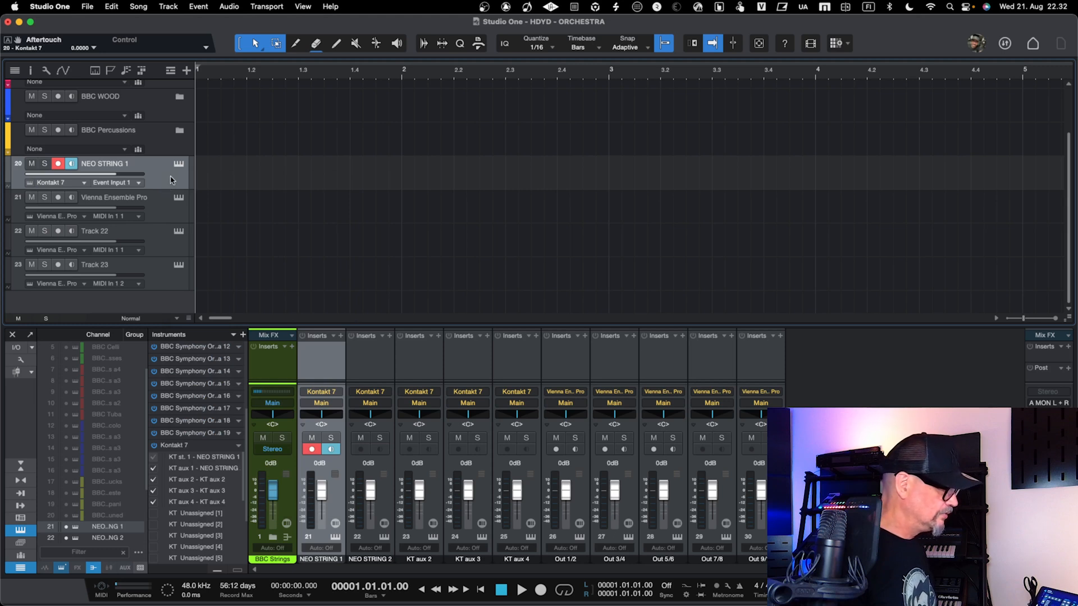
pyautogui.rightClick(172, 179)
pyautogui.click(168, 170)
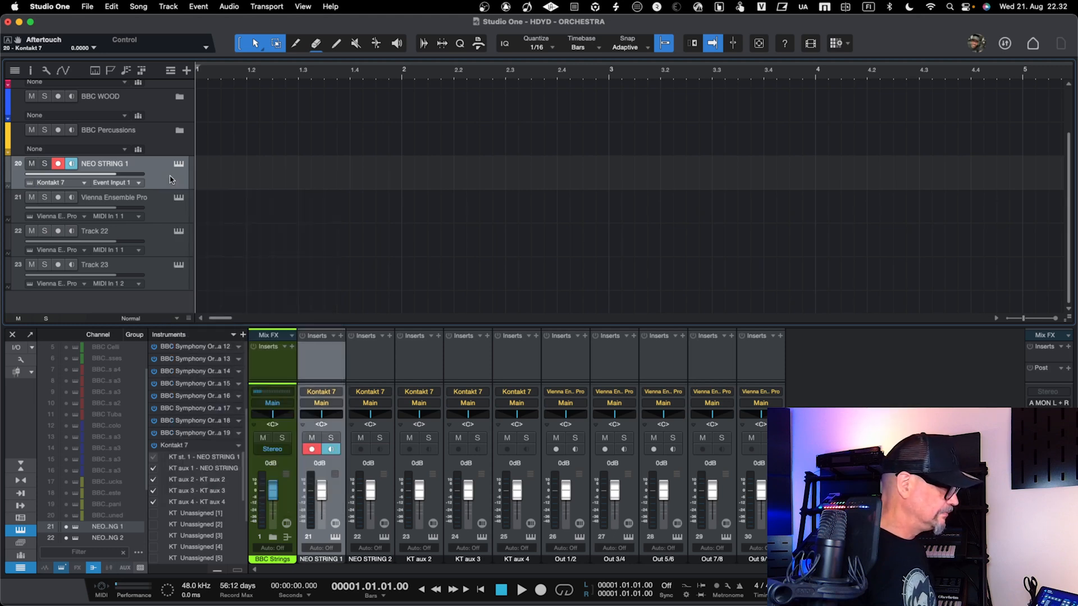
pyautogui.rightClick(166, 167)
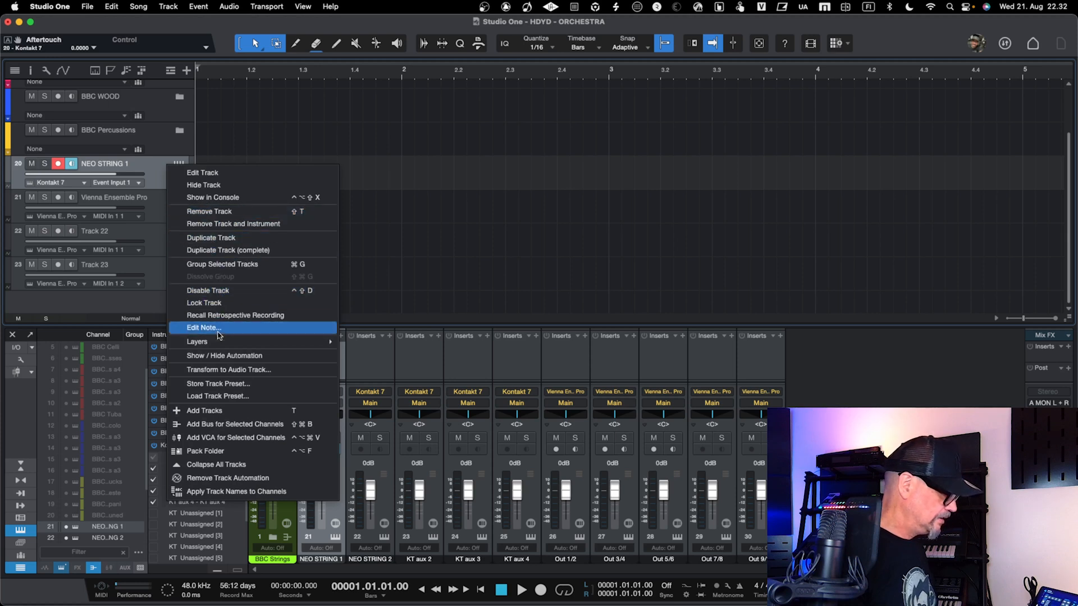
pyautogui.click(161, 174)
# - Add two instrument tracks named TR below NEO STRING 1, with no existing instrument assigned as output
pyautogui.click(187, 70)
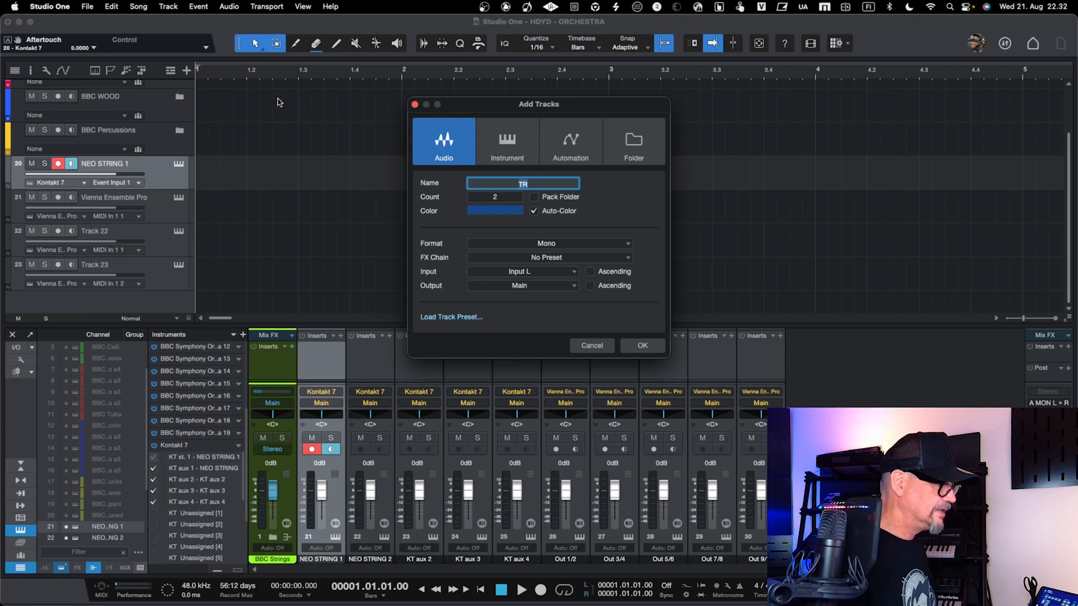
pyautogui.click(523, 147)
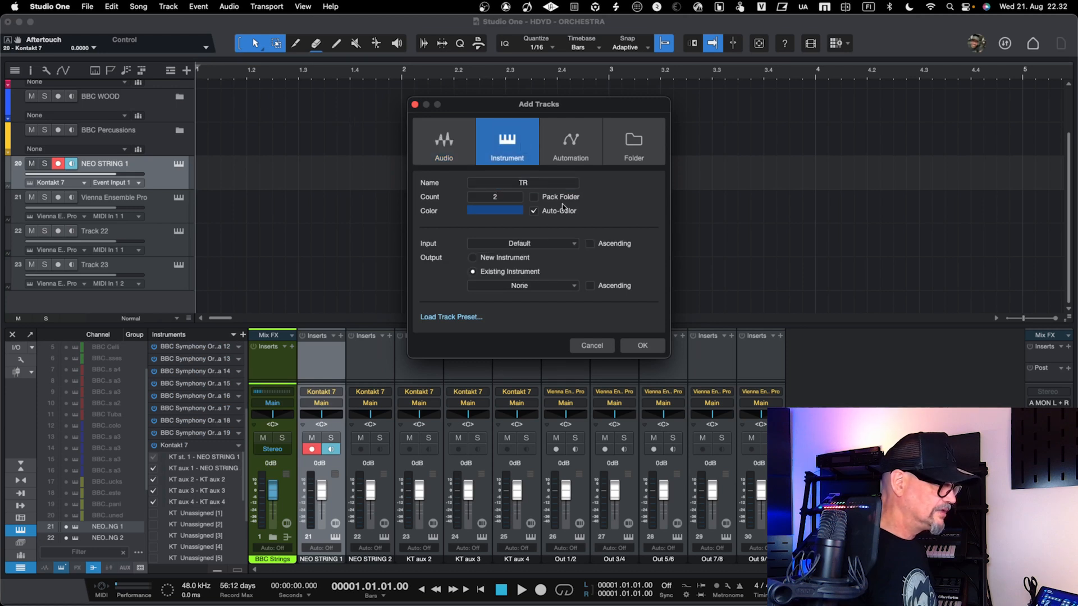
pyautogui.click(642, 345)
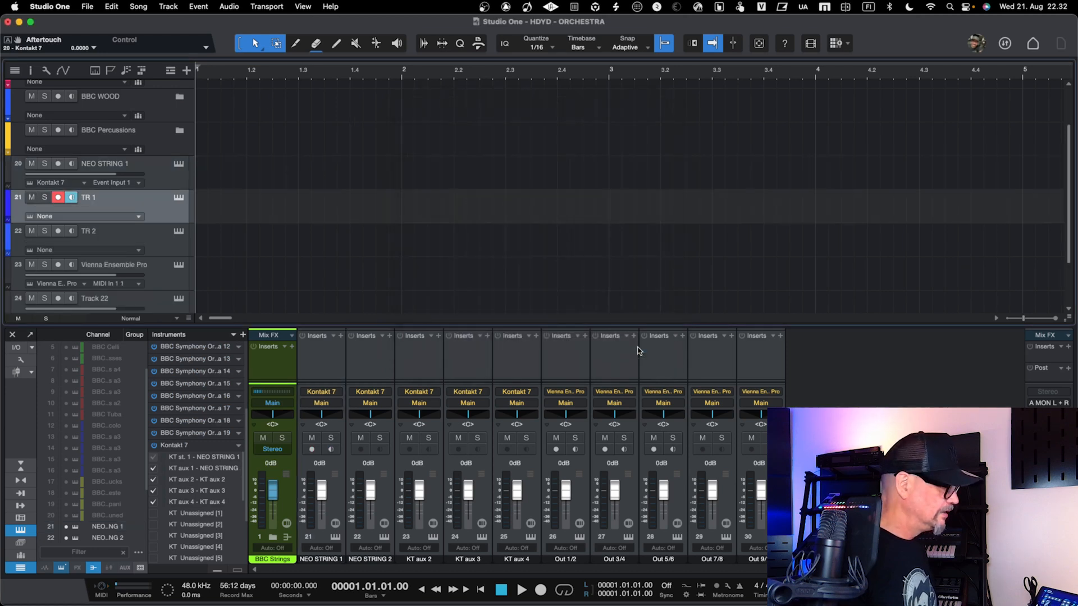
# - Rename the TR 1 track to NEO STRINGS 2
pyautogui.doubleClick(91, 198)
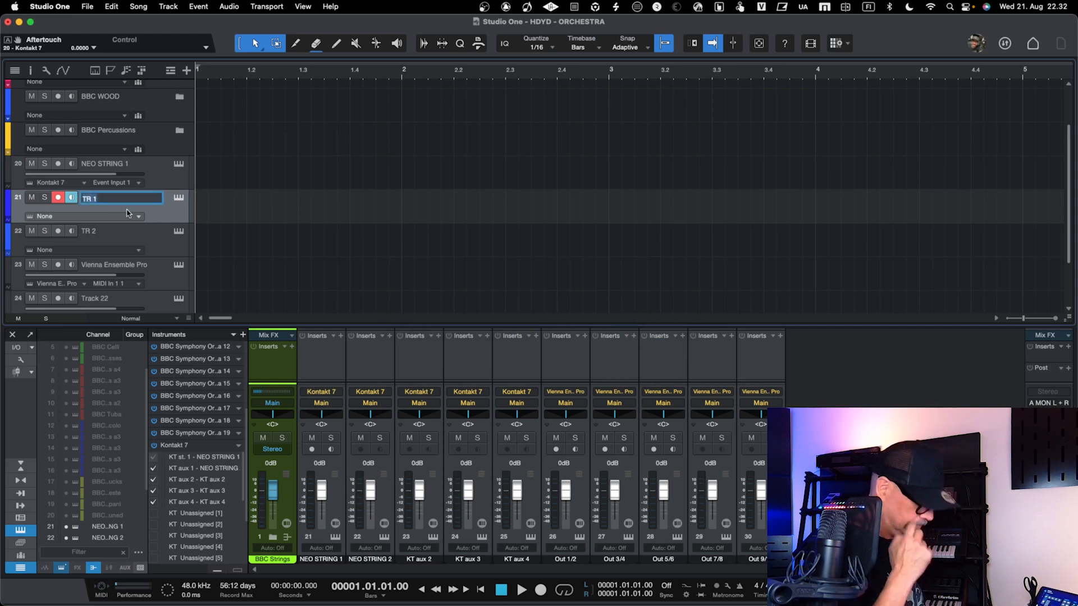
pyautogui.write('NEO STRINGS')
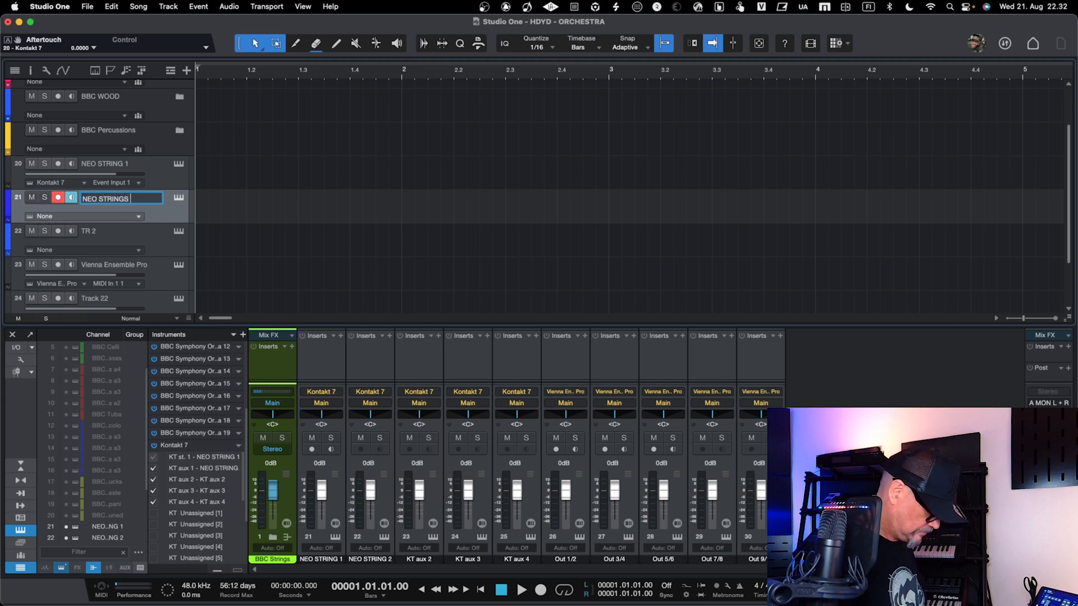
pyautogui.write(' 2')
pyautogui.press('Return')
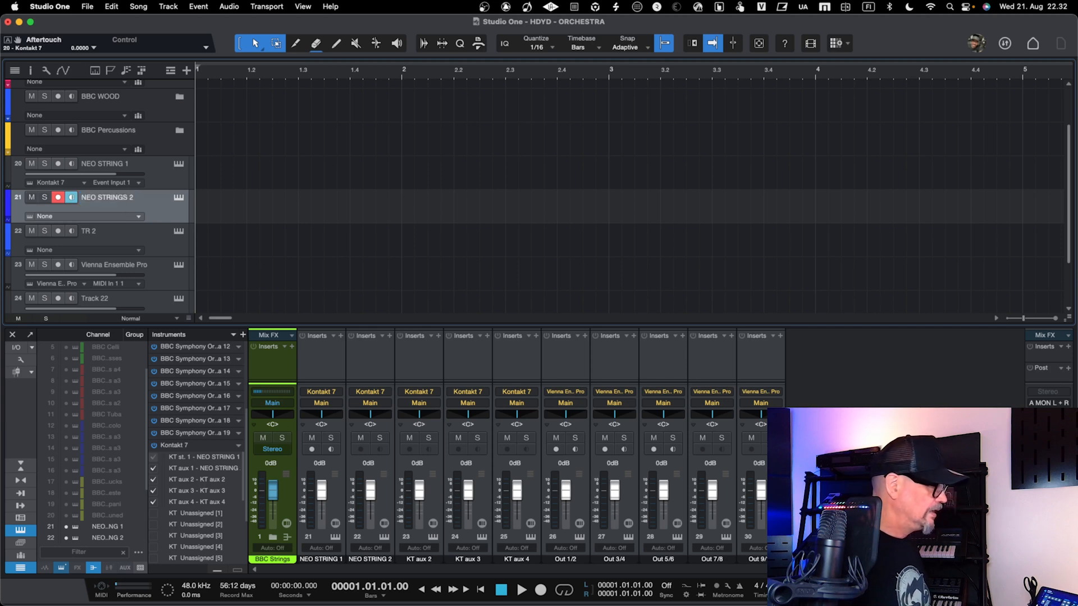
# - Route the NEO STRINGS 2 track to Kontakt 7 on Event Input 2
pyautogui.click(115, 219)
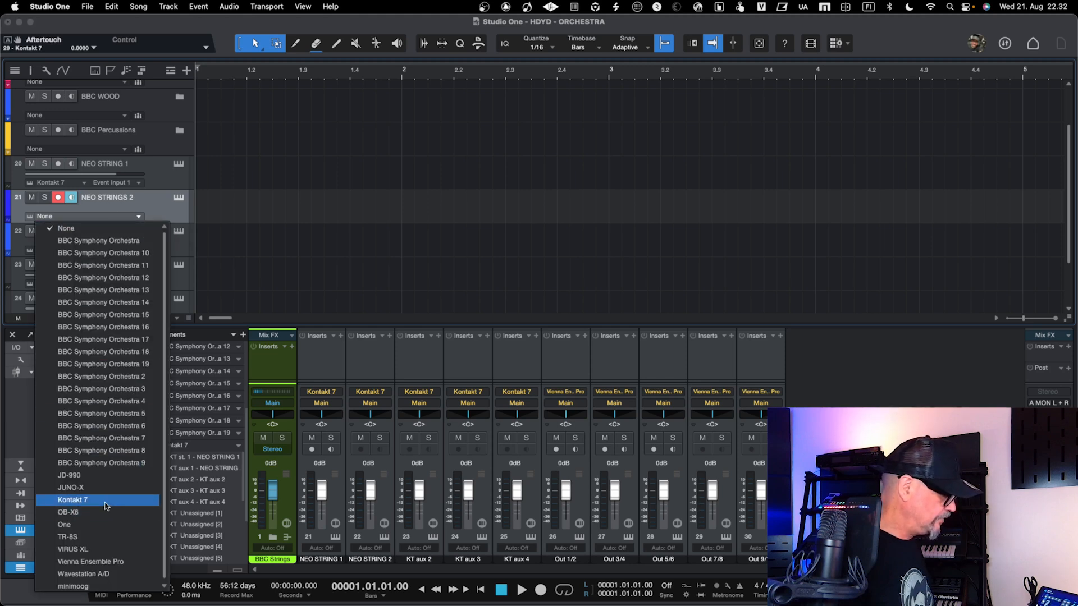
pyautogui.click(107, 501)
pyautogui.click(138, 218)
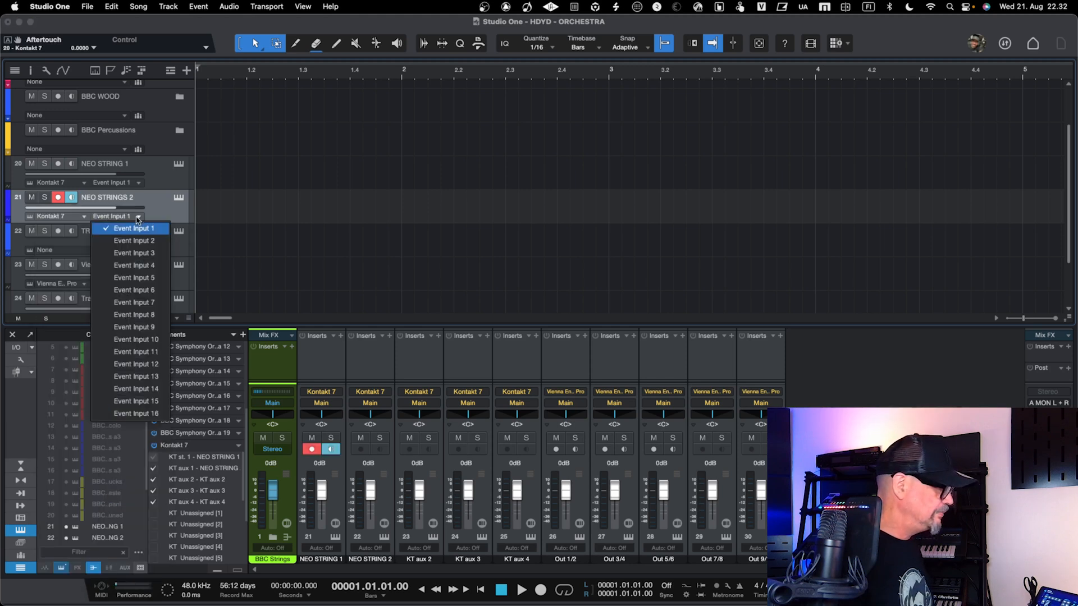
pyautogui.click(143, 245)
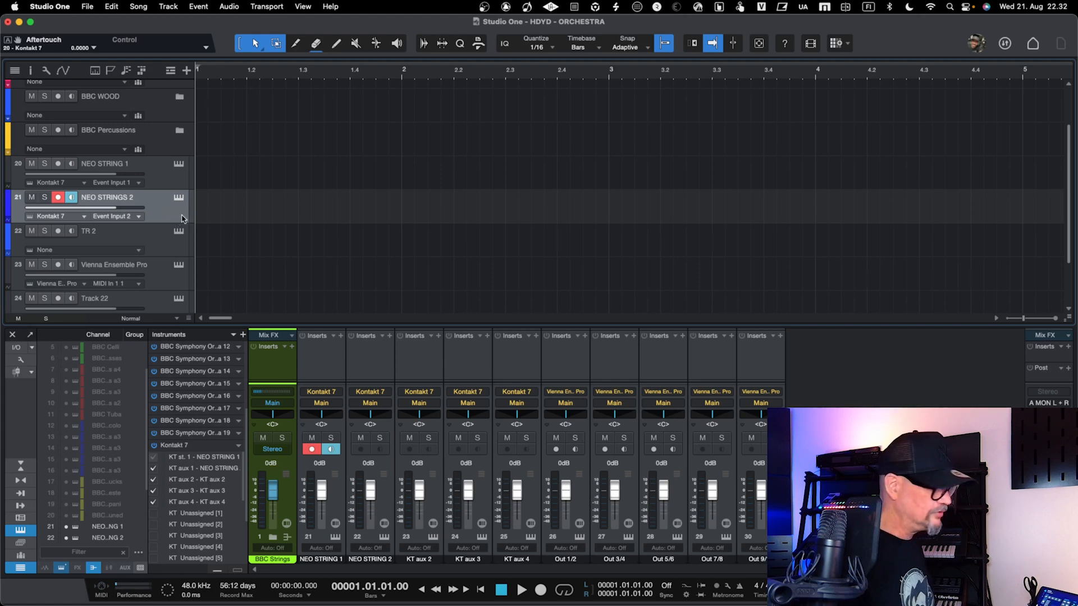
# - Show the track inspector and assign the NEO STRINGS 2 track to the NEO STRING 2 mixer channel
pyautogui.press('F4')
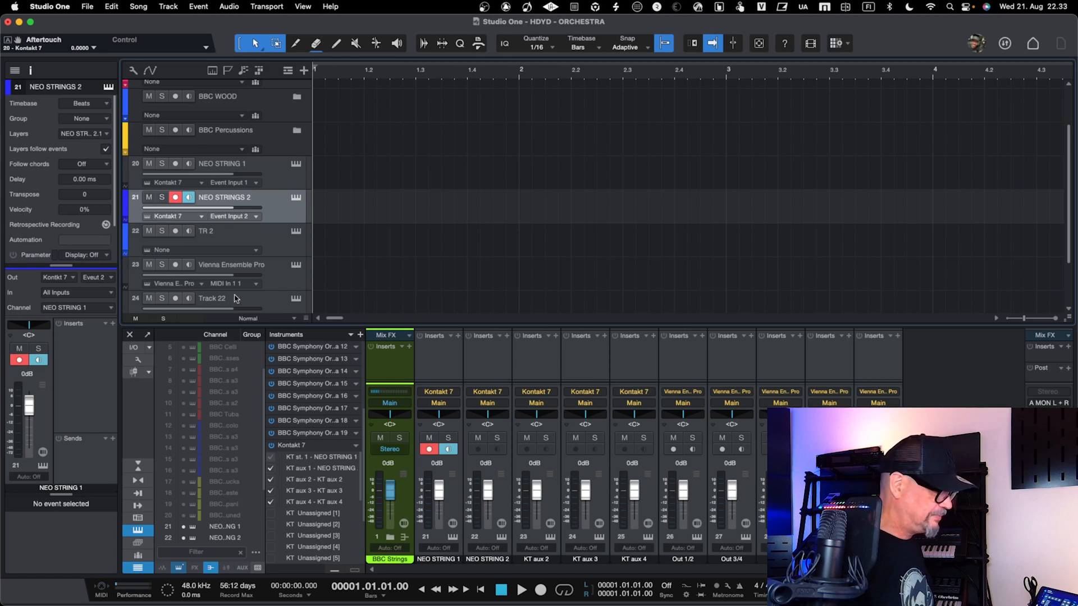
pyautogui.click(480, 369)
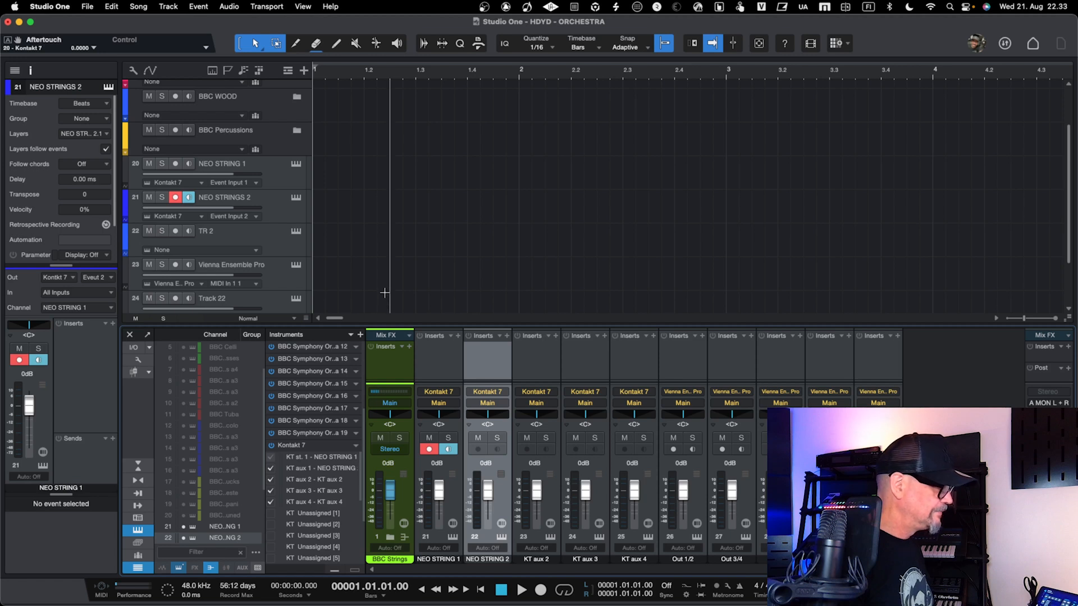
pyautogui.click(271, 205)
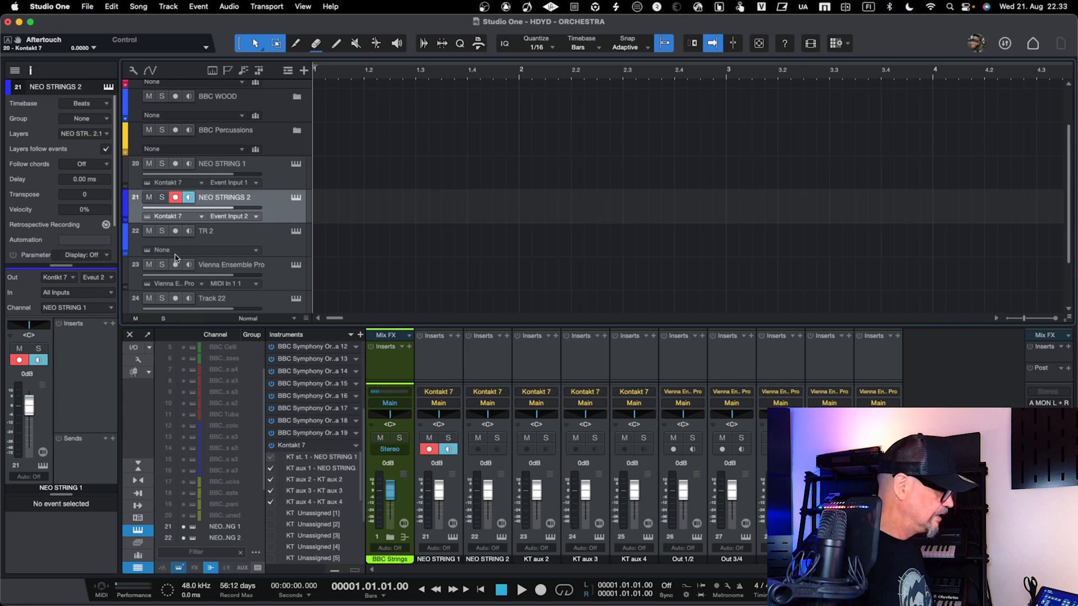
pyautogui.click(99, 310)
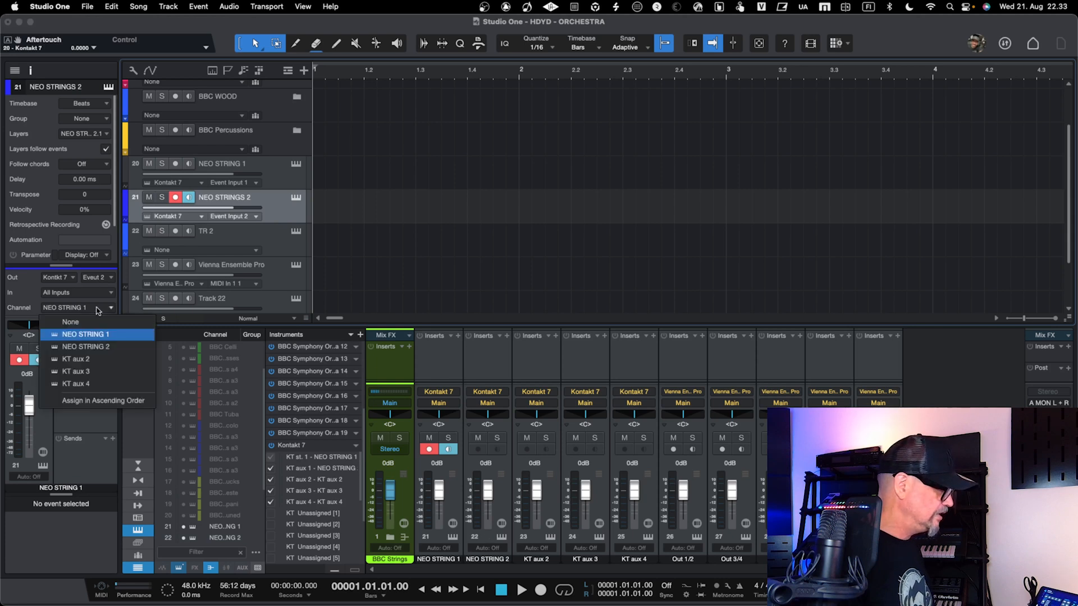
pyautogui.click(100, 348)
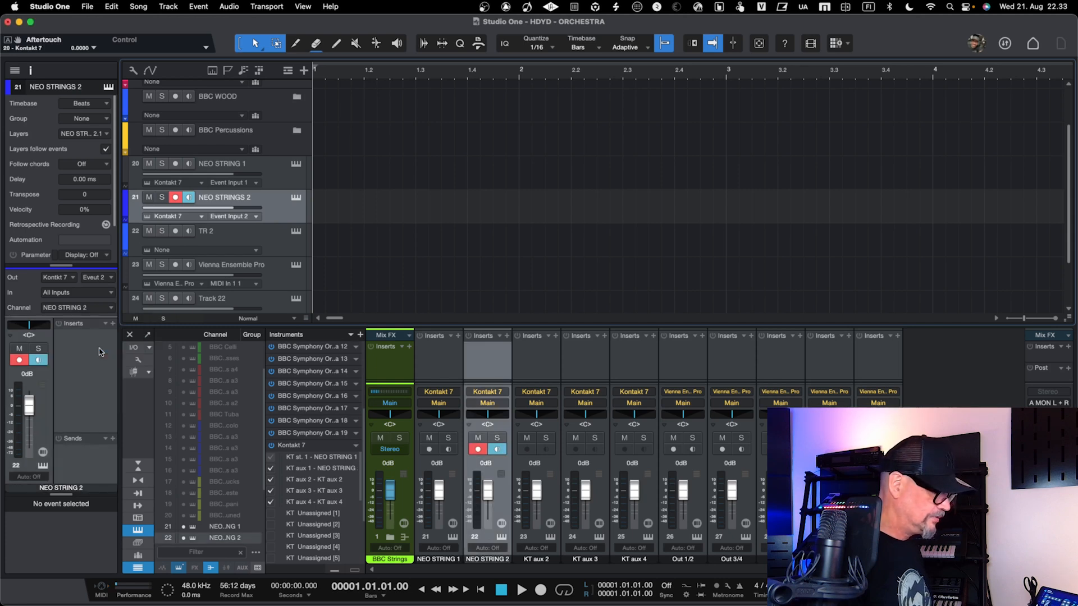
# - Check the signal of the NEO STRING 1 and NEO STRINGS 2 tracks in turn, and select the TR 2 track
pyautogui.click(277, 175)
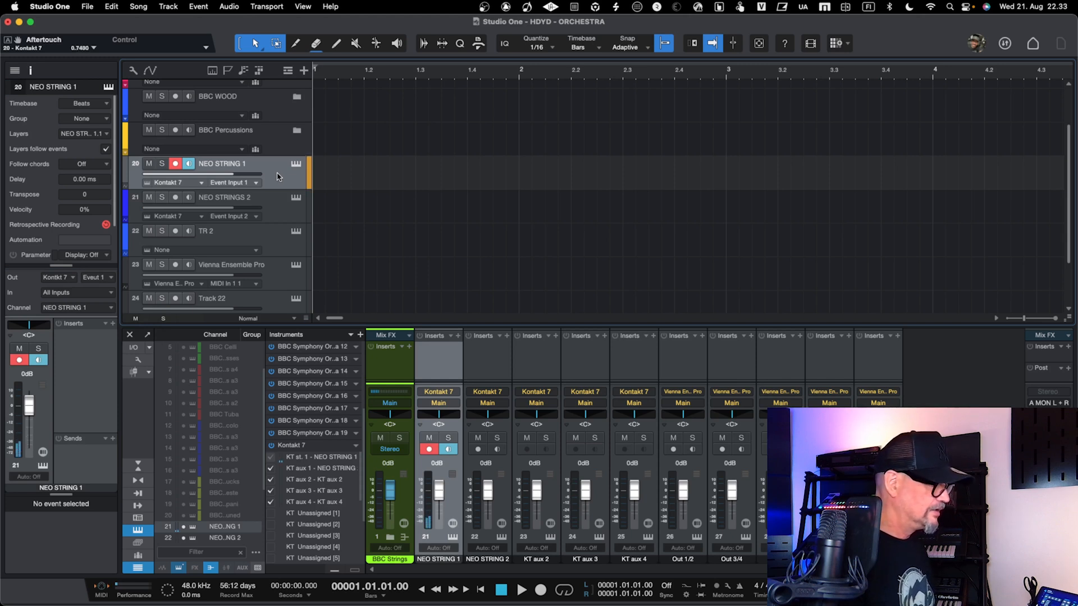
pyautogui.click(276, 206)
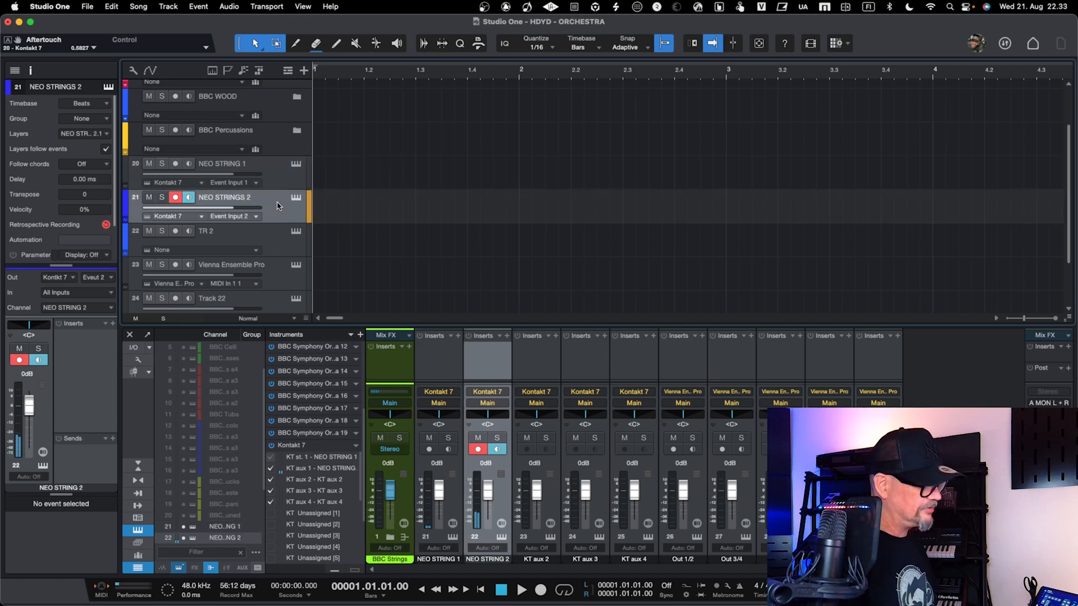
pyautogui.click(285, 246)
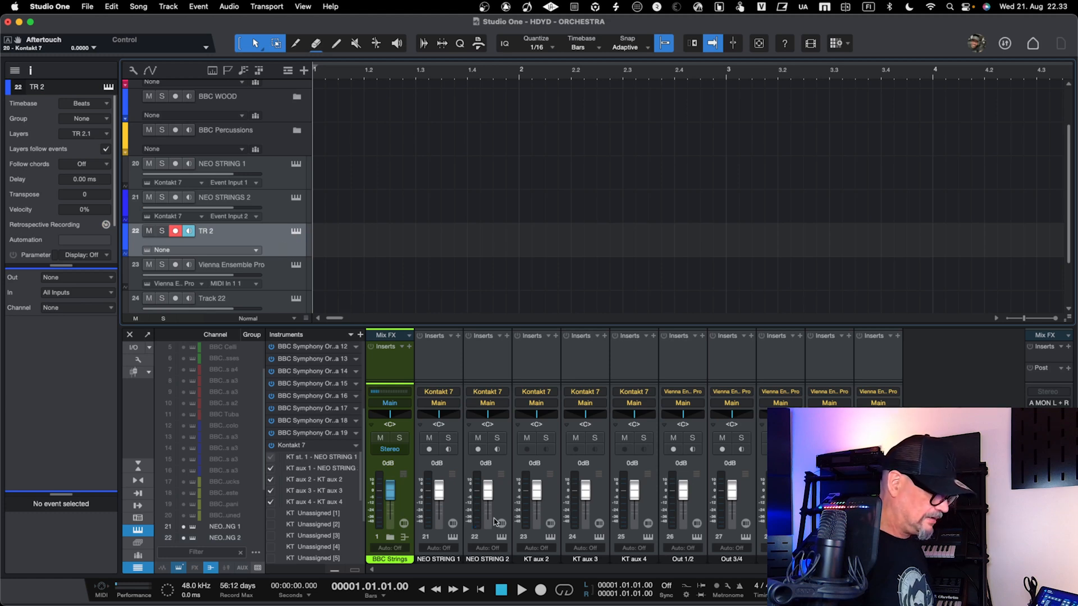
# - Review the Strings B, Woodwinds and Brass instruments in the Kontakt multi rack and close the window
pyautogui.click(296, 166)
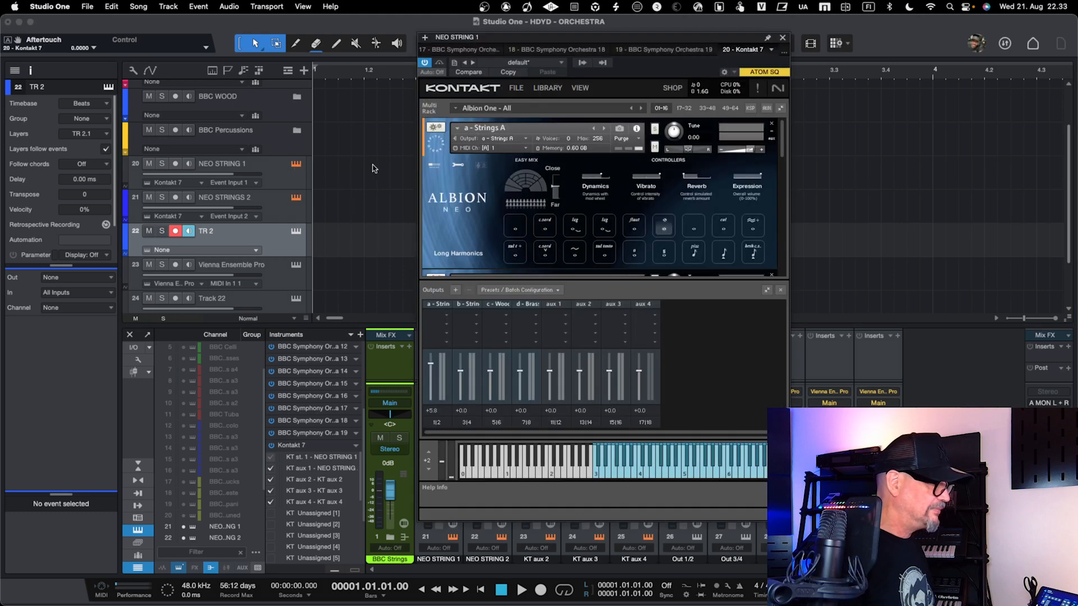
pyautogui.scroll(-3, 470, 199)
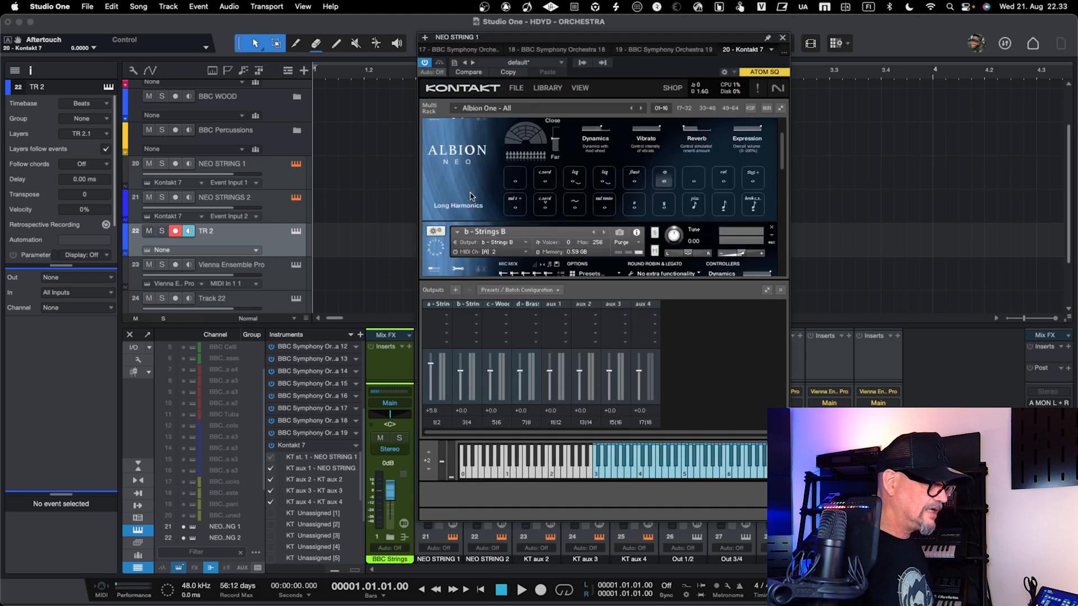
pyautogui.scroll(-10, 471, 197)
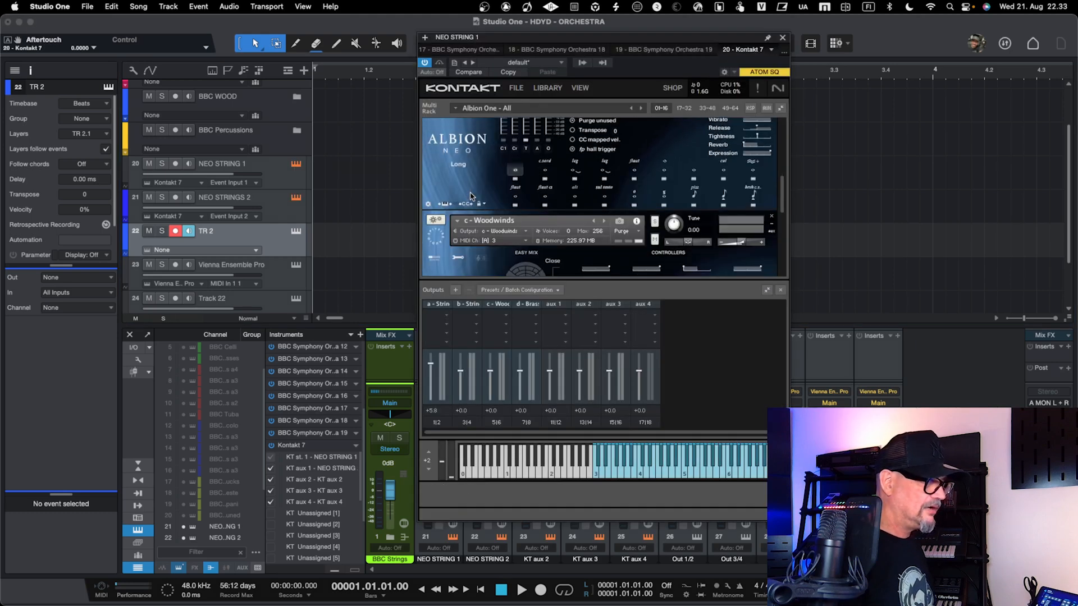
pyautogui.scroll(-4, 470, 197)
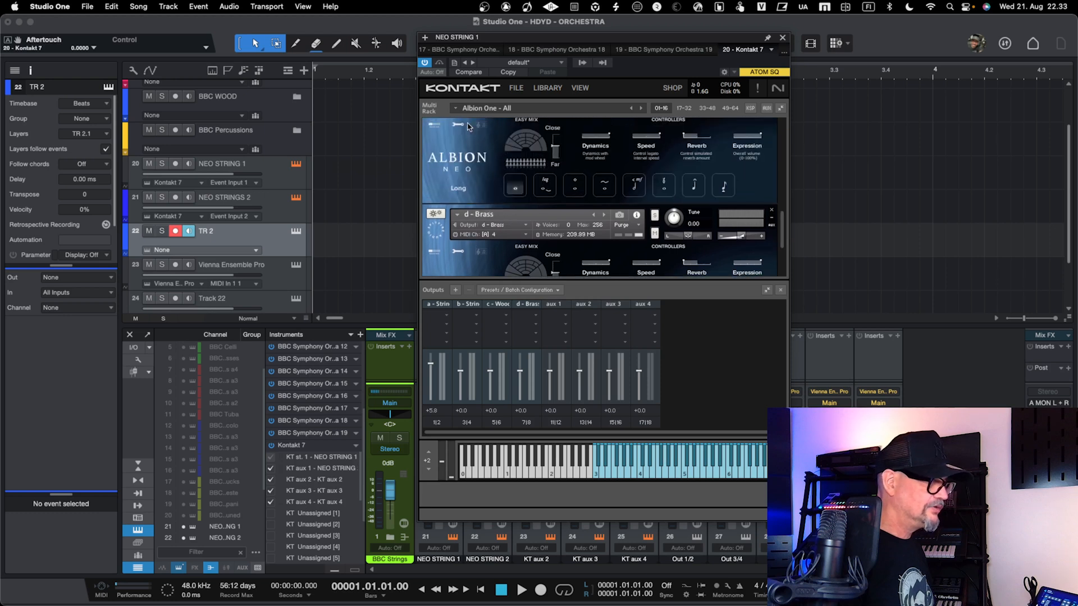
pyautogui.click(783, 38)
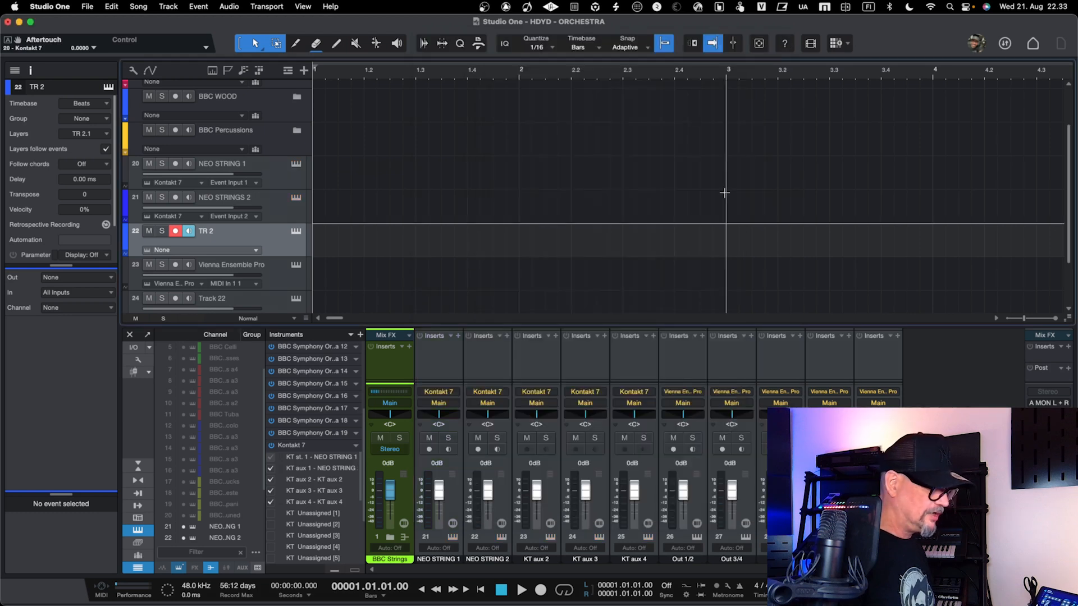
# - Rename the KT aux 2 mixer channel to NEO WOODS
pyautogui.doubleClick(529, 560)
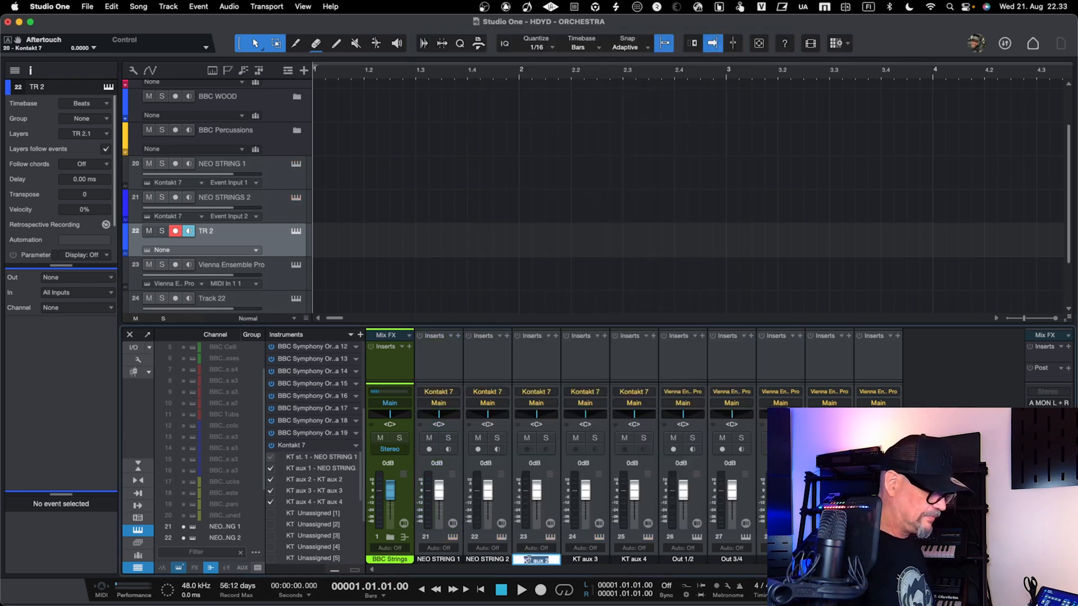
pyautogui.write('N')
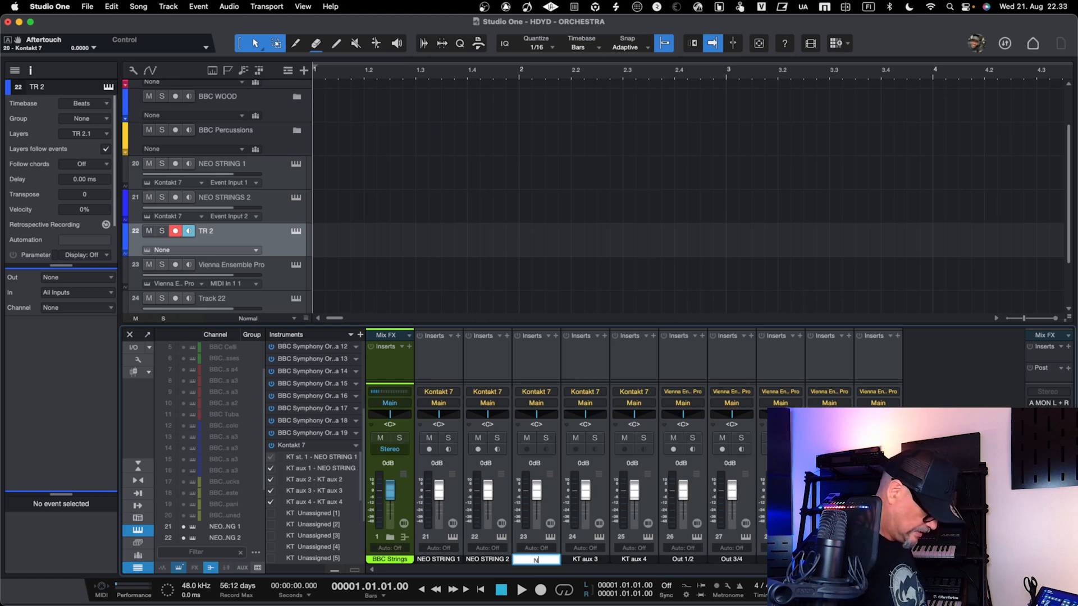
pyautogui.write('EO WOODS')
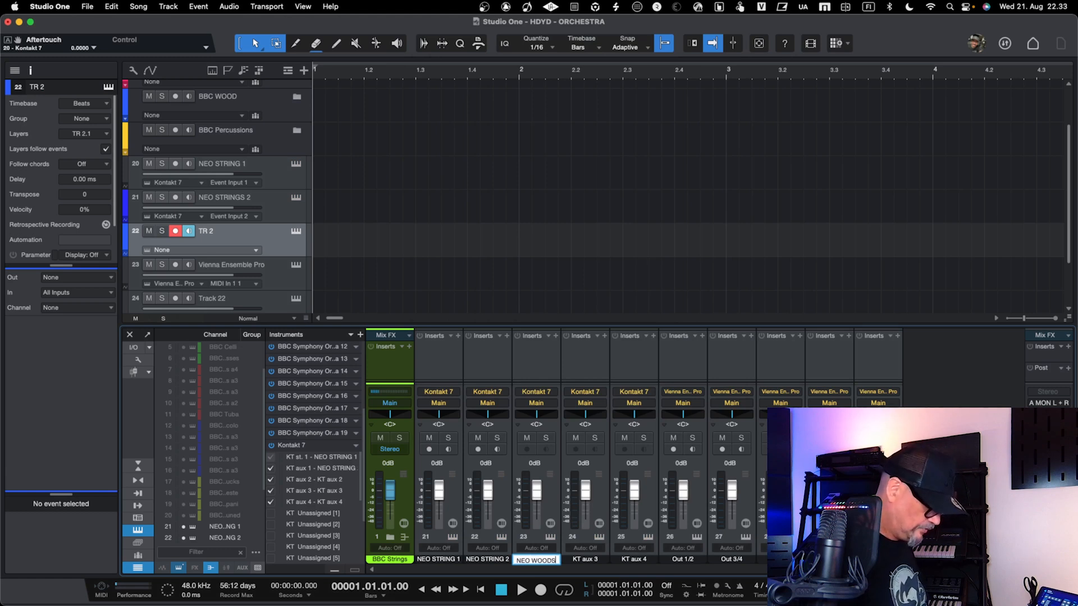
pyautogui.press('Return')
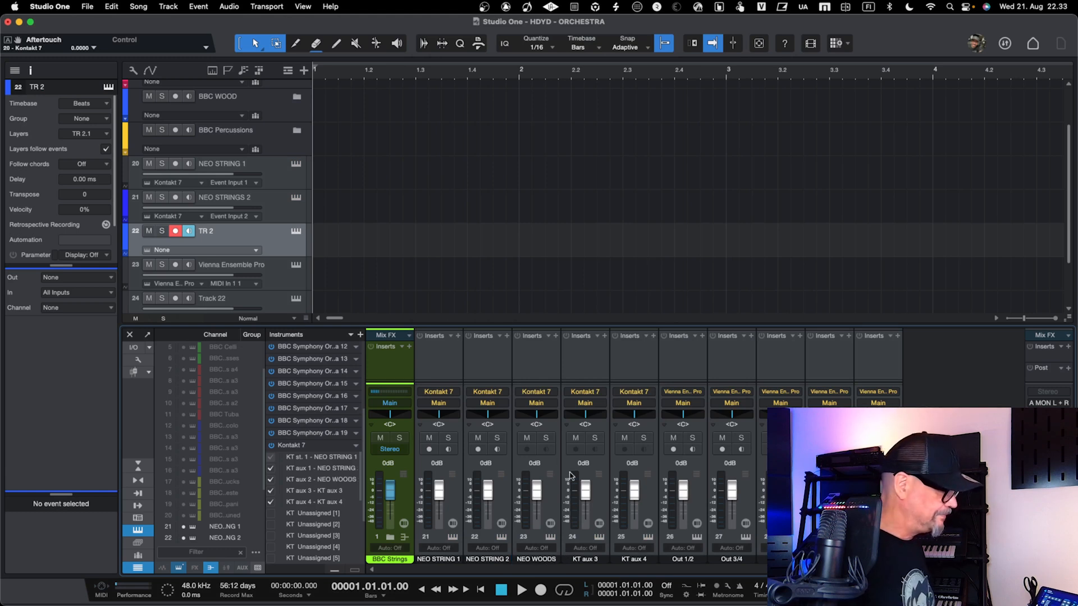
# - Route the TR 2 track to Kontakt 7 on Event Input 3 and assign it to the NEO WOODS channel
pyautogui.click(253, 251)
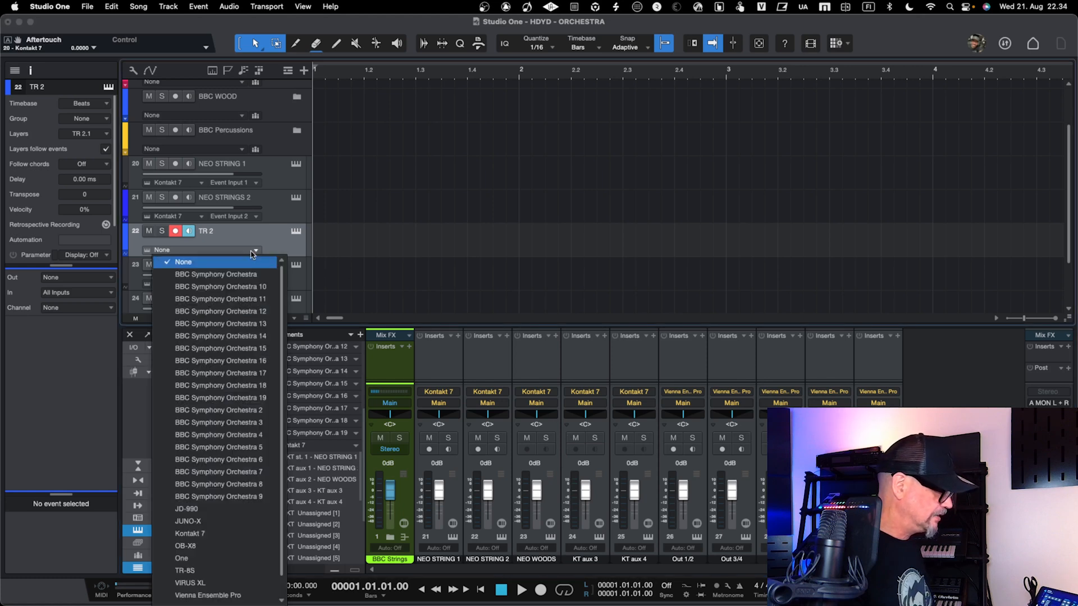
pyautogui.click(216, 532)
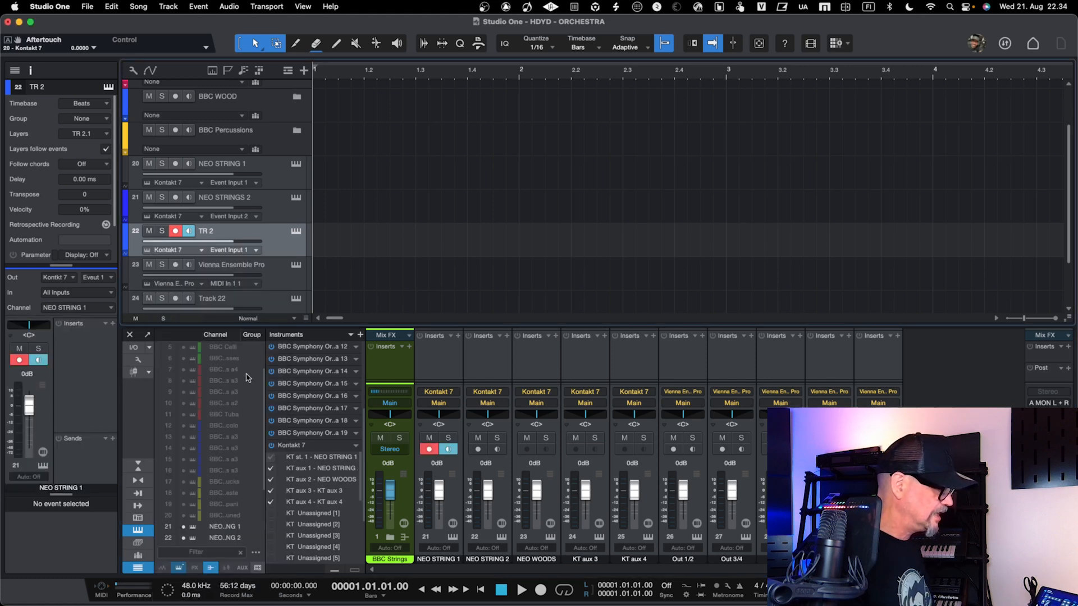
pyautogui.click(245, 251)
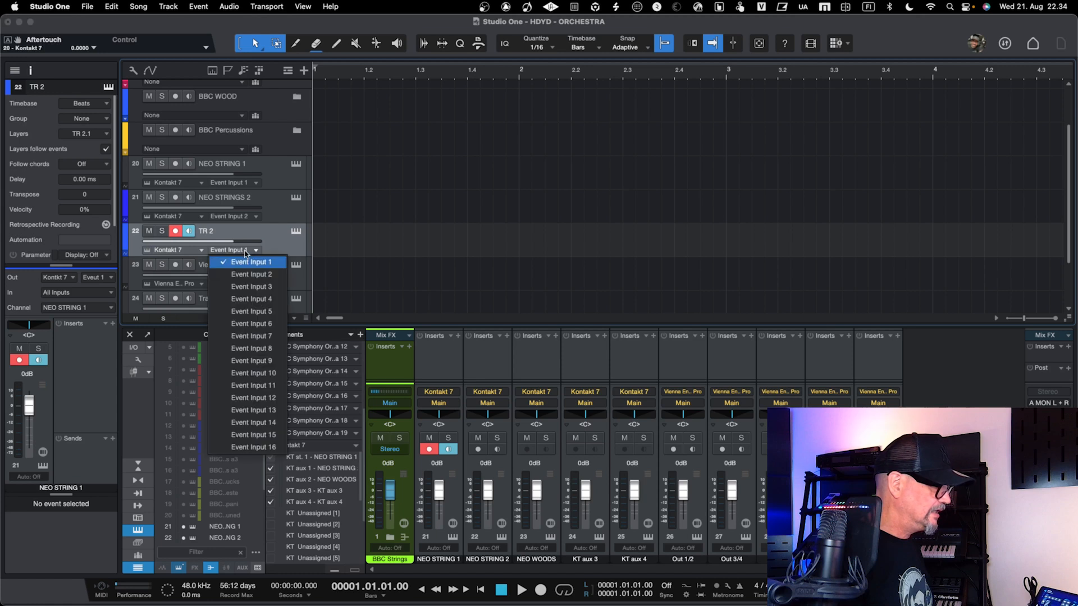
pyautogui.click(251, 287)
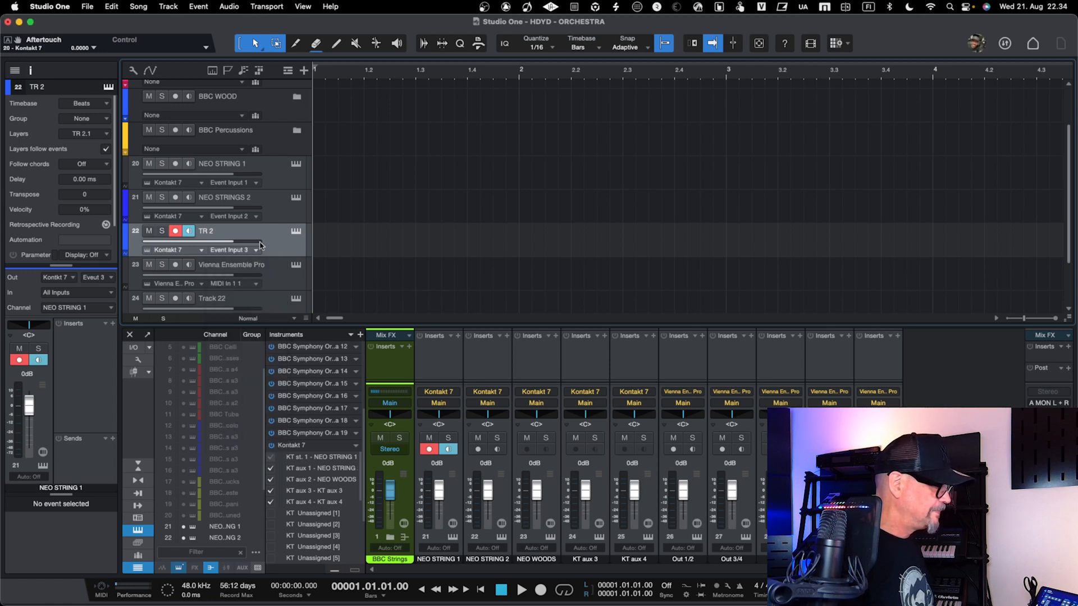
pyautogui.click(91, 307)
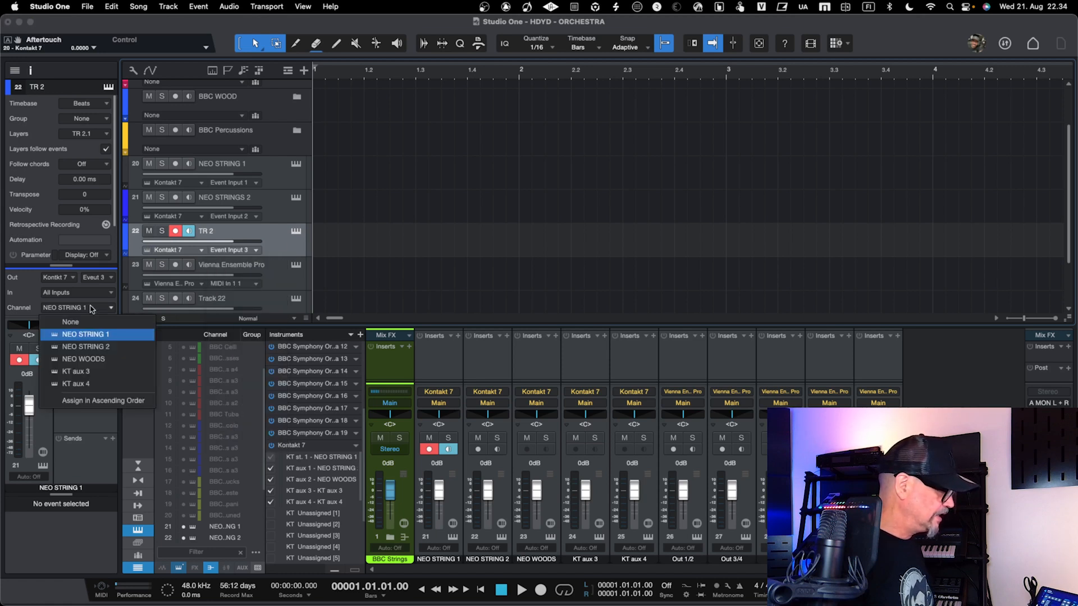
pyautogui.click(94, 360)
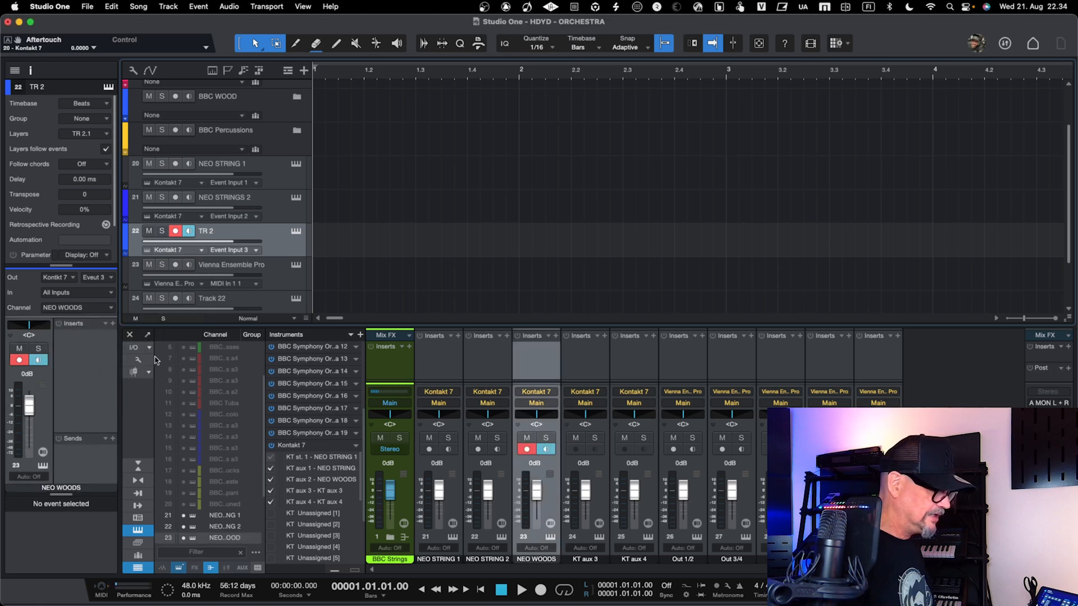
# - Check the NEO STRINGS 2, NEO STRING 1 and TR 2 tracks in turn, testing the signal on the NEO WOODS channel
pyautogui.click(275, 214)
pyautogui.click(275, 171)
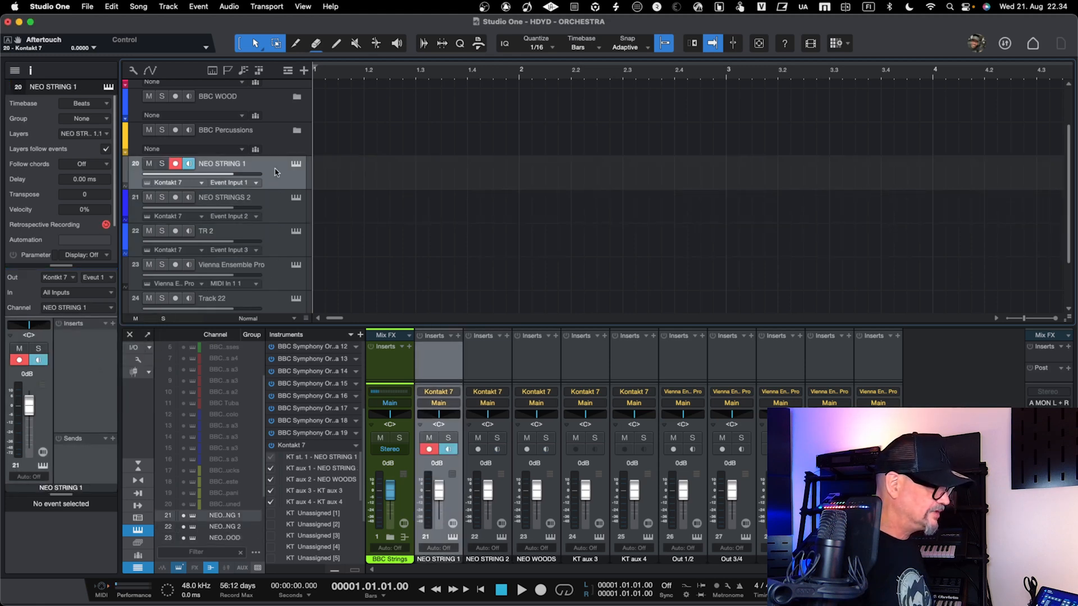
pyautogui.click(276, 241)
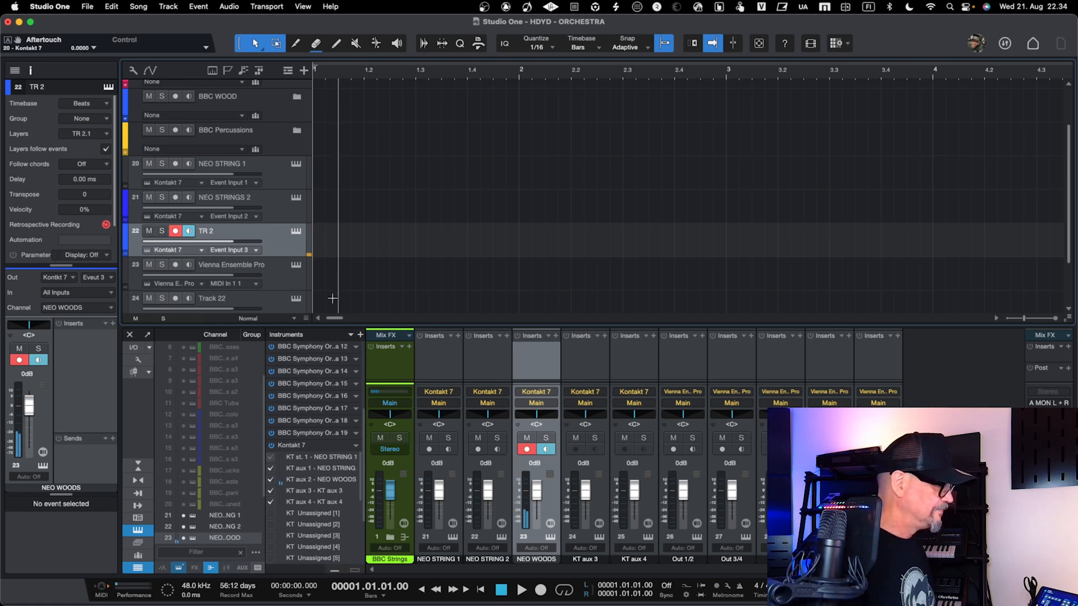
# - Rename the TR 2 track to NEO WOODS and hide the mixer to show the full track list
pyautogui.doubleClick(203, 231)
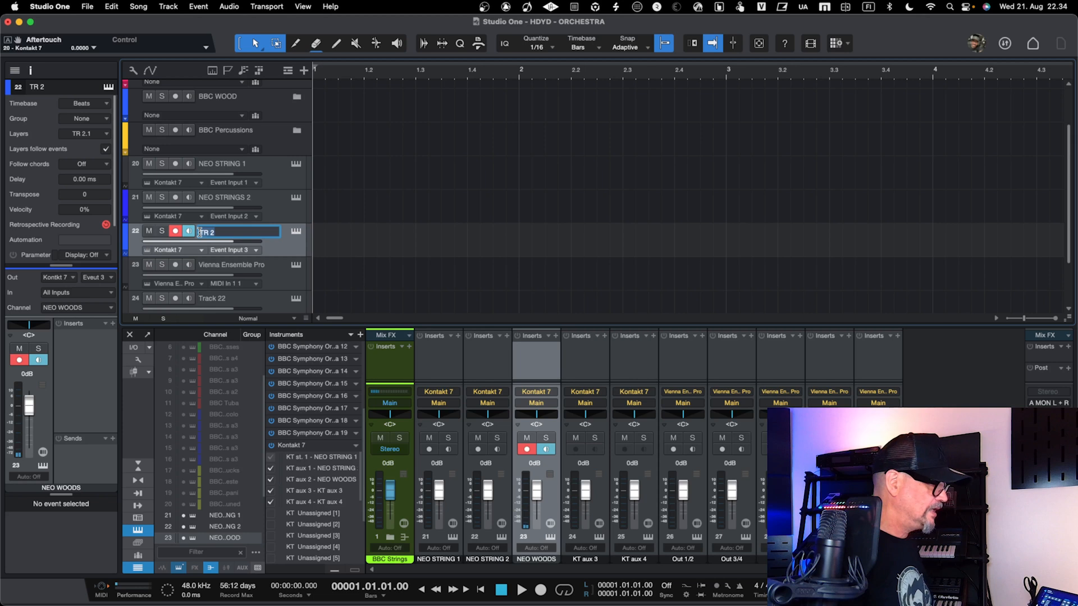
pyautogui.write('NEO WOODS')
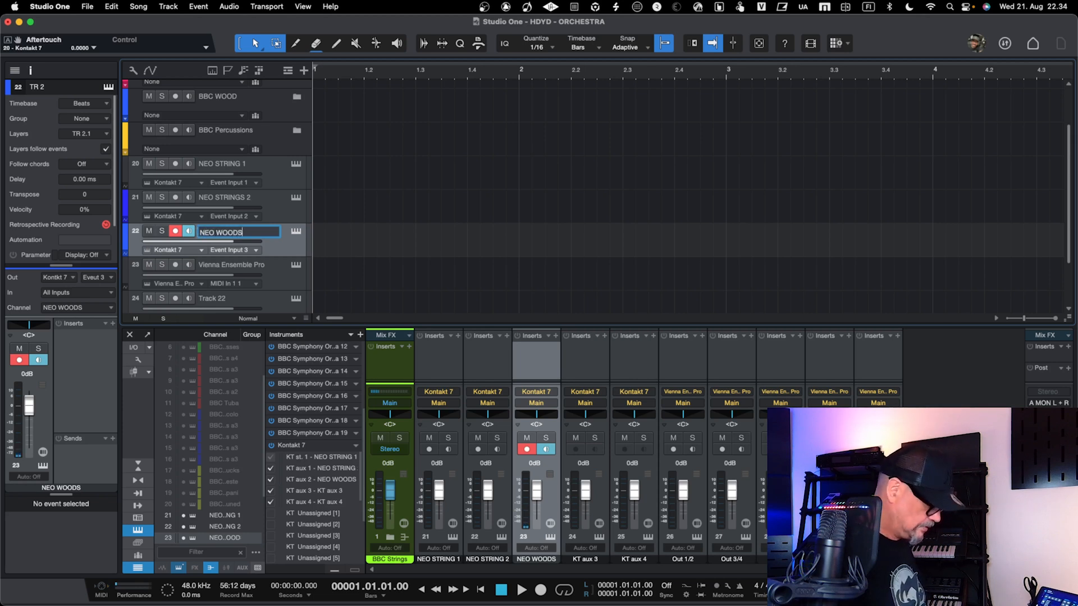
pyautogui.press('Return')
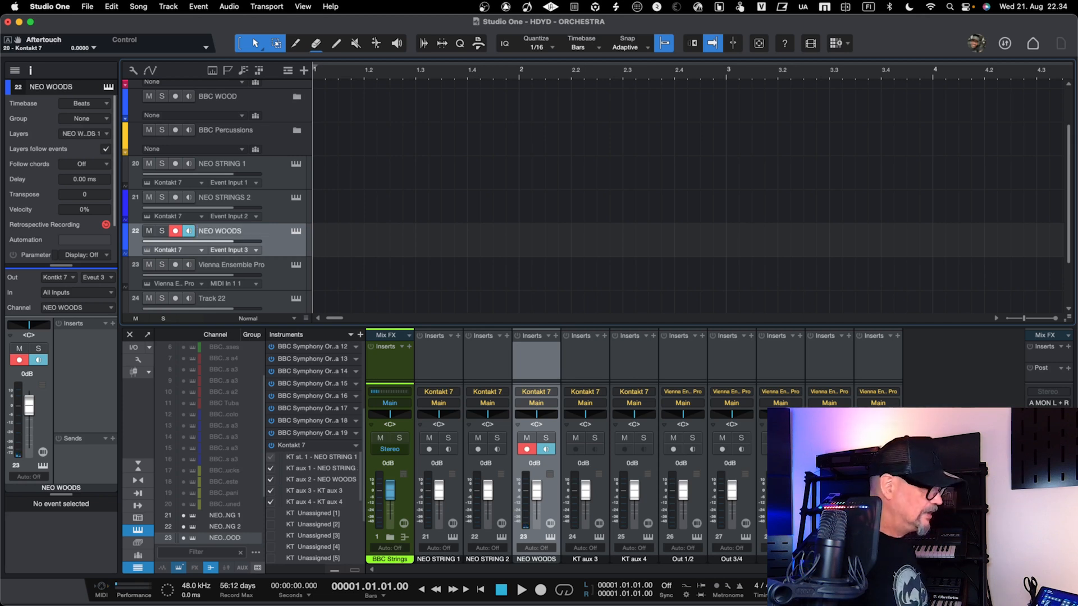
pyautogui.scroll(2, 250, 211)
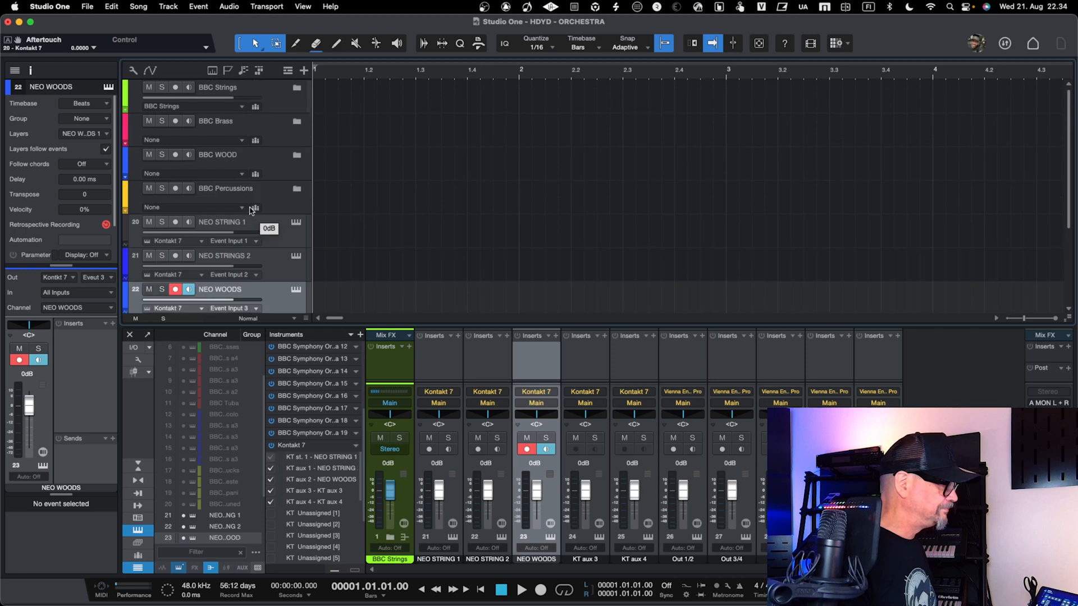
pyautogui.press('F3')
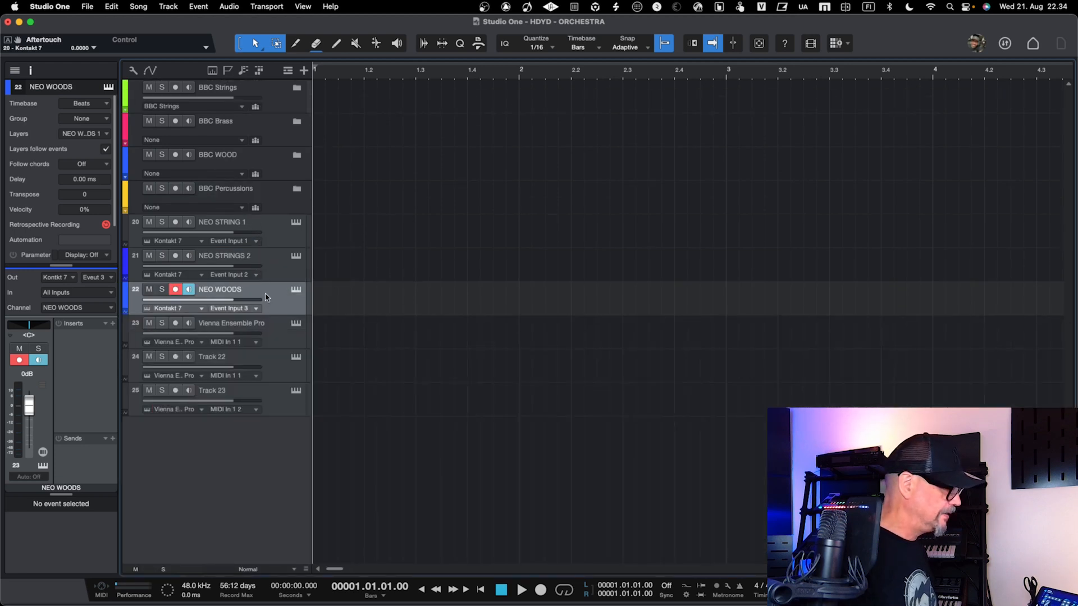
# - Set the color of the NEO STRING 1 track to bright green
pyautogui.click(271, 266)
pyautogui.click(275, 241)
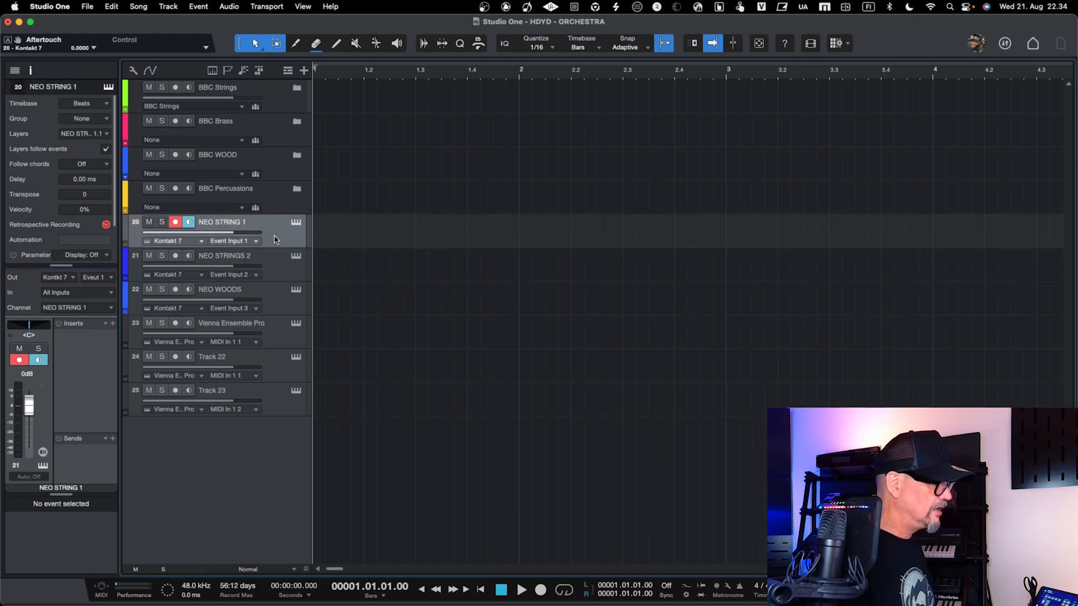
pyautogui.click(126, 224)
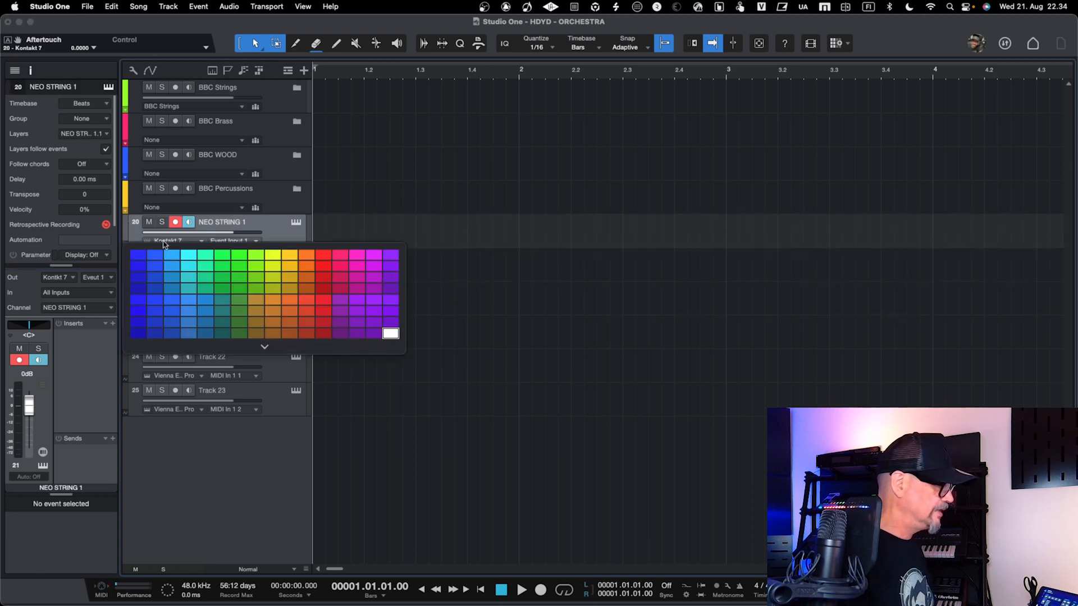
pyautogui.click(223, 256)
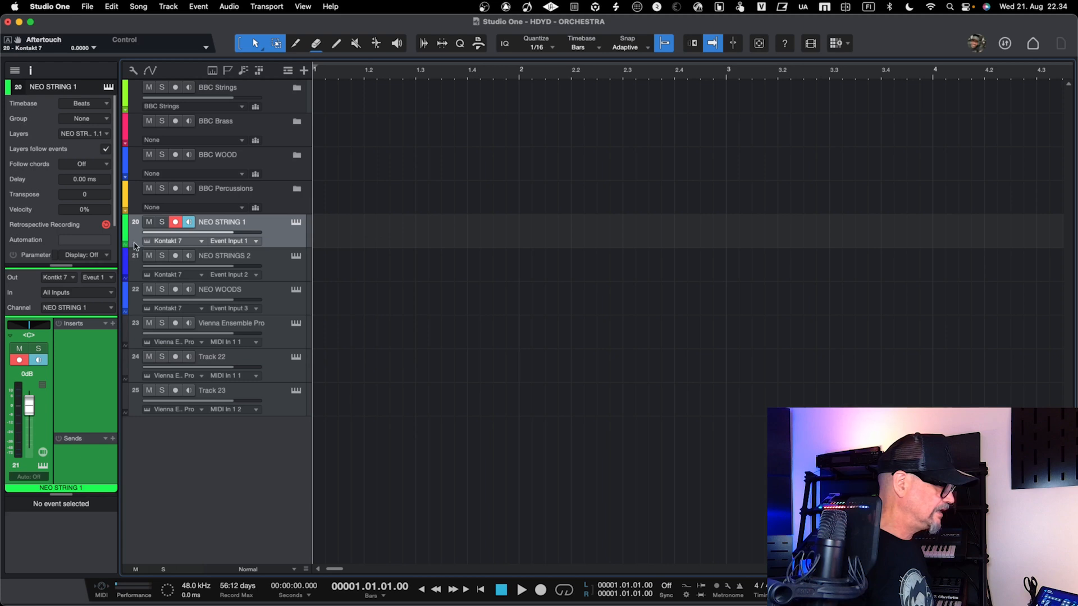
pyautogui.click(129, 234)
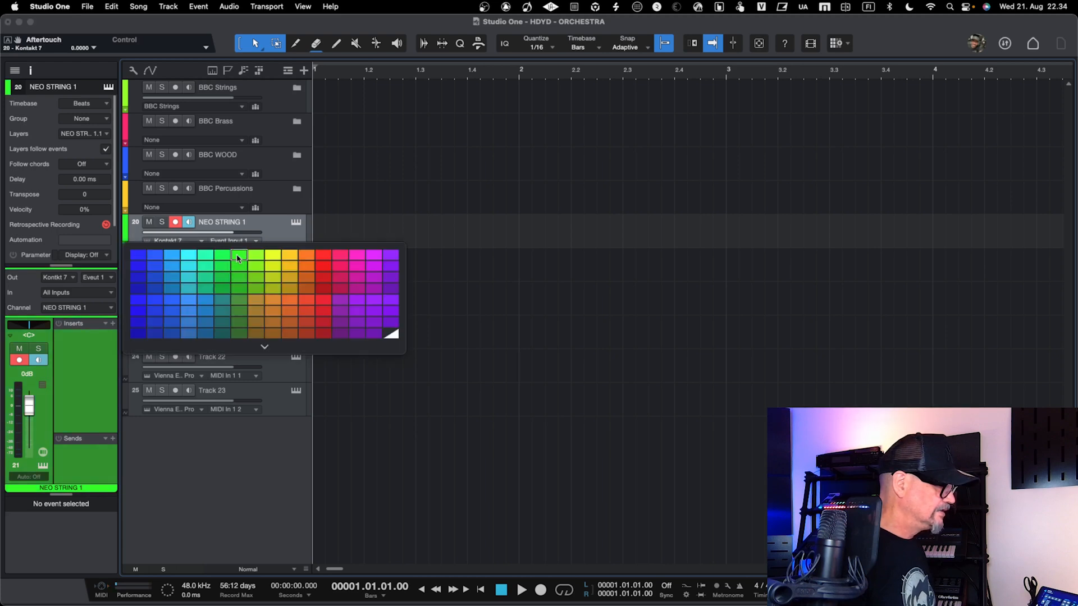
pyautogui.click(239, 257)
pyautogui.click(126, 233)
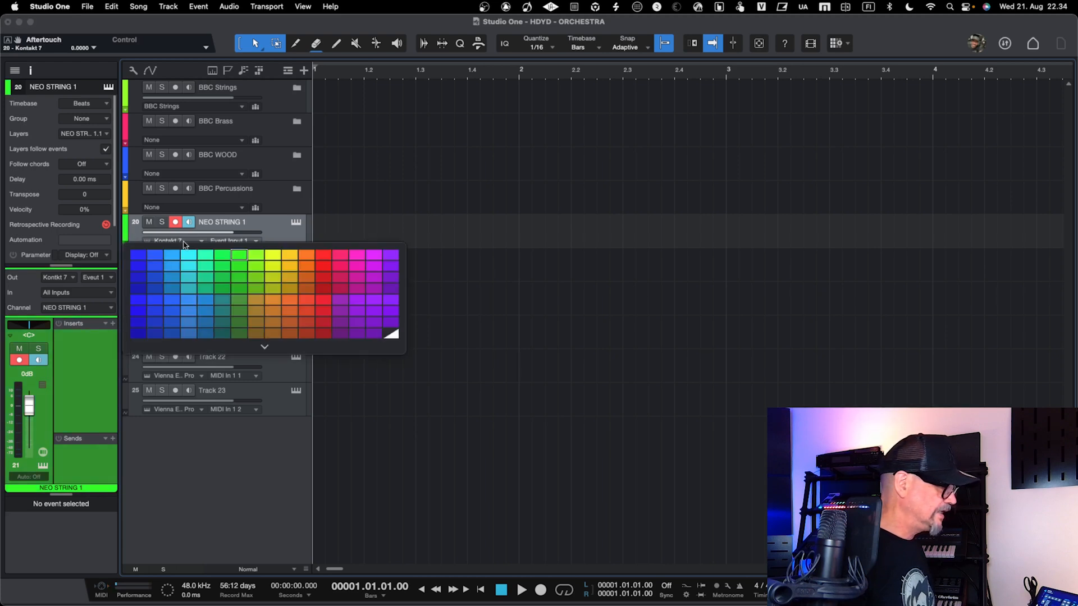
pyautogui.click(222, 256)
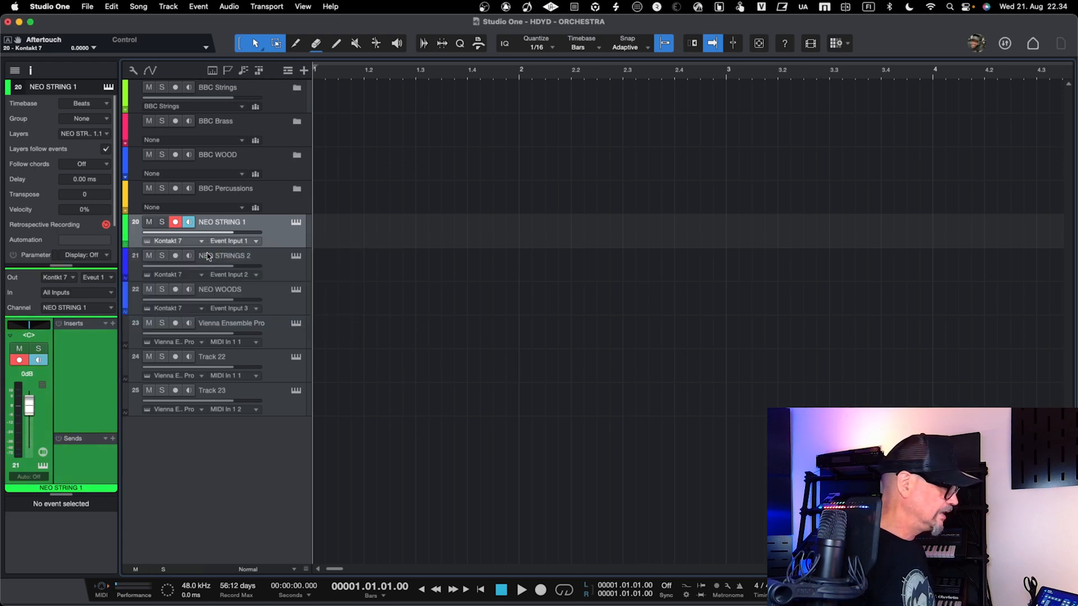
# - Color the NEO STRINGS 2 track a dark teal, trying brighter green shades first
pyautogui.click(129, 261)
pyautogui.click(124, 270)
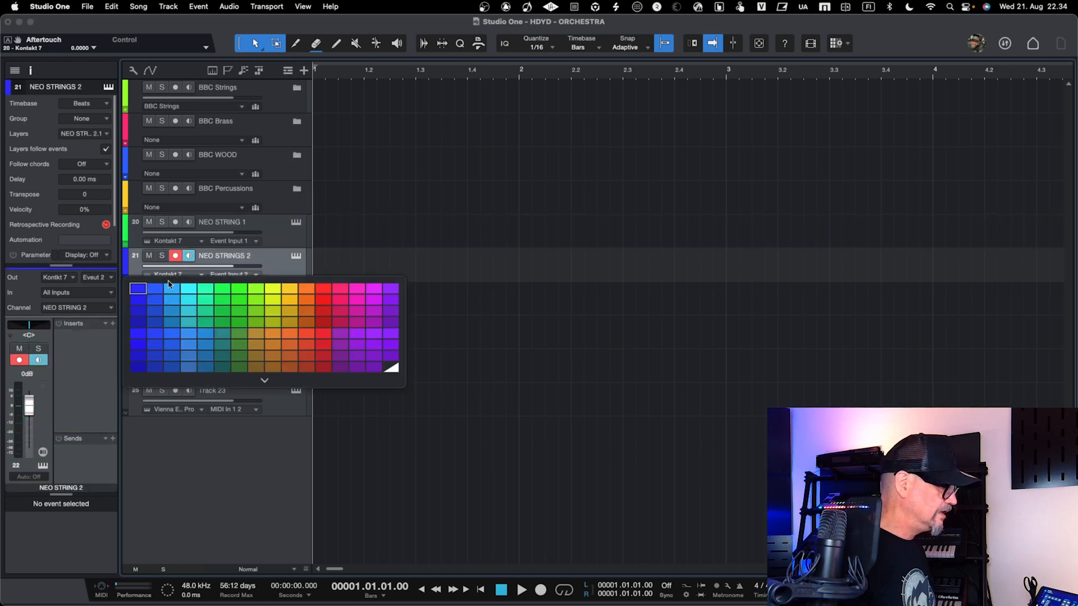
pyautogui.click(223, 290)
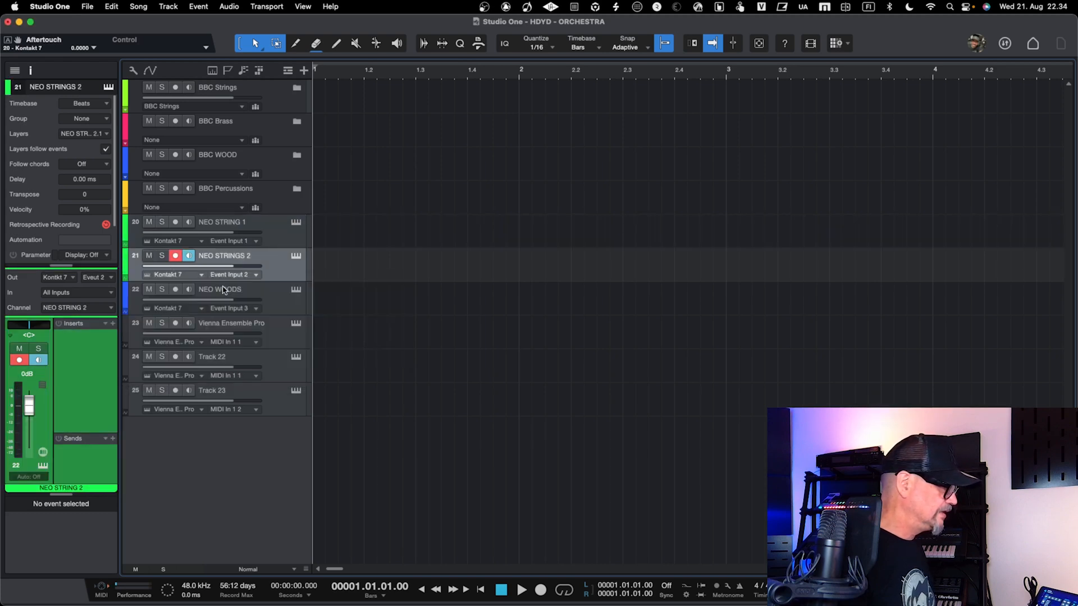
pyautogui.click(127, 269)
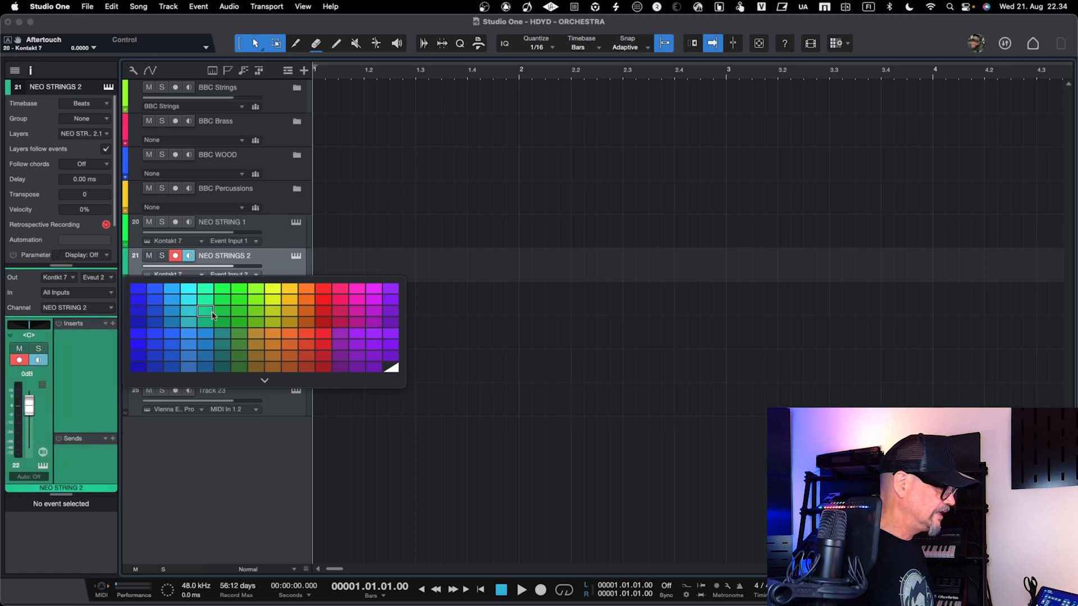
pyautogui.click(226, 317)
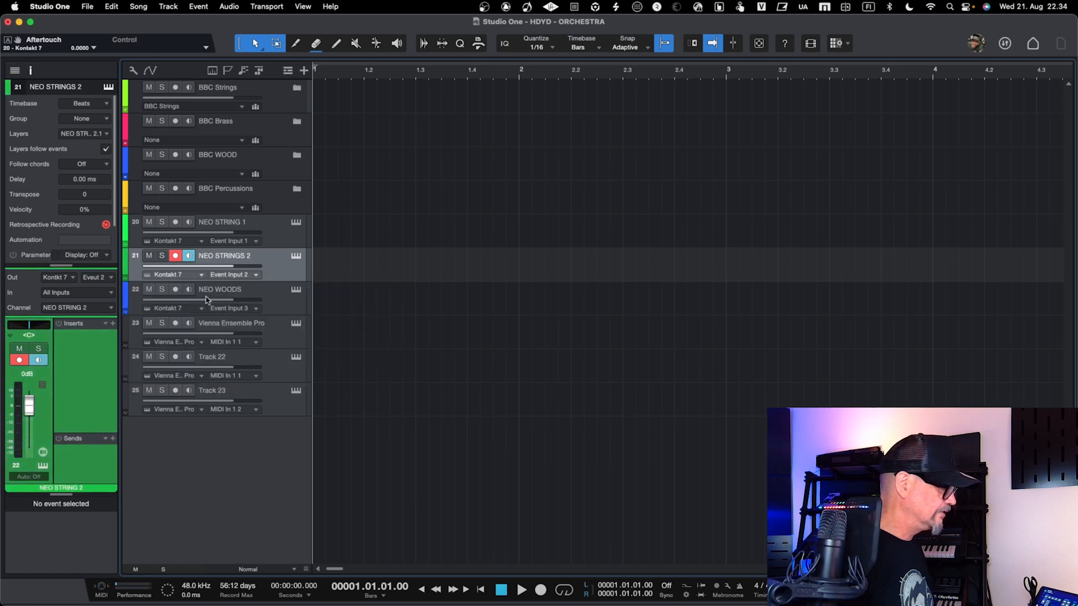
pyautogui.click(128, 261)
pyautogui.click(219, 335)
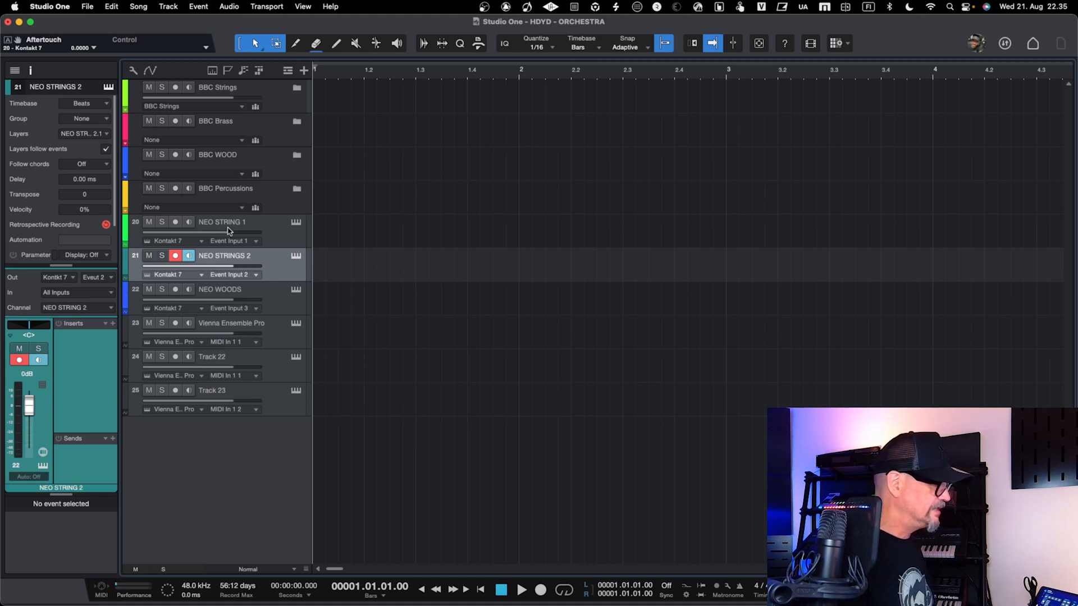
# - Select the NEO STRING 1, NEO STRINGS 2 and NEO WOODS tracks together and pack them into a new folder
pyautogui.click(270, 234)
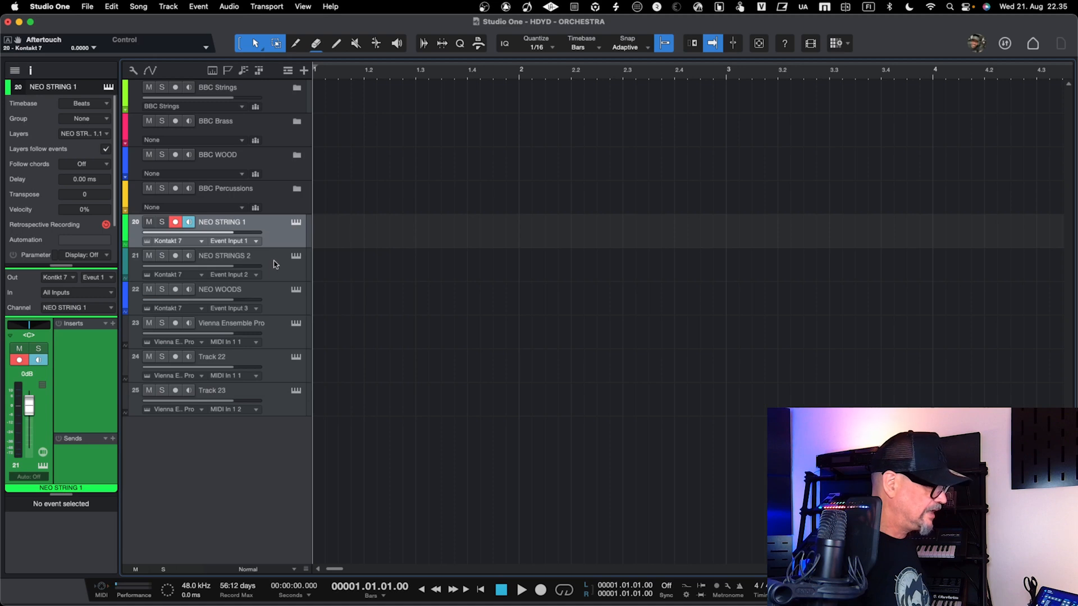
pyautogui.keyDown('shift'); pyautogui.click(285, 304); pyautogui.keyUp('shift')
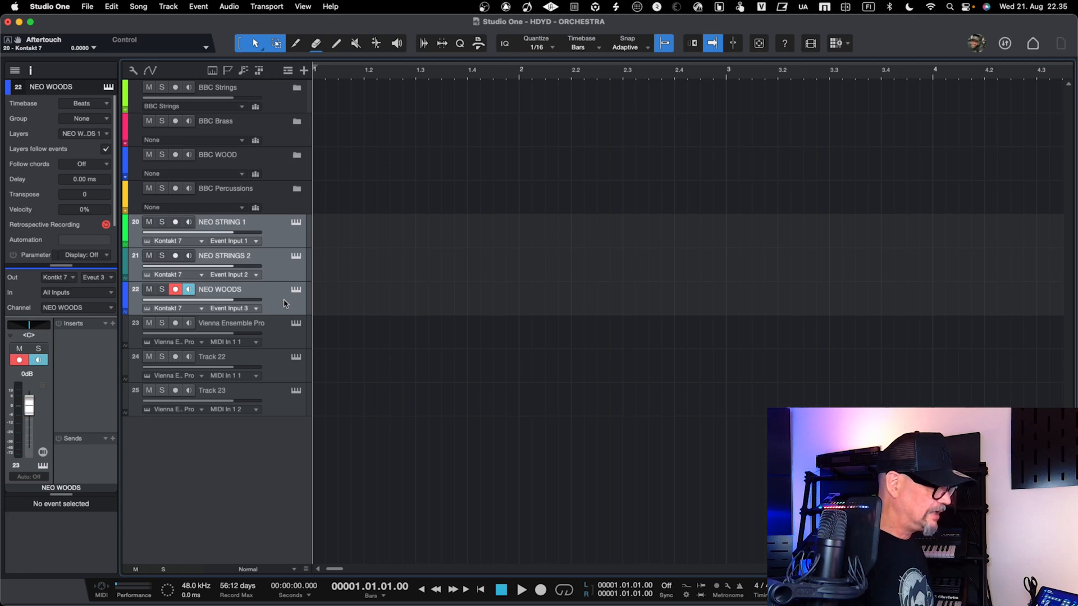
pyautogui.rightClick(285, 304)
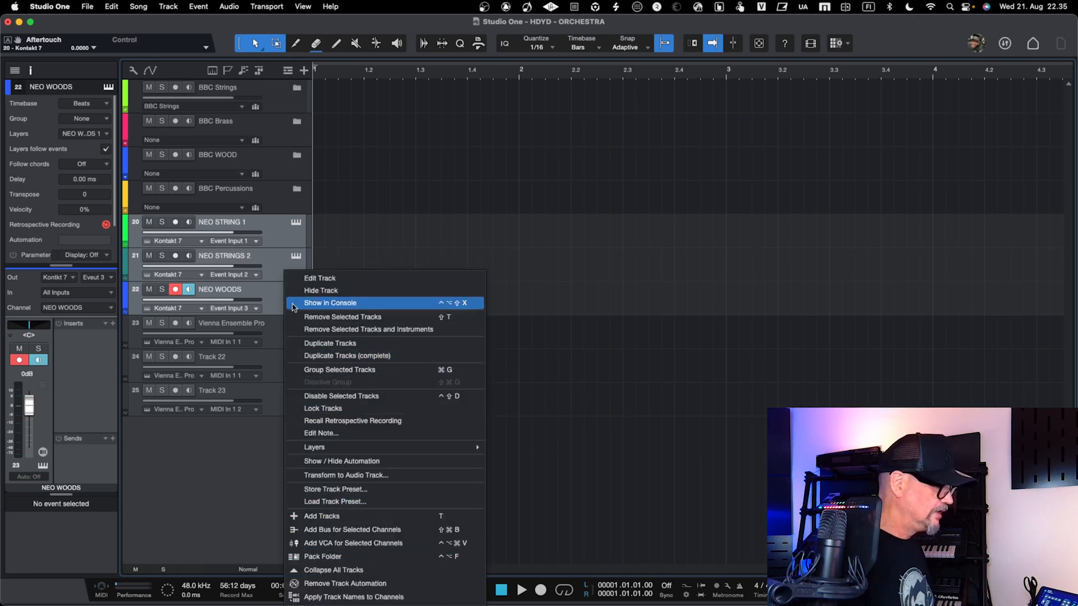
pyautogui.click(286, 237)
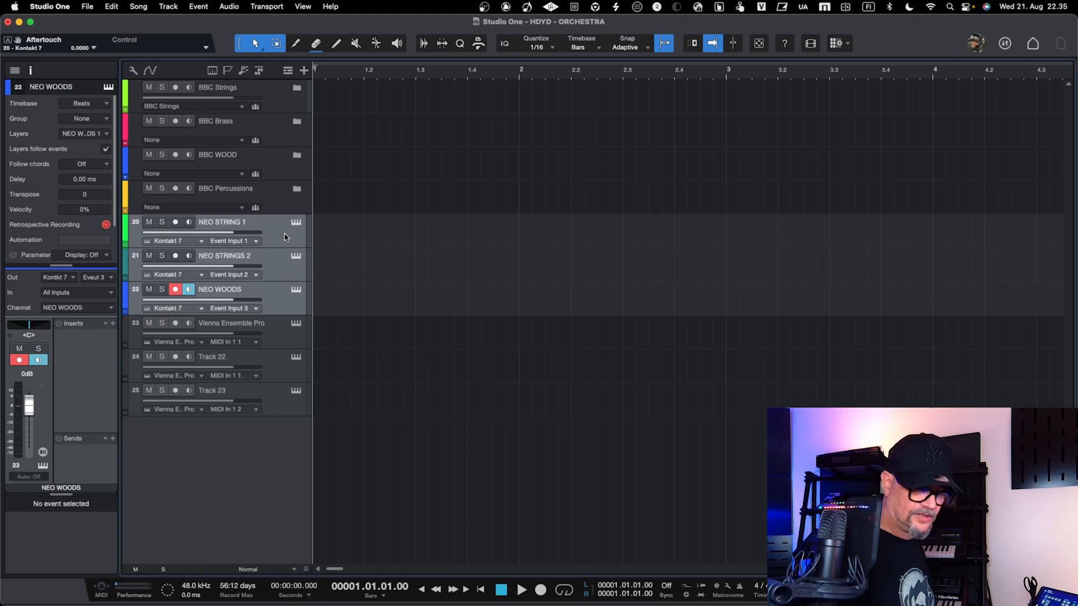
pyautogui.press('super+shift+f')
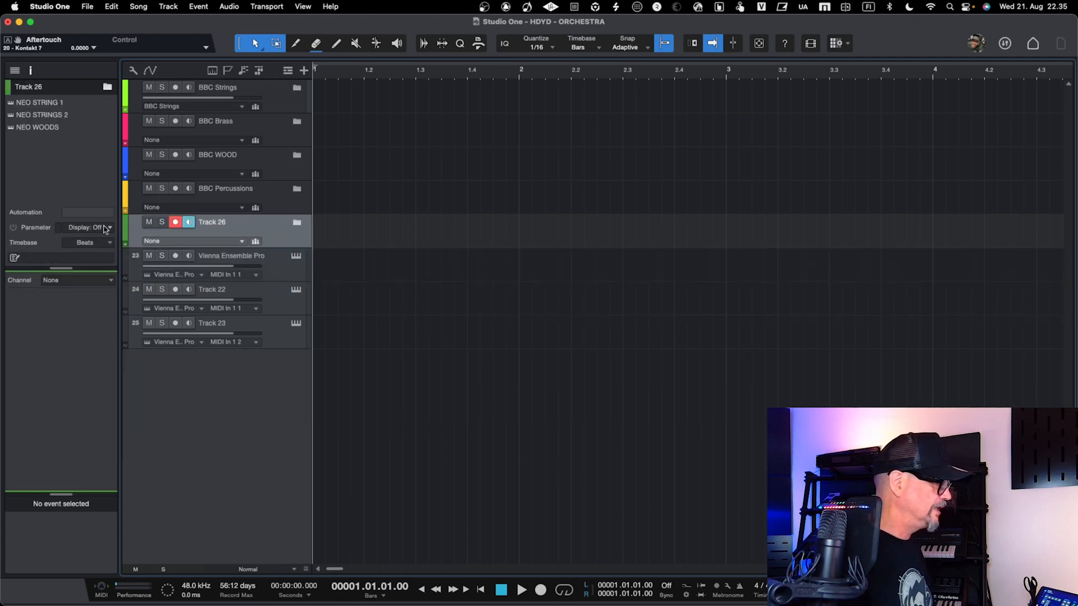
# - Remove the color from the new folder track and expand the folder to show its three NEO tracks
pyautogui.click(124, 226)
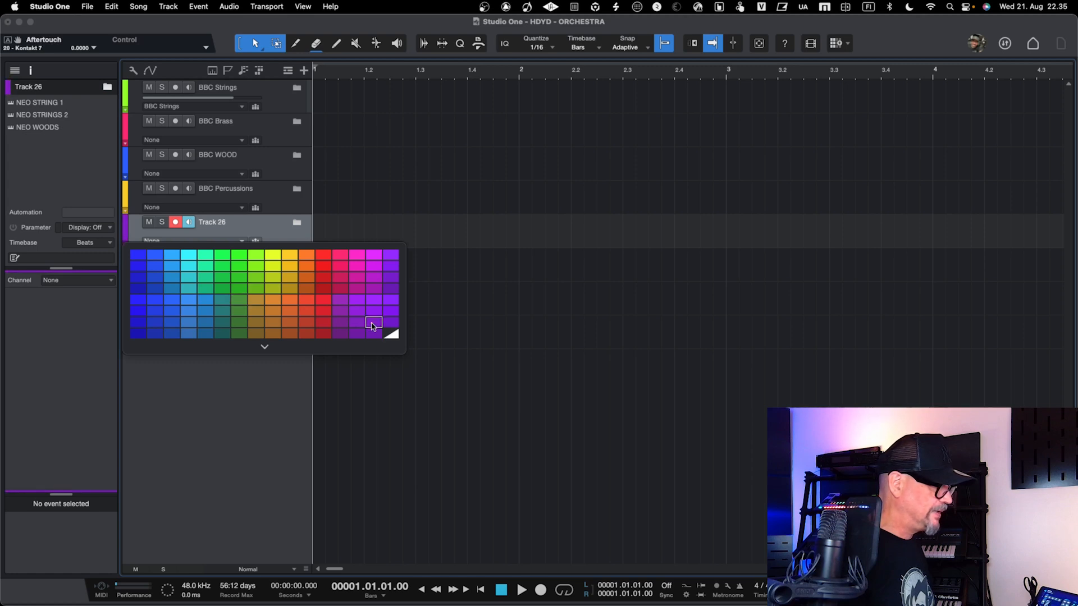
pyautogui.click(390, 334)
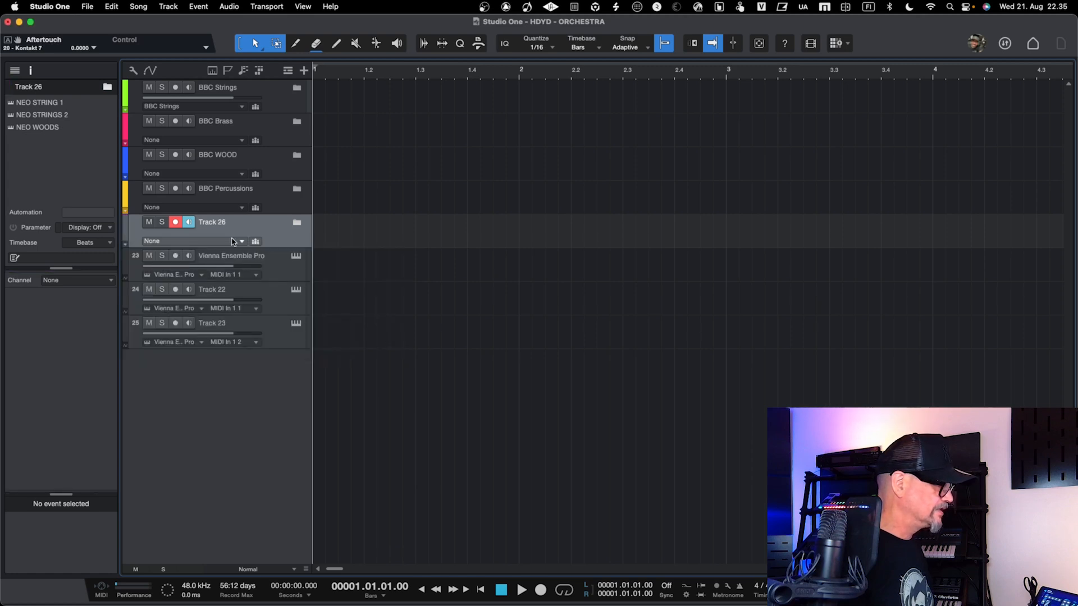
pyautogui.click(297, 224)
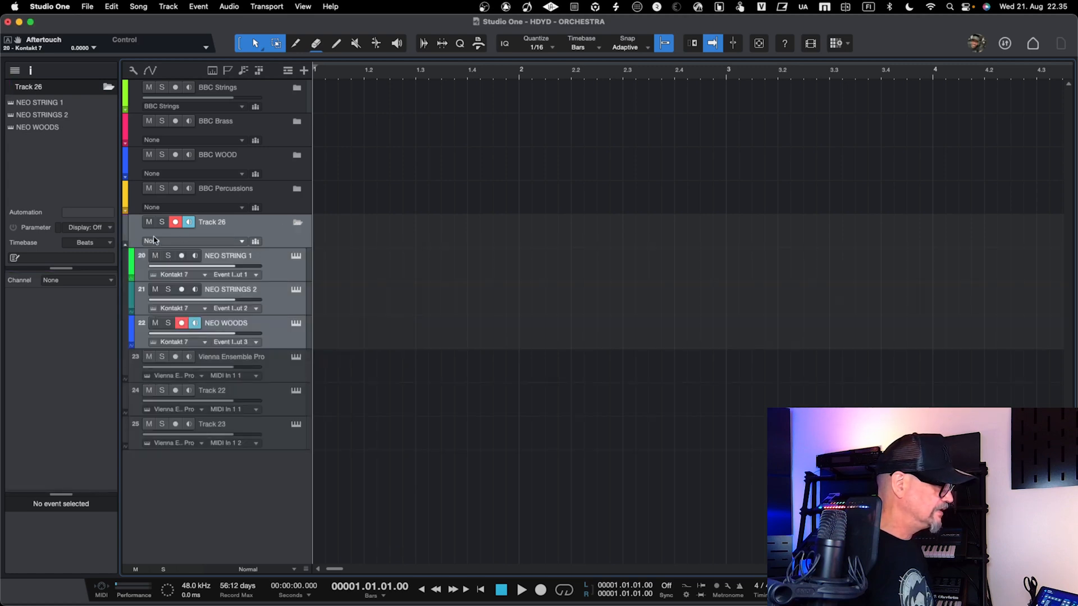
# - Rename the folder track containing the NEO tracks to ALBION NEO
pyautogui.doubleClick(222, 224)
pyautogui.write('ALBIO')
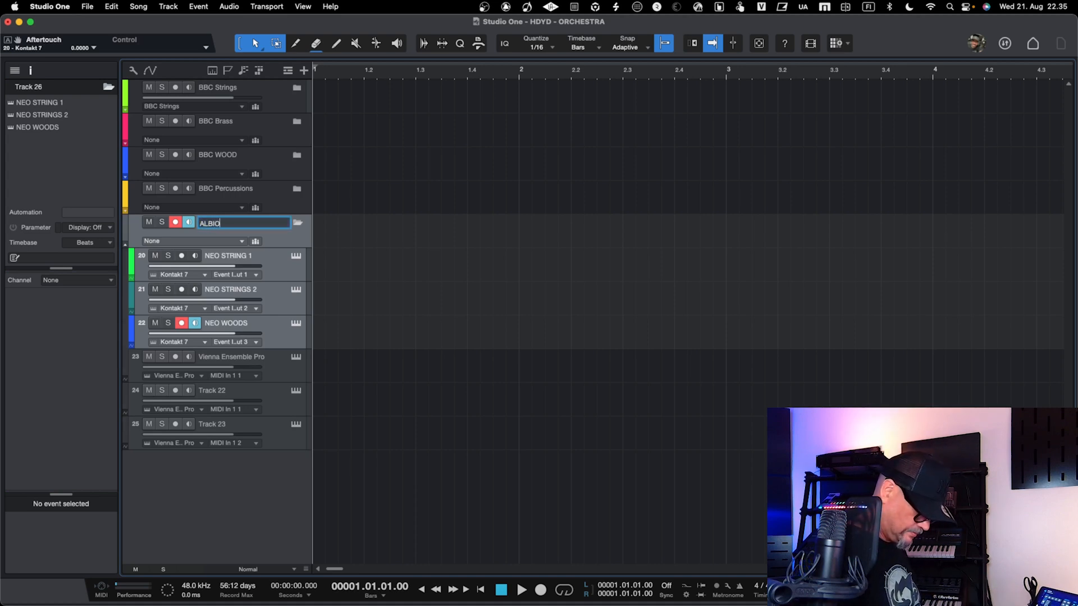
pyautogui.write('N NEO')
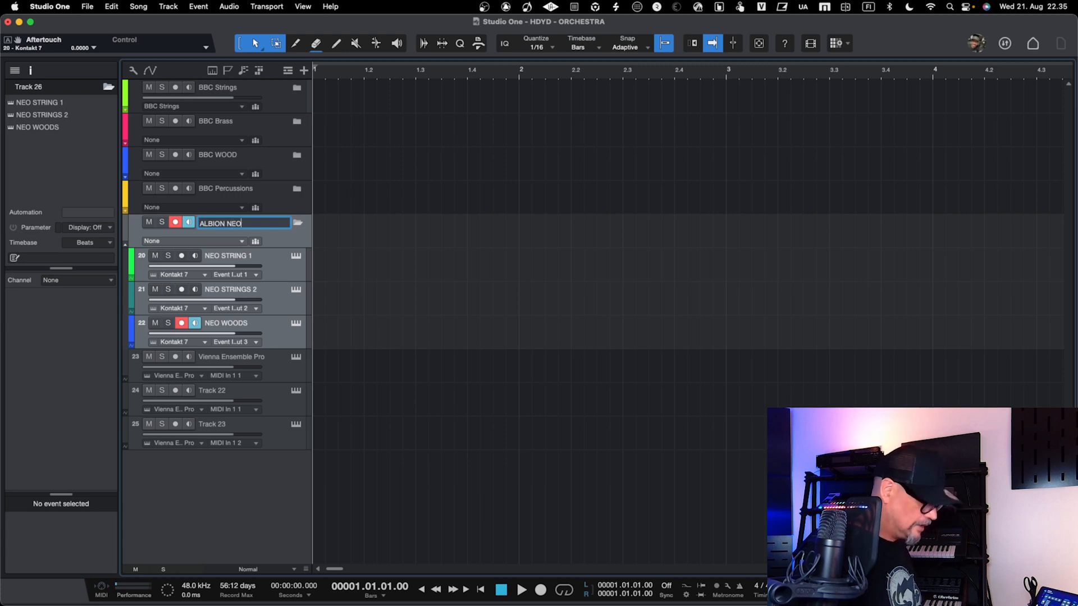
pyautogui.press('Return')
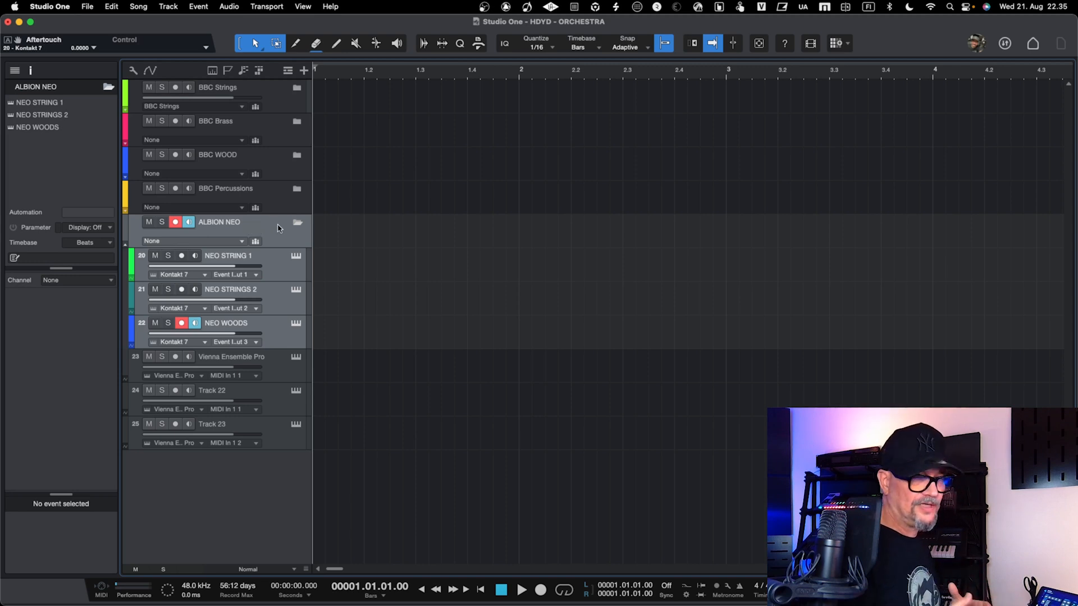
# - Audition the NEO STRING 1, NEO STRINGS 2 and NEO WOODS tracks with the Kontakt 7 window open to check their individual outputs
pyautogui.click(285, 262)
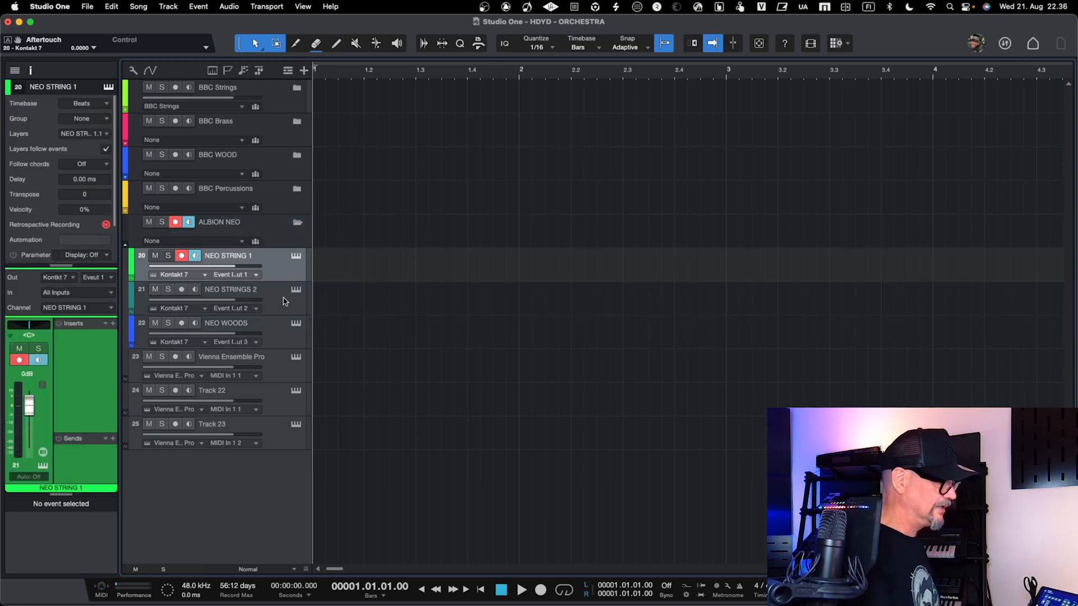
pyautogui.hotkey('shift', 'F11')
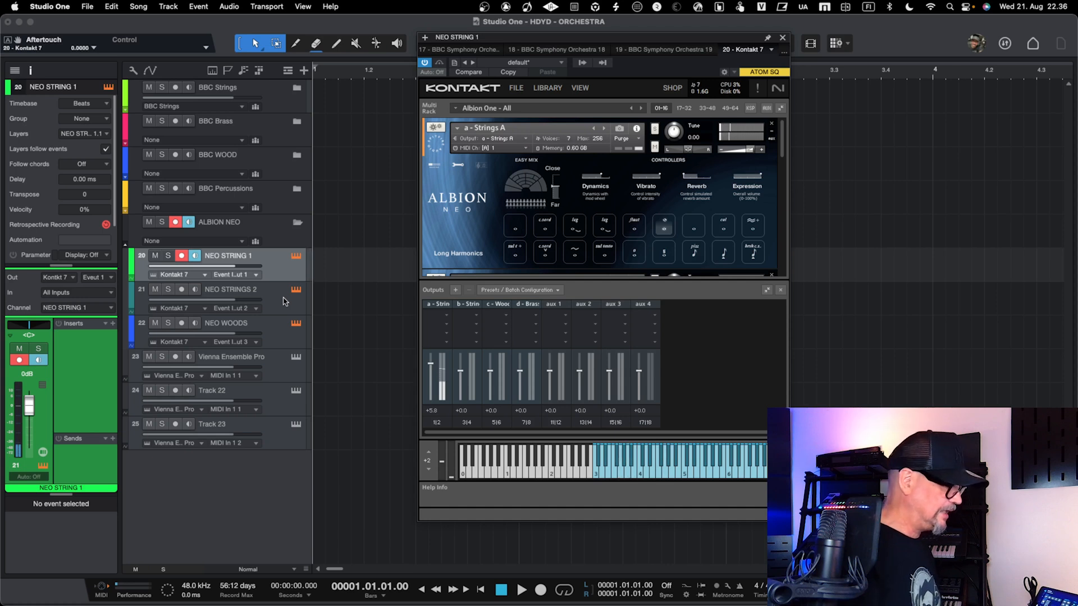
pyautogui.click(283, 302)
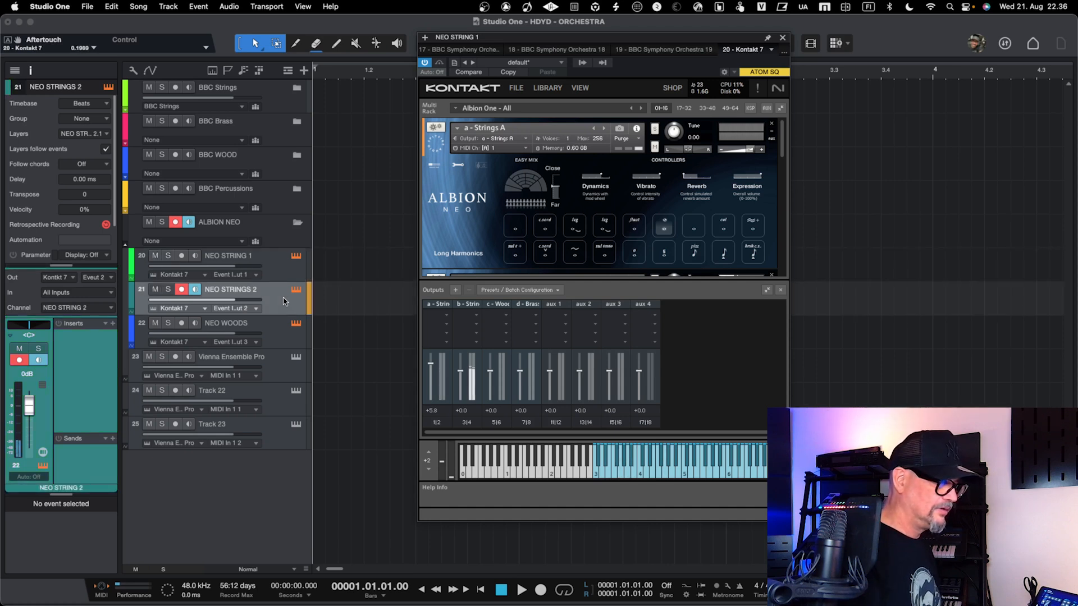
pyautogui.press('Down')
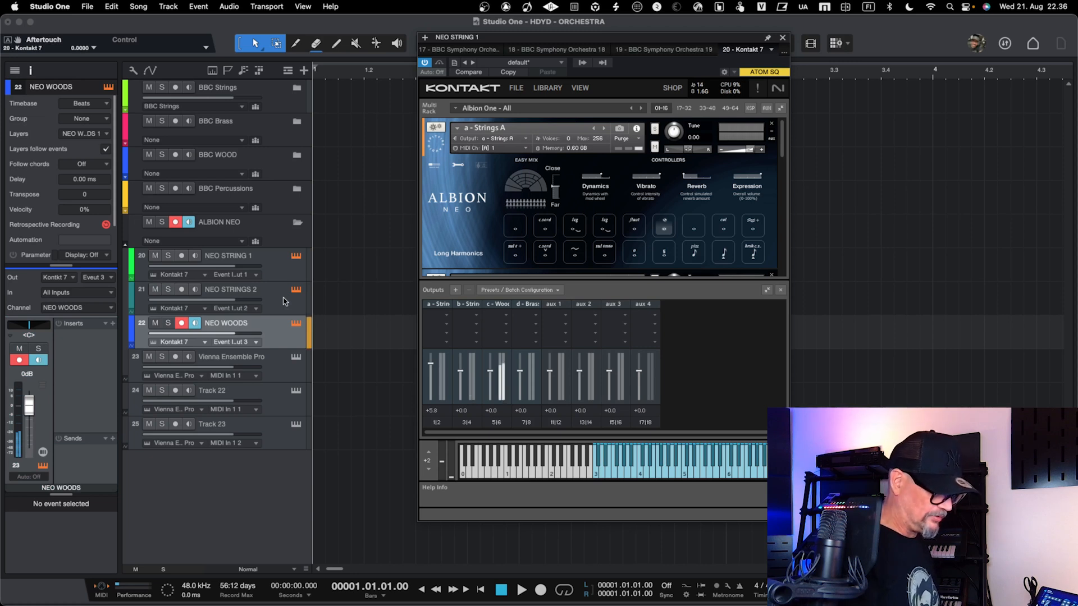
pyautogui.press('Up')
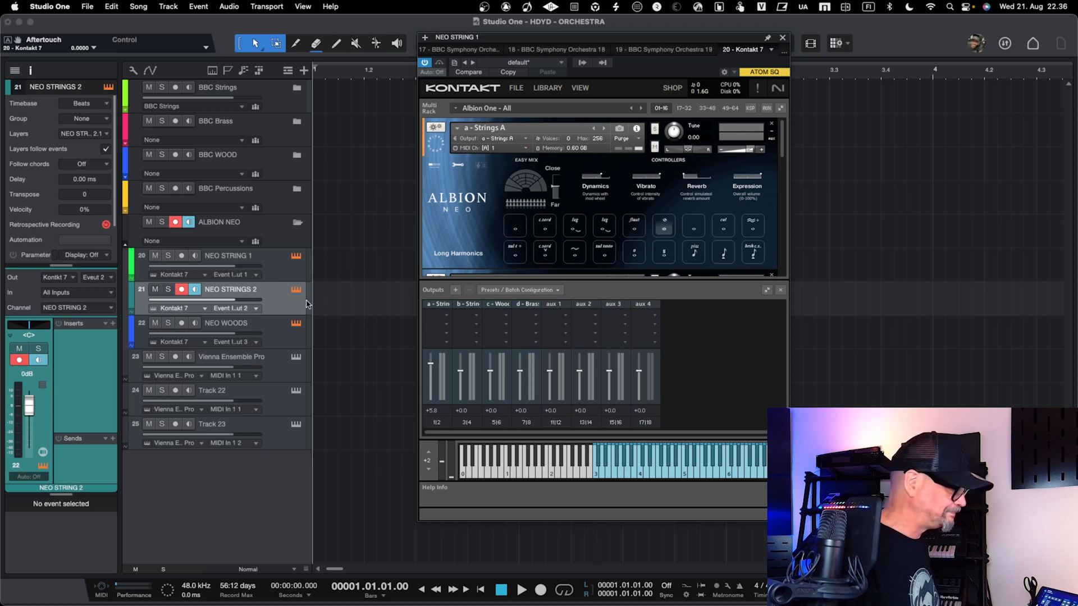
pyautogui.moveTo(519, 41); pyautogui.dragTo(488, 64)
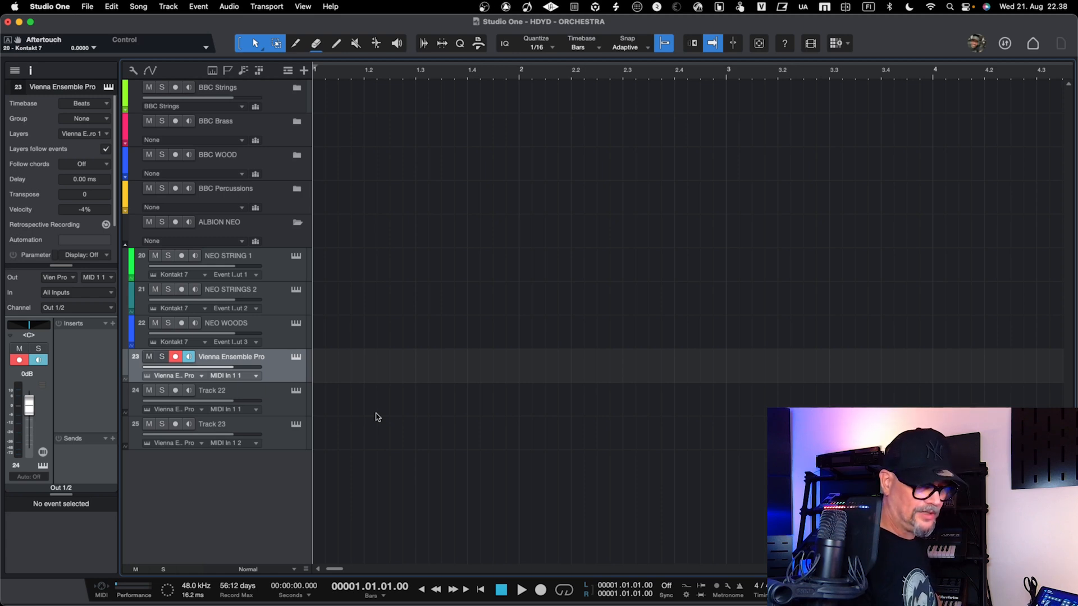
# - Switch to Vienna Ensemble Pro and examine the MIDI channels and outputs of the STRINGS and WOODWINDS instances
pyautogui.hotkey('ctrl', 'Right')
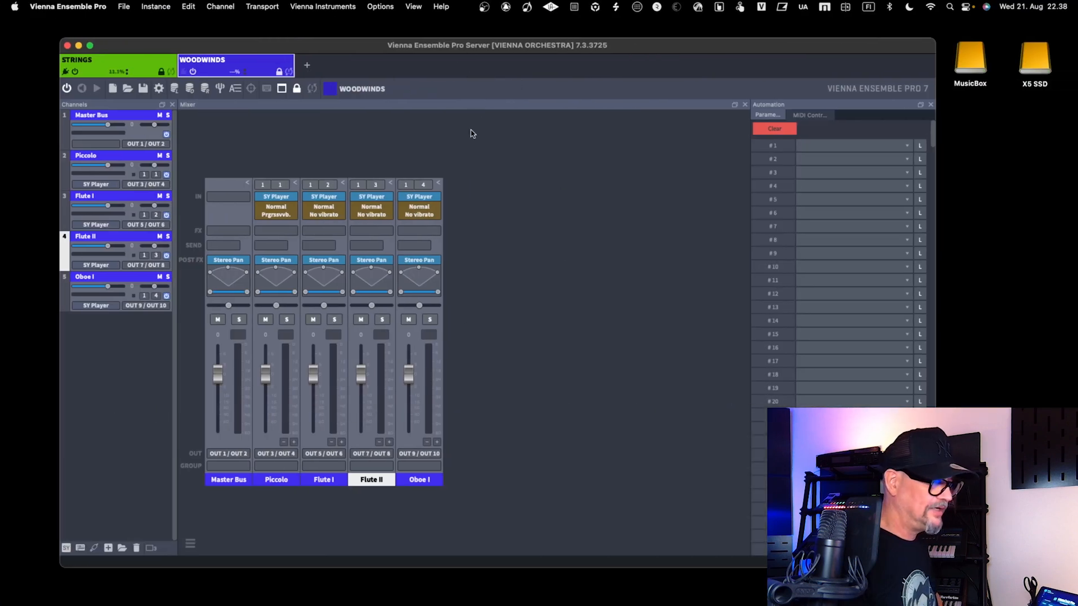
pyautogui.click(112, 59)
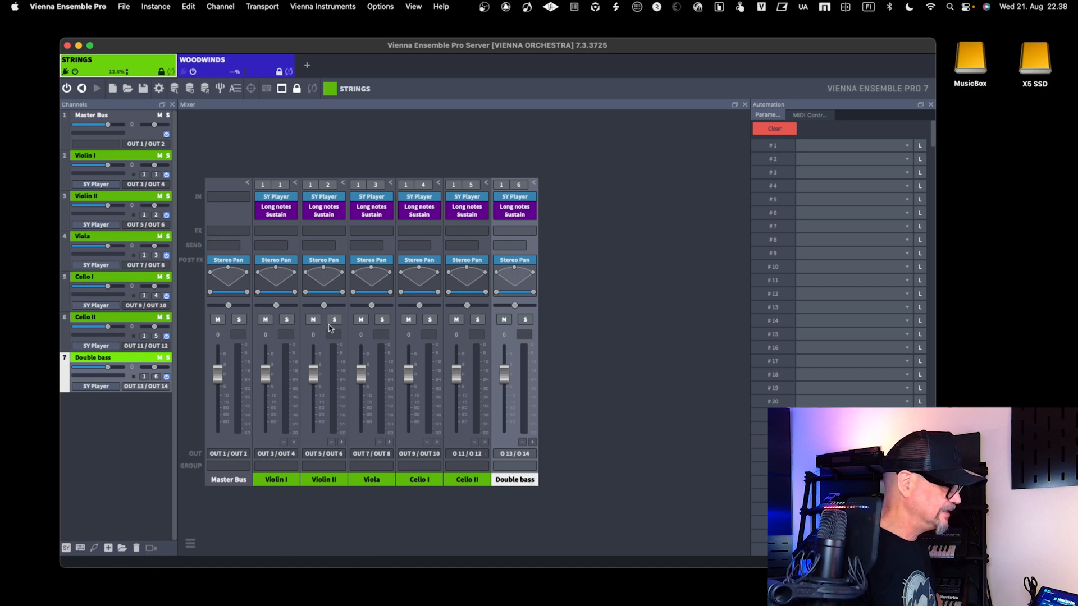
pyautogui.click(253, 65)
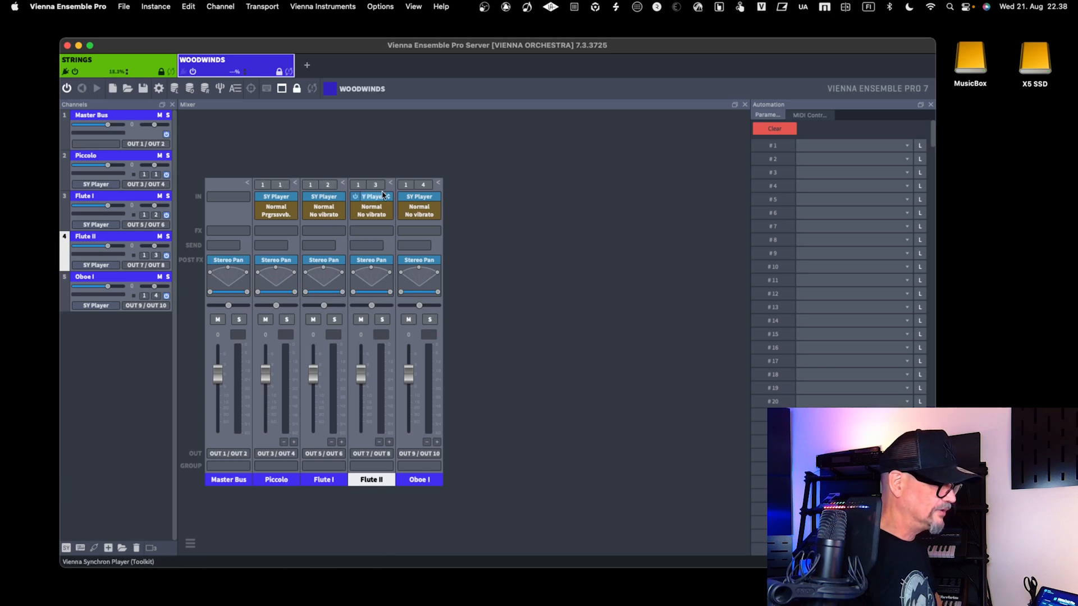
pyautogui.click(428, 186)
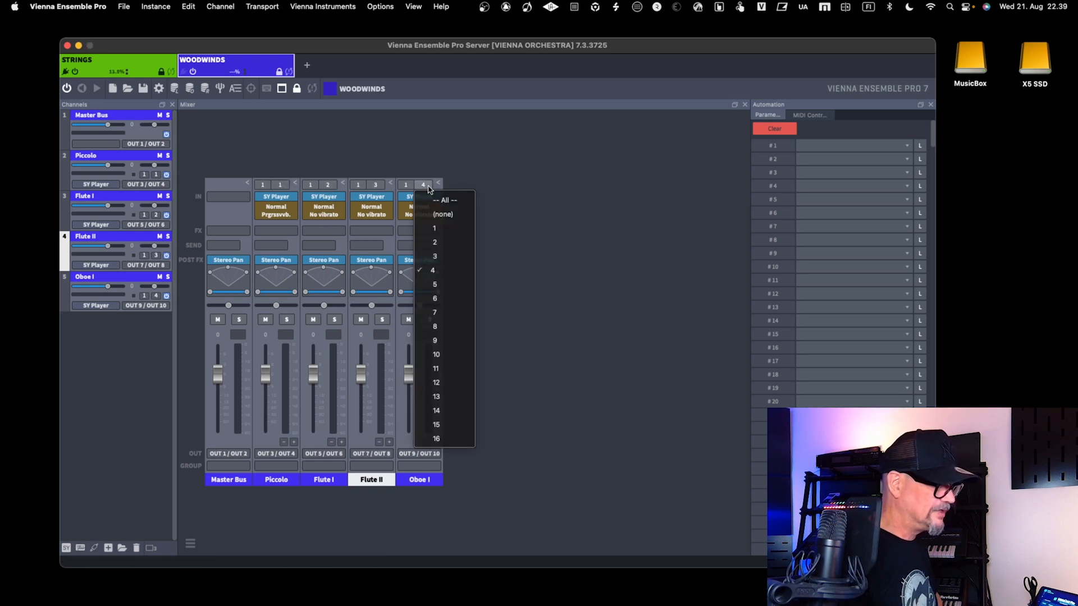
pyautogui.click(464, 136)
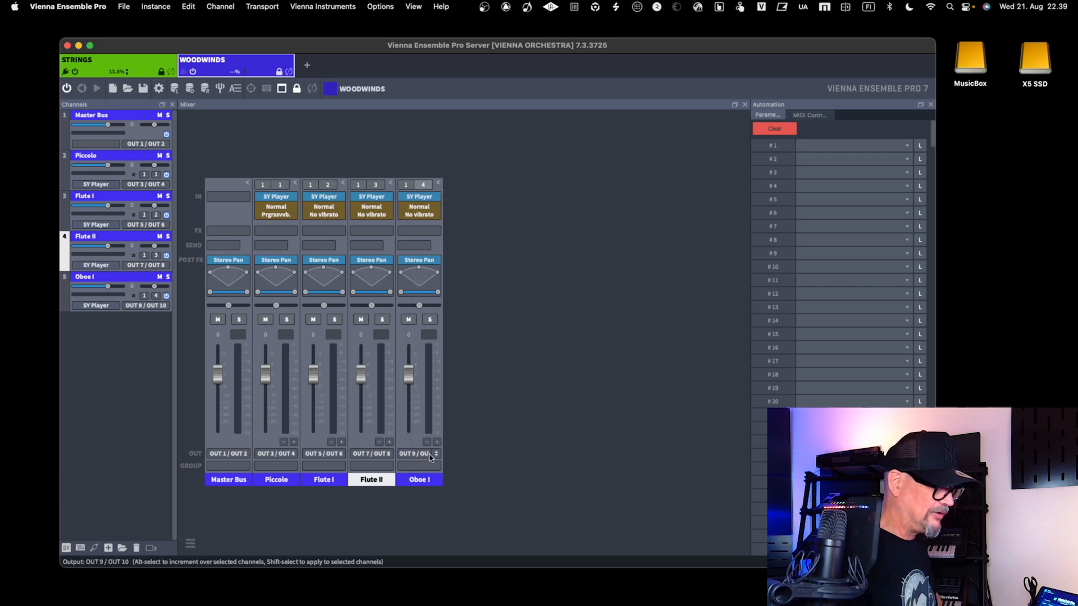
pyautogui.click(135, 60)
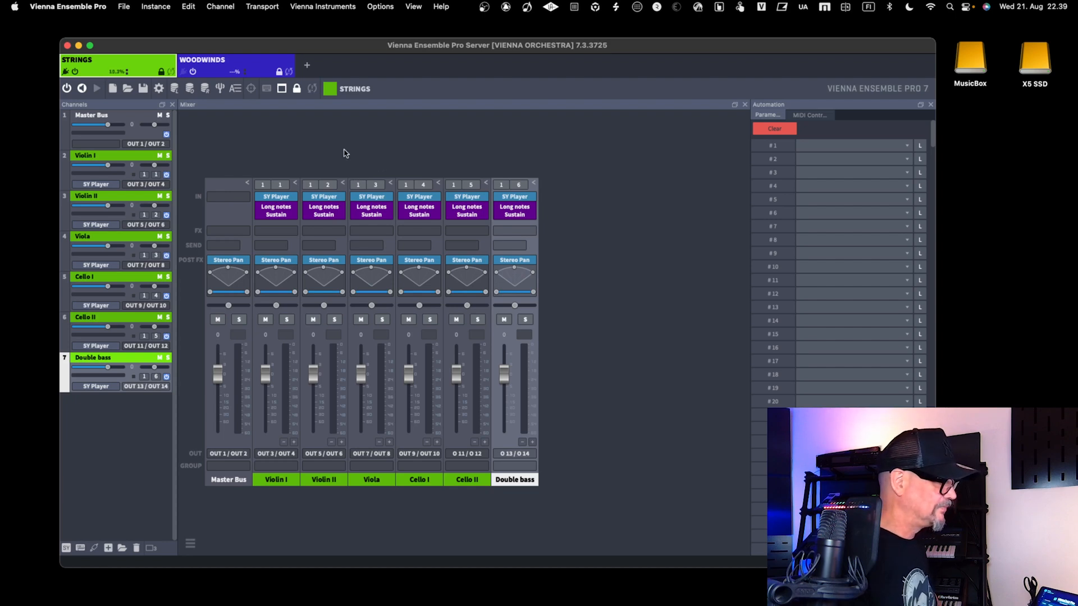
# - Return to Studio One, choose MIDI In 1 1 for the Vienna Ensemble Pro track and show the mixer
pyautogui.press('super+Tab')
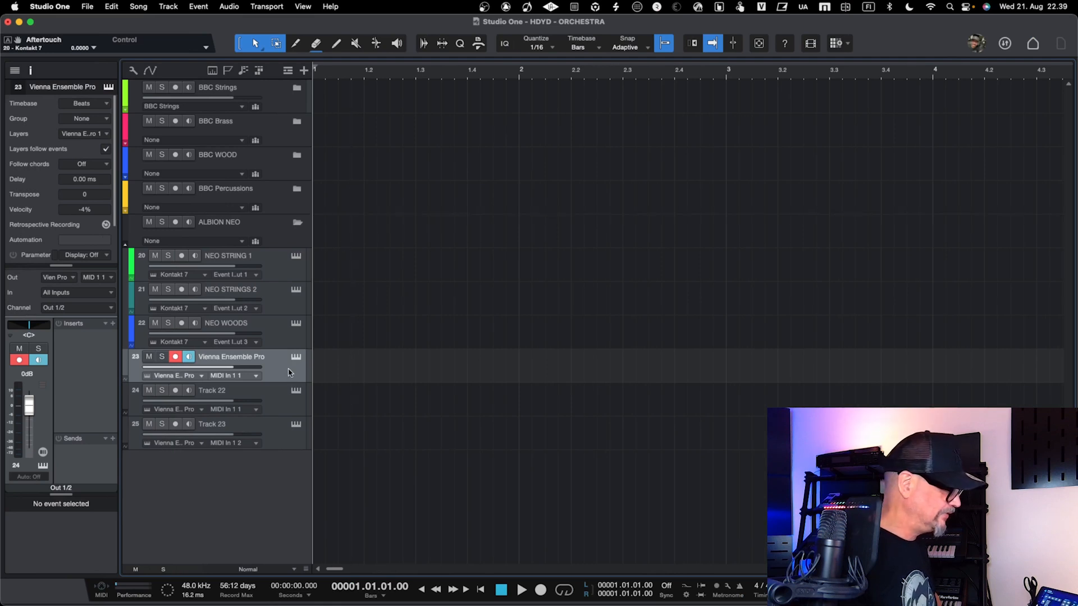
pyautogui.click(249, 380)
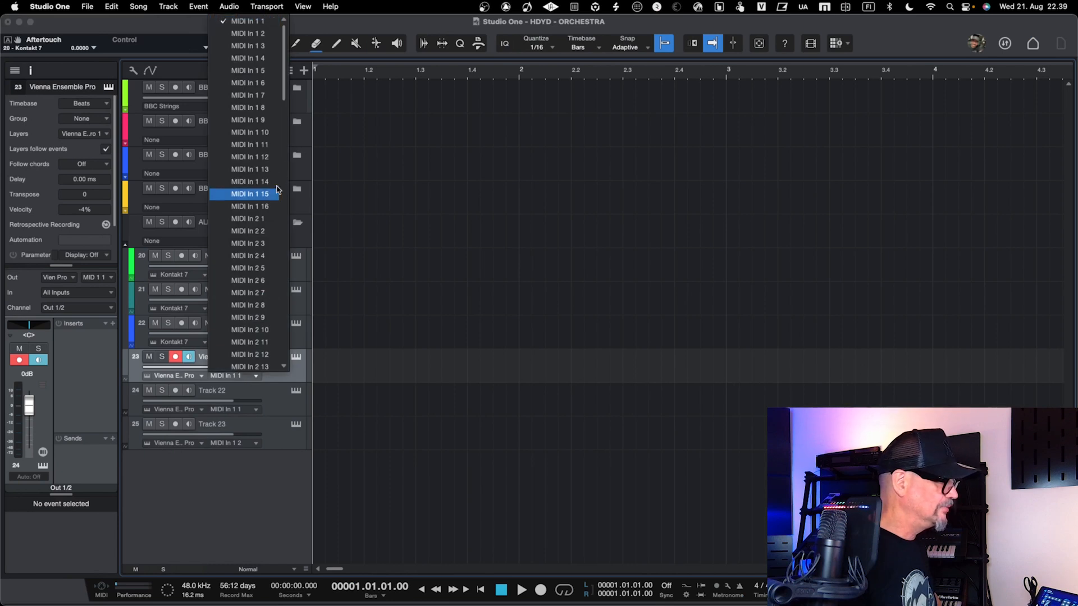
pyautogui.click(264, 26)
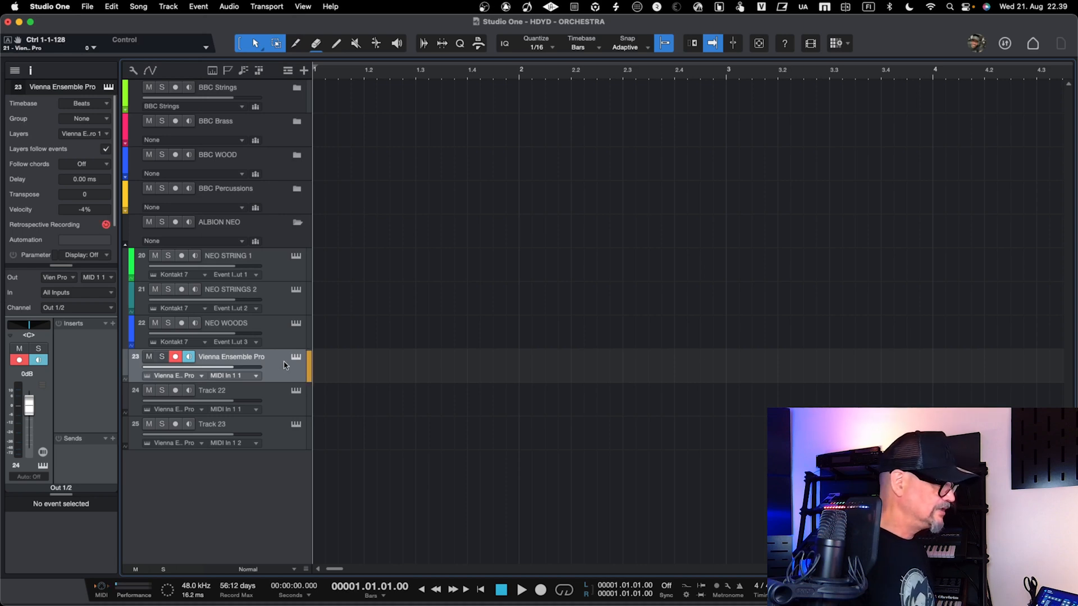
pyautogui.press('F3')
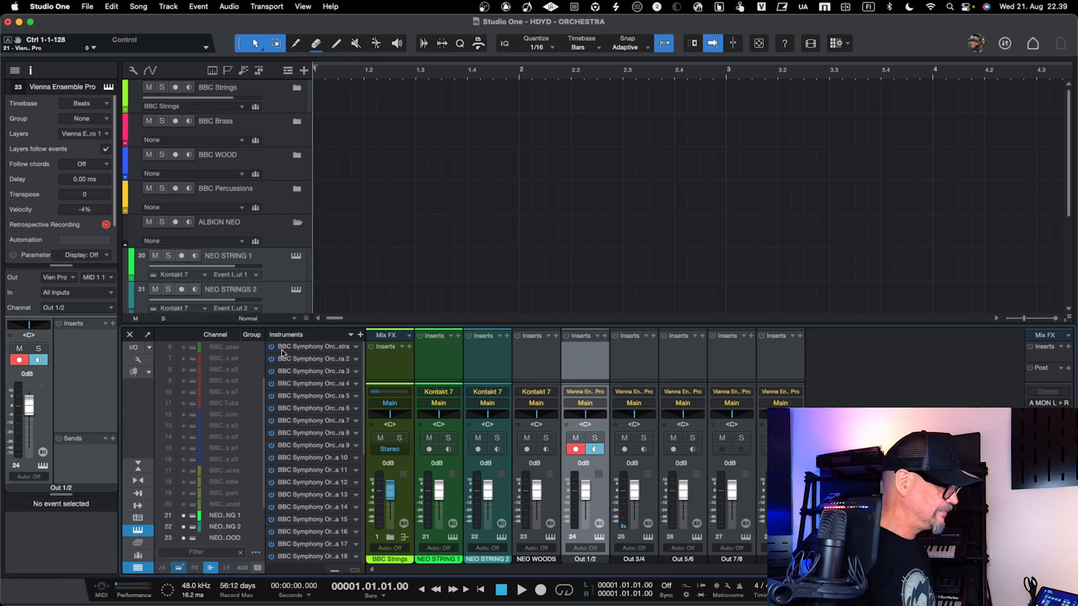
pyautogui.scroll(-5, 258, 215)
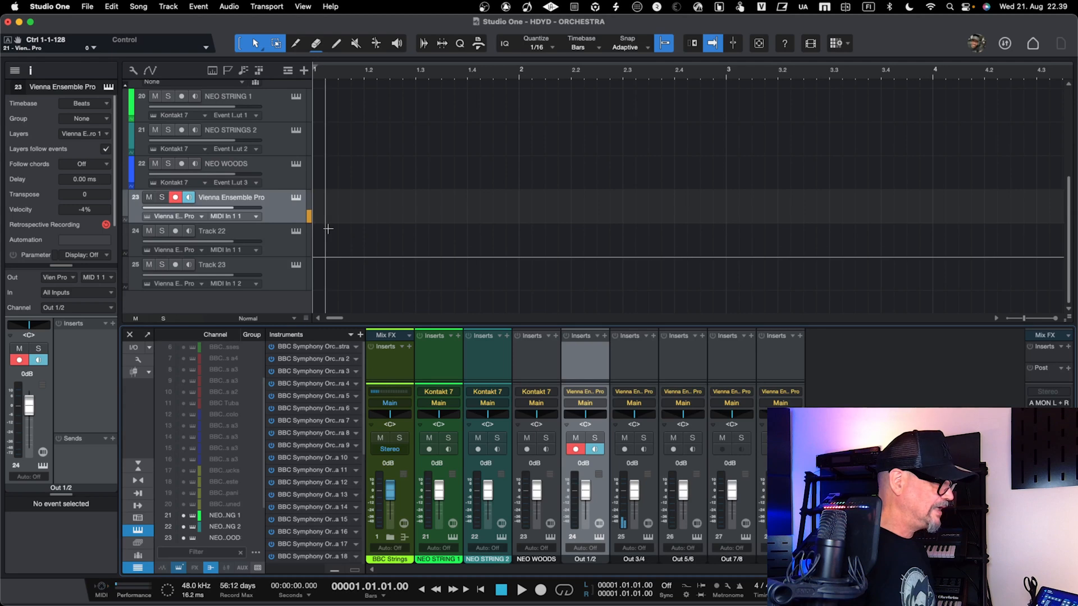
# - In Vienna Ensemble Pro, open the Violin I Synchron Player and try its Timbre Adjust and Expression controls, setting Expression to about 117
pyautogui.hotkey('ctrl', 'Right')
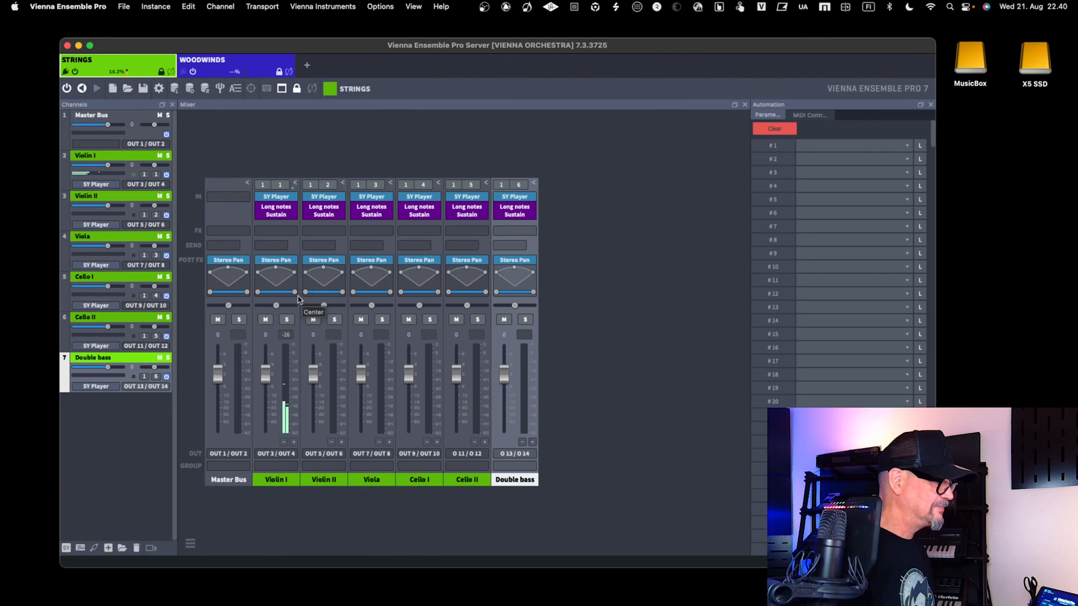
pyautogui.click(282, 212)
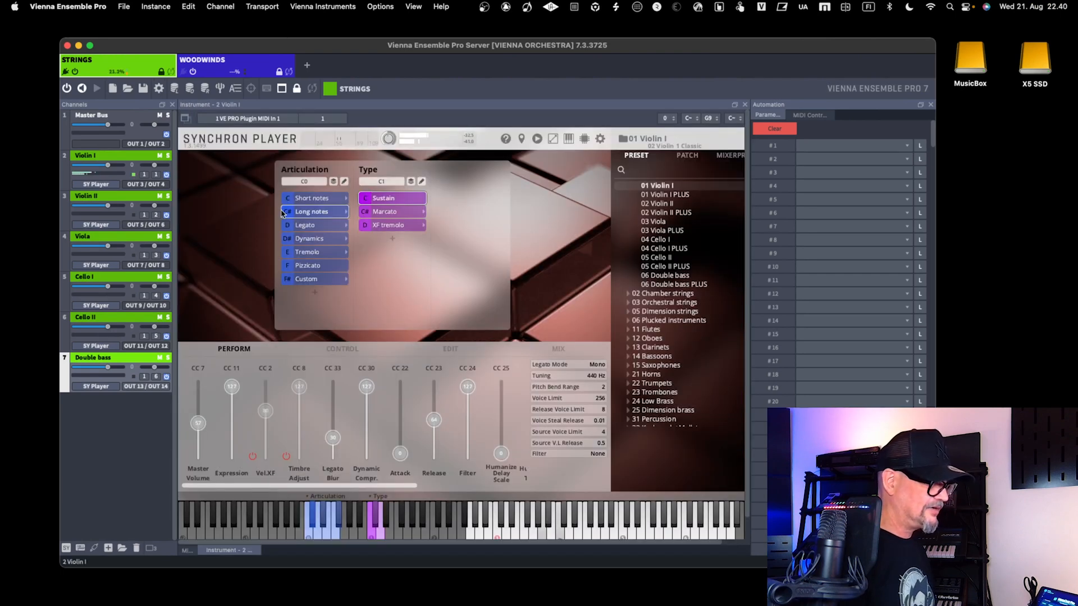
pyautogui.press('super+Tab')
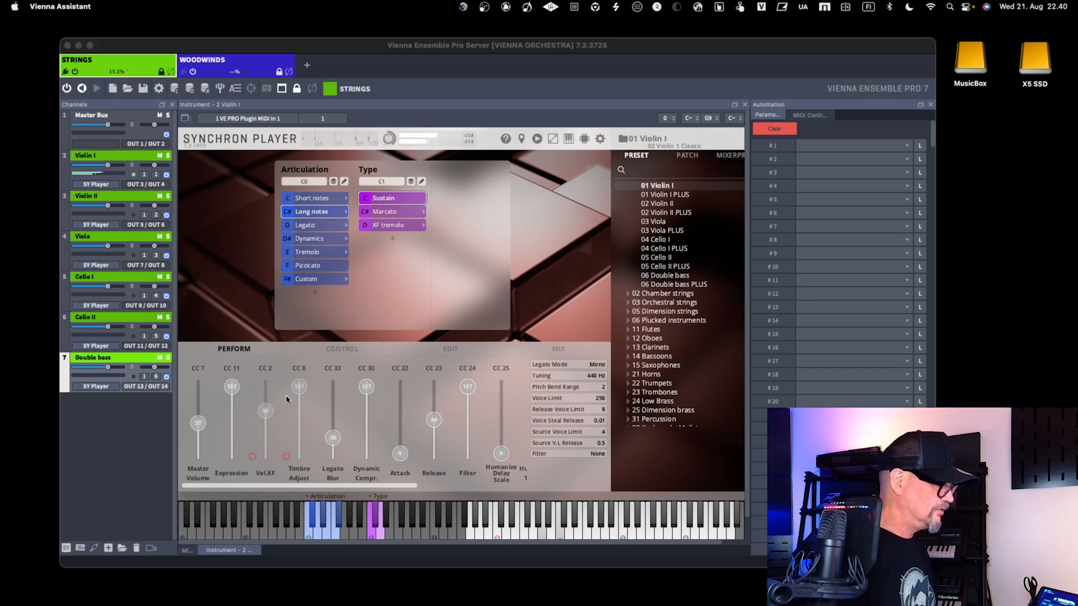
pyautogui.moveTo(298, 385)
pyautogui.mouseDown()
pyautogui.moveTo(303, 458)
pyautogui.moveTo(300, 386)
pyautogui.mouseUp()
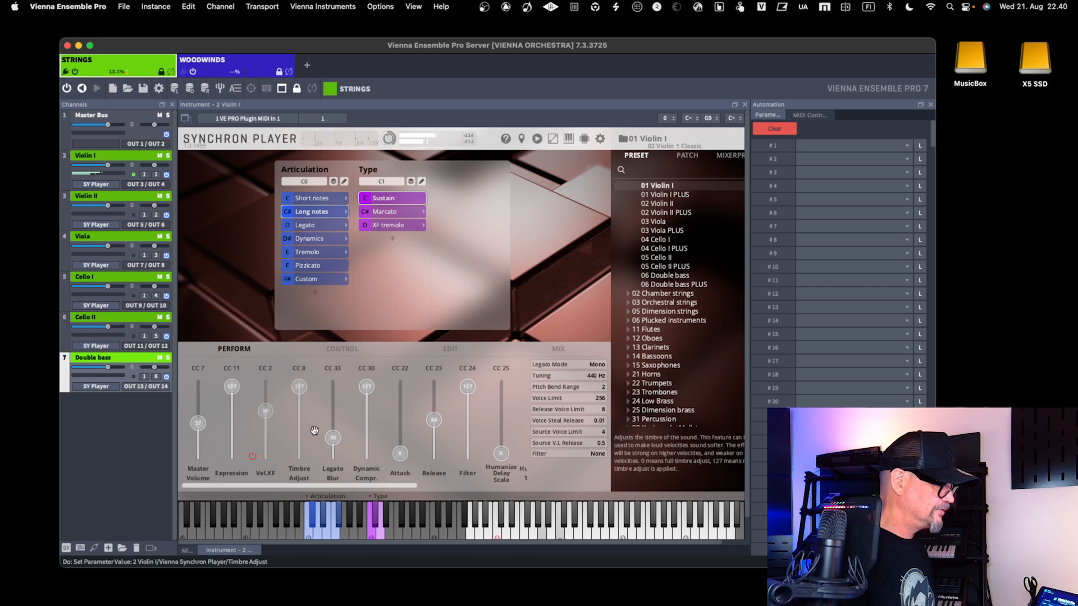
pyautogui.moveTo(266, 411); pyautogui.dragTo(237, 394)
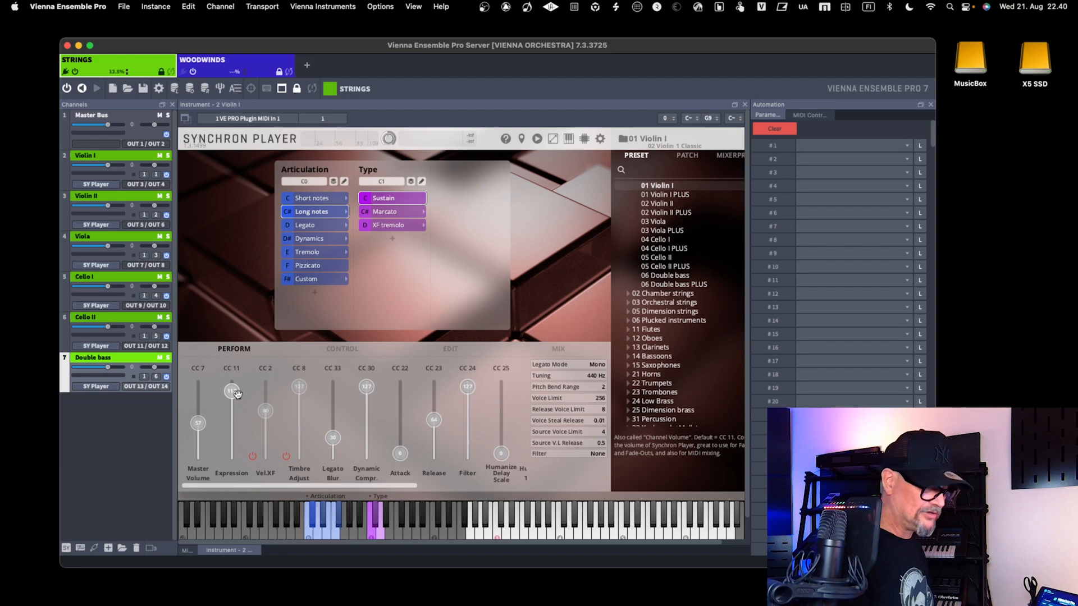
# - Return to Studio One and rename the Vienna Ensemble Pro track to VSL Violin I
pyautogui.hotkey('ctrl', 'Up')
pyautogui.click(237, 398)
pyautogui.hotkey('ctrl', 'Left')
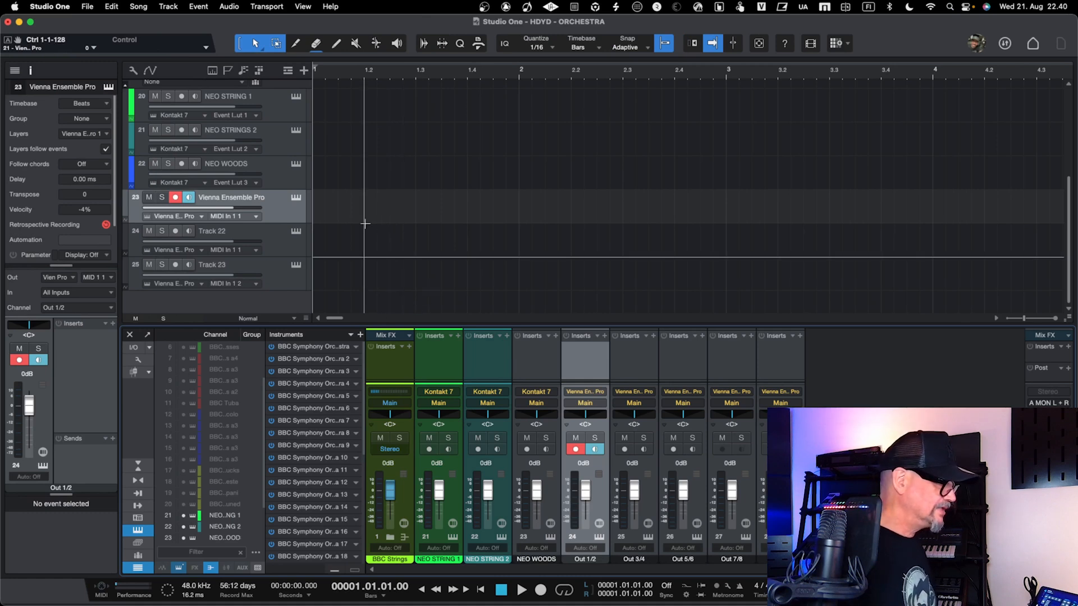
pyautogui.doubleClick(253, 198)
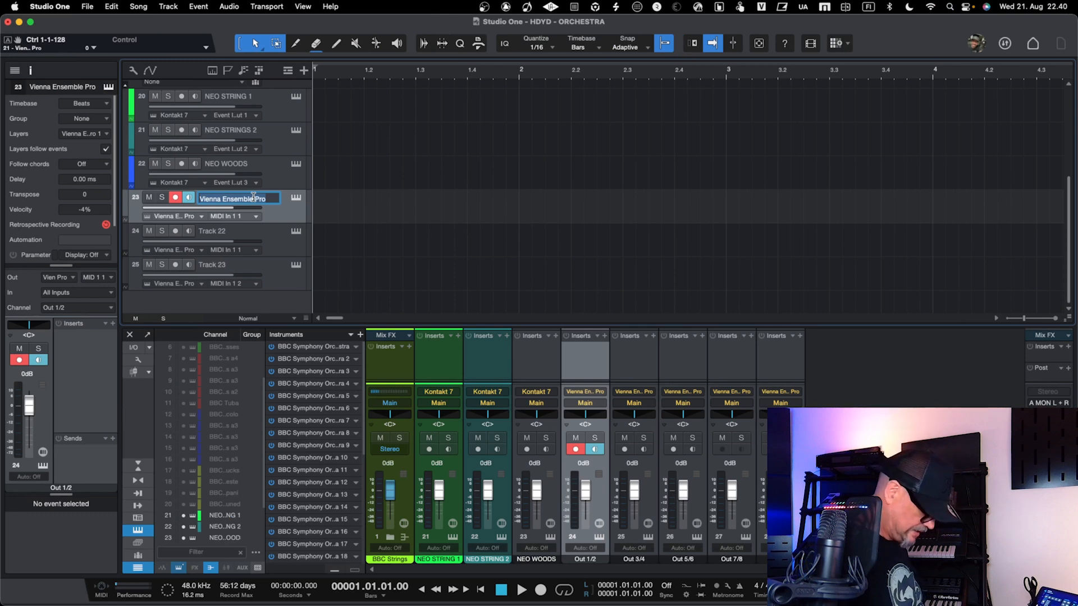
pyautogui.write('VSL Violin')
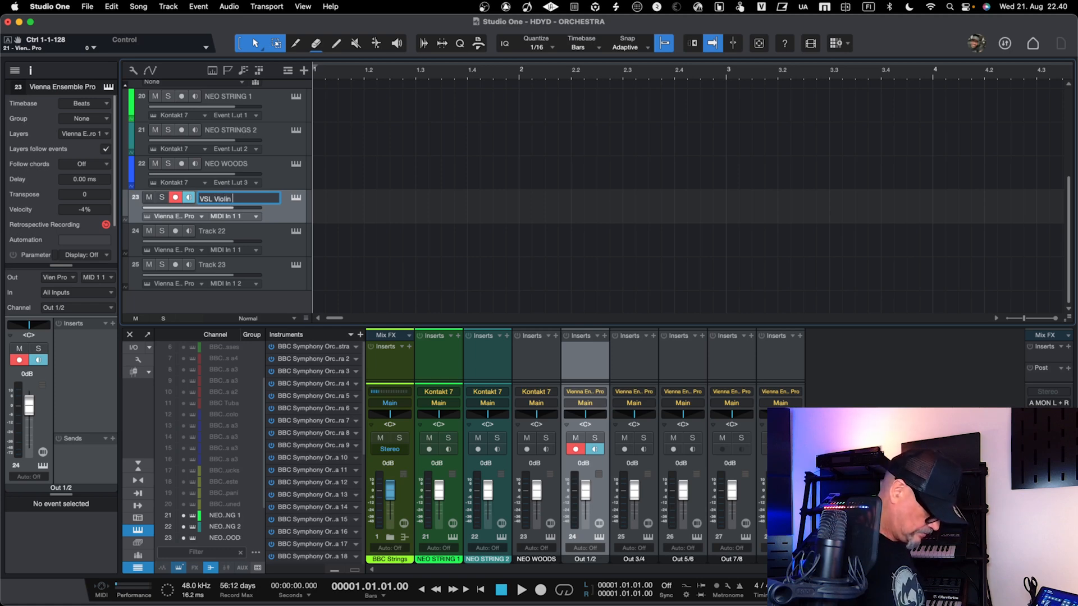
pyautogui.press('Return')
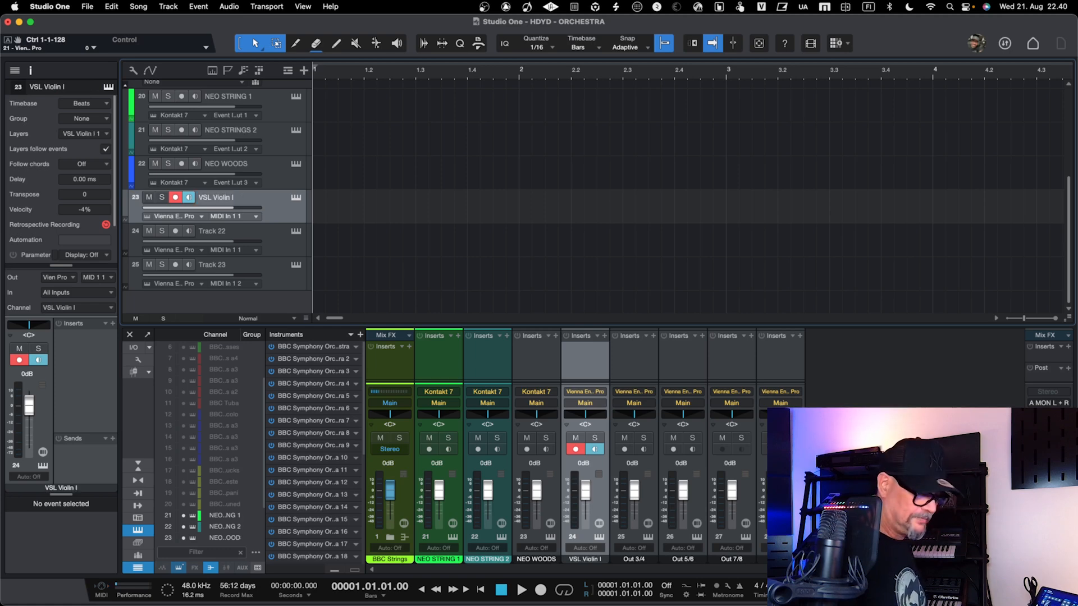
# - Check the string channels in Vienna Ensemble Pro, and disable its Out 7/8 and Out 9/10 outputs in Studio One's mixer
pyautogui.hotkey('ctrl', 'Right')
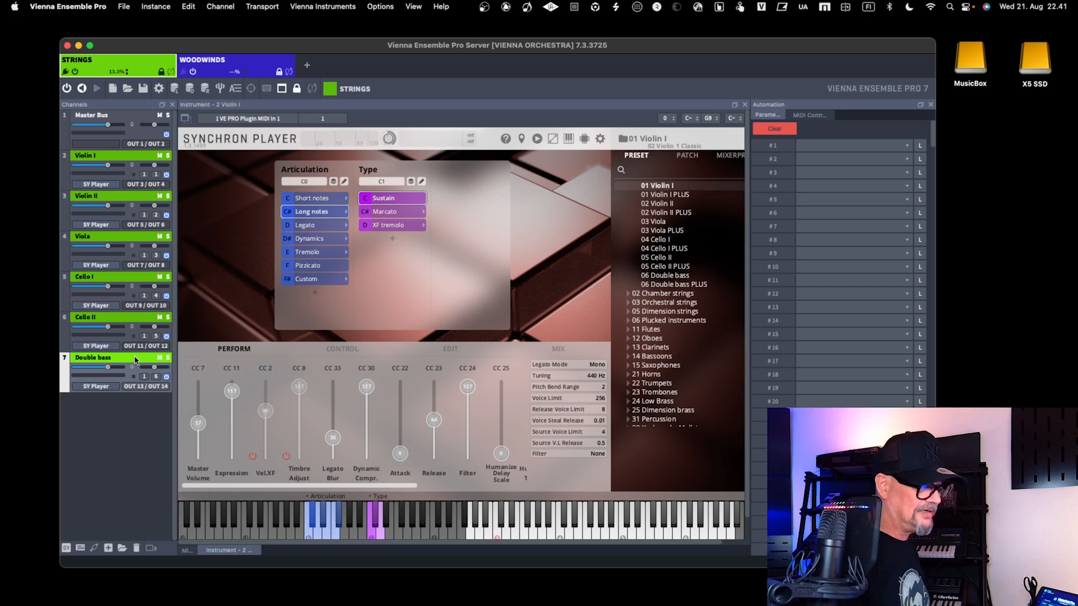
pyautogui.hotkey('ctrl', 'Left')
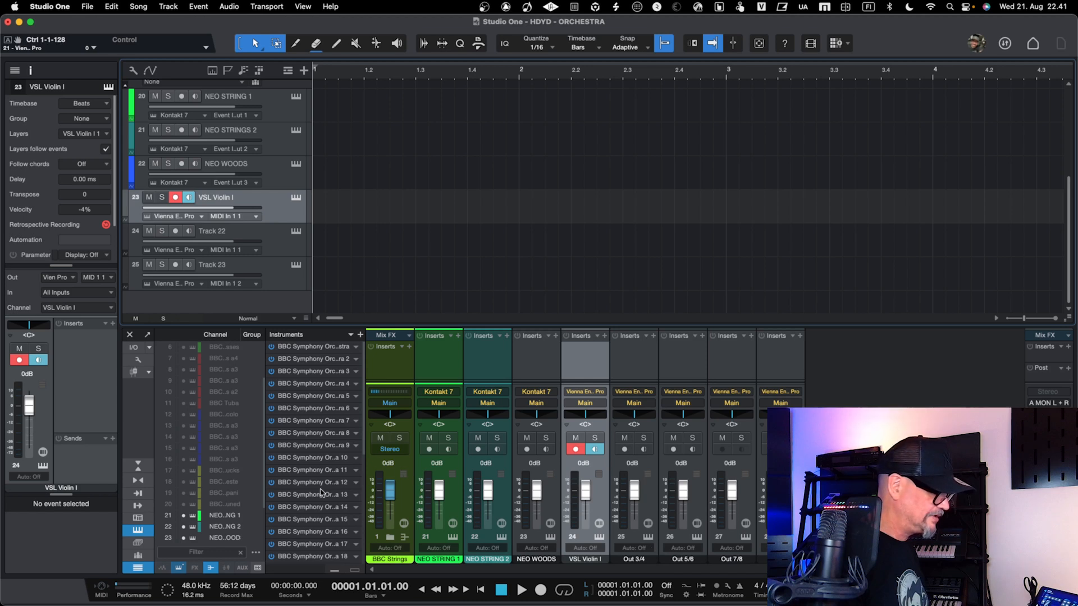
pyautogui.scroll(-5, 321, 492)
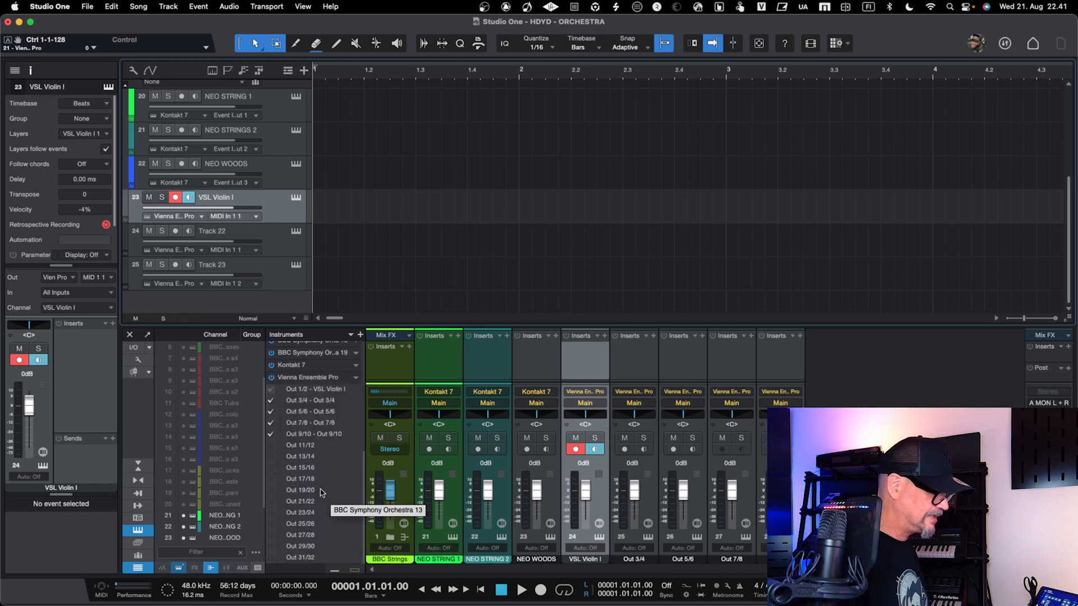
pyautogui.click(270, 434)
pyautogui.click(271, 424)
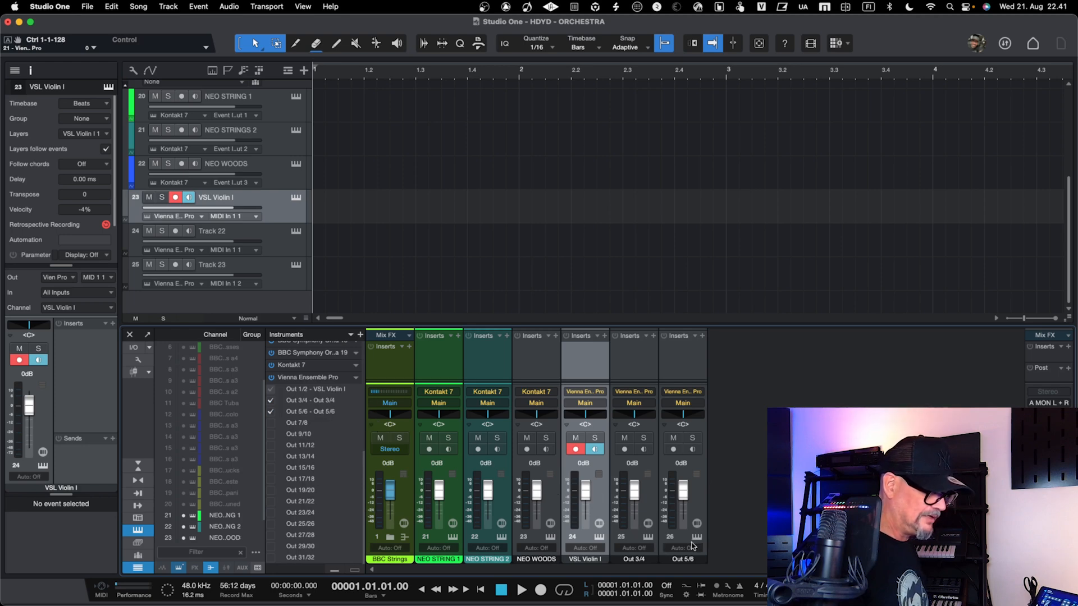
# - Check the channel order in Vienna Ensemble Pro and set Track 22 in Studio One to MIDI In 1 2
pyautogui.hotkey('ctrl', 'Right')
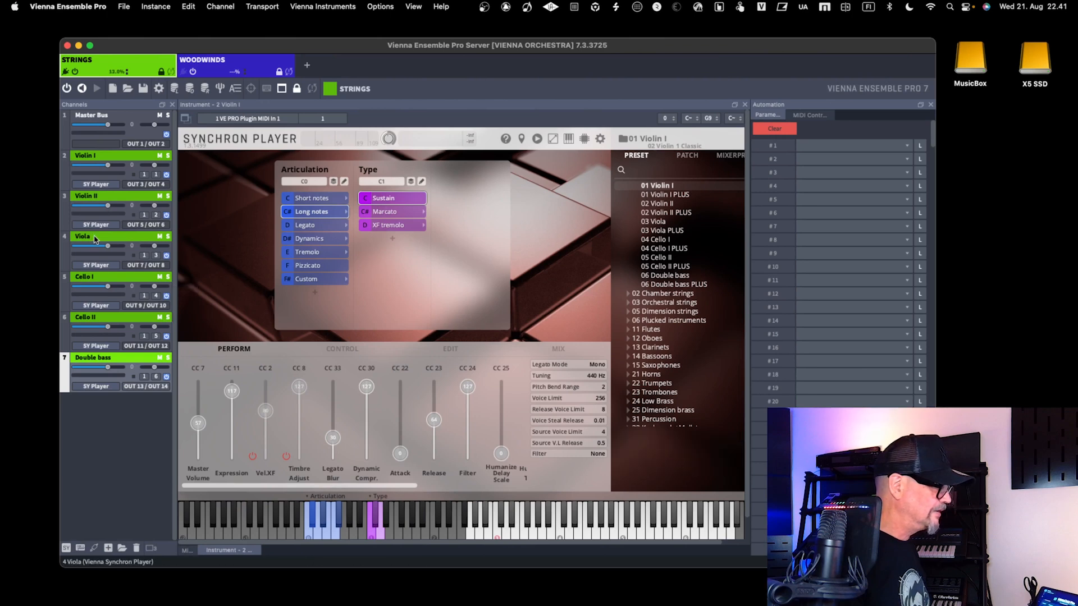
pyautogui.hotkey('ctrl', 'Left')
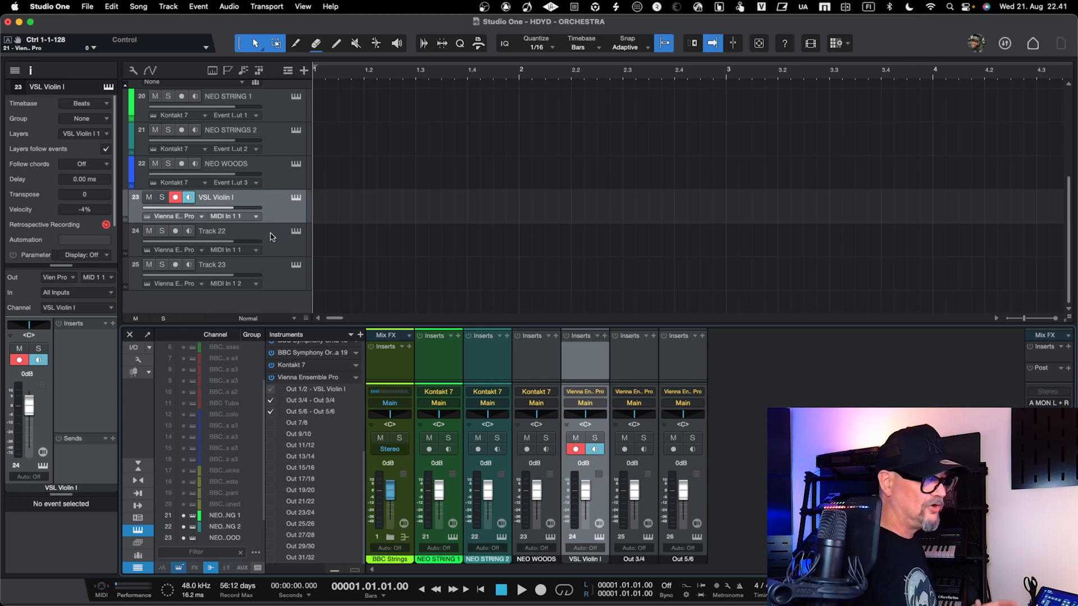
pyautogui.click(270, 236)
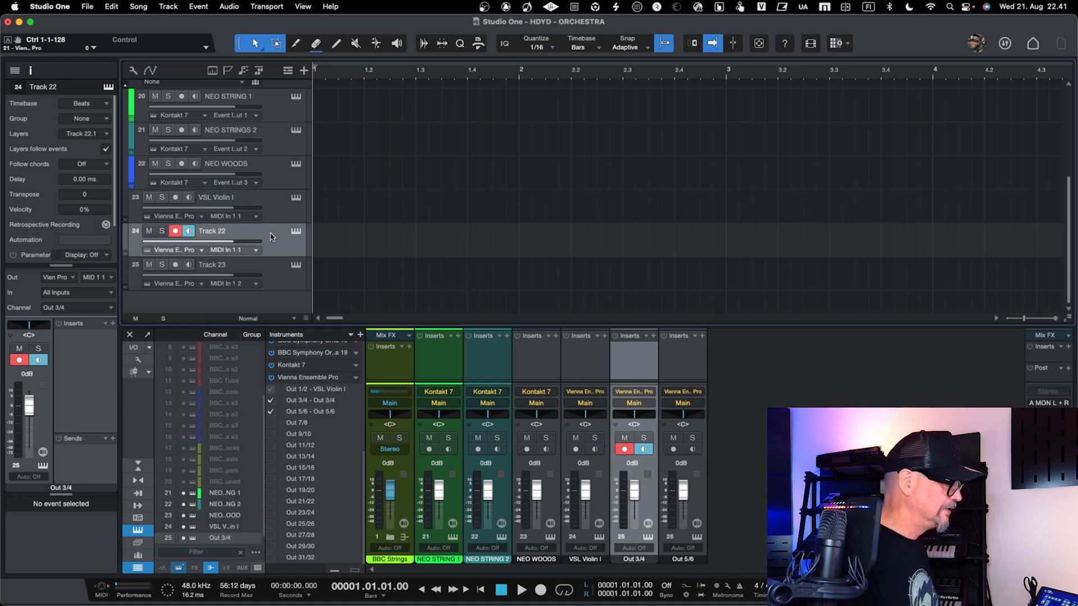
pyautogui.click(254, 251)
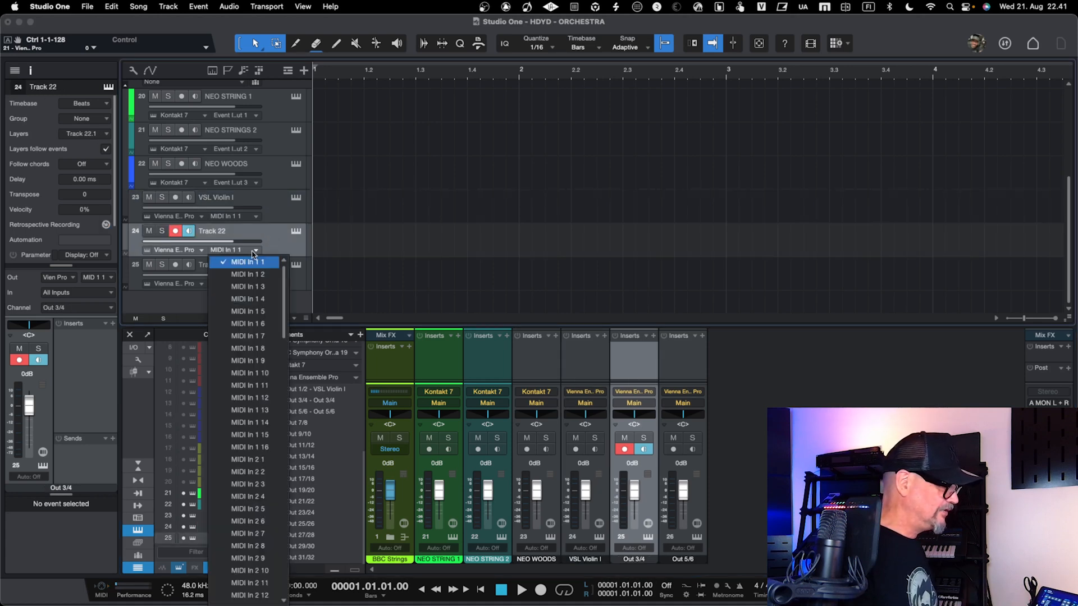
pyautogui.click(254, 274)
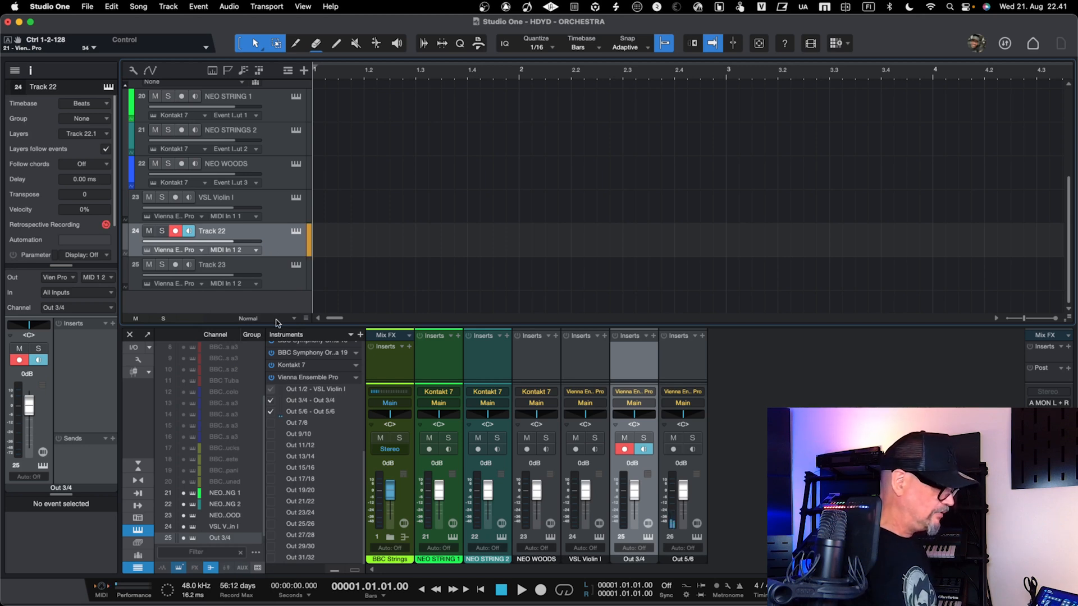
# - Enable the Vienna Ensemble Pro output Out 7/8 in Studio One's mixer, and check the Violin II channel's signal in Vienna Ensemble Pro
pyautogui.click(271, 423)
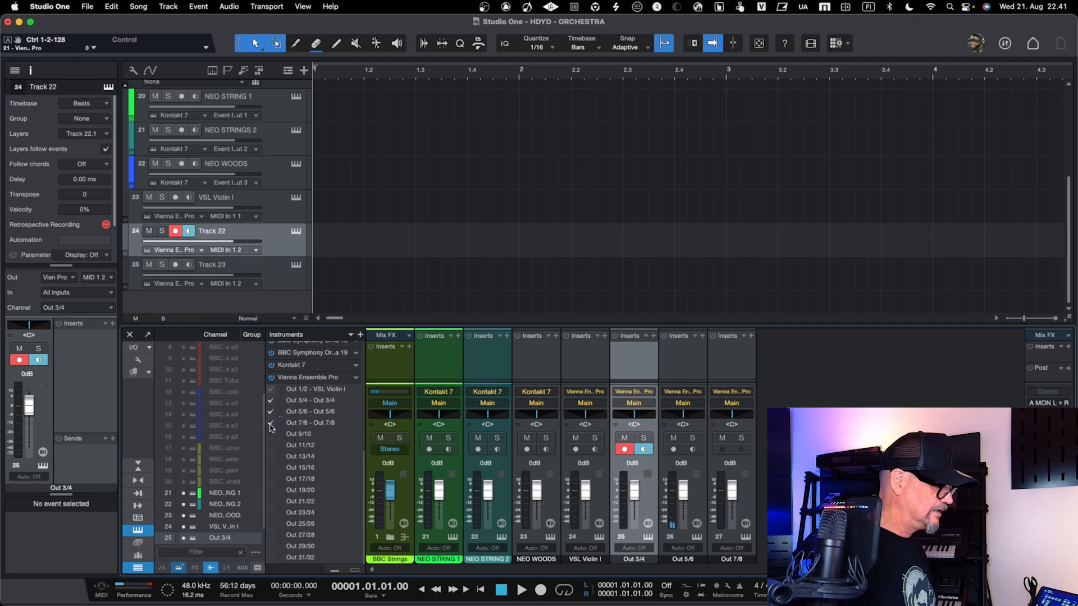
pyautogui.hotkey('ctrl', 'Right')
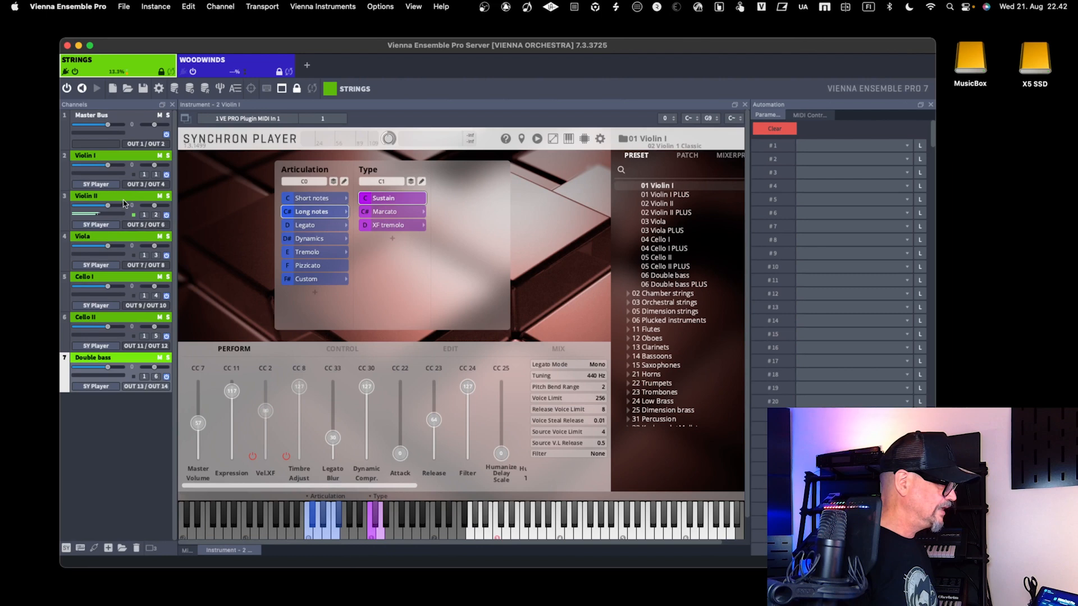
pyautogui.hotkey('ctrl', 'Left')
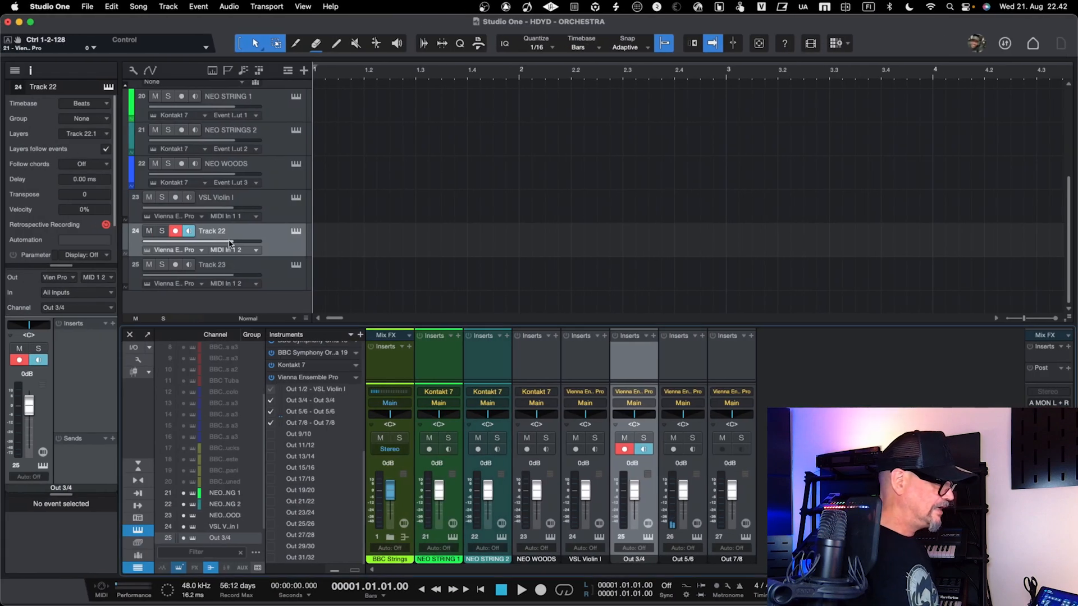
# - Rename Track 22 in Studio One to VSL Violin II
pyautogui.doubleClick(228, 230)
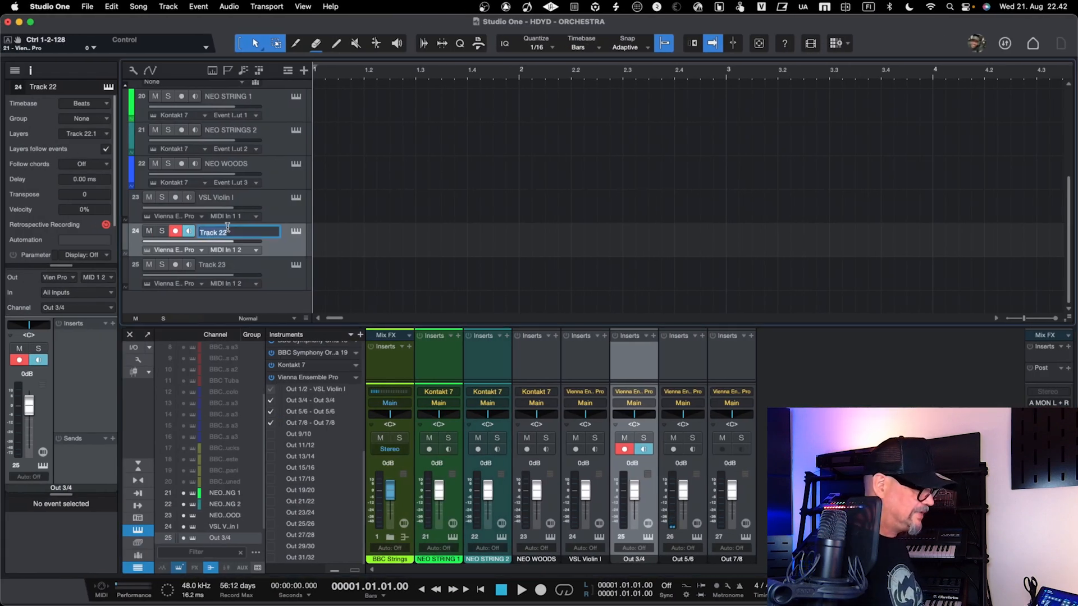
pyautogui.write('VSL Violin II')
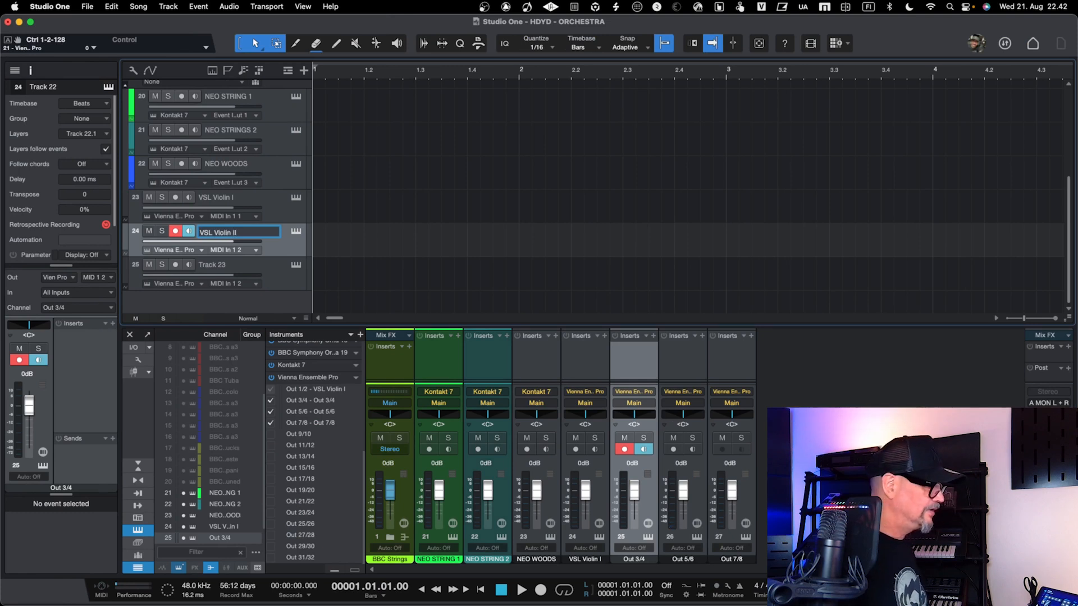
pyautogui.press('Return')
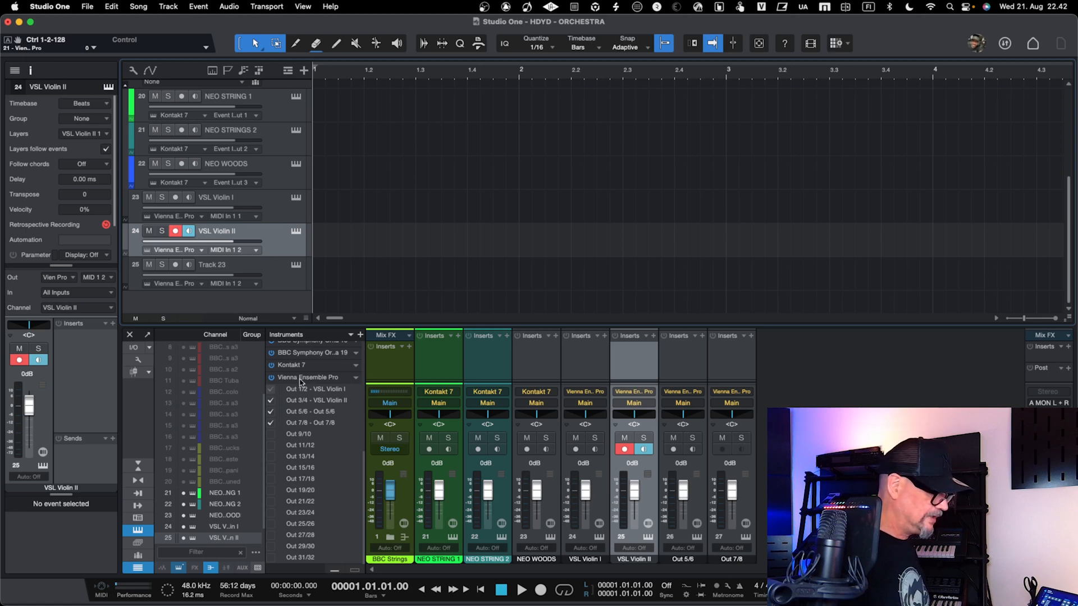
# - Set Track 23 to MIDI In 1 3 and check the Viola channel's signal in Vienna Ensemble Pro
pyautogui.click(275, 280)
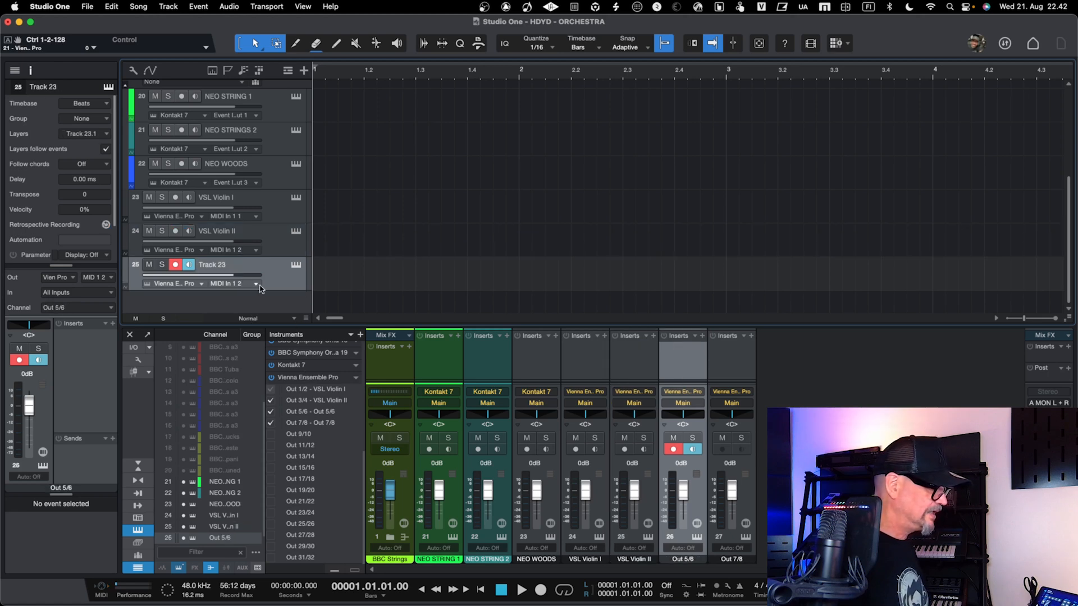
pyautogui.click(257, 285)
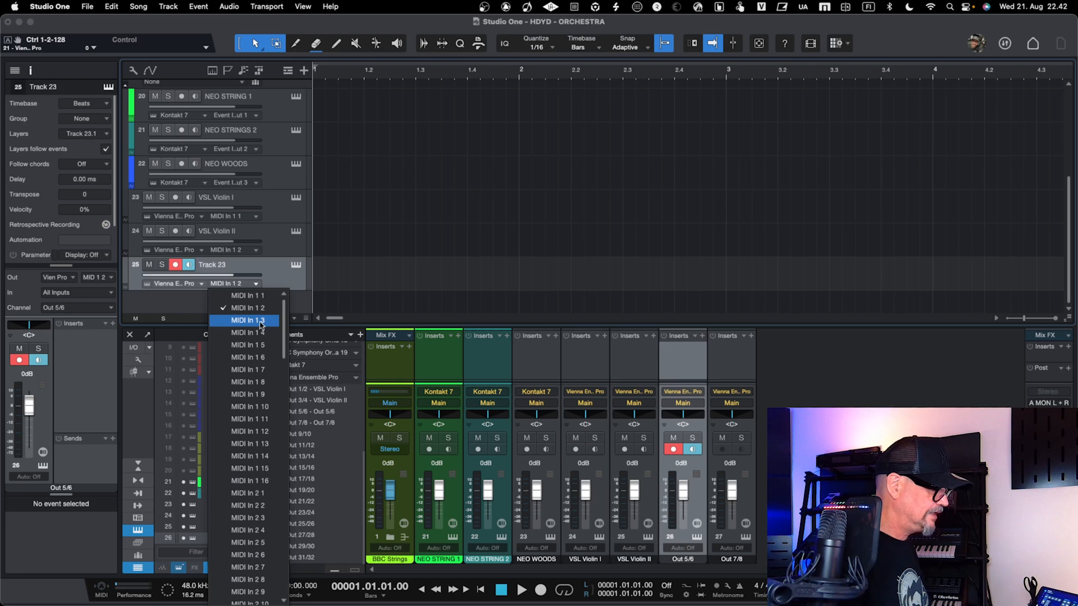
pyautogui.click(261, 323)
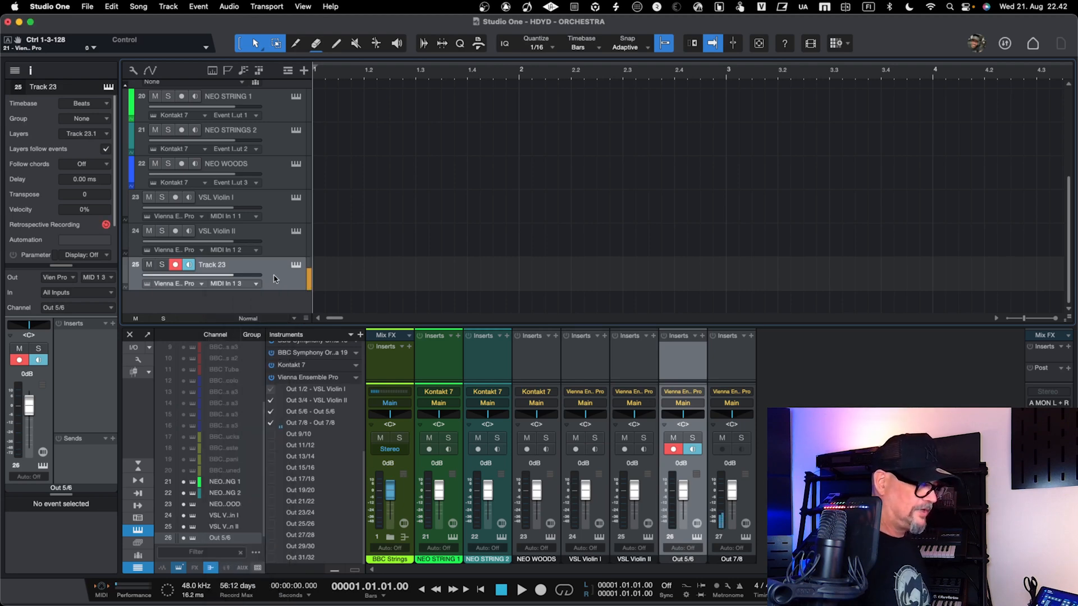
pyautogui.hotkey('ctrl', 'Right')
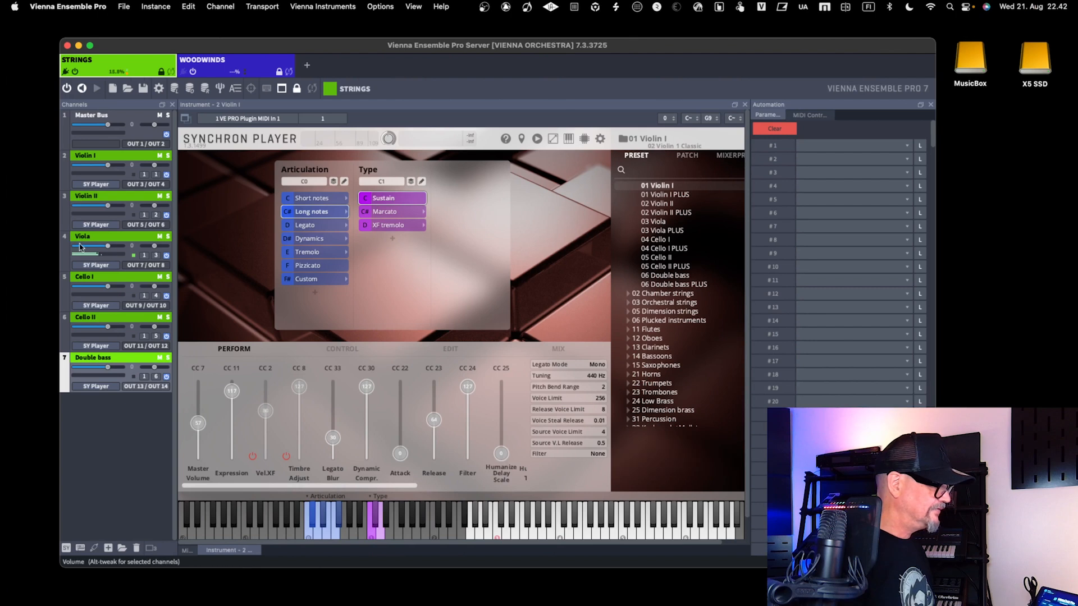
pyautogui.hotkey('ctrl', 'Left')
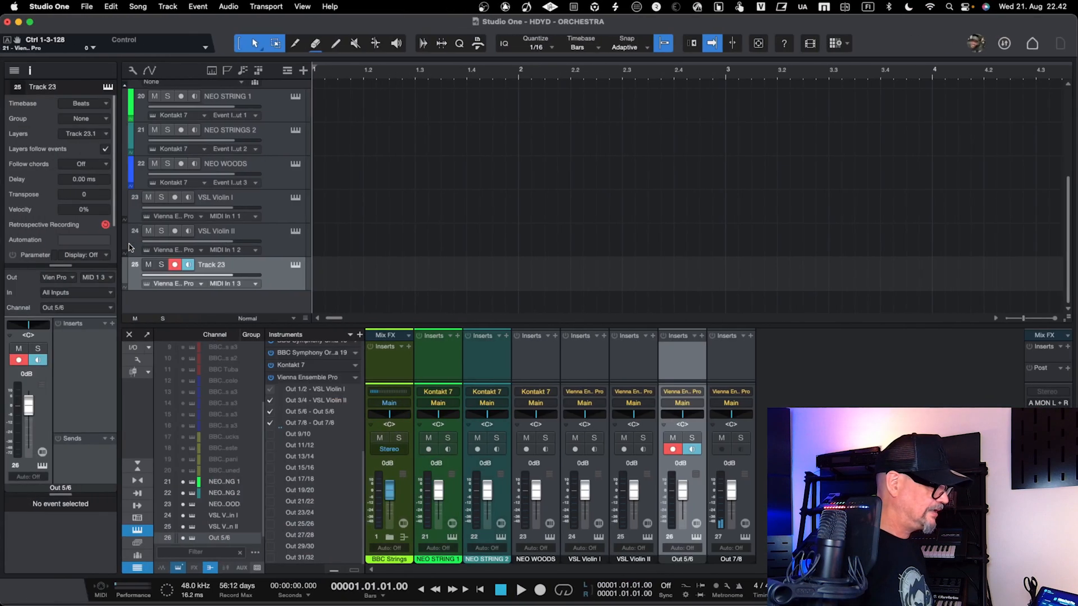
# - Rename Track 23 in Studio One to VSL Viola
pyautogui.doubleClick(204, 265)
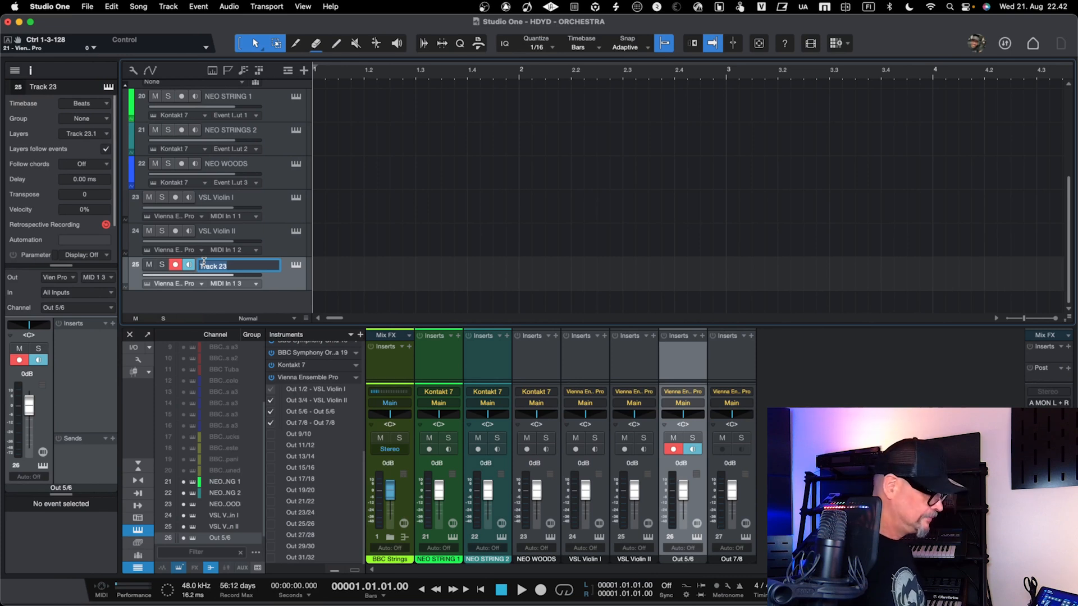
pyautogui.write('VSL ')
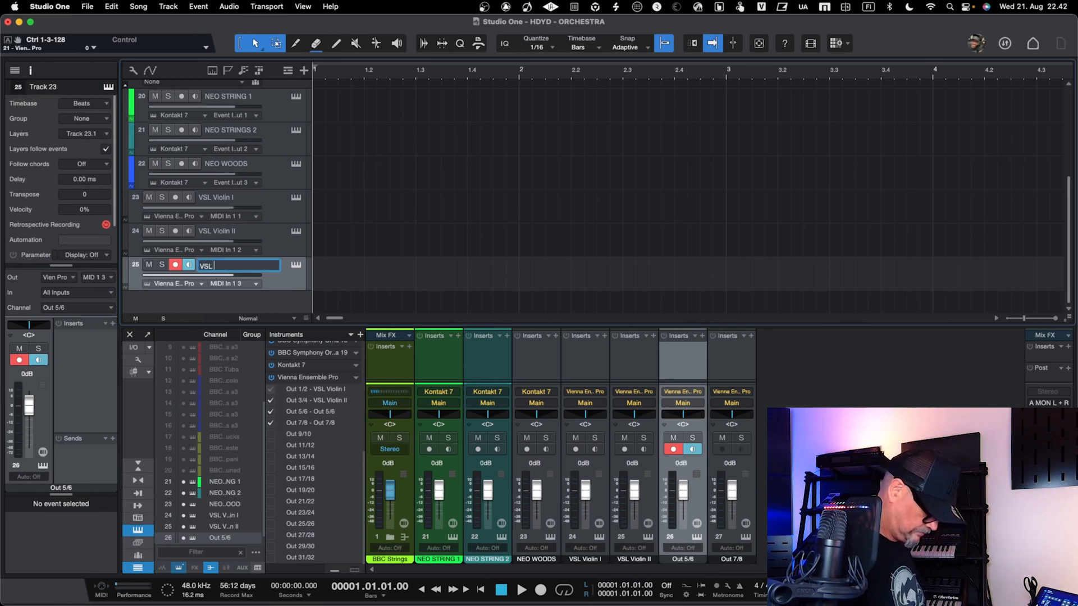
pyautogui.write('Viola')
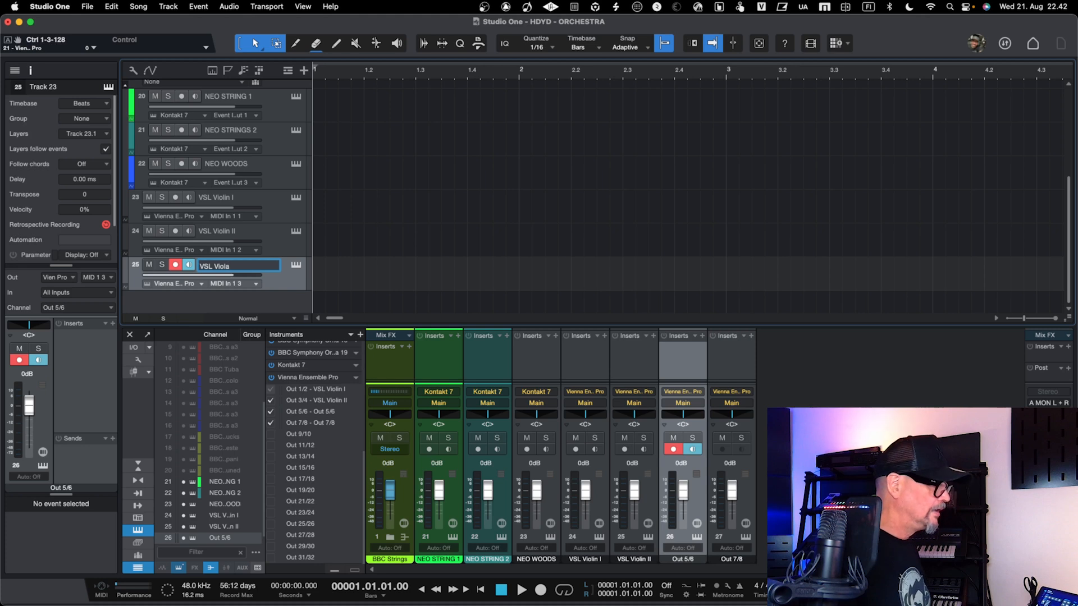
pyautogui.press('Return')
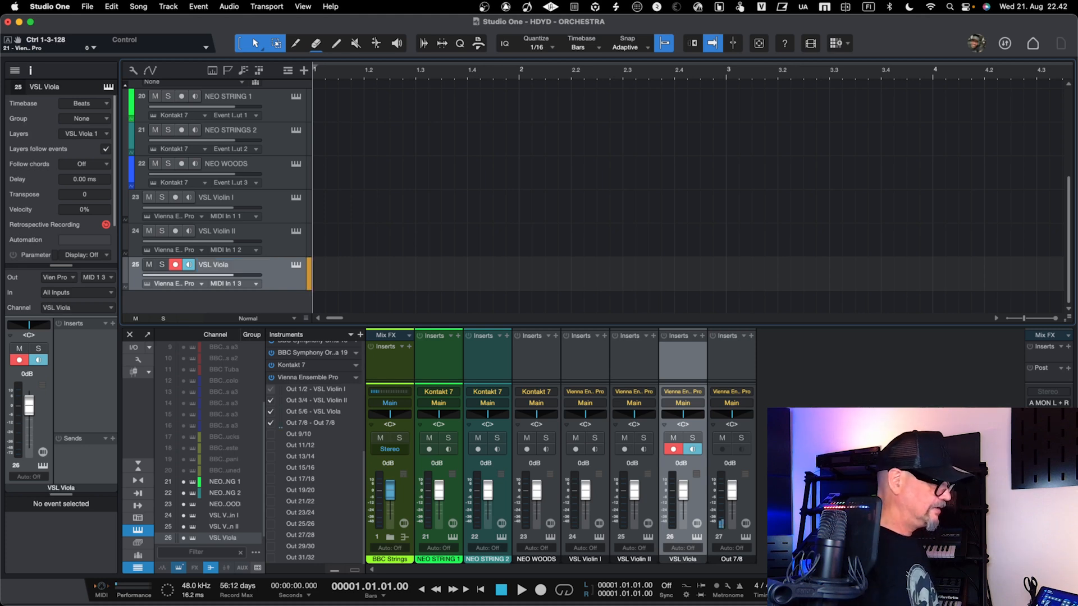
# - Step through the VSL Violin I, Violin II and Viola tracks to examine which mixer channel each one sounds on
pyautogui.press('Up')
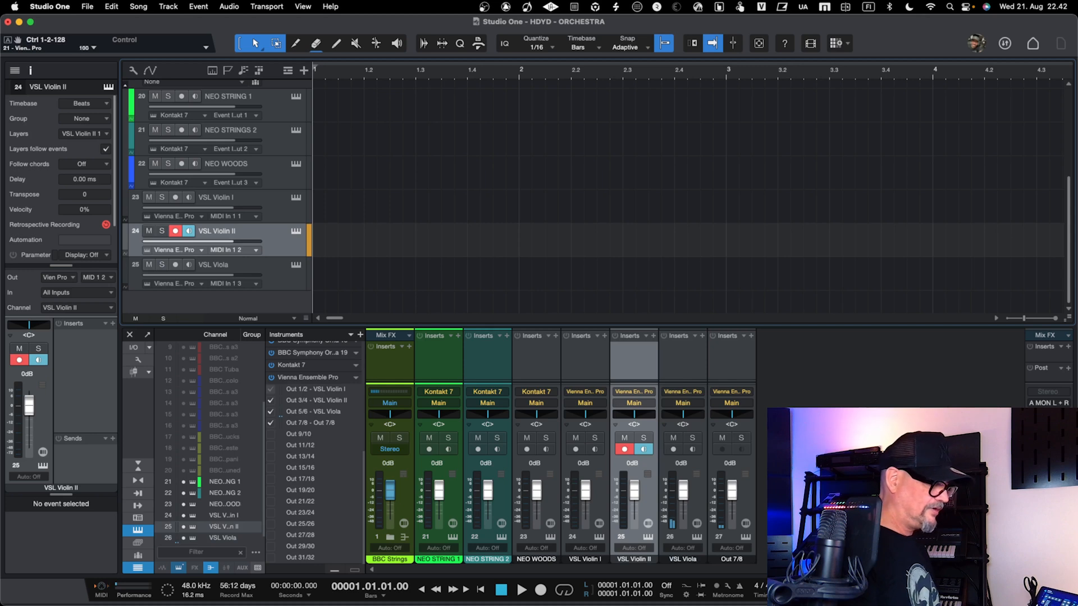
pyautogui.press('Up')
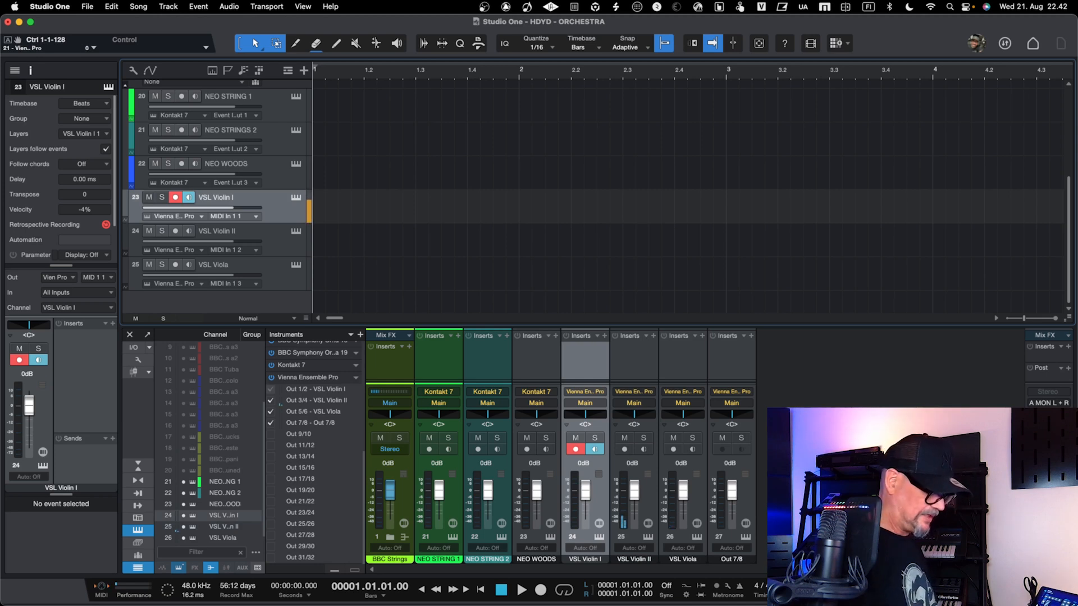
pyautogui.press('Down')
pyautogui.press('Up')
pyautogui.press('Up')
pyautogui.press('Down')
pyautogui.press('Down')
pyautogui.press('Down')
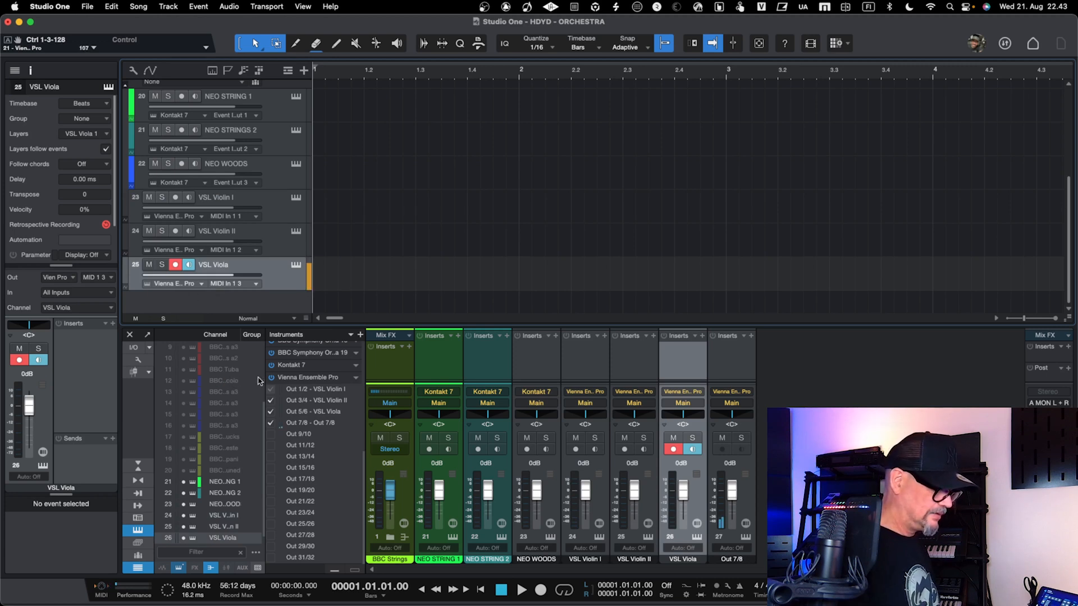
pyautogui.press('Up')
pyautogui.press('Up')
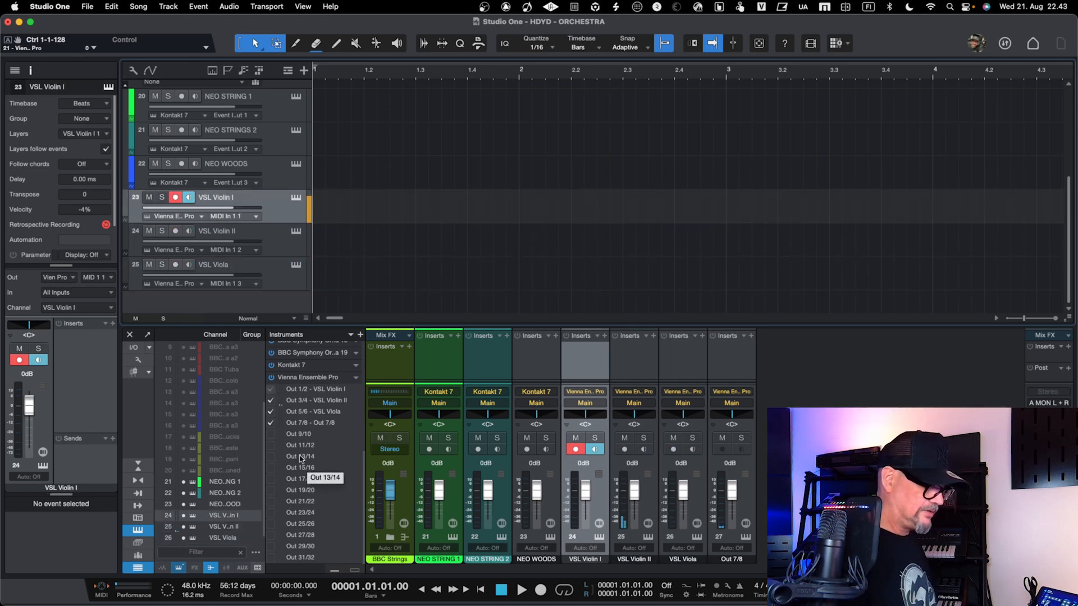
# - Rename mixer channel 24 (Out 1/2) to VSL and channel 25 (Out 3/4) to VSL Violin I
pyautogui.doubleClick(587, 559)
pyautogui.write('VSL')
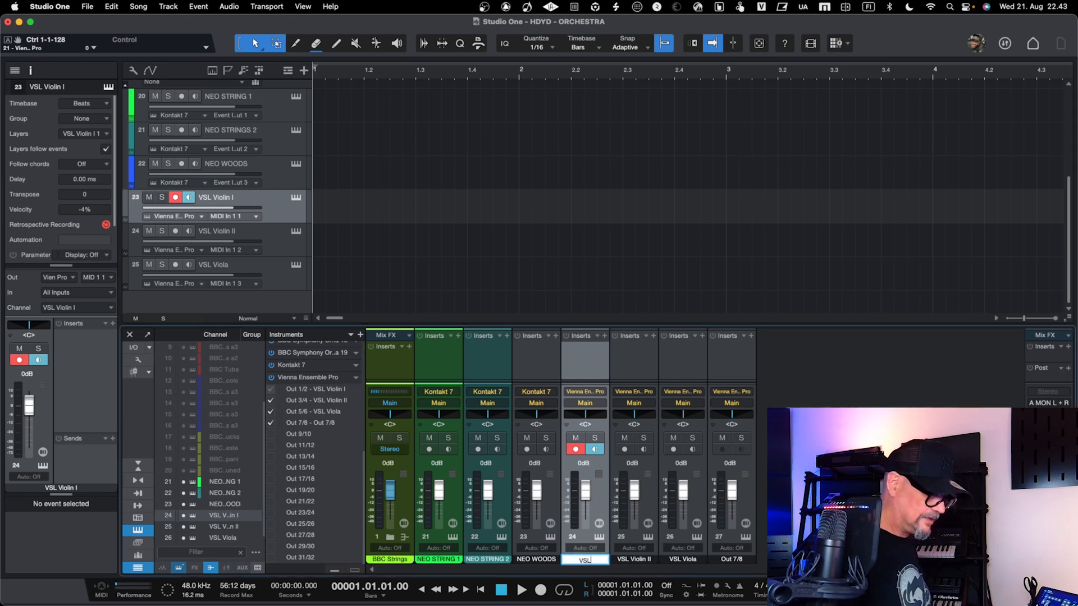
pyautogui.press('Return')
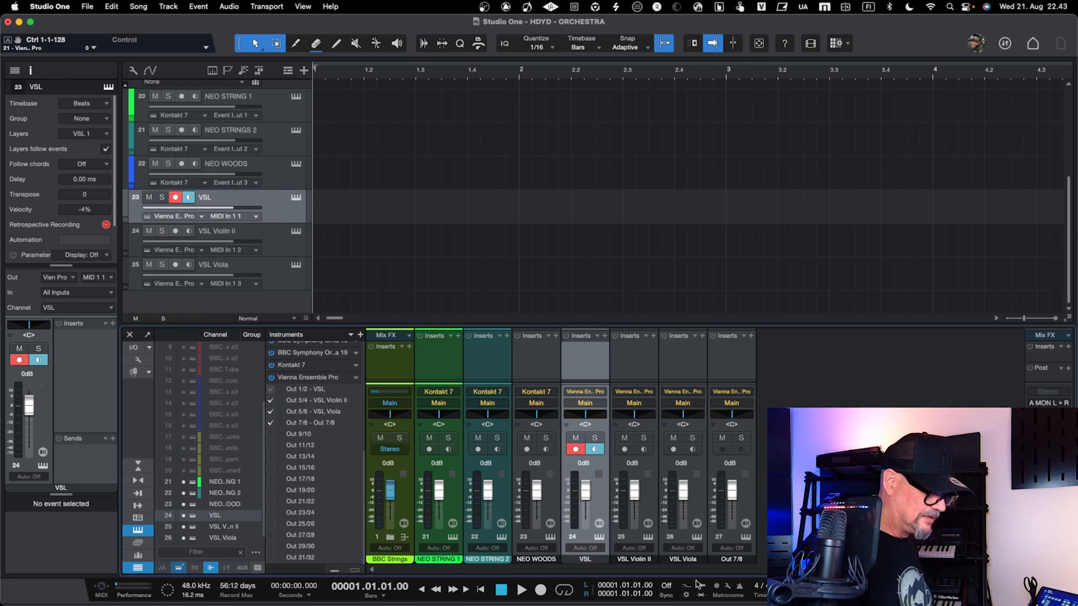
pyautogui.doubleClick(654, 560)
pyautogui.press('Right')
pyautogui.press('BackSpace')
pyautogui.press('Return')
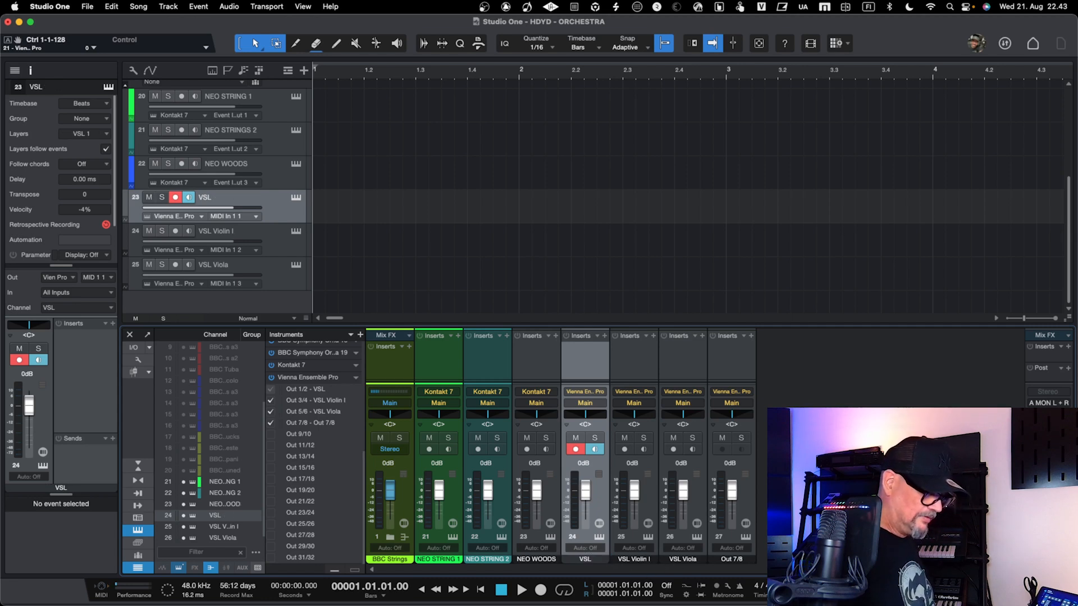
# - Rename mixer channel 26 (Out 5/6) to VSL Viola II and channel 27 (Out 7/8) to VSL Viola
pyautogui.doubleClick(682, 561)
pyautogui.press('Right')
pyautogui.write('II')
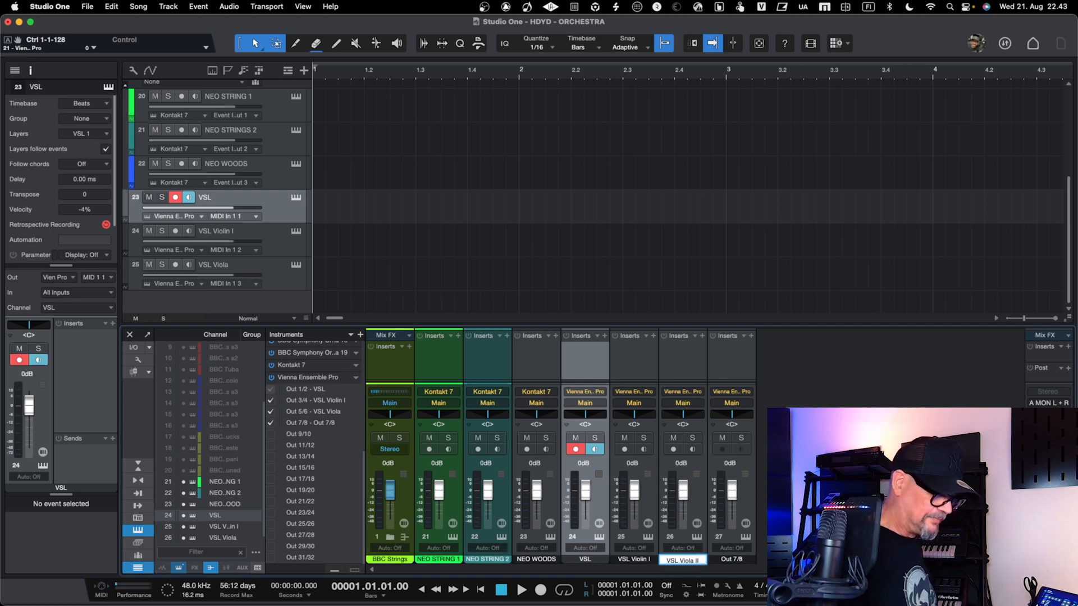
pyautogui.press('Return')
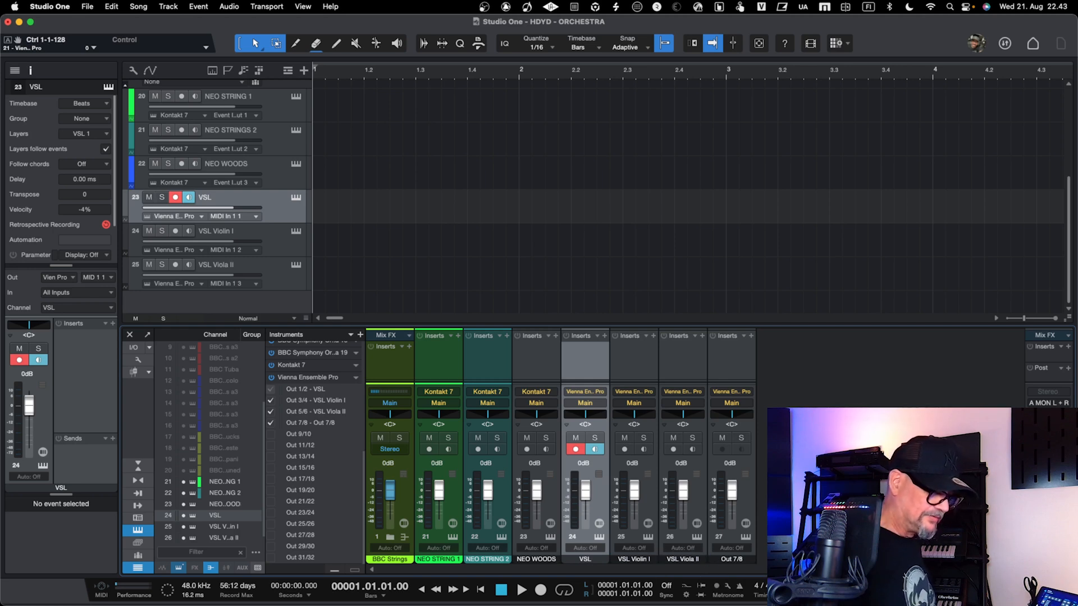
pyautogui.doubleClick(731, 561)
pyautogui.write('VSL Vi')
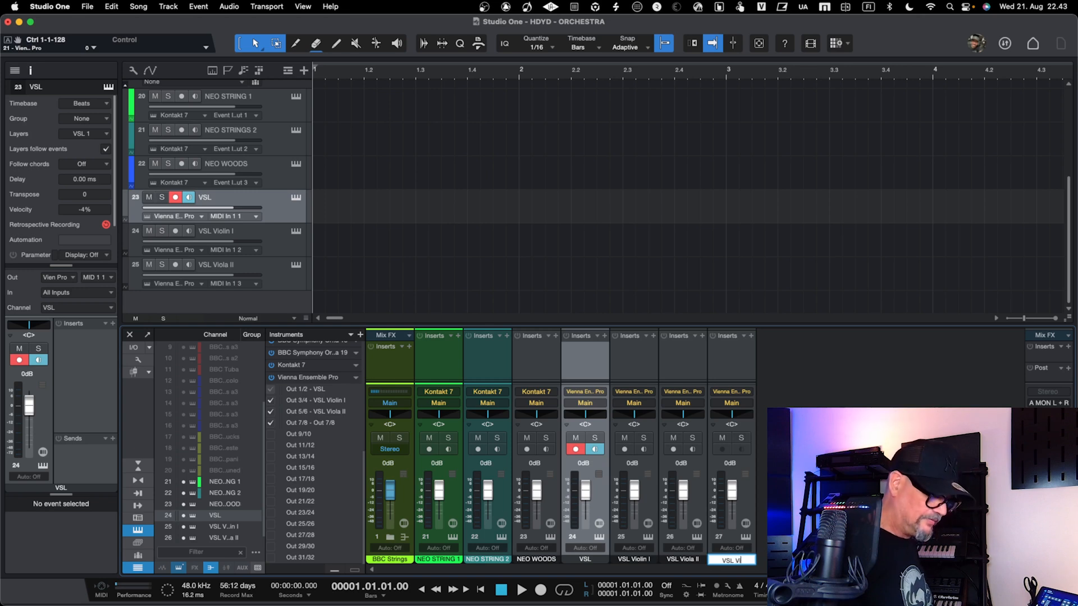
pyautogui.write('ola')
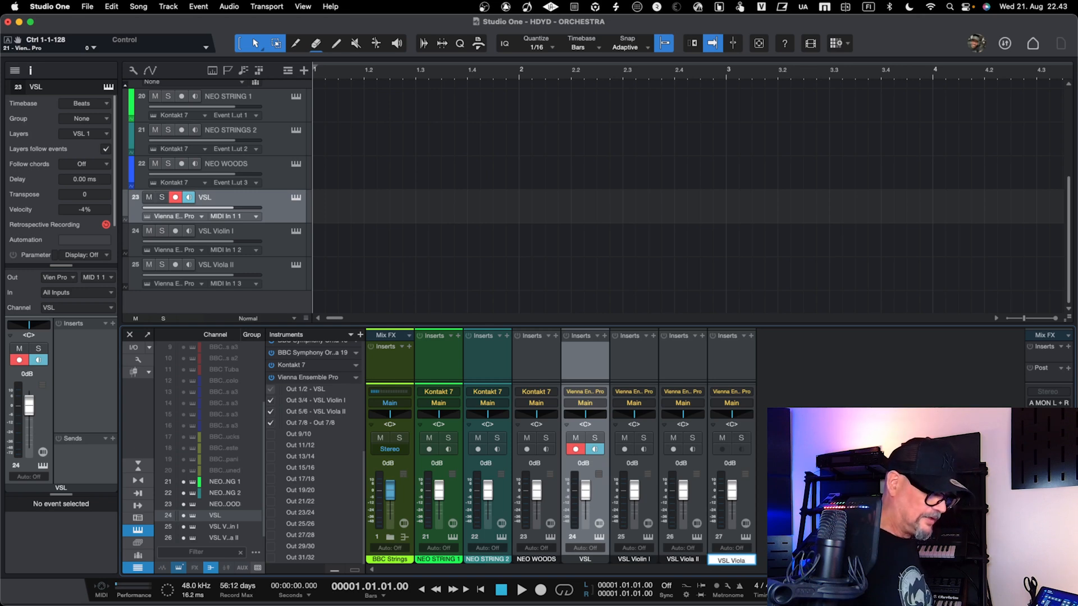
pyautogui.press('Return')
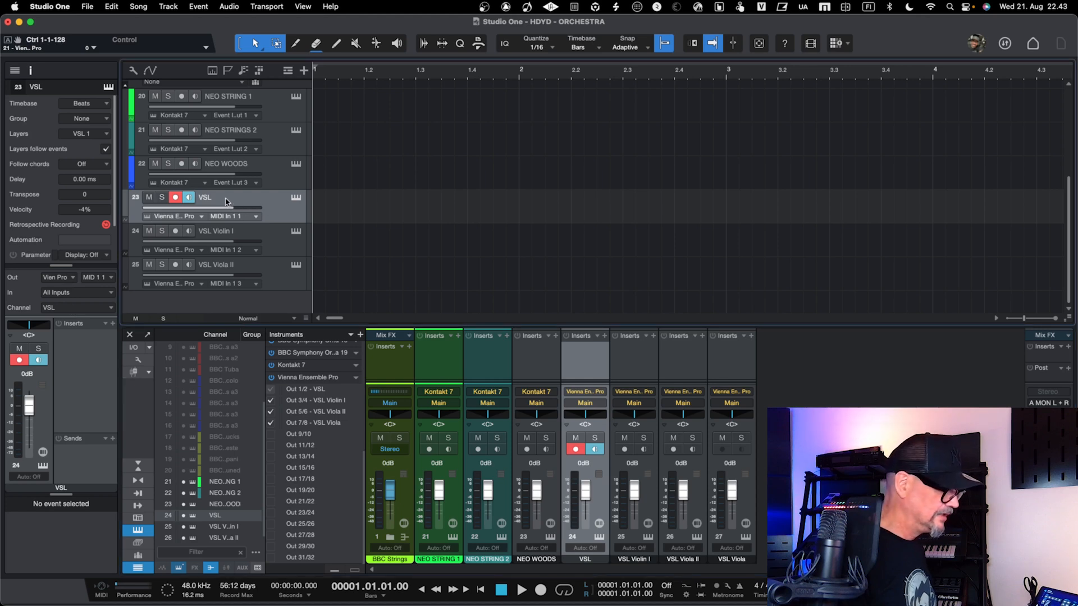
# - Assign track 23 to the VSL Violin I mixer channel and rename the track to VSL Violin I
pyautogui.click(94, 310)
pyautogui.click(108, 347)
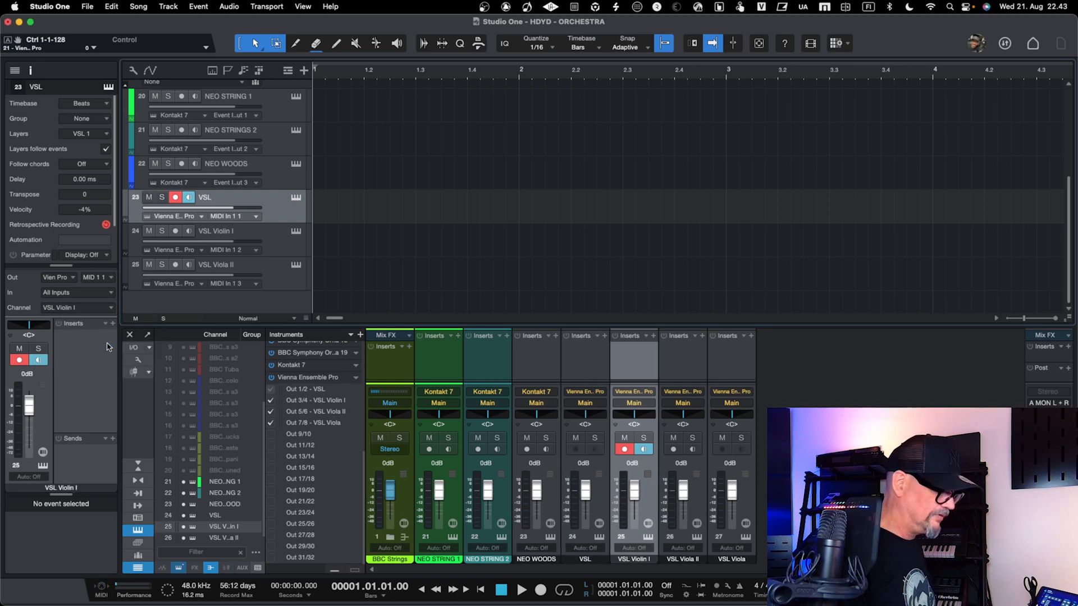
pyautogui.doubleClick(229, 199)
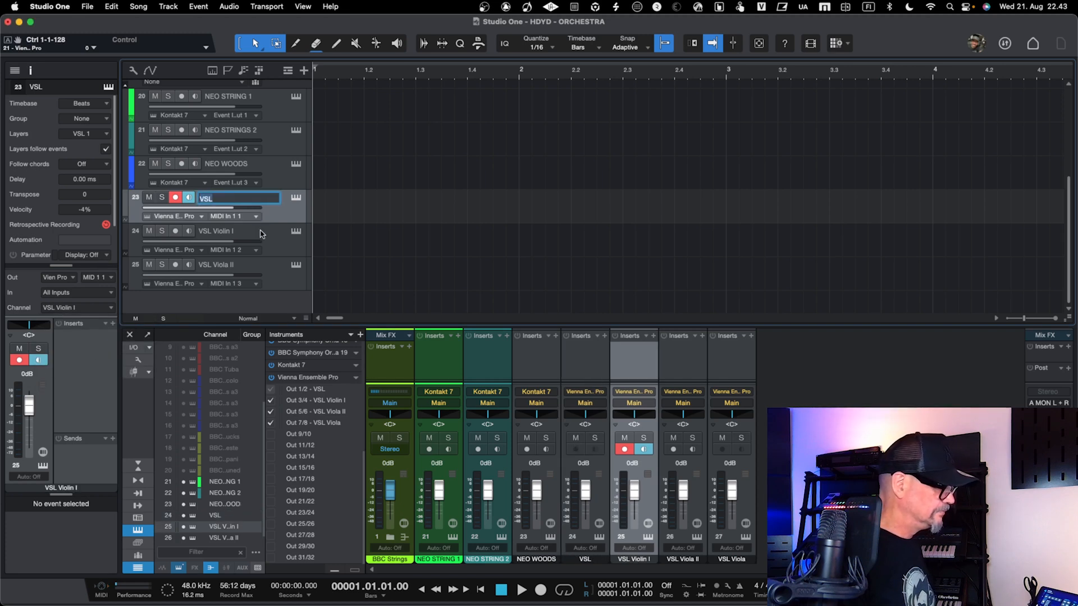
pyautogui.click(265, 196)
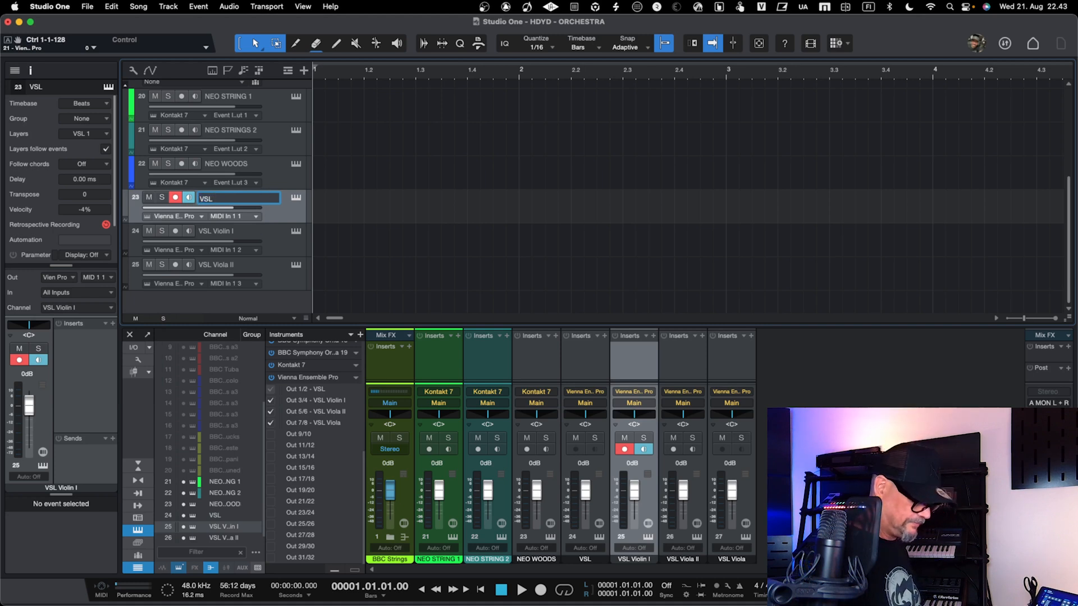
pyautogui.write('Violin')
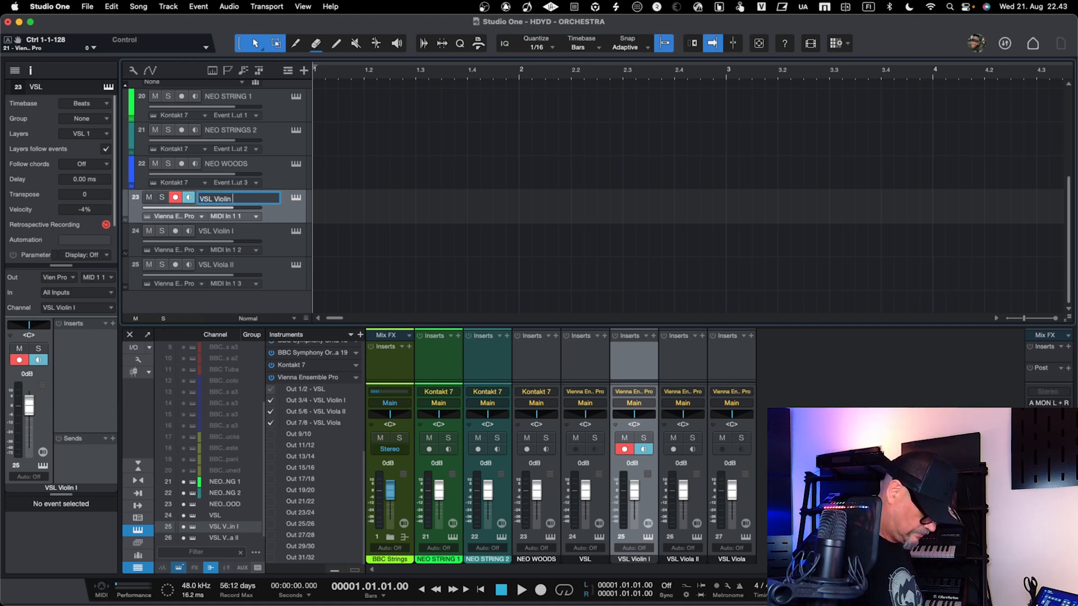
pyautogui.write(' I')
pyautogui.press('Return')
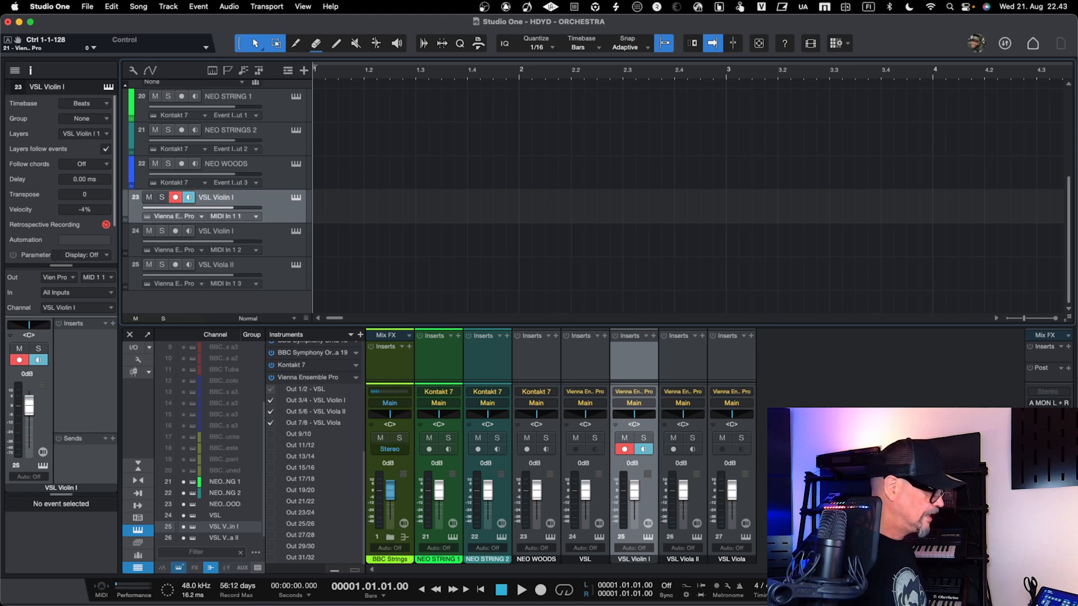
# - Assign track 24 to the VSL Viola II mixer channel and rename the track to VSL Violin II
pyautogui.click(287, 248)
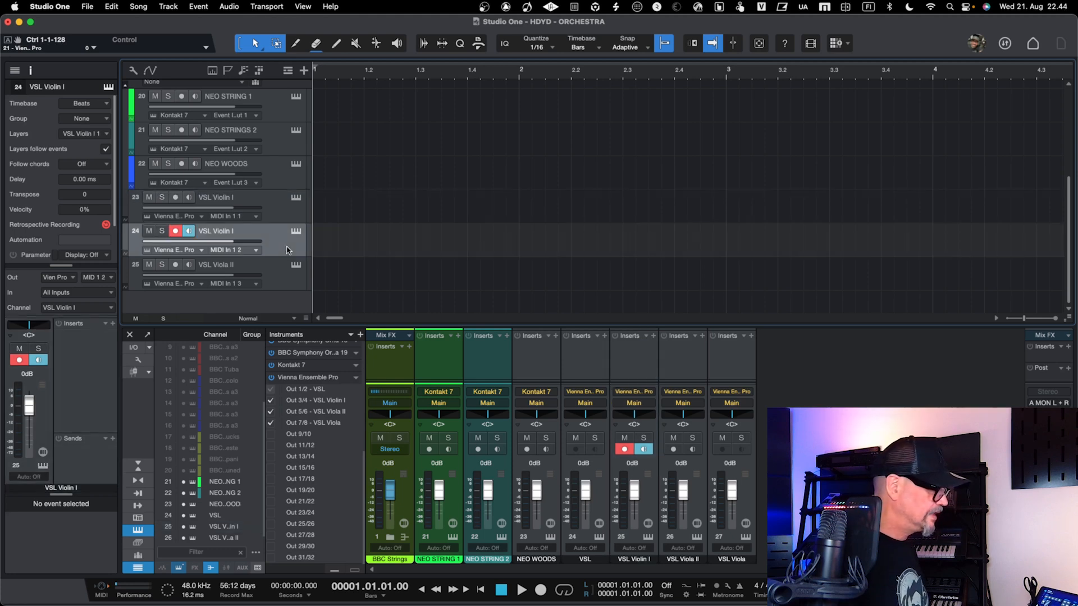
pyautogui.click(95, 308)
pyautogui.click(85, 362)
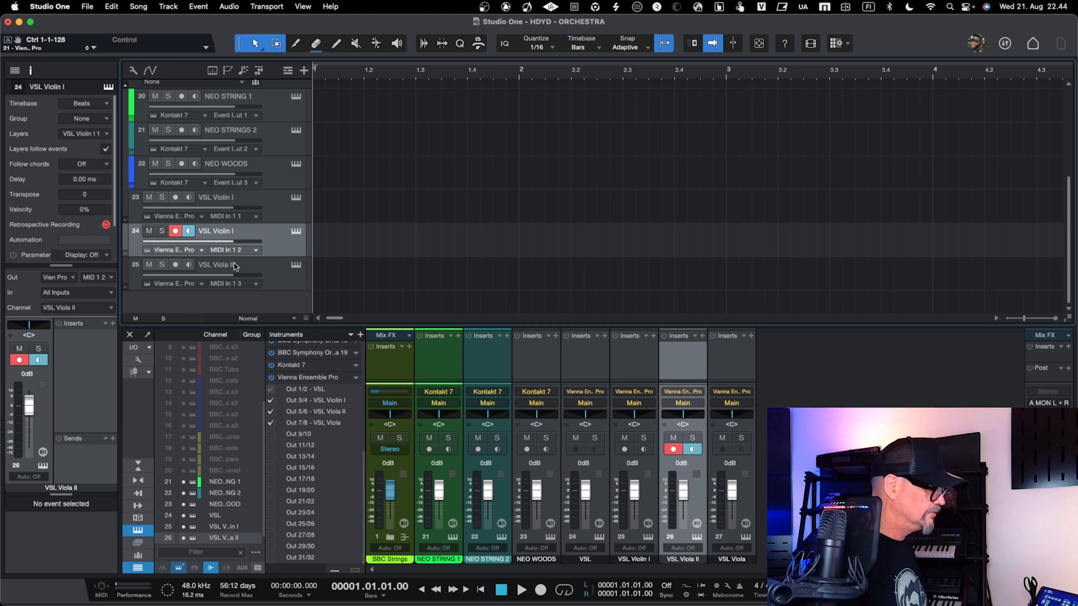
pyautogui.doubleClick(251, 233)
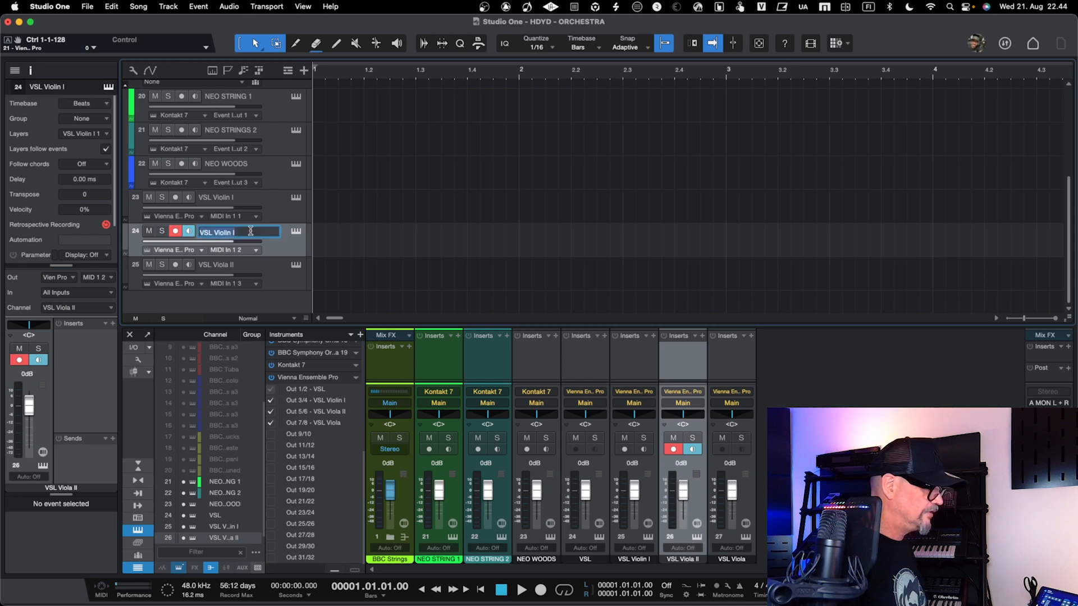
pyautogui.press('Right')
pyautogui.press('BackSpace')
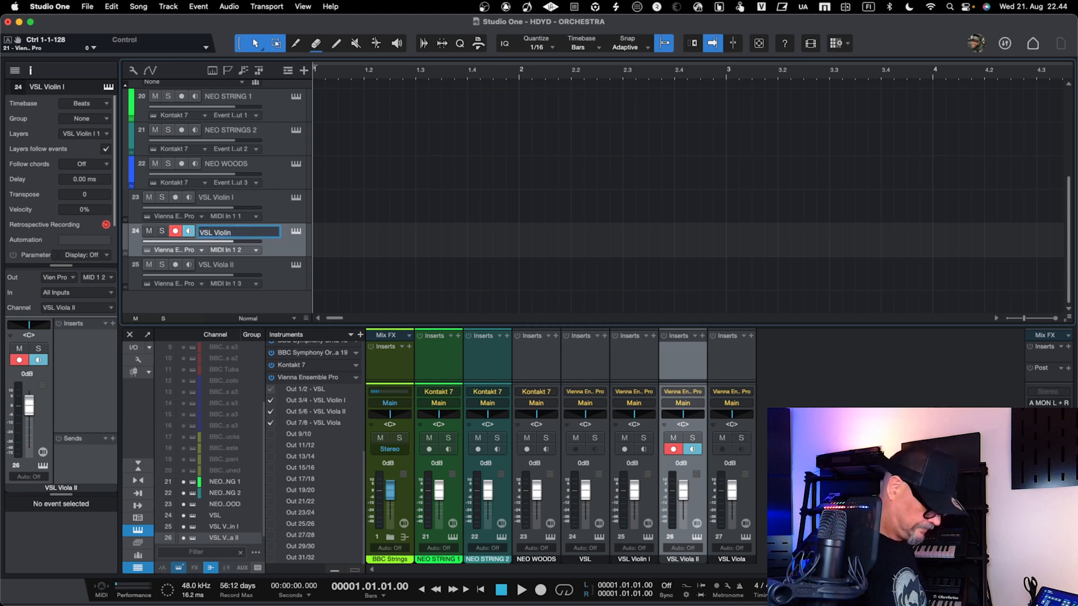
pyautogui.write('II')
pyautogui.press('Return')
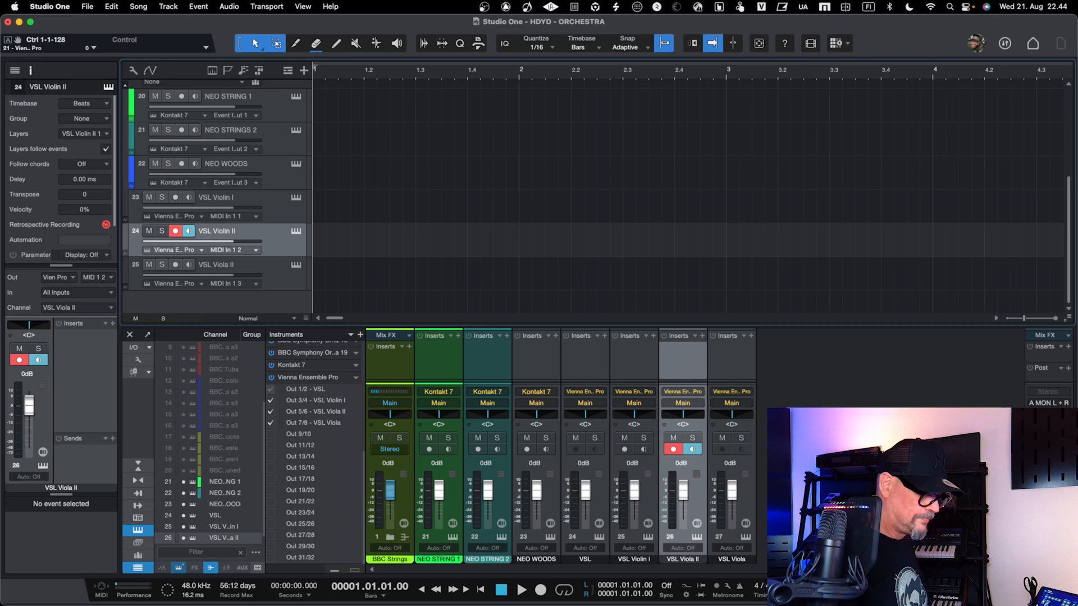
# - Assign track 25 to the VSL Viola mixer channel and rename the track to VSL Viola
pyautogui.click(271, 279)
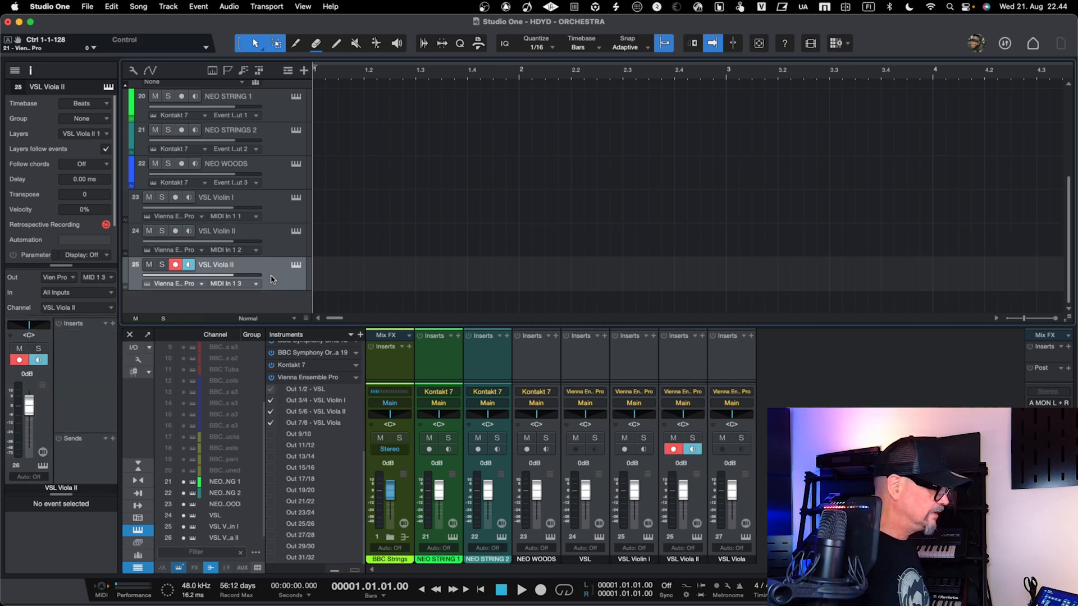
pyautogui.click(80, 312)
pyautogui.click(83, 368)
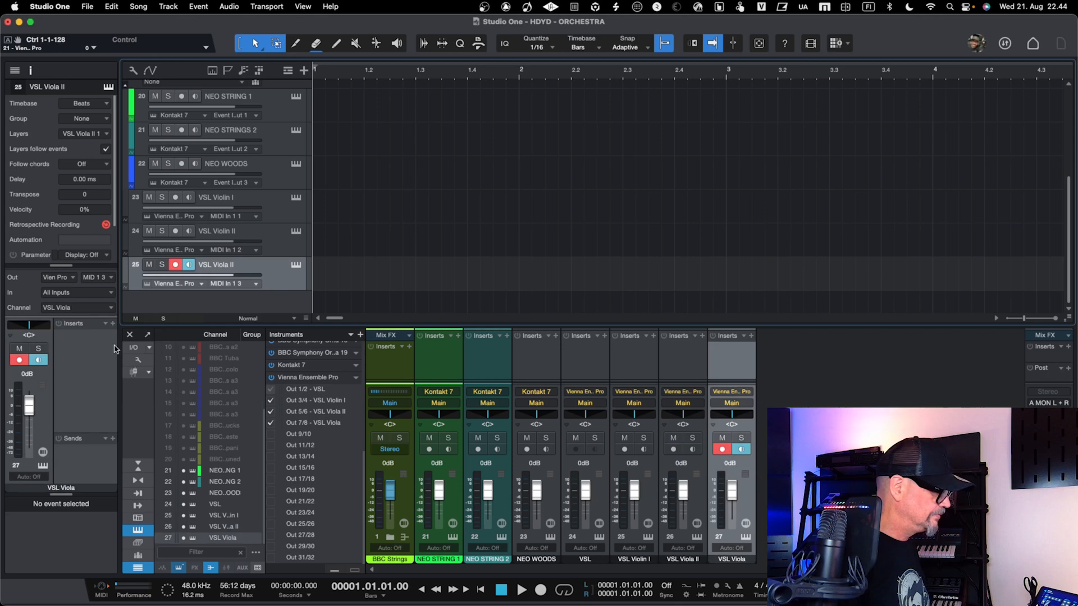
pyautogui.doubleClick(250, 264)
pyautogui.click(247, 264)
pyautogui.press('BackSpace')
pyautogui.press('BackSpace')
pyautogui.press('BackSpace')
pyautogui.press('BackSpace')
pyautogui.press('BackSpace')
pyautogui.press('BackSpace')
pyautogui.press('BackSpace')
pyautogui.press('BackSpace')
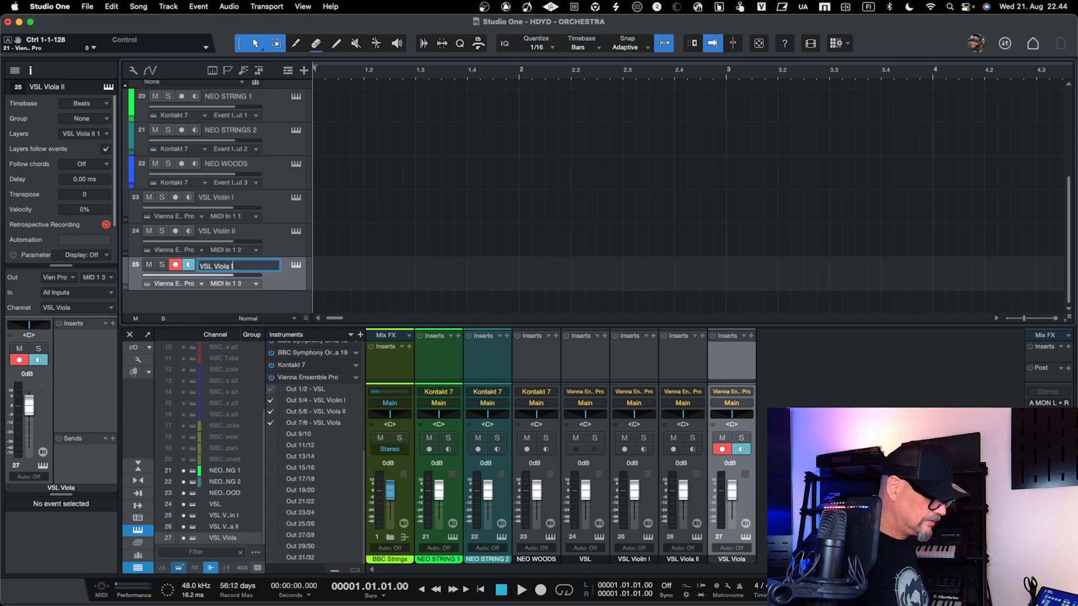
pyautogui.write('Viola')
pyautogui.press('Return')
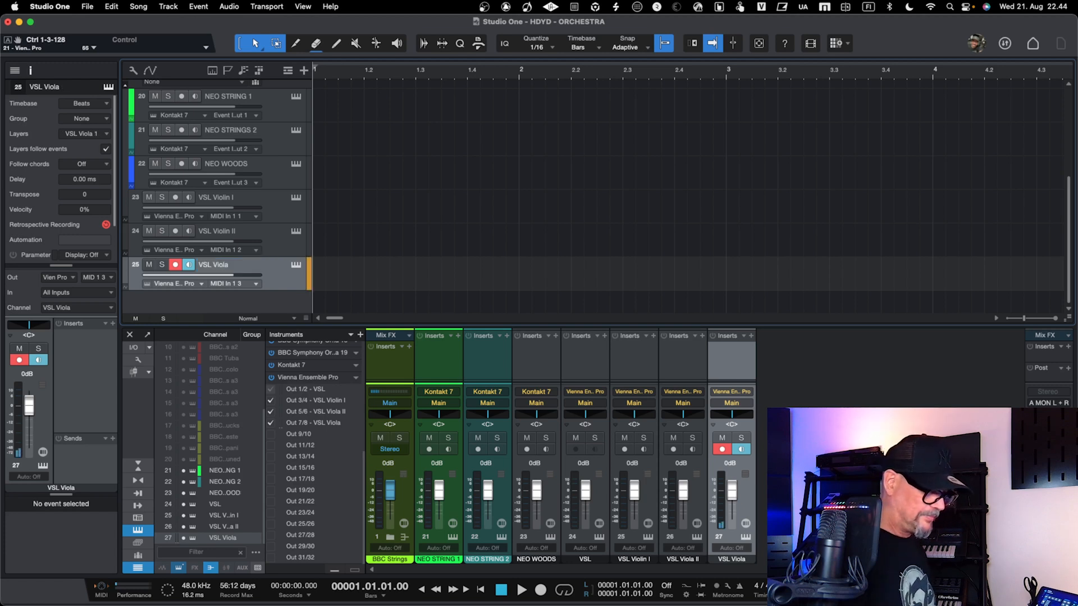
# - Pack the VSL Violin I, VSL Violin II and VSL Viola tracks into a folder and name it VSL STRINGS
pyautogui.press('Up')
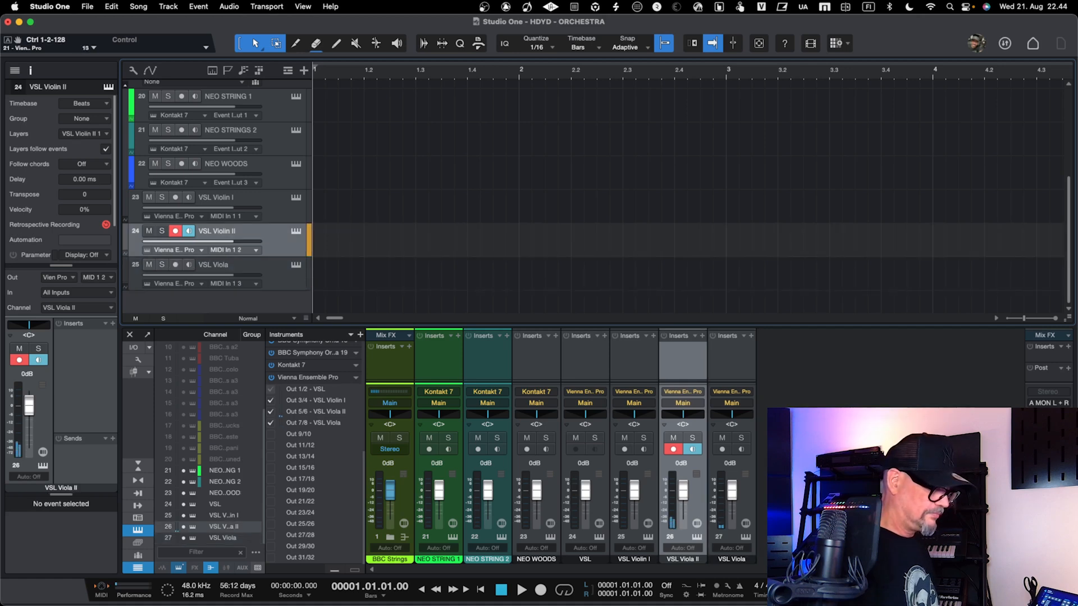
pyautogui.press('Up')
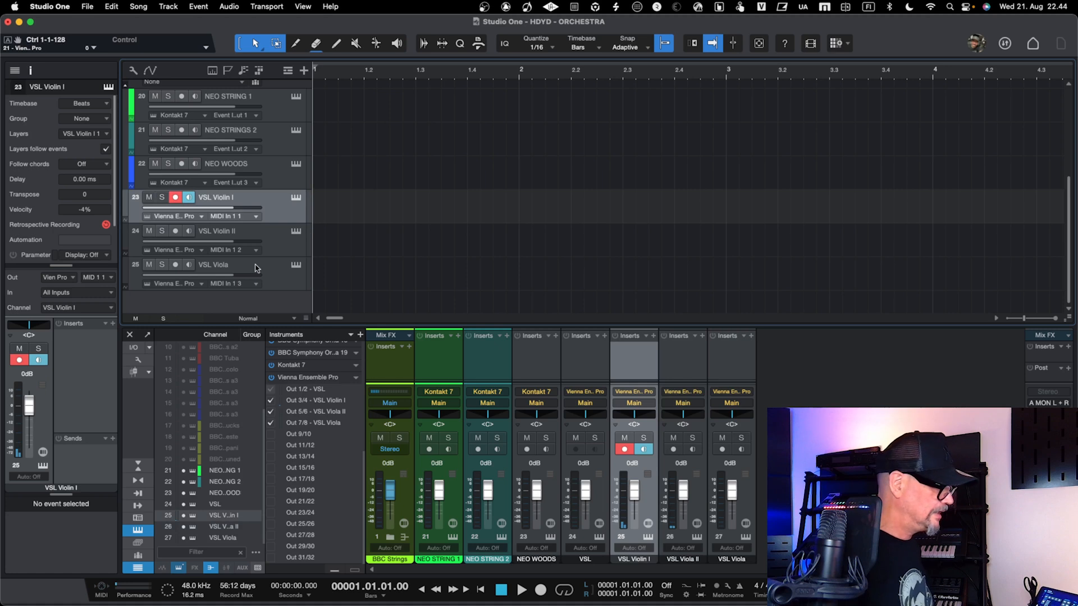
pyautogui.keyDown('shift'); pyautogui.click(271, 282); pyautogui.keyUp('shift')
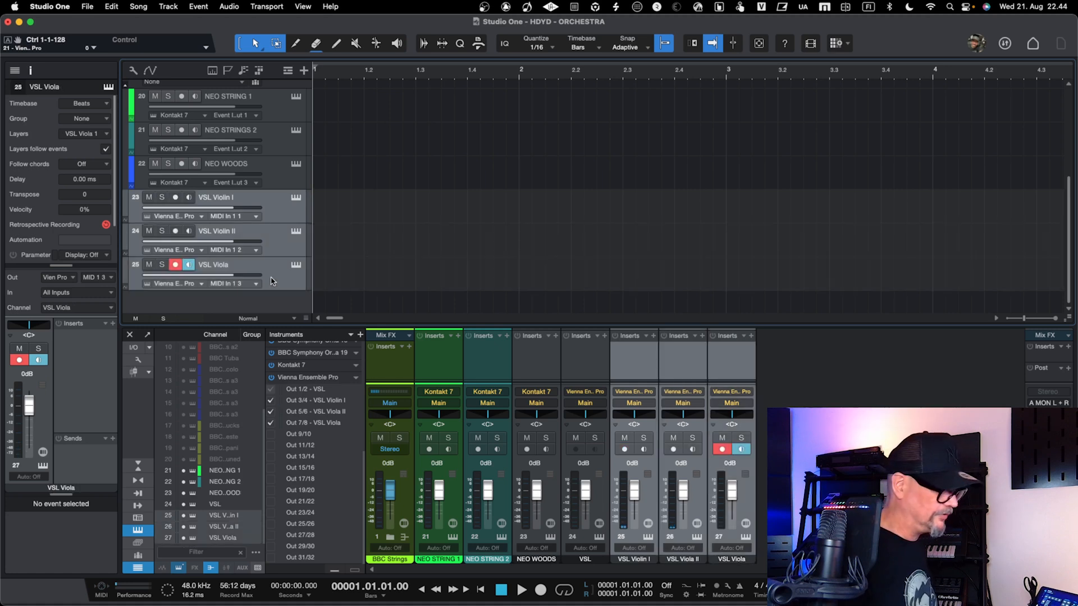
pyautogui.press('super+shift+f')
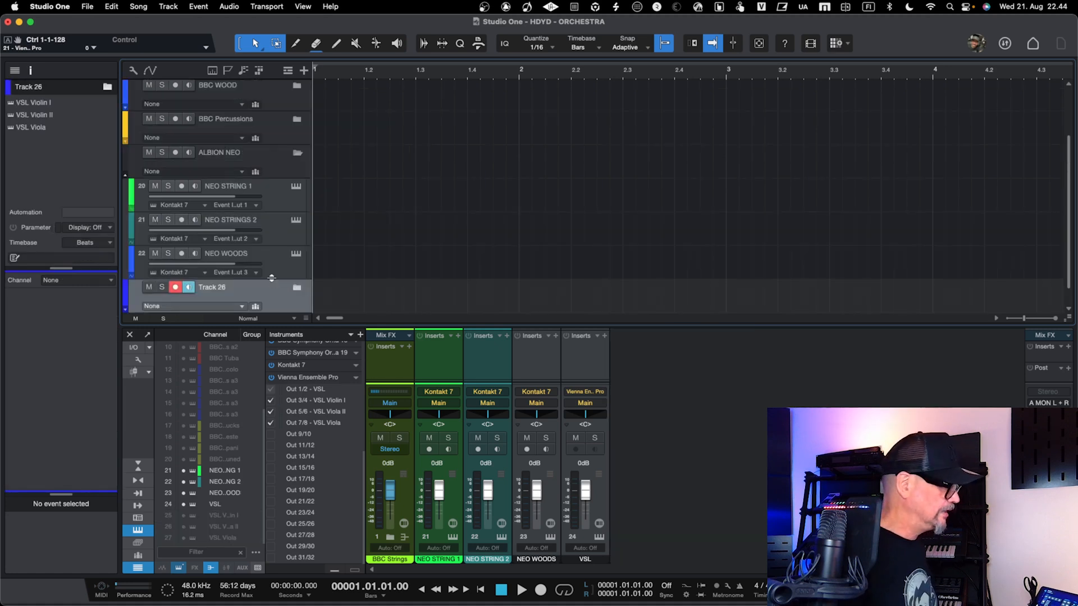
pyautogui.scroll(-1, 268, 265)
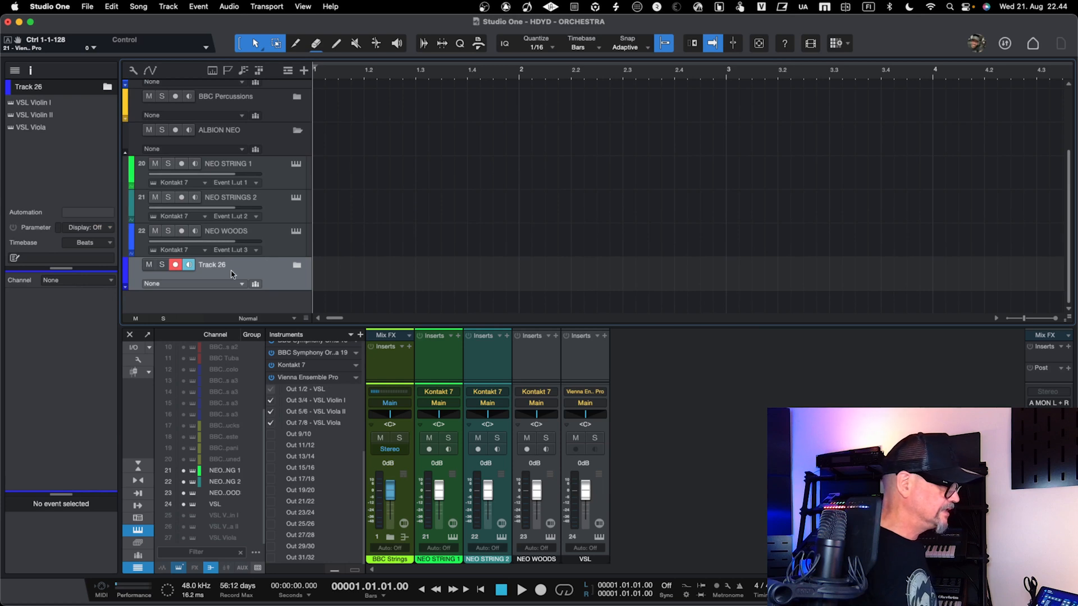
pyautogui.doubleClick(216, 265)
pyautogui.write('VSL Sty')
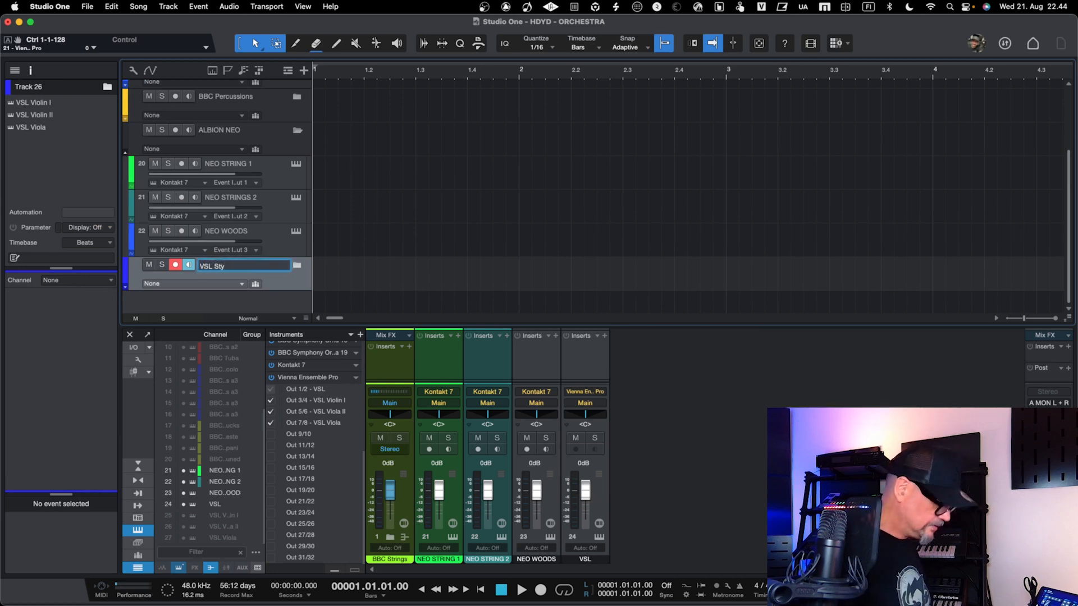
pyautogui.press('BackSpace')
pyautogui.press('BackSpace')
pyautogui.write('STRINGS')
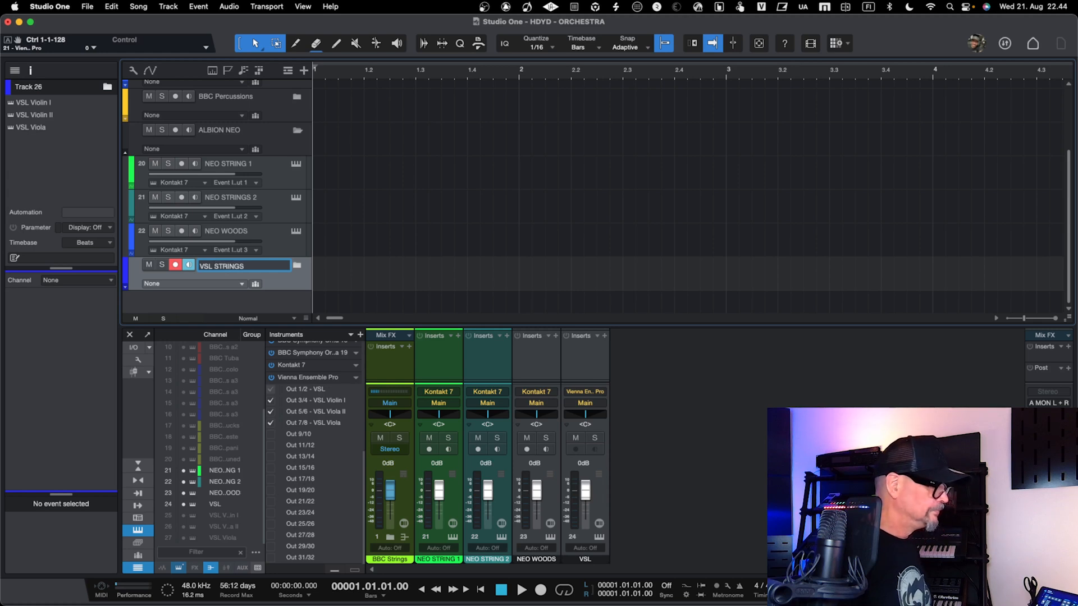
pyautogui.press('Return')
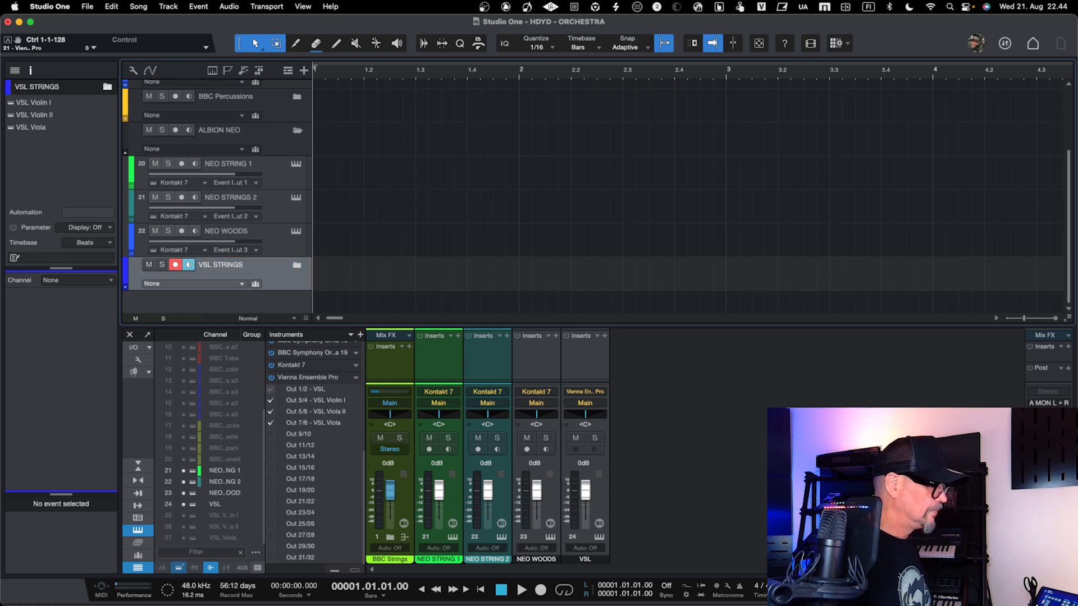
# - Expand the VSL STRINGS folder and color it and its three tracks bright green
pyautogui.doubleClick(260, 277)
pyautogui.scroll(-3, 277, 257)
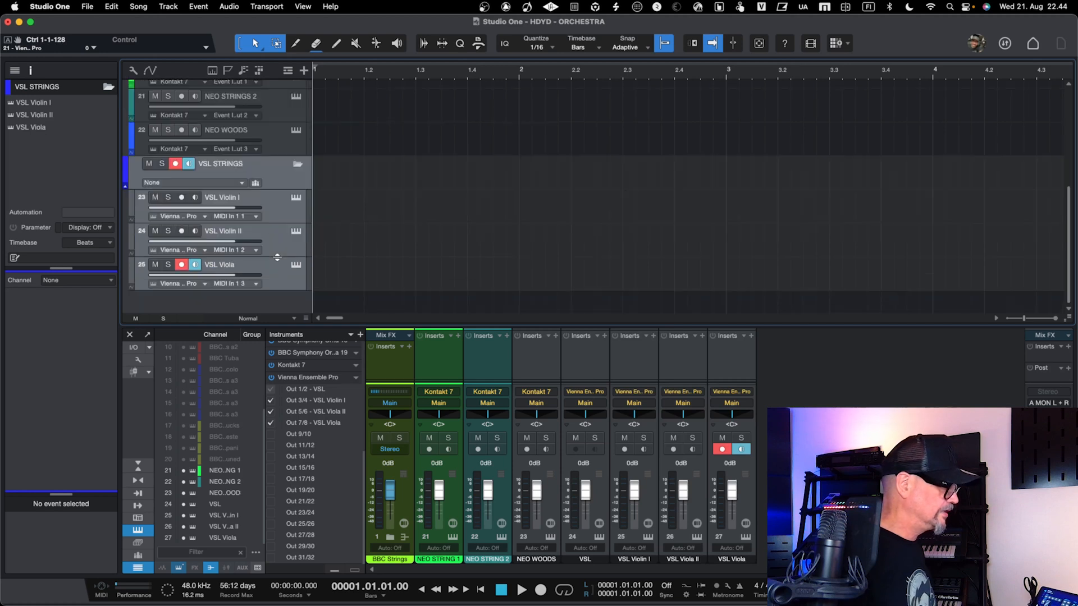
pyautogui.click(128, 174)
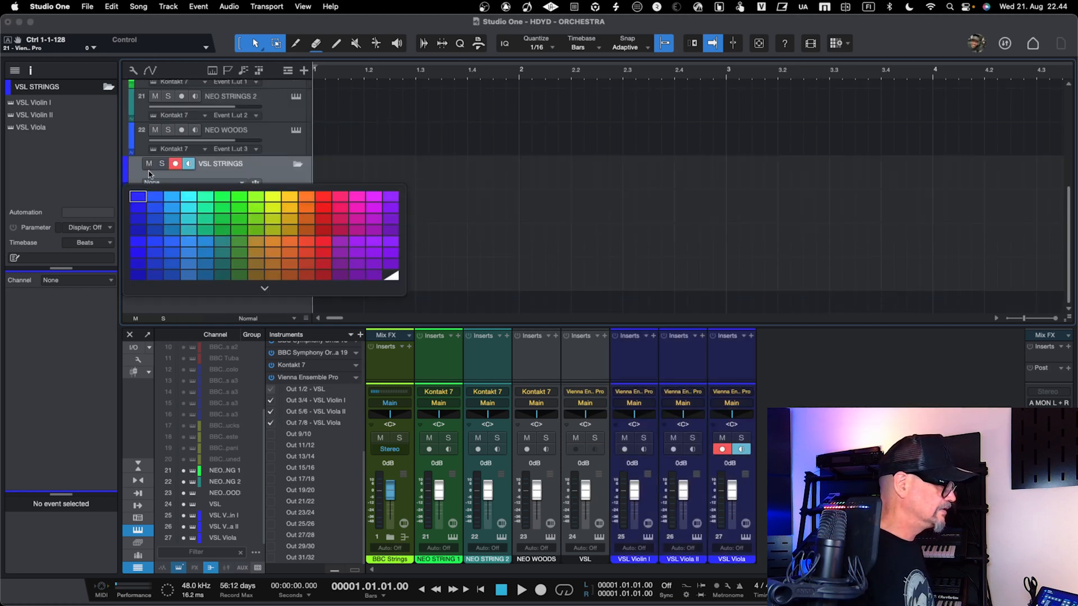
pyautogui.click(246, 192)
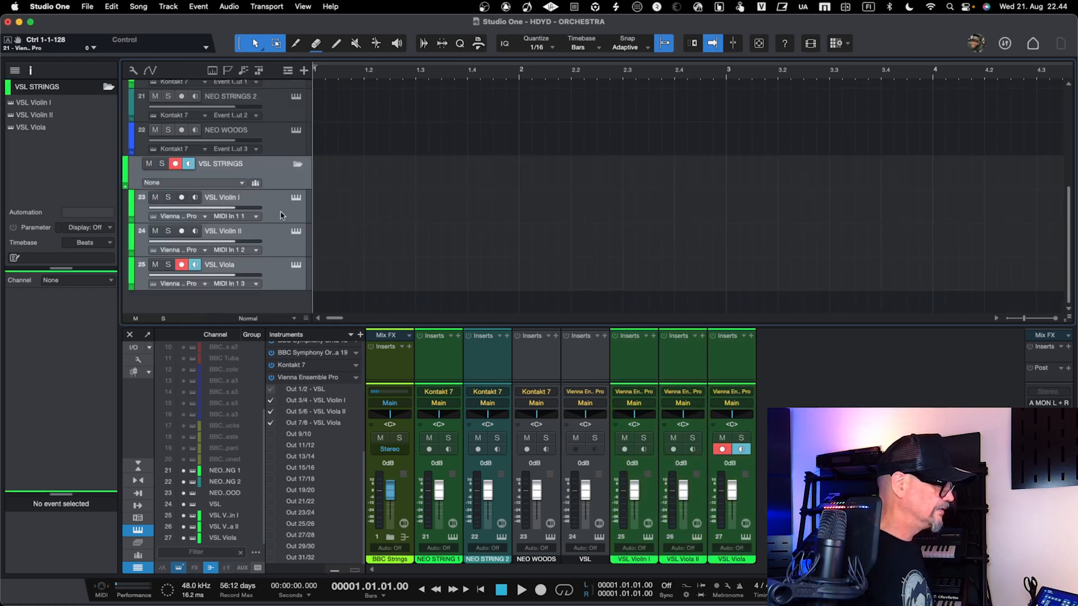
# - View the WOODWINDS instance in Vienna Ensemble Pro Server, then return to Studio One and collapse the VSL STRINGS folder
pyautogui.click(288, 176)
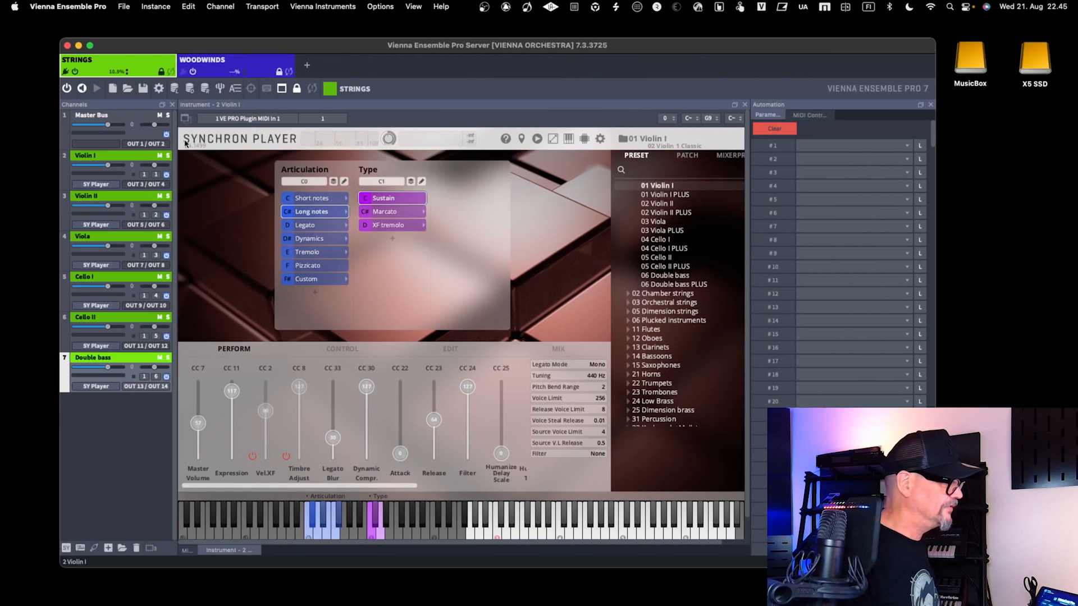
pyautogui.click(229, 63)
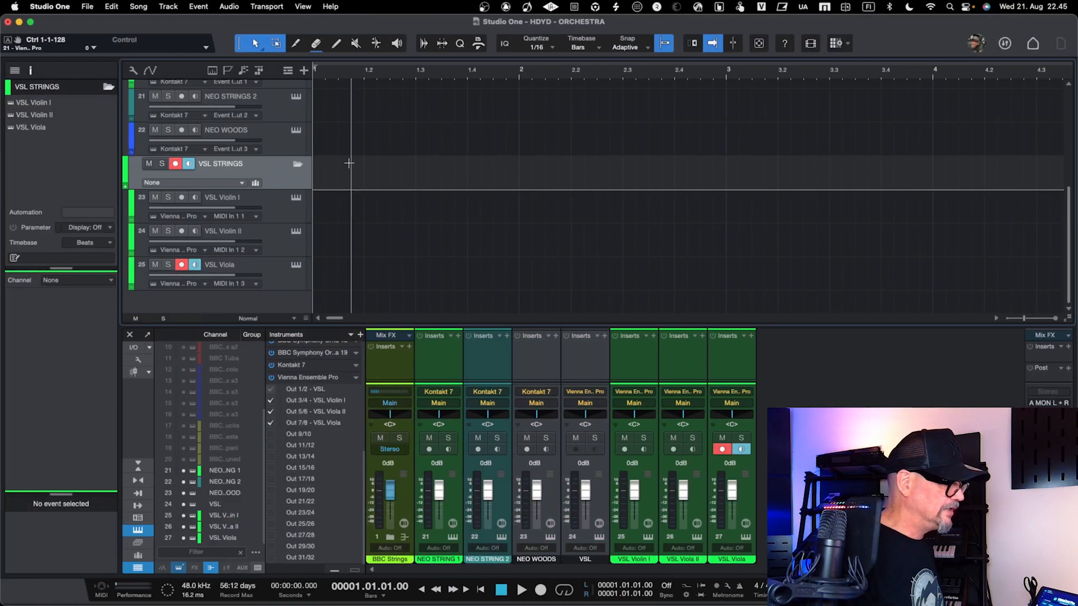
pyautogui.click(297, 165)
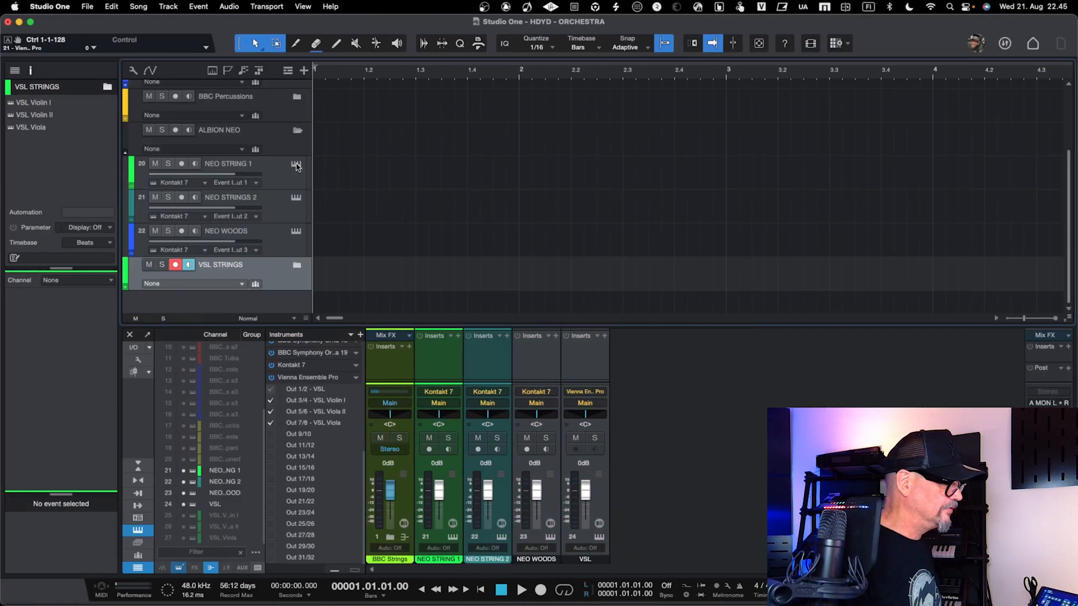
# - Add a second Vienna Ensemble Pro instrument from the VSL vendor folder as a new track below VSL STRINGS
pyautogui.press('F5')
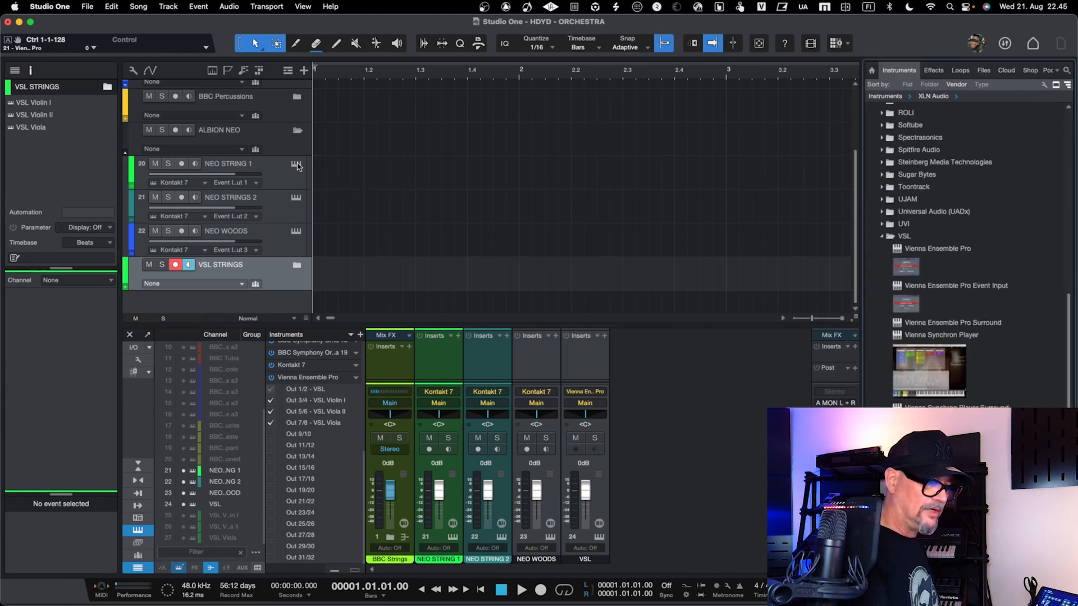
pyautogui.press('Up')
pyautogui.press('Up')
pyautogui.press('Up')
pyautogui.press('Up')
pyautogui.press('Up')
pyautogui.press('Up')
pyautogui.press('Up')
pyautogui.press('Up')
pyautogui.press('Up')
pyautogui.press('Up')
pyautogui.press('Down')
pyautogui.press('Down')
pyautogui.press('Down')
pyautogui.press('Down')
pyautogui.press('Up')
pyautogui.press('Up')
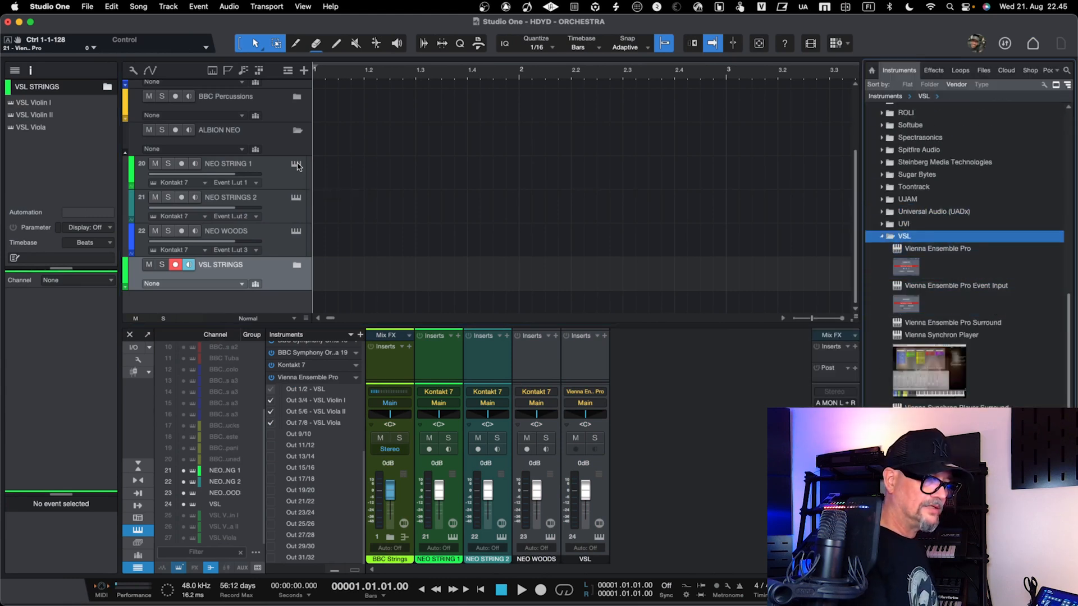
pyautogui.press('Down')
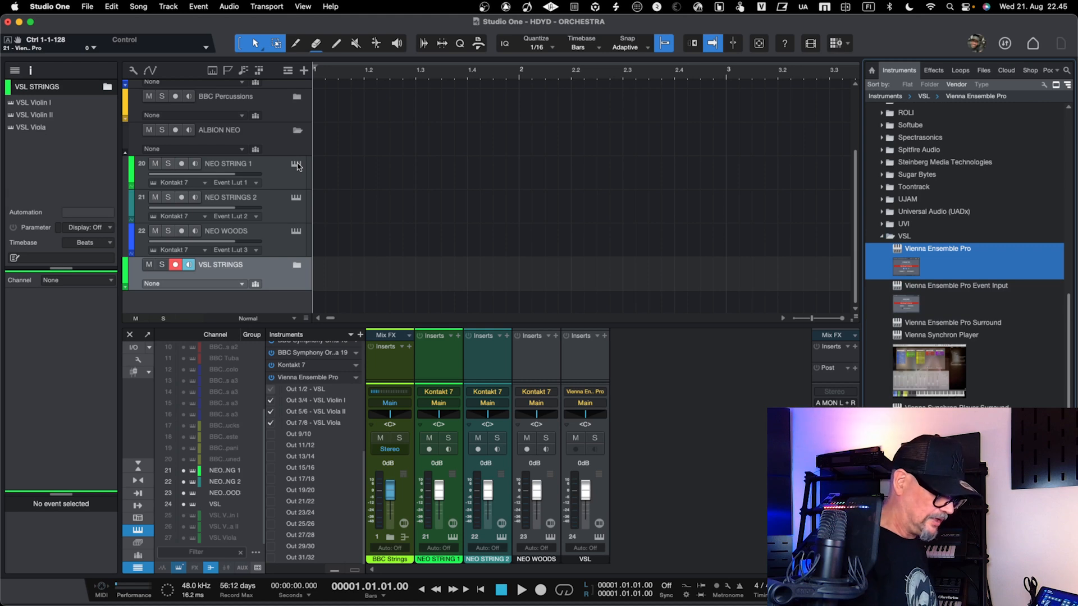
pyautogui.press('Return')
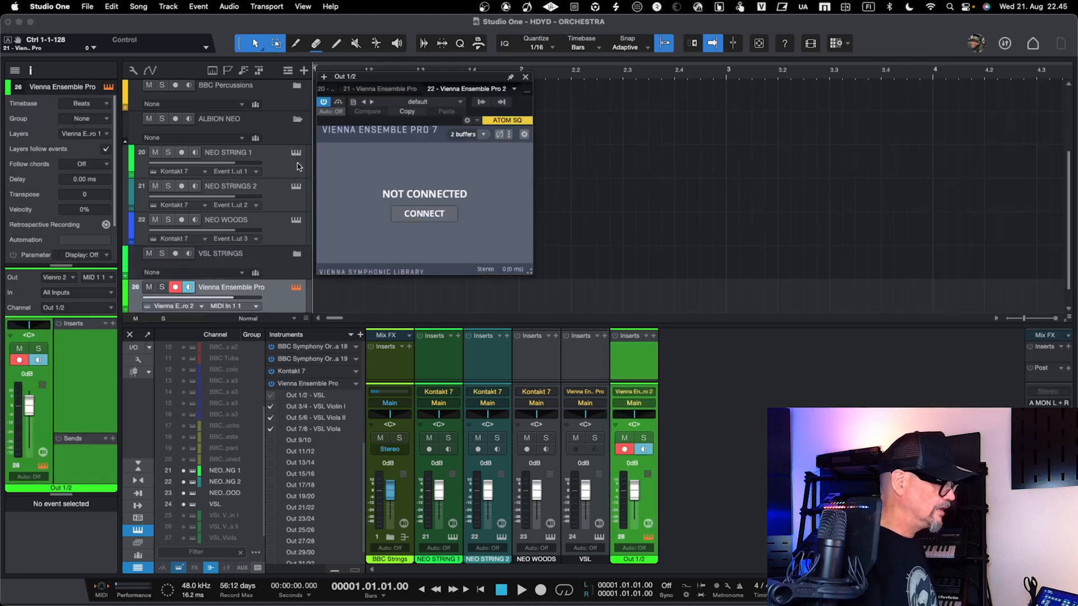
# - Connect the new Vienna Ensemble Pro plug-in to the WOODWINDS server instance and close its window
pyautogui.scroll(-1, 225, 262)
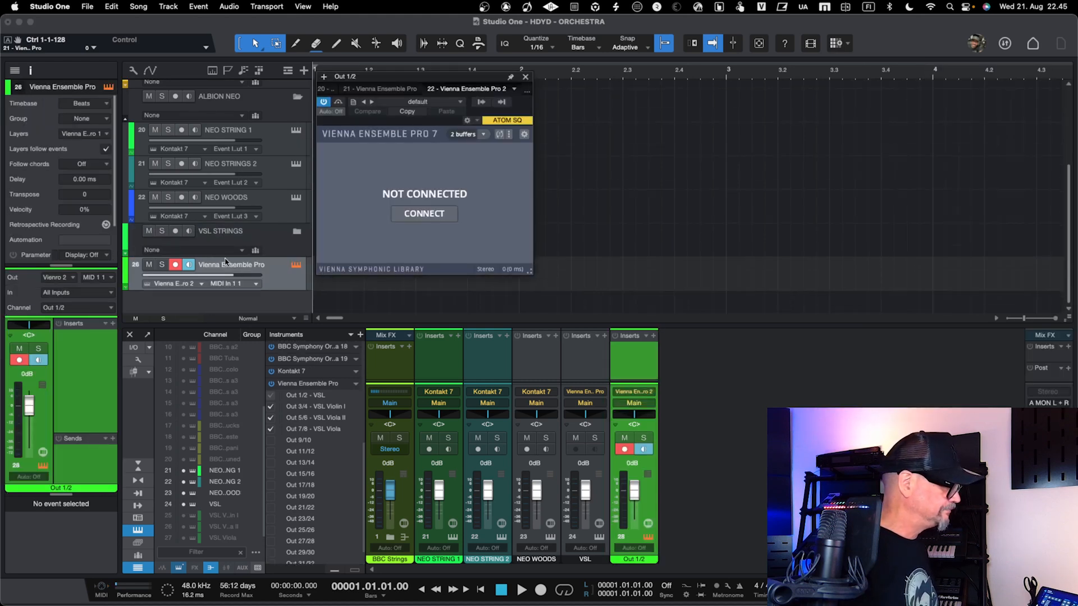
pyautogui.click(432, 214)
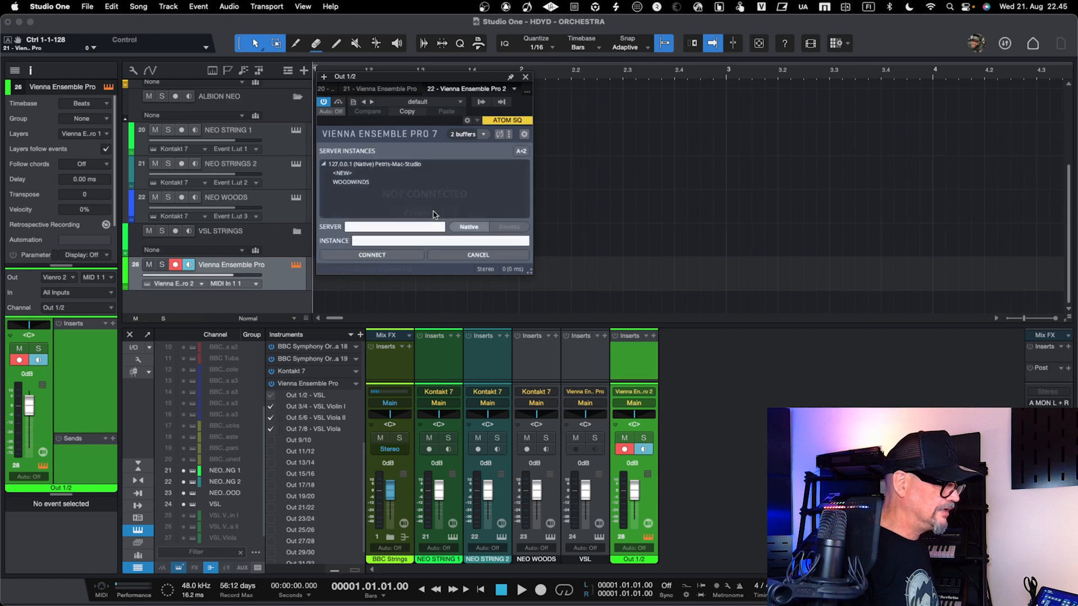
pyautogui.click(350, 183)
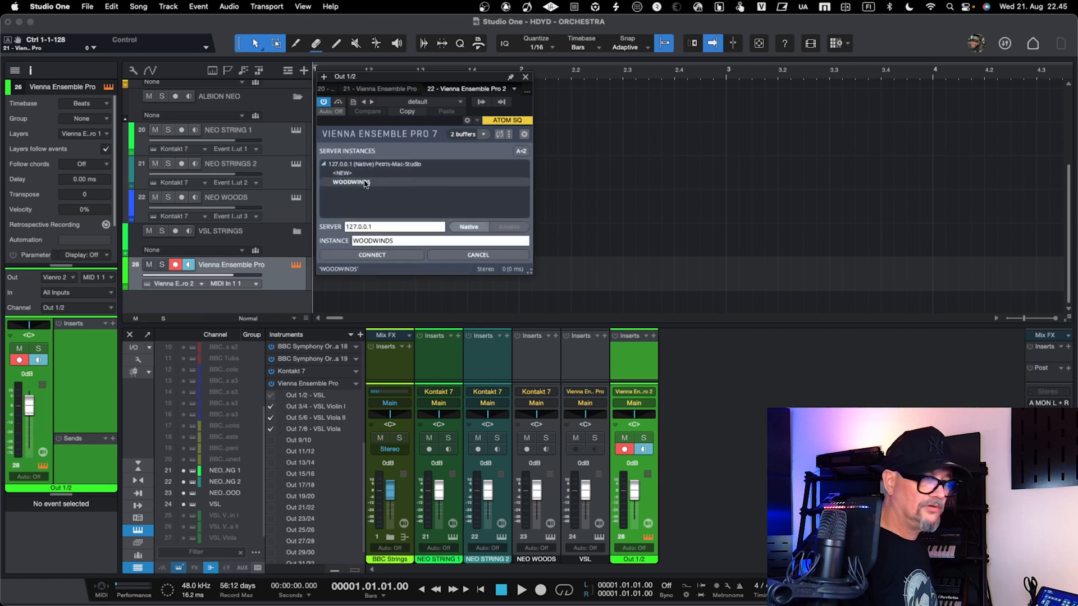
pyautogui.click(382, 255)
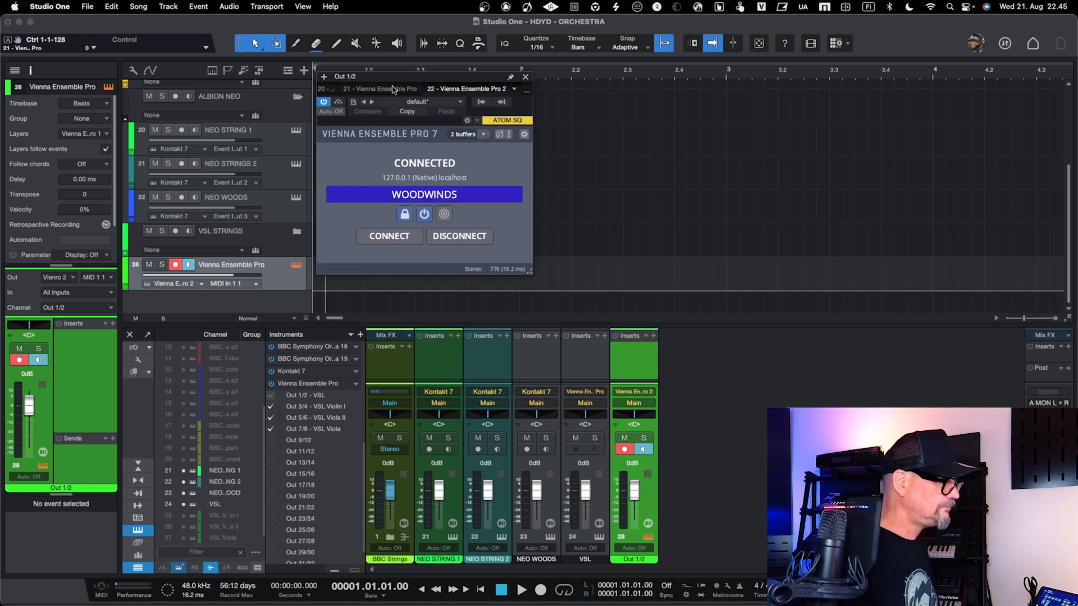
pyautogui.click(525, 77)
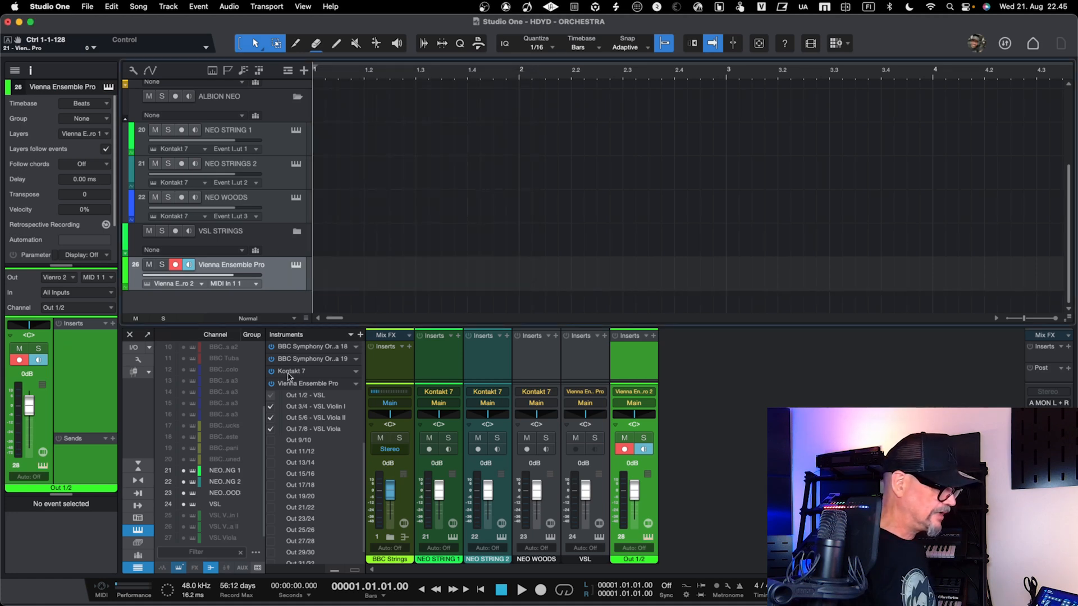
# - Enable the Out 3/4 and Out 5/6 outputs of the second Vienna Ensemble Pro instrument in the mixer
pyautogui.click(320, 384)
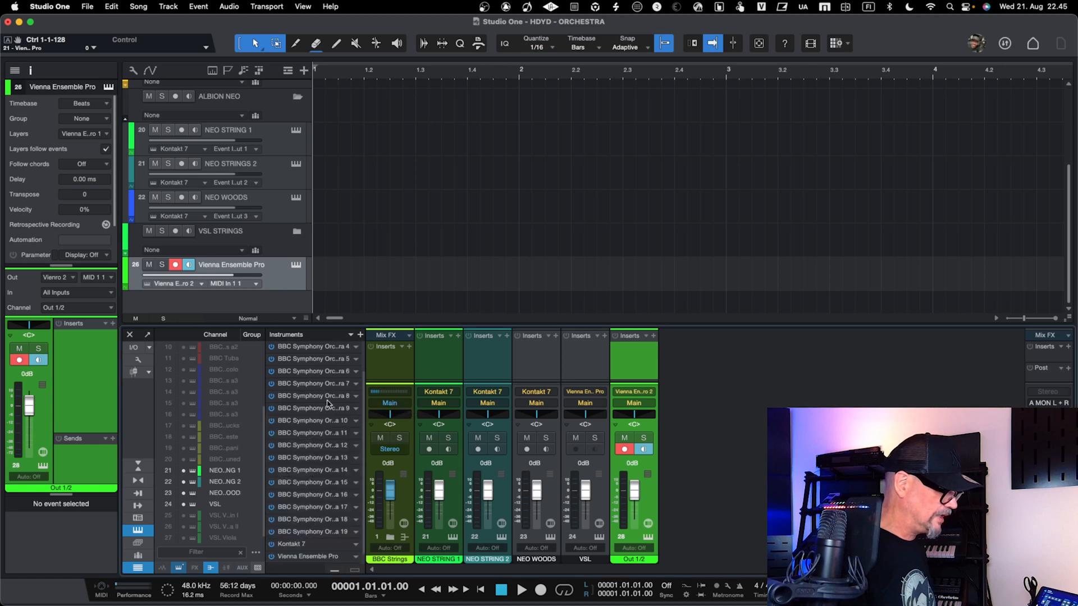
pyautogui.scroll(-1, 328, 402)
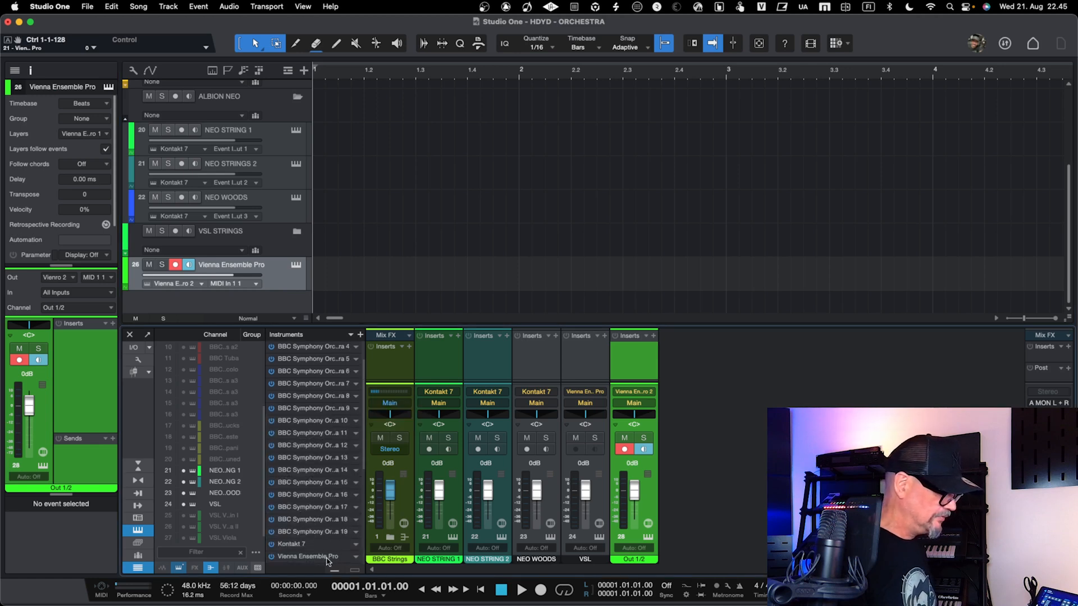
pyautogui.click(322, 557)
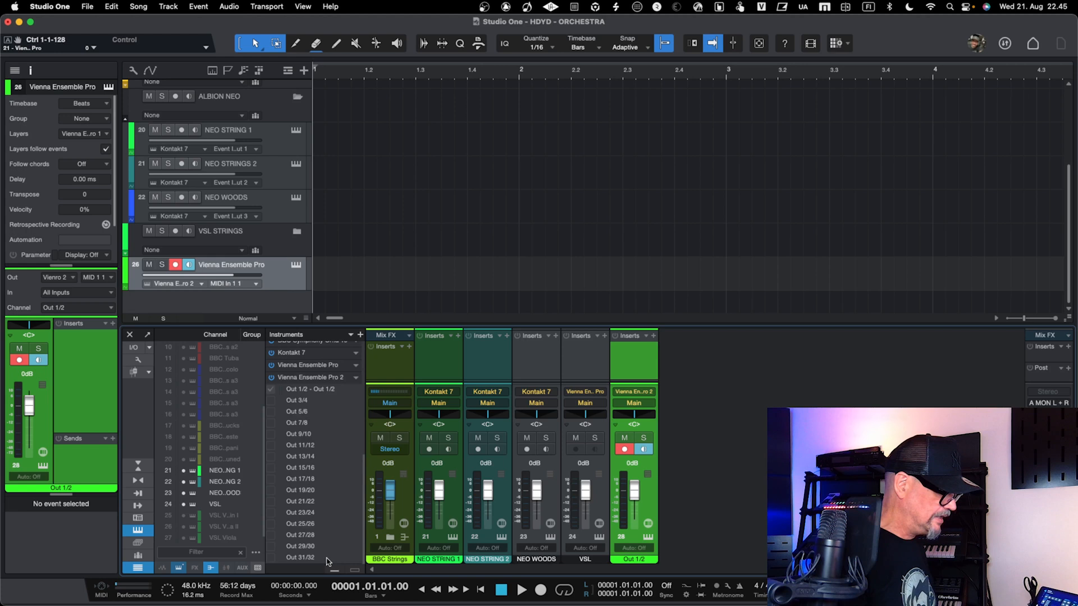
pyautogui.click(271, 401)
pyautogui.click(271, 412)
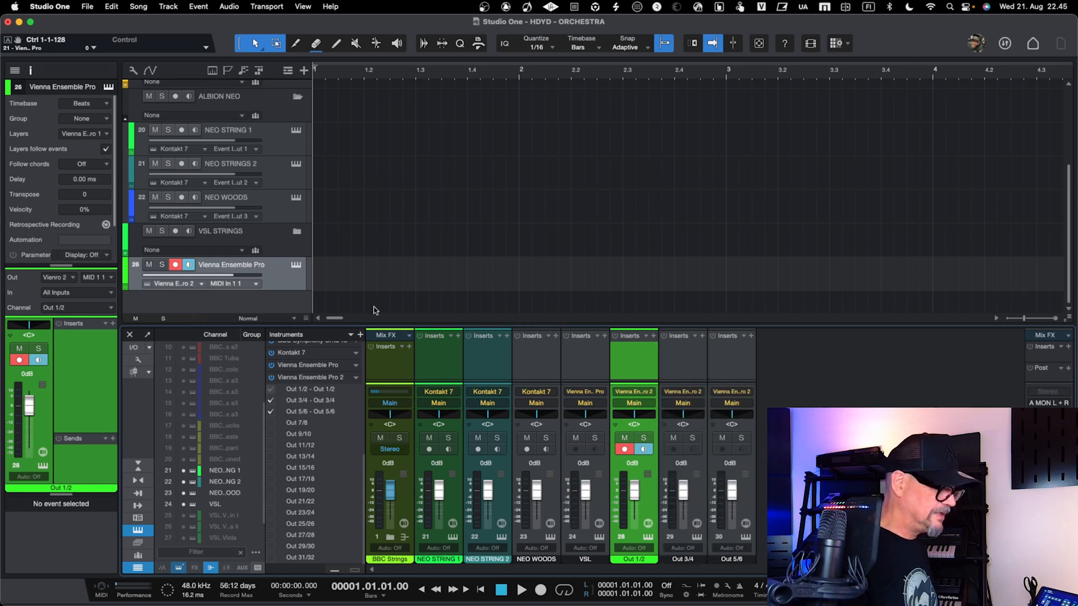
pyautogui.click(685, 370)
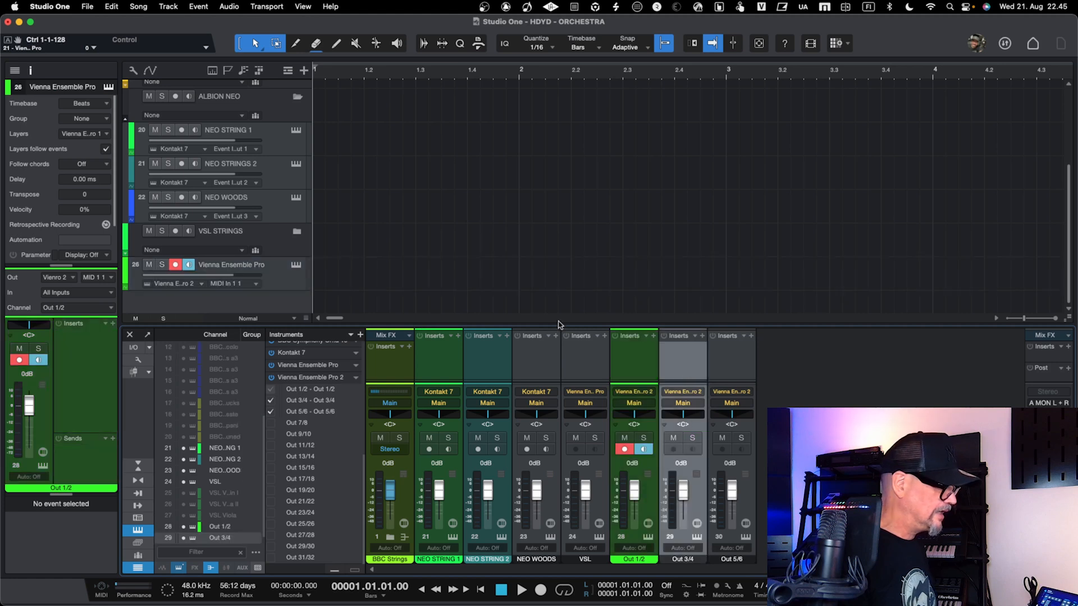
pyautogui.click(286, 277)
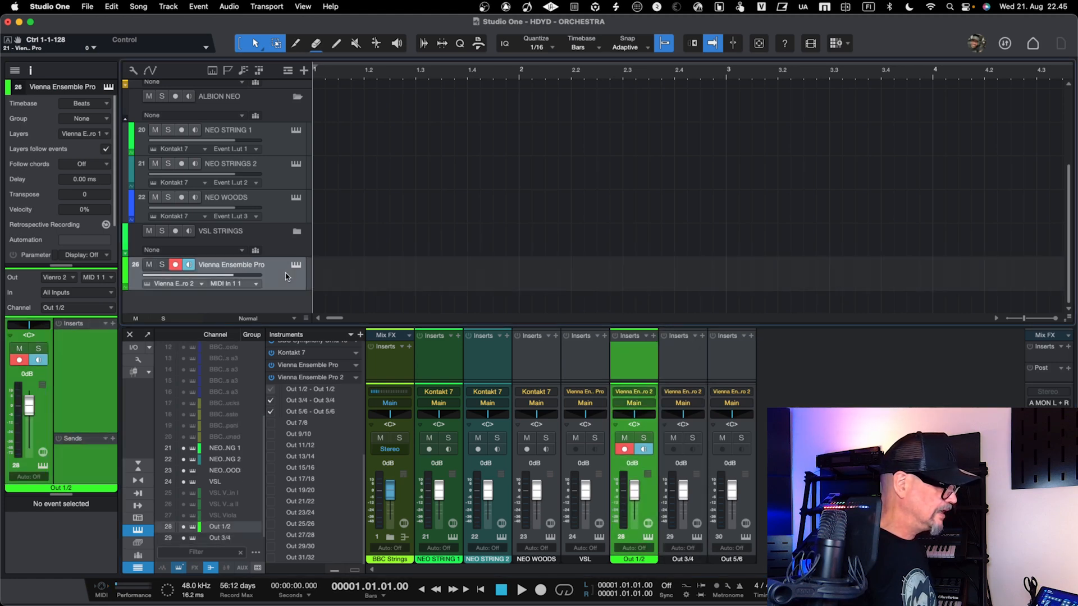
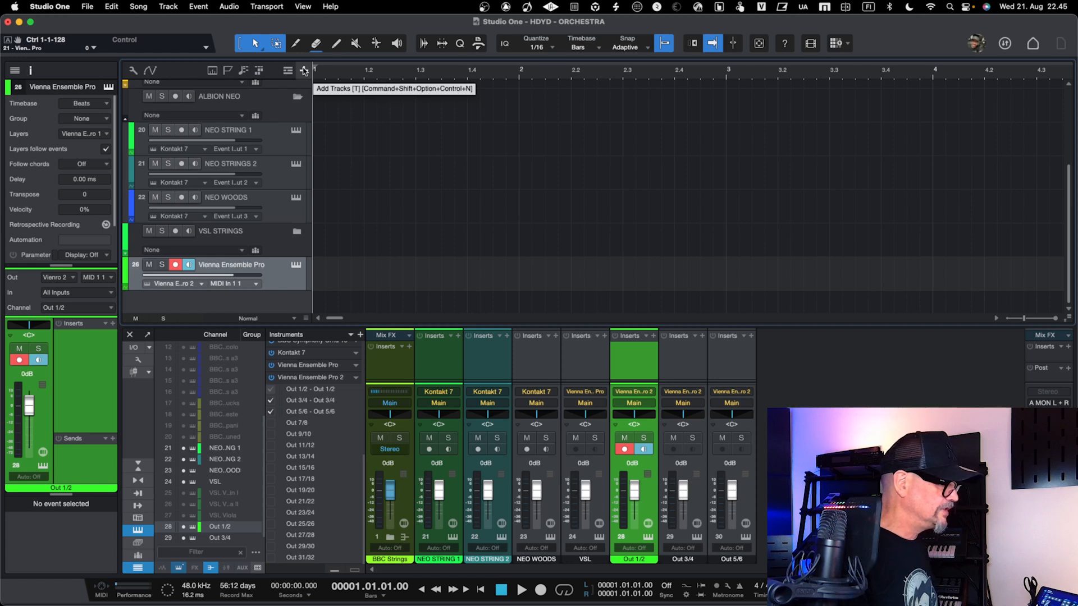
# - Add a single instrument track named TR below the Vienna Ensemble Pro track
pyautogui.click(304, 70)
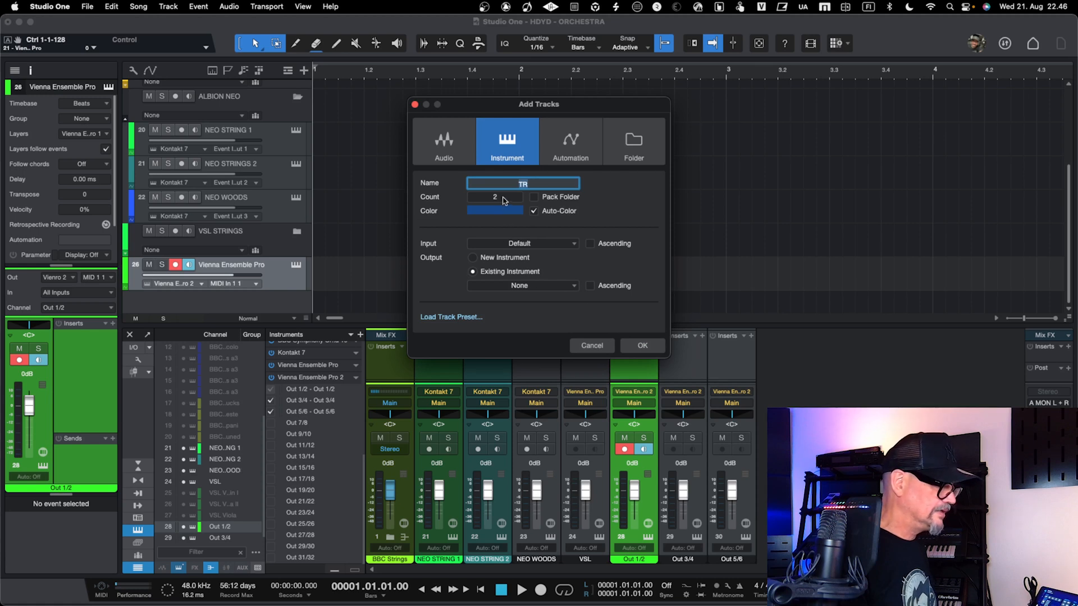
pyautogui.click(503, 197)
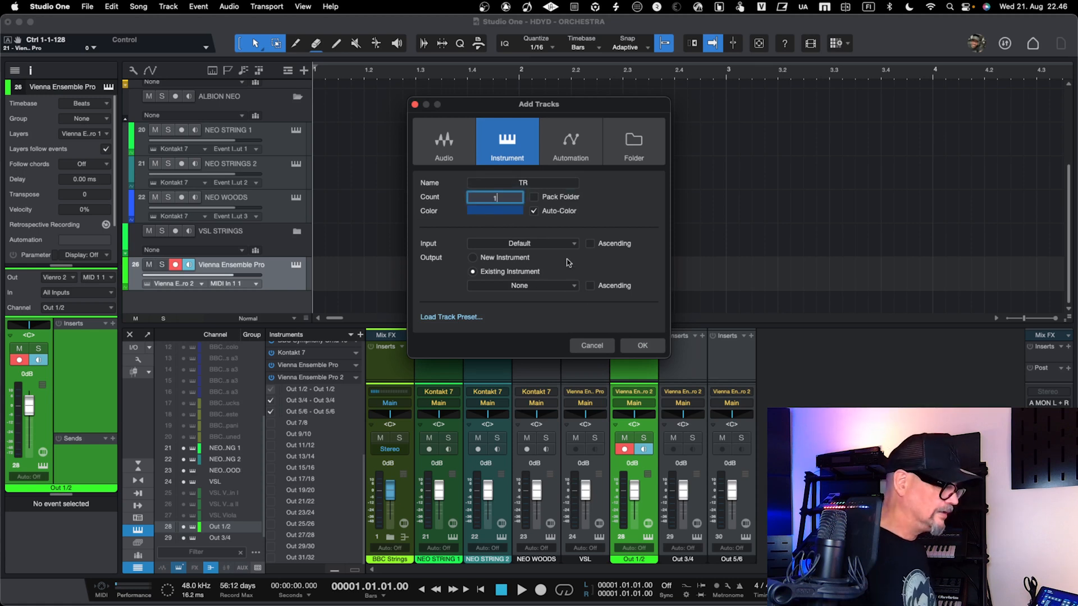
pyautogui.click(632, 347)
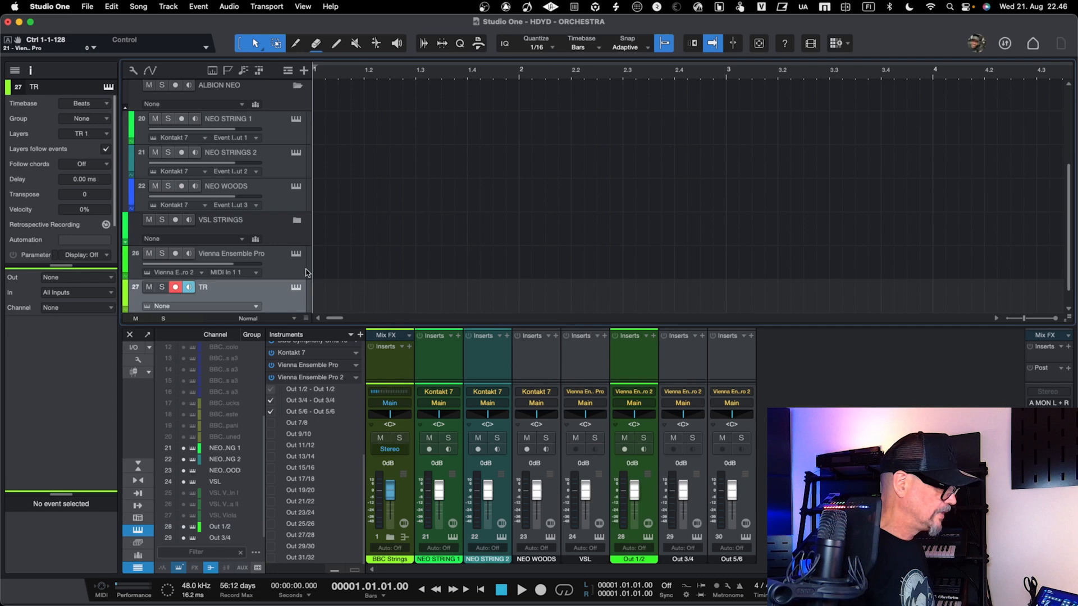
# - Assign the second Vienna Ensemble Pro instrument's first track to the Out 3/4 channel
pyautogui.click(275, 260)
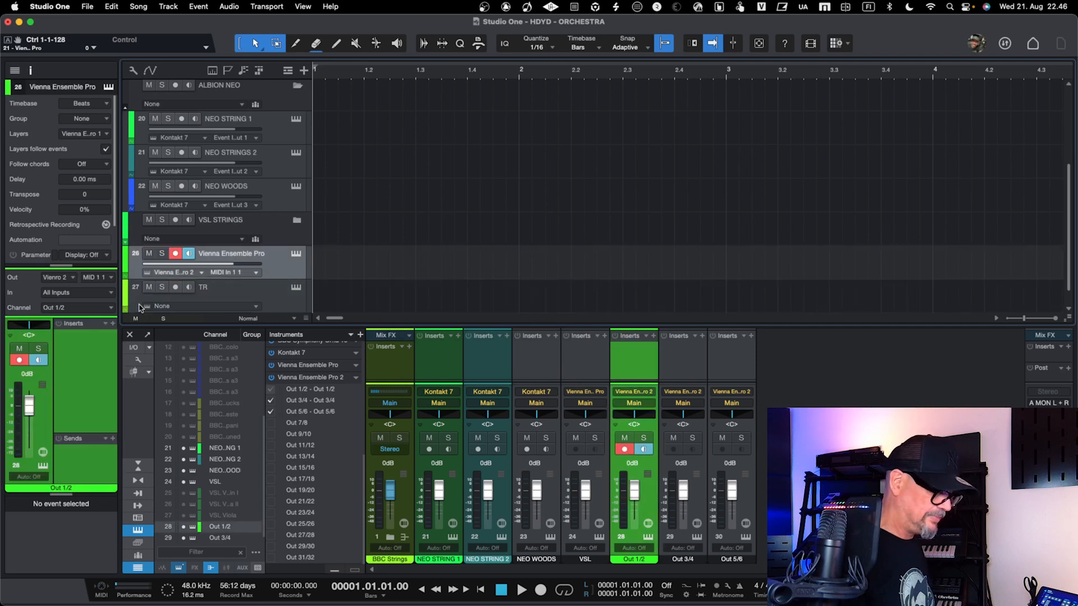
pyautogui.click(90, 310)
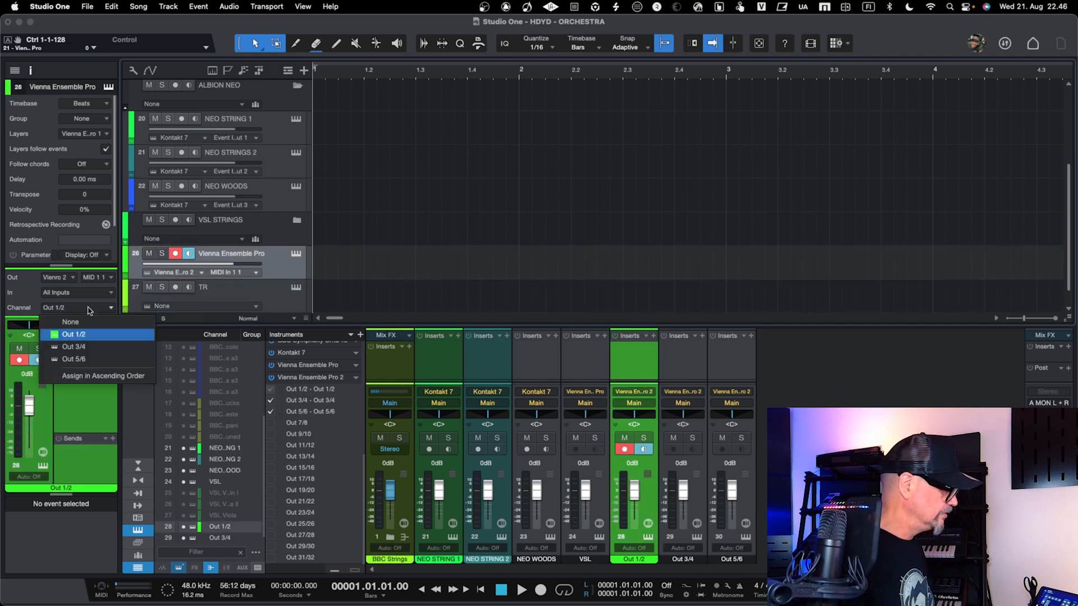
pyautogui.click(82, 346)
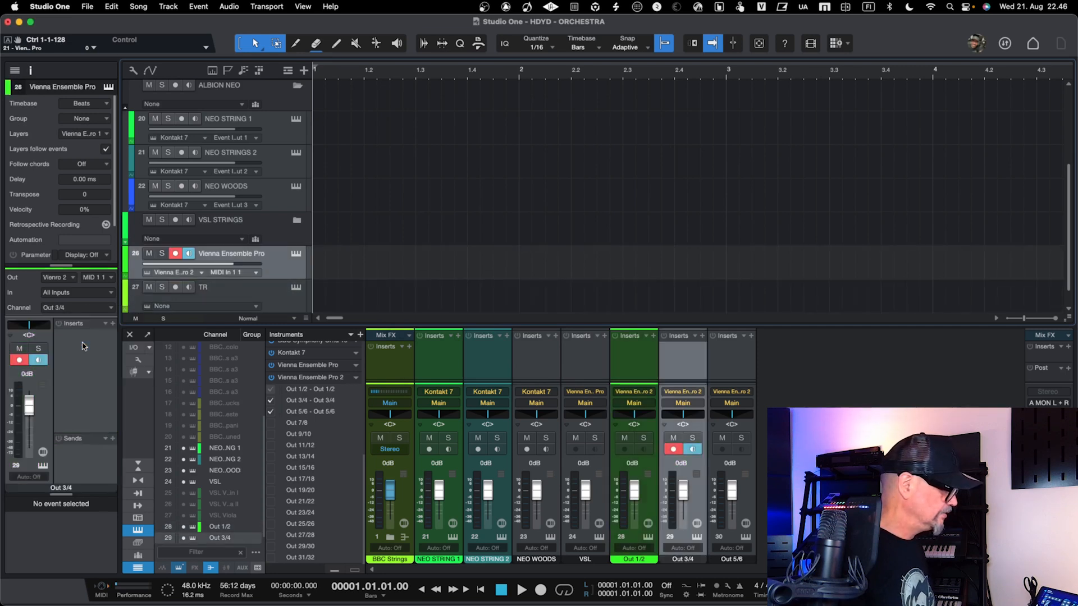
# - Route the output of the TR track to the Vienna Ensemble Pro 2 instrument
pyautogui.click(227, 291)
pyautogui.click(63, 310)
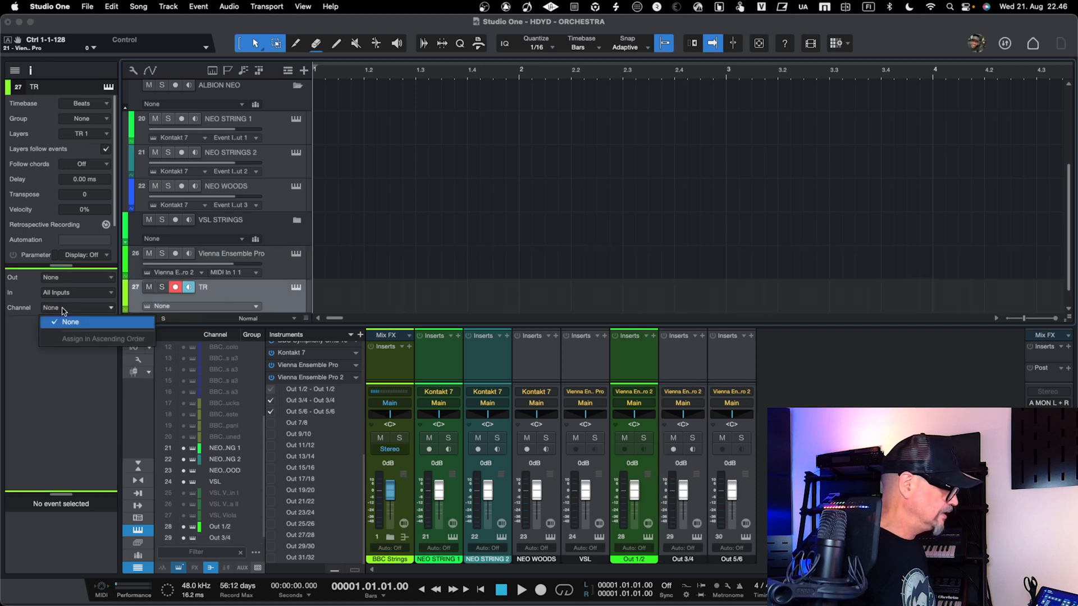
pyautogui.click(66, 310)
pyautogui.click(64, 292)
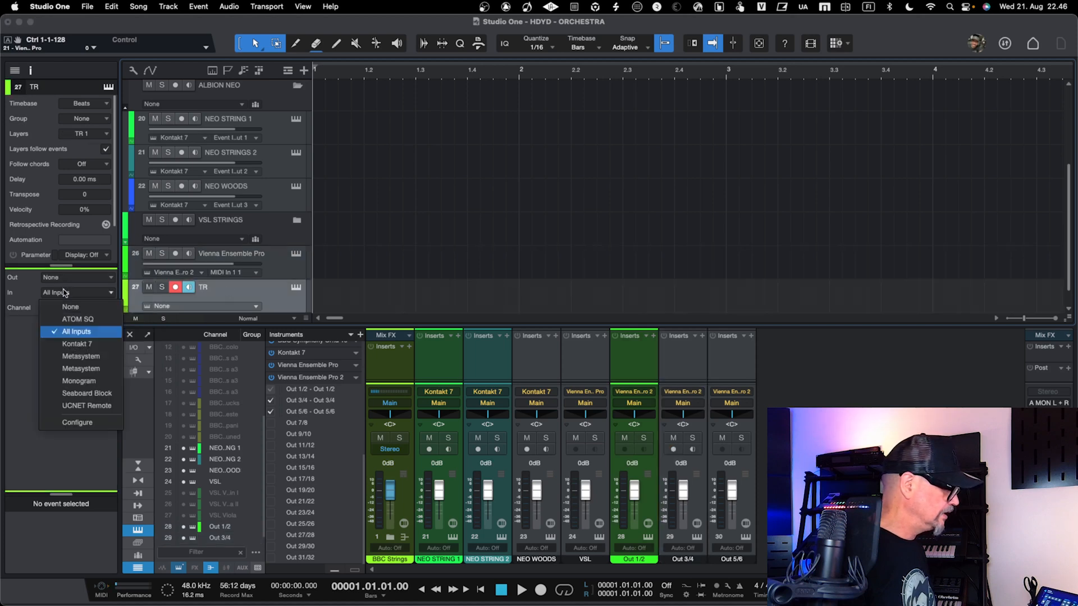
pyautogui.click(63, 293)
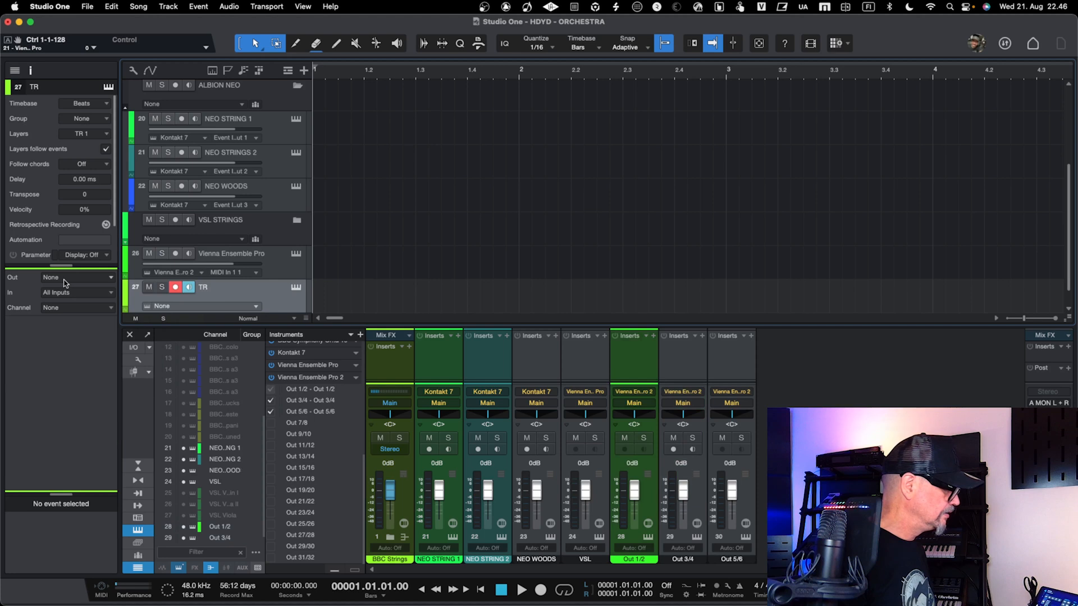
pyautogui.click(65, 279)
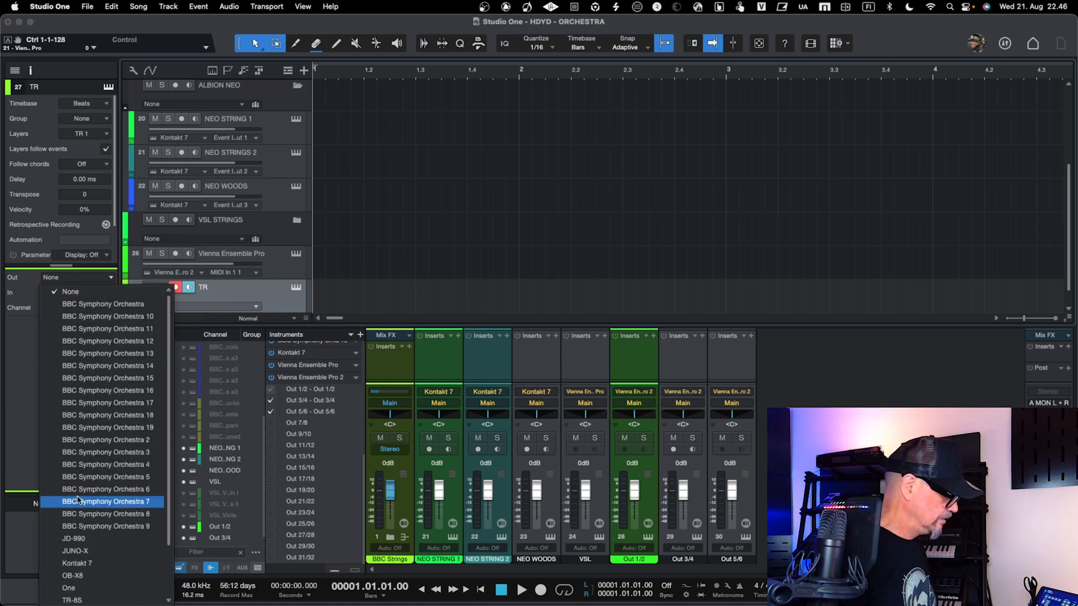
pyautogui.scroll(-3, 83, 526)
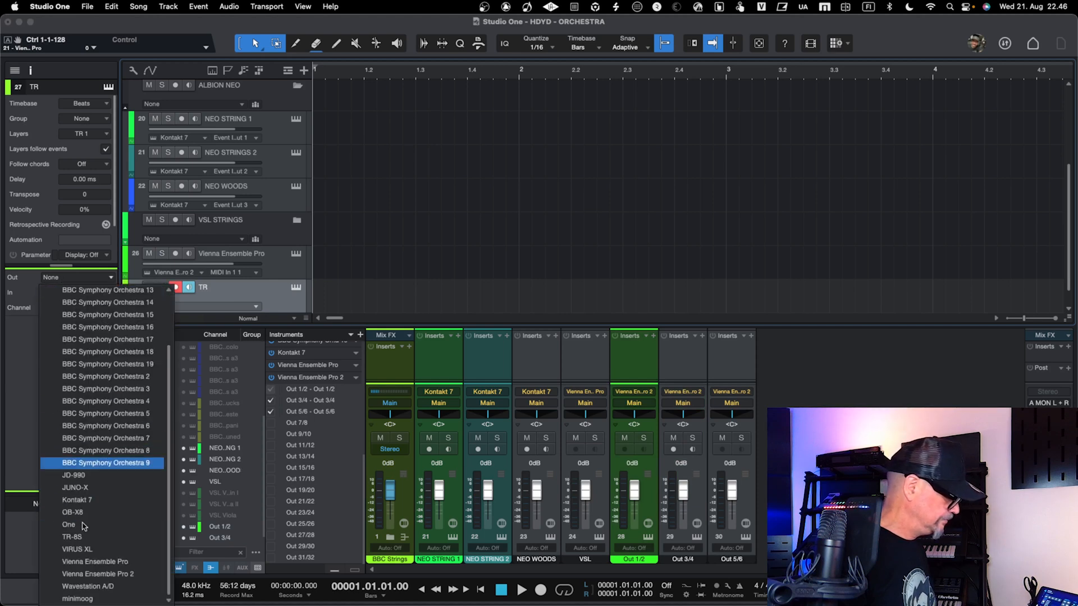
pyautogui.click(85, 574)
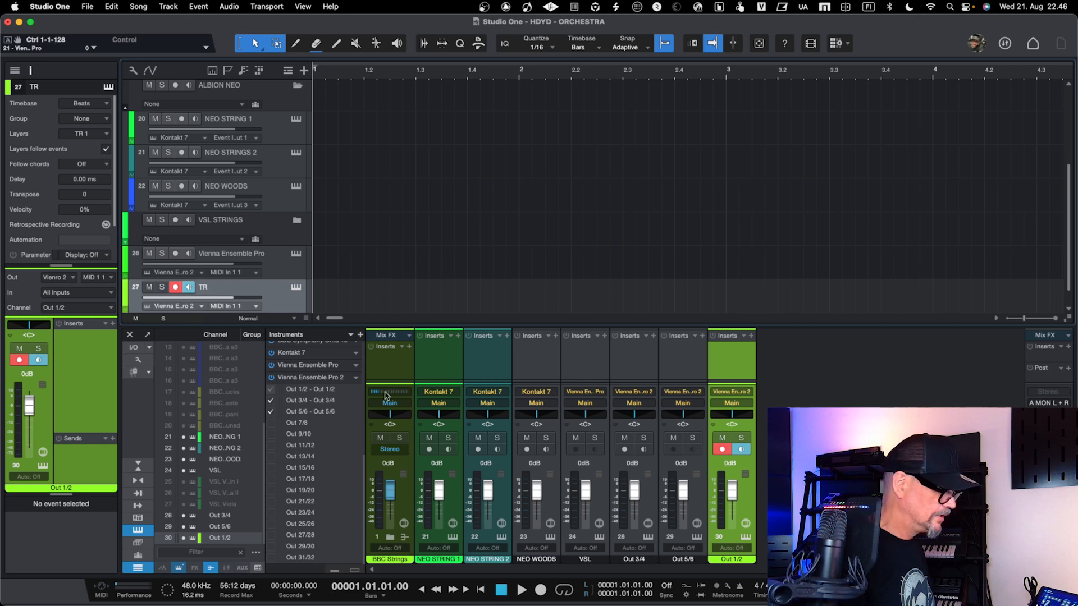
# - Assign the TR track to the Out 5/6 channel and check the channel links of both Vienna Ensemble Pro 2 tracks
pyautogui.click(87, 308)
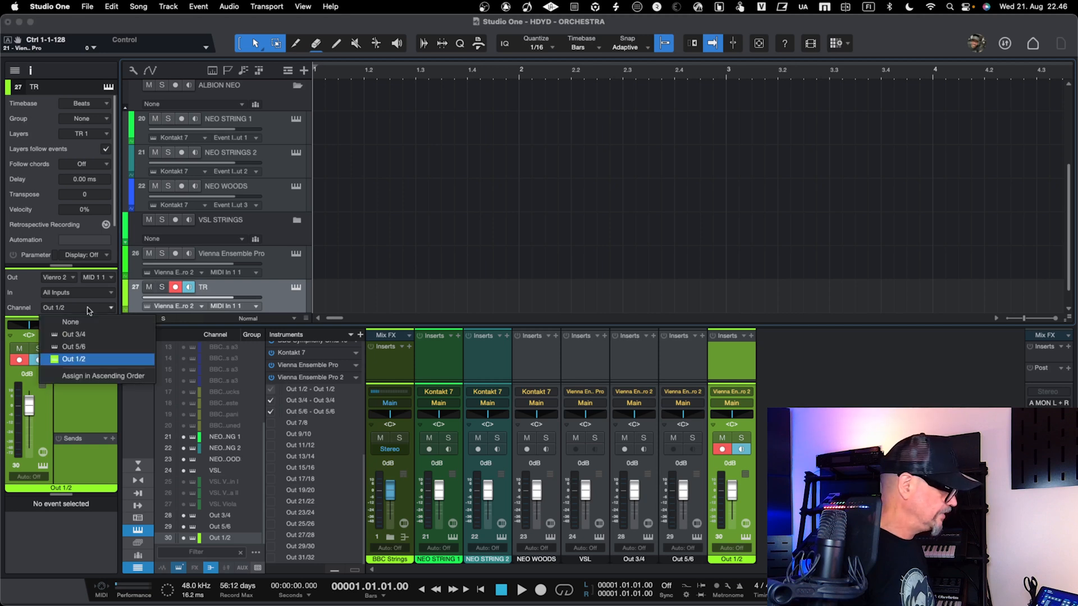
pyautogui.click(90, 344)
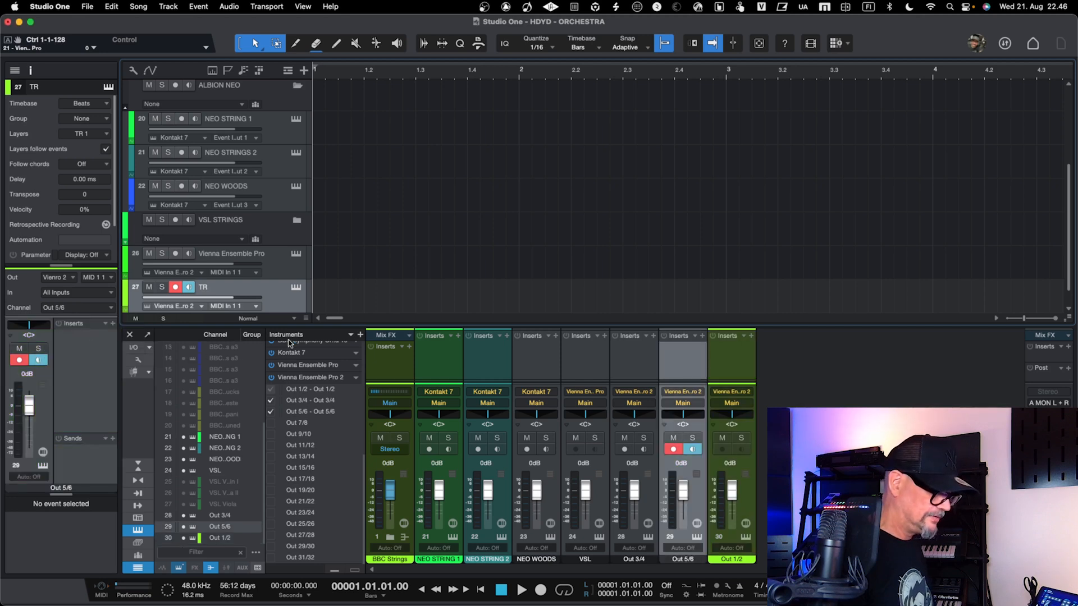
pyautogui.click(269, 265)
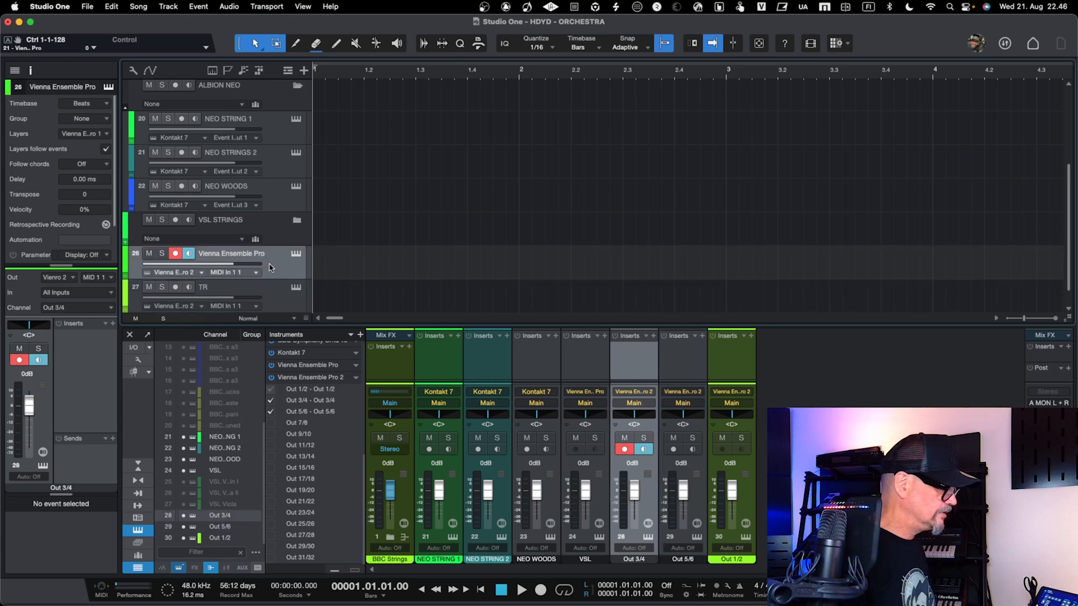
pyautogui.click(275, 299)
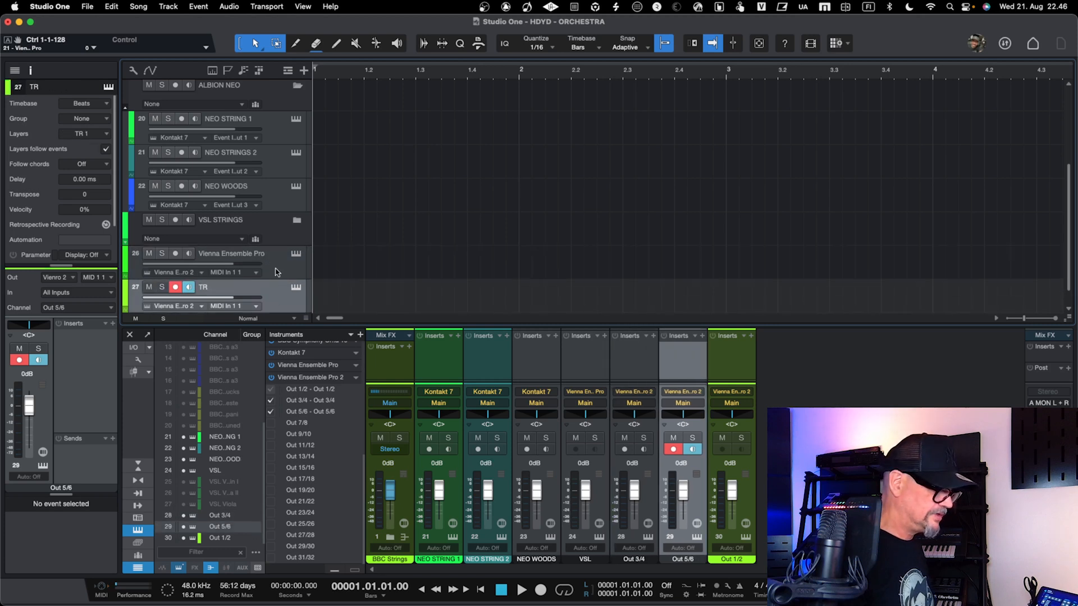
pyautogui.scroll(-1, 275, 272)
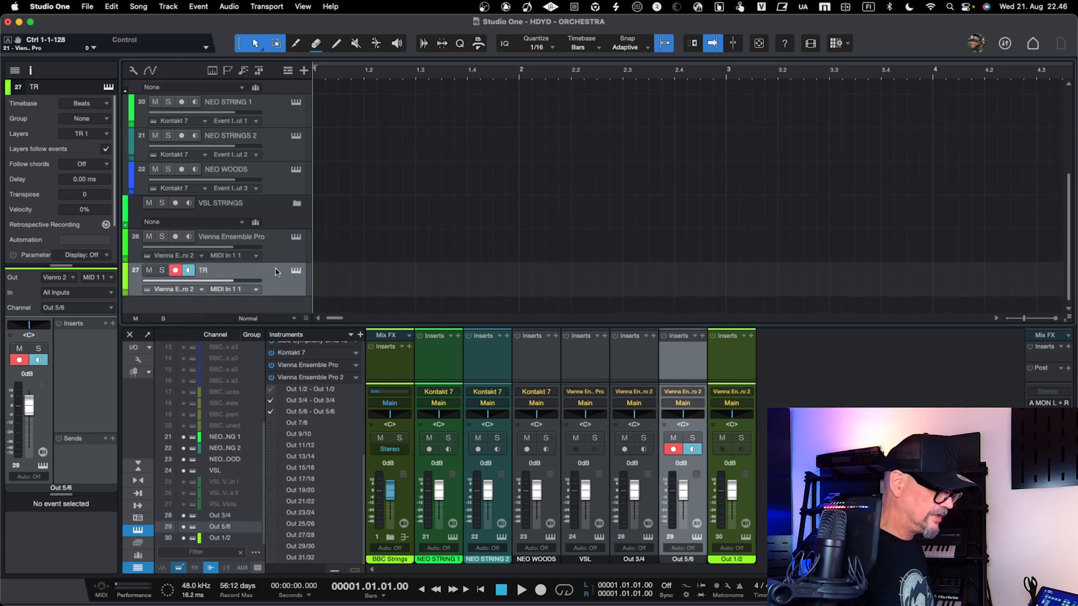
# - Move the Out 1/2 and Out 3/4 mixer channels ahead of the VSL channel
pyautogui.click(745, 357)
pyautogui.rightClick(745, 357)
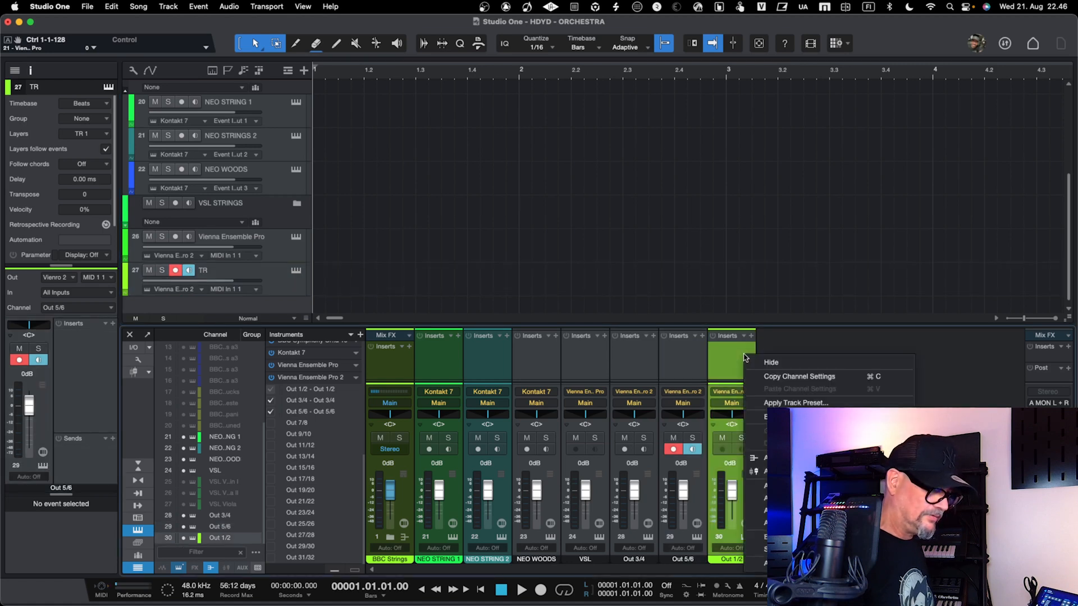
pyautogui.click(730, 378)
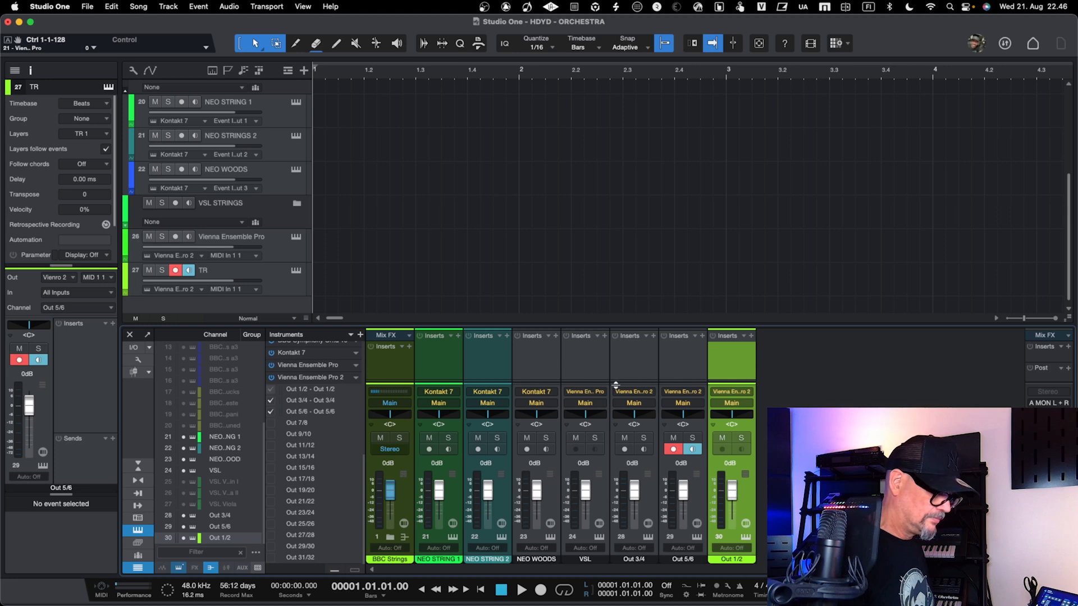
pyautogui.click(585, 371)
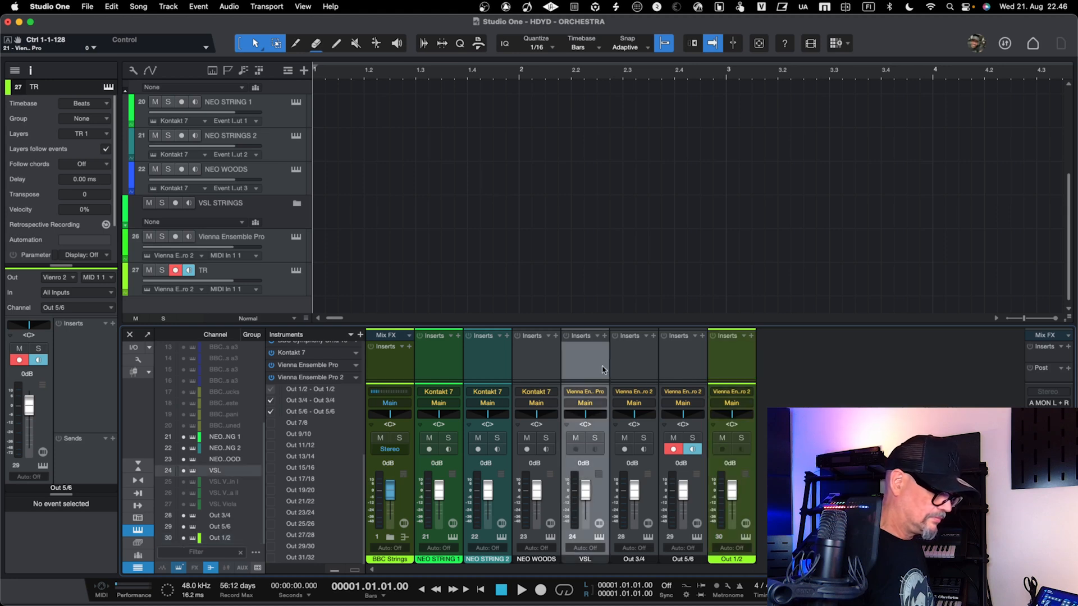
pyautogui.click(637, 368)
pyautogui.click(683, 368)
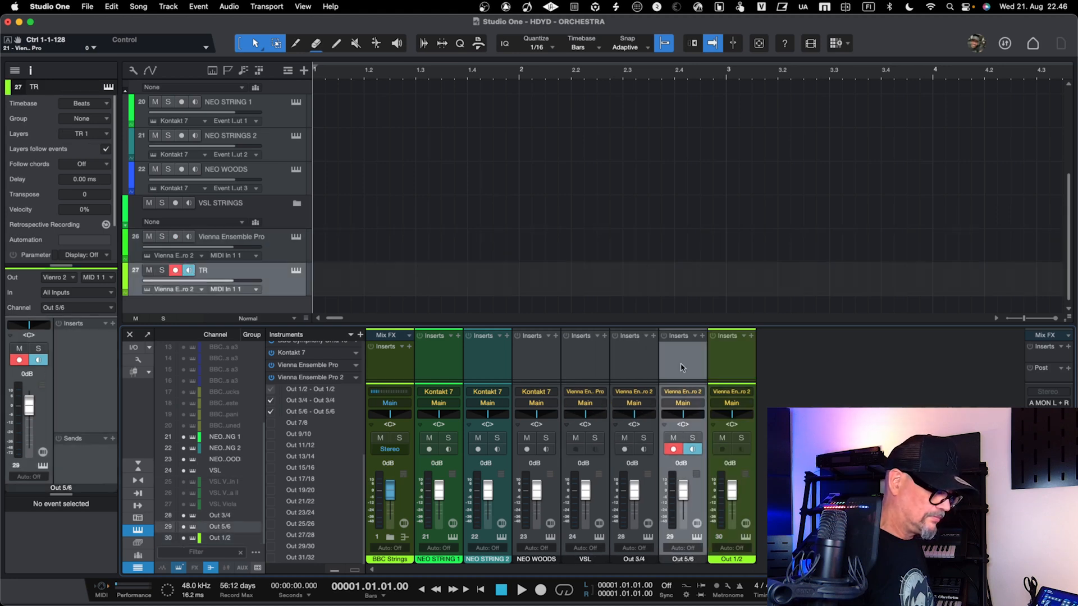
pyautogui.click(724, 365)
pyautogui.moveTo(638, 366)
pyautogui.mouseDown()
pyautogui.moveTo(704, 362)
pyautogui.moveTo(620, 367)
pyautogui.mouseUp()
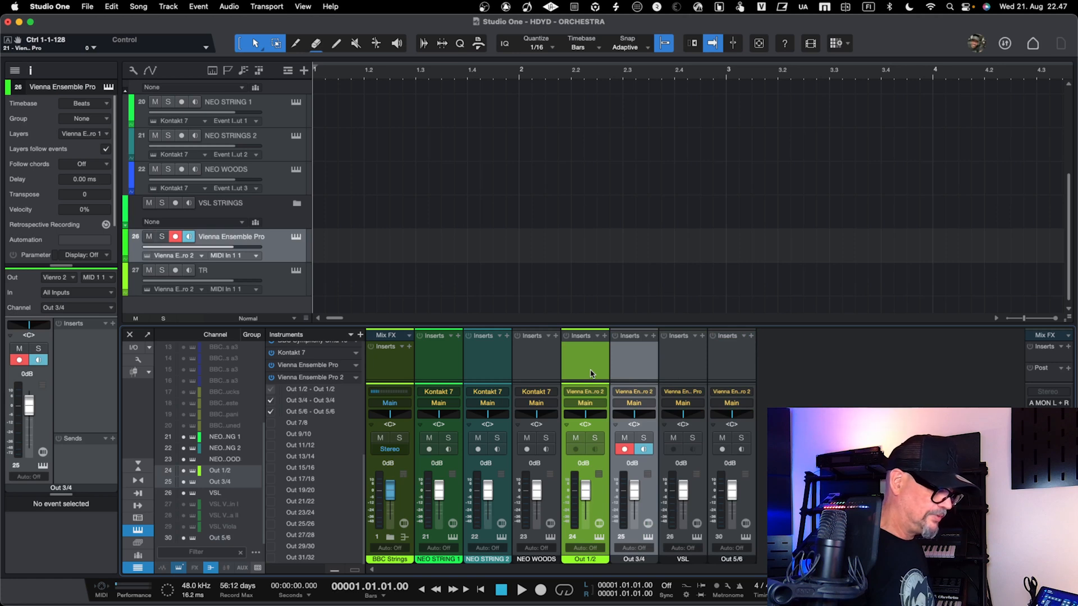
# - Reorder the mixer channels so VSL comes before Out 1/2 and Out 3/4 again
pyautogui.moveTo(590, 373); pyautogui.dragTo(698, 371)
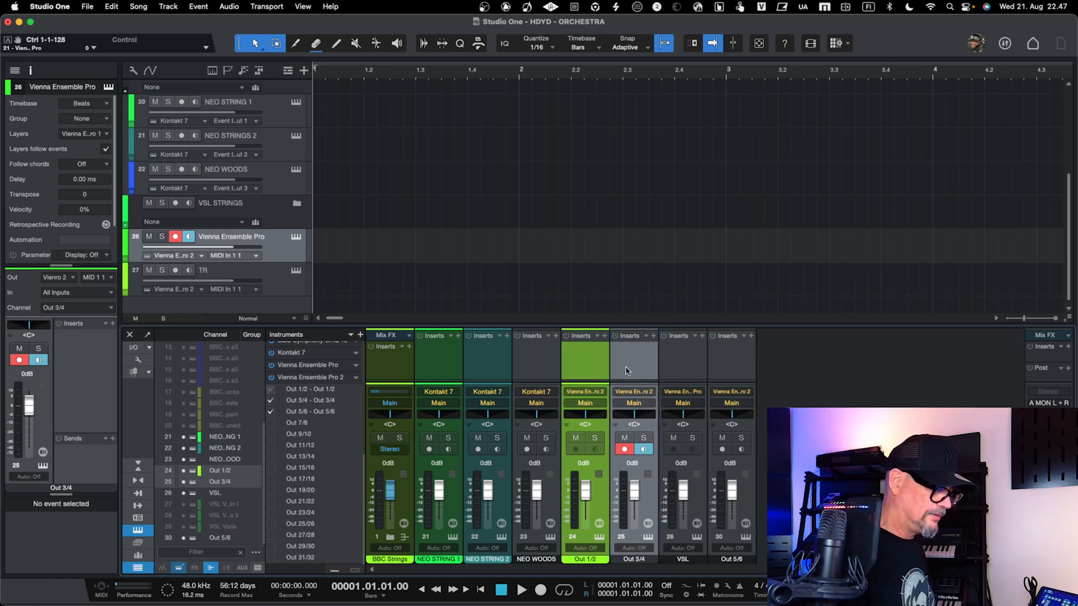
pyautogui.click(627, 371)
pyautogui.click(579, 367)
pyautogui.moveTo(628, 371)
pyautogui.mouseDown()
pyautogui.moveTo(704, 384)
pyautogui.moveTo(680, 369)
pyautogui.moveTo(566, 368)
pyautogui.mouseUp()
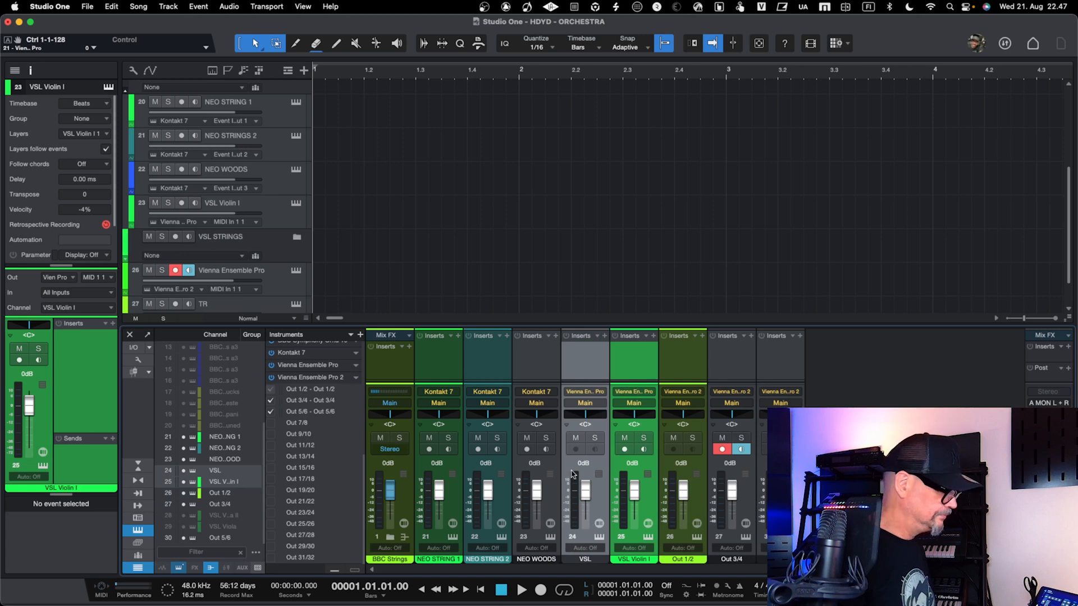
# - Select only the VSL channel, expand the VSL STRINGS folder to check its contents, and collapse it again
pyautogui.click(598, 371)
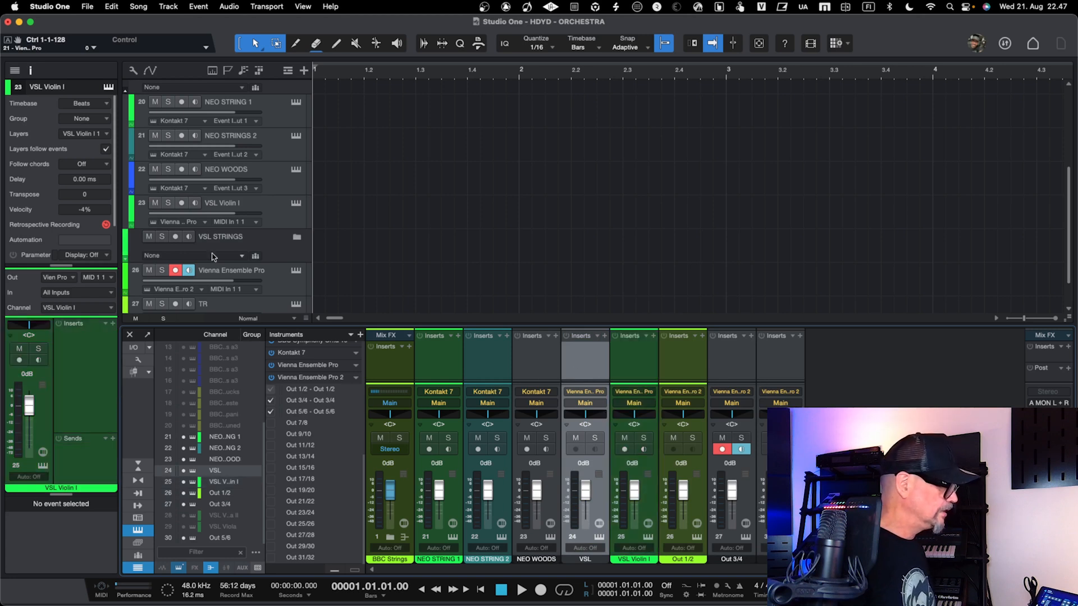
pyautogui.scroll(-2, 214, 252)
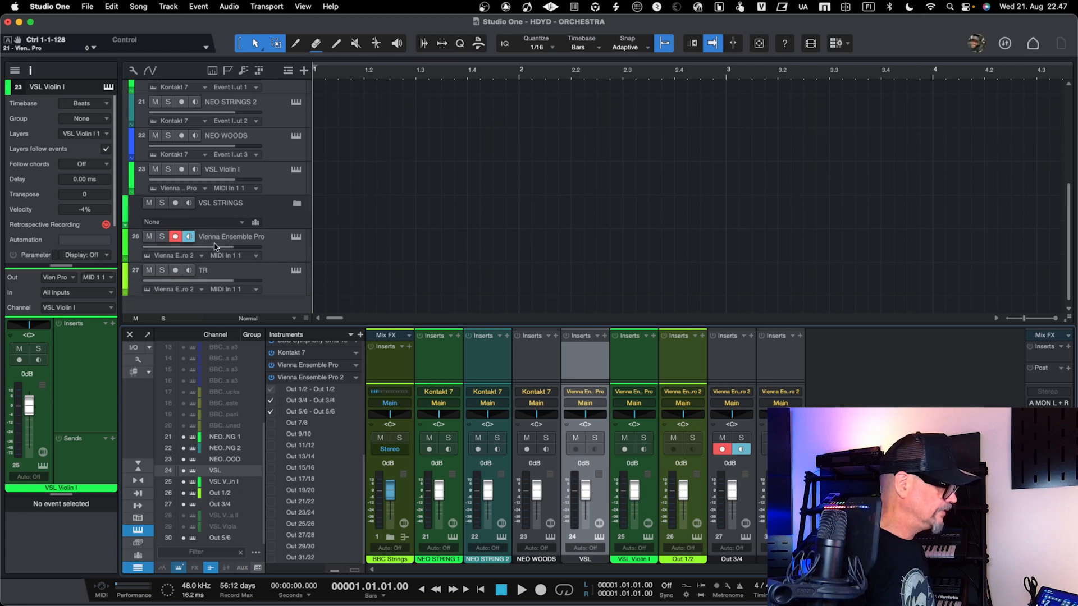
pyautogui.click(294, 205)
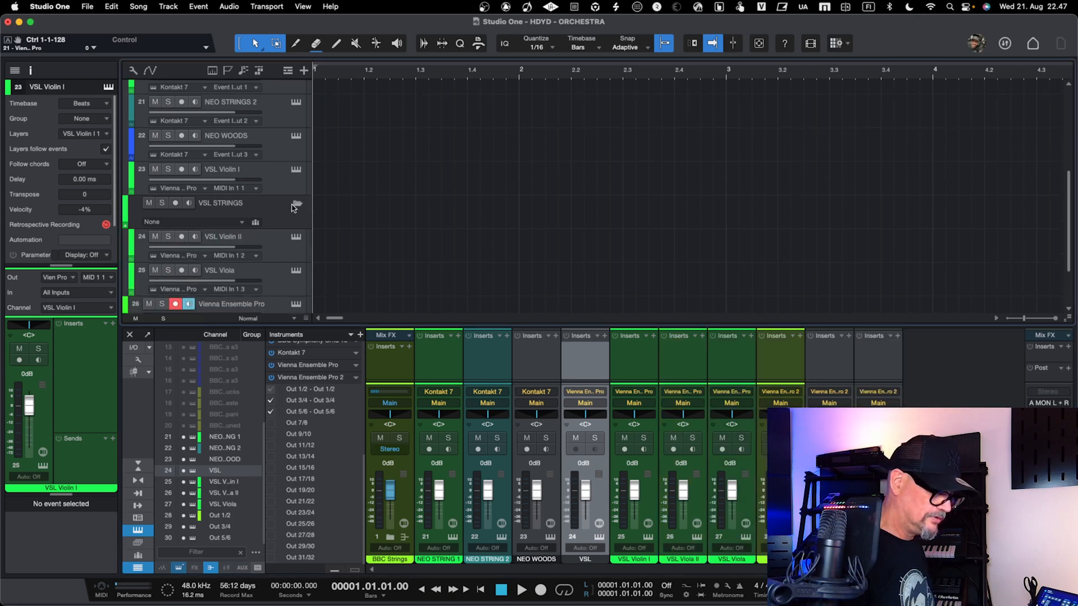
pyautogui.click(297, 205)
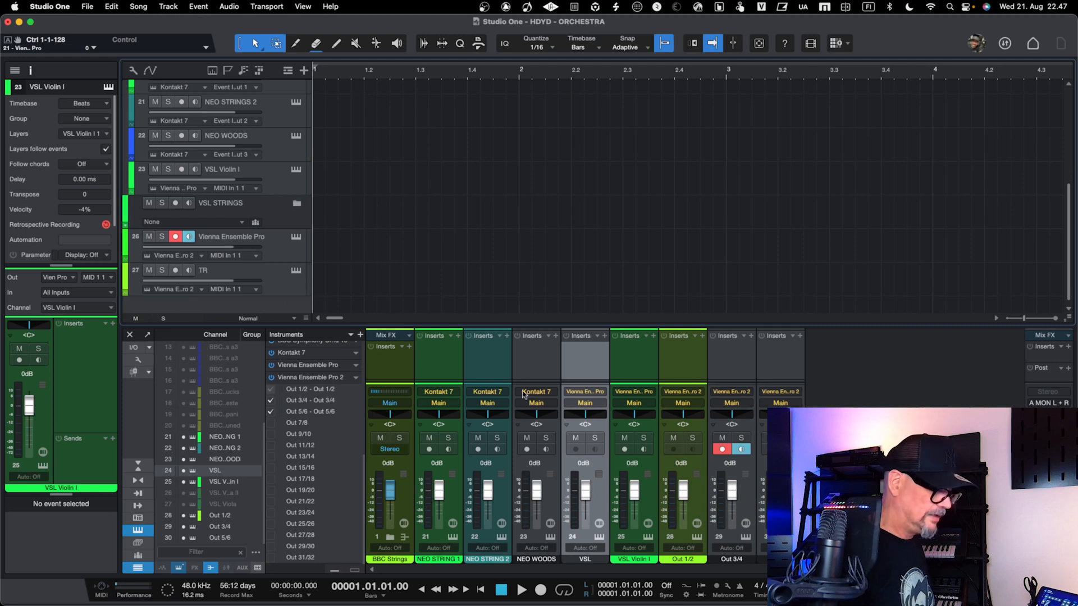
# - Color the Out 1/2 mixer channel blue
pyautogui.click(691, 477)
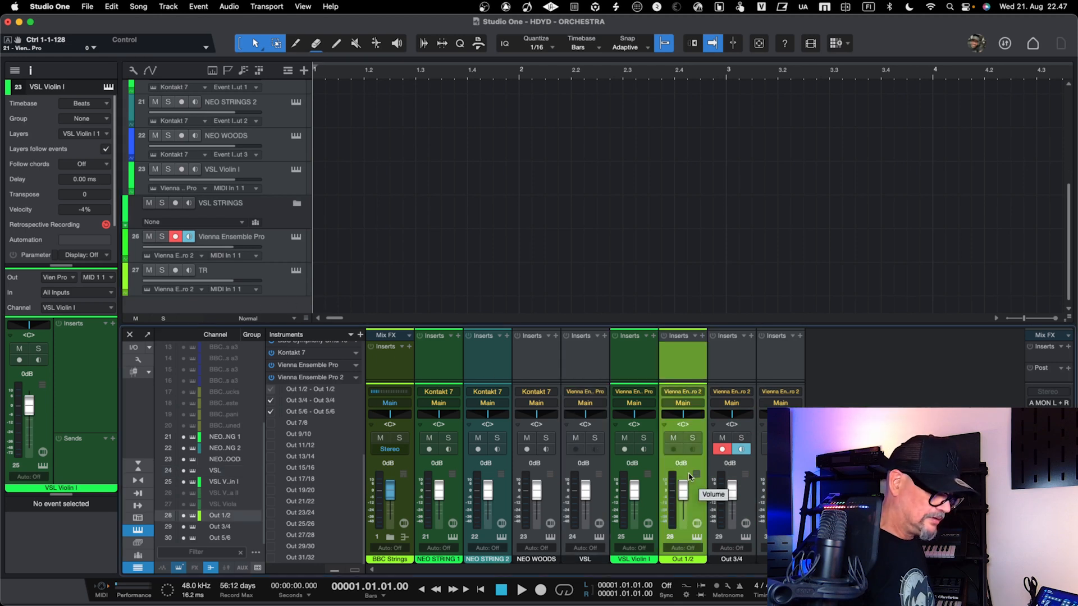
pyautogui.click(684, 562)
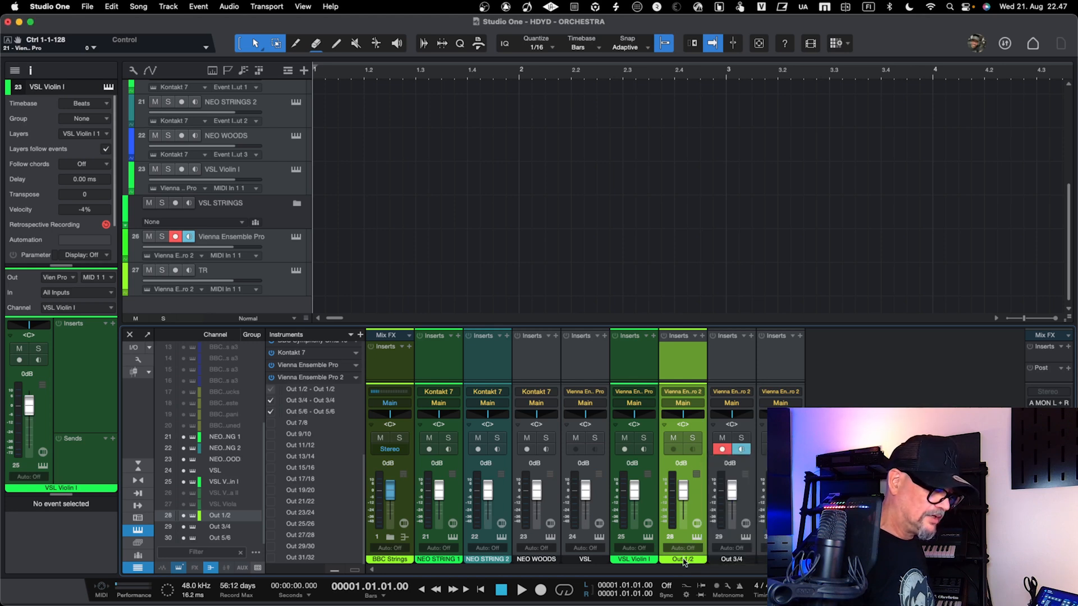
pyautogui.click(730, 476)
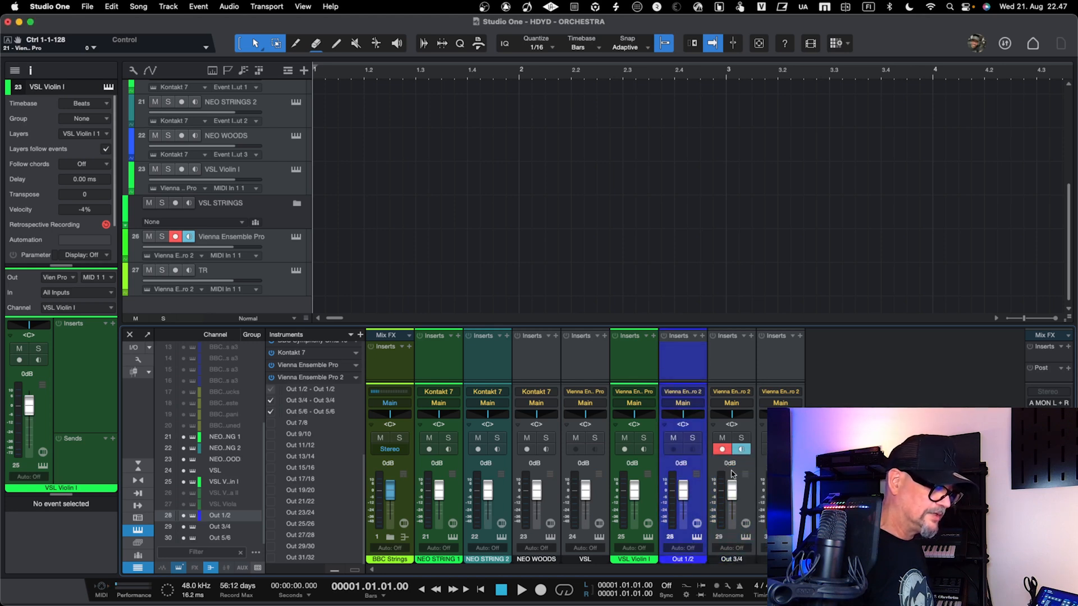
# - Select the Out 3/4 channel and check in Vienna Ensemble Pro Server which woodwind channel its track plays, returning to Studio One
pyautogui.click(735, 372)
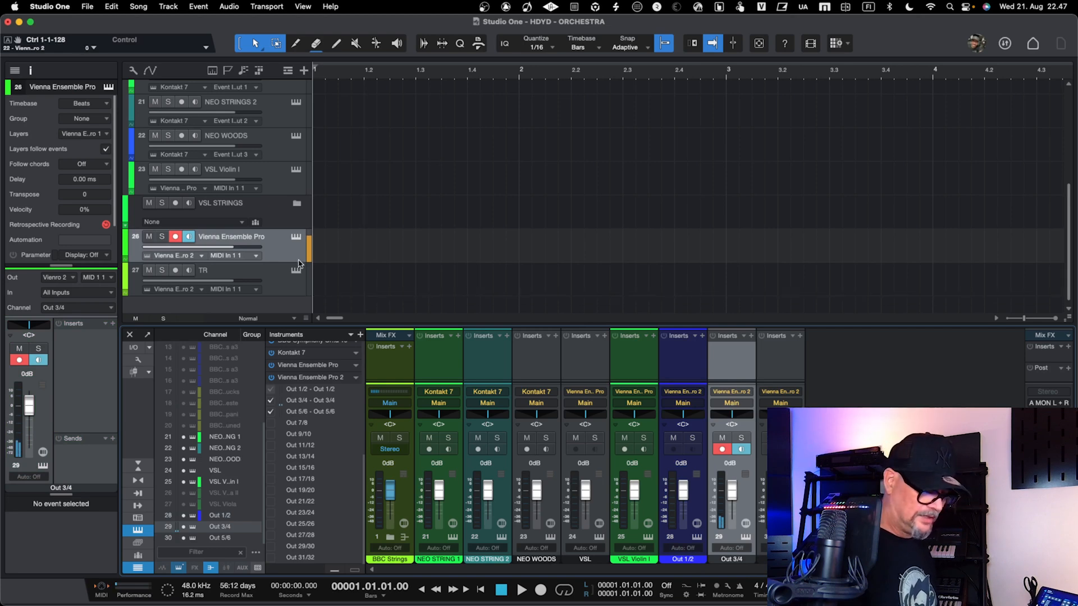
pyautogui.hotkey('ctrl', 'Right')
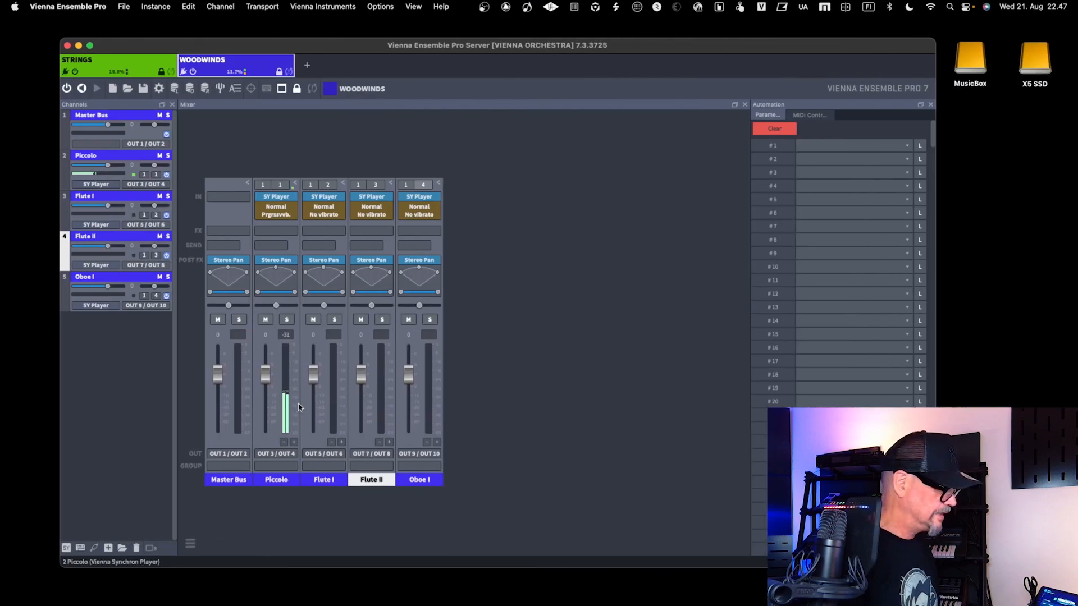
pyautogui.hotkey('ctrl', 'Left')
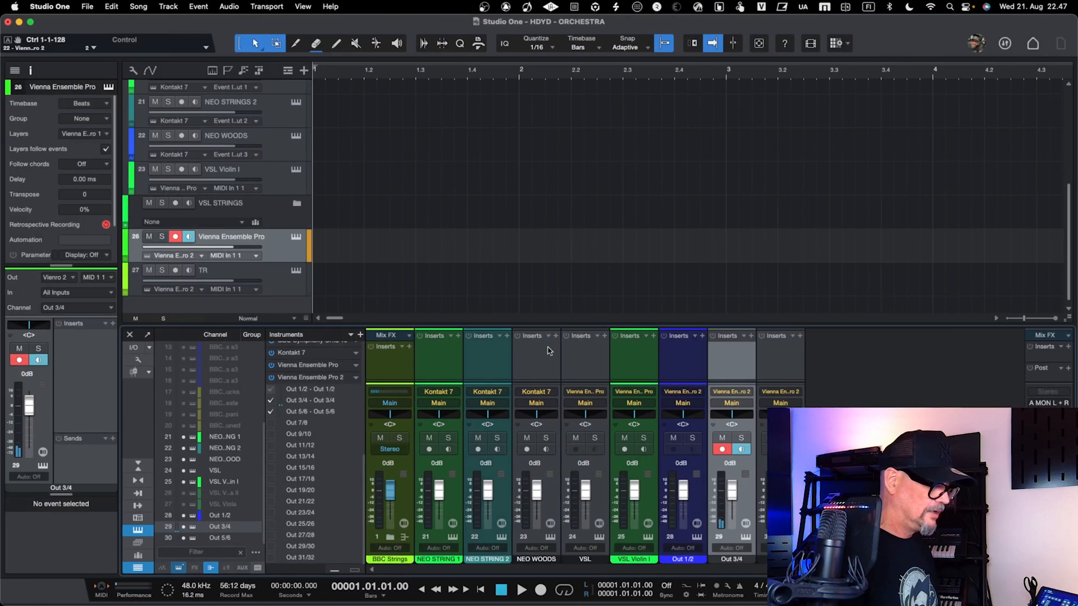
# - Set the TR track's output to MIDI In 1 2 and check in Vienna Ensemble Pro Server which woodwind channel it plays, returning to Studio One
pyautogui.click(775, 373)
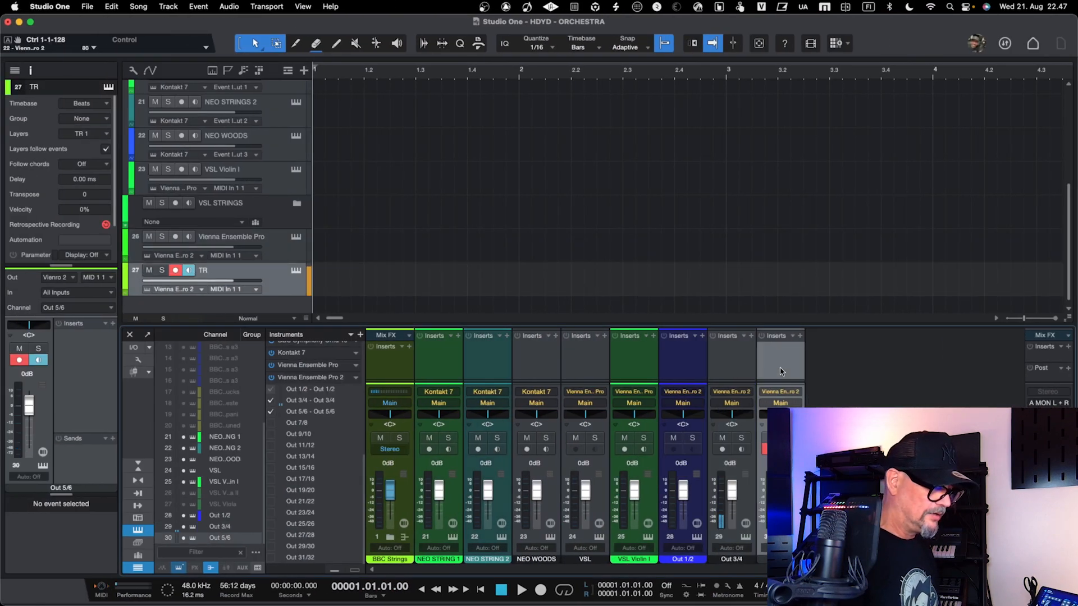
pyautogui.click(257, 290)
pyautogui.click(247, 313)
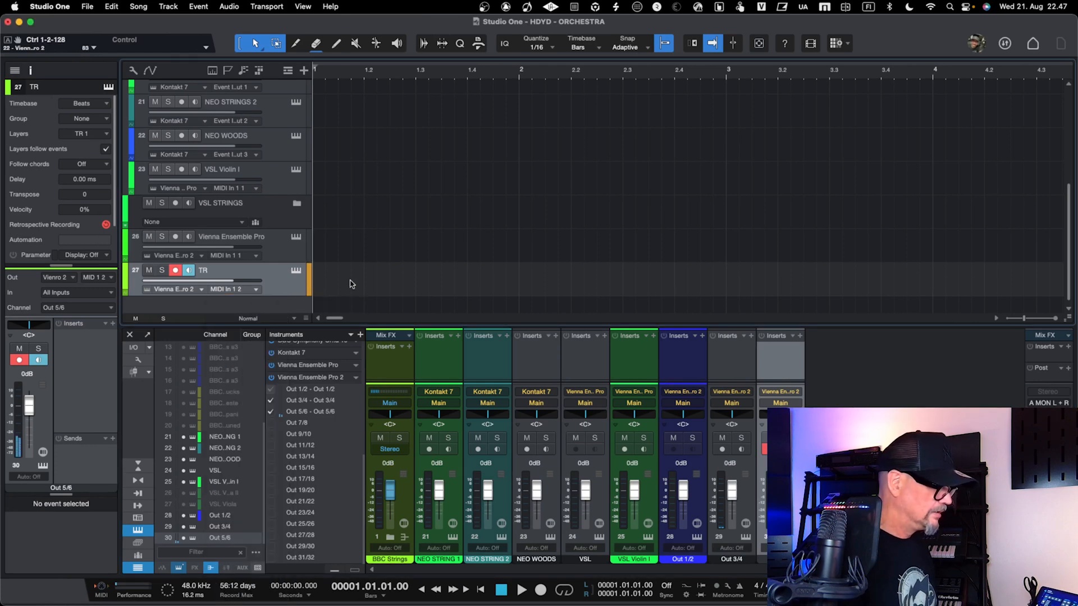
pyautogui.hotkey('ctrl', 'Right')
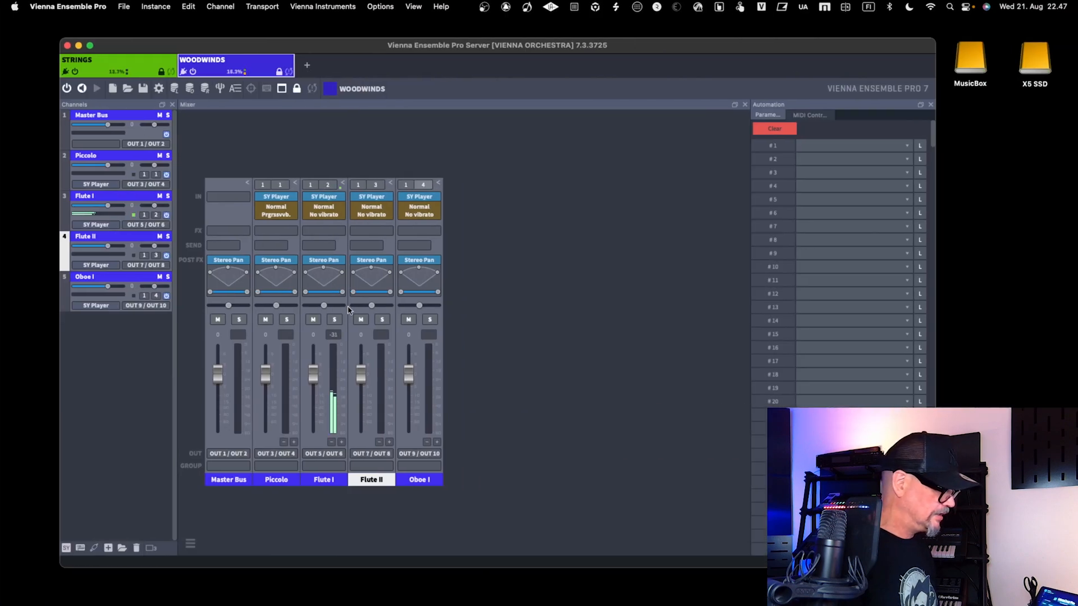
pyautogui.hotkey('ctrl', 'Left')
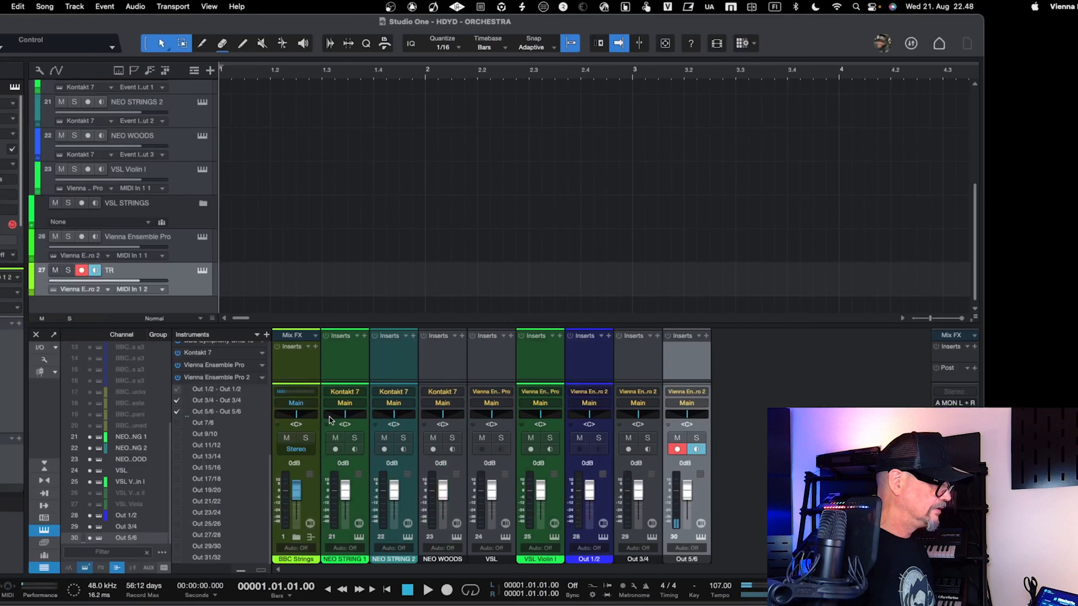
# - Rename the Vienna Ensemble Pro track as VSL Piccolo and the TR track as VVSL Flute
pyautogui.doubleClick(223, 238)
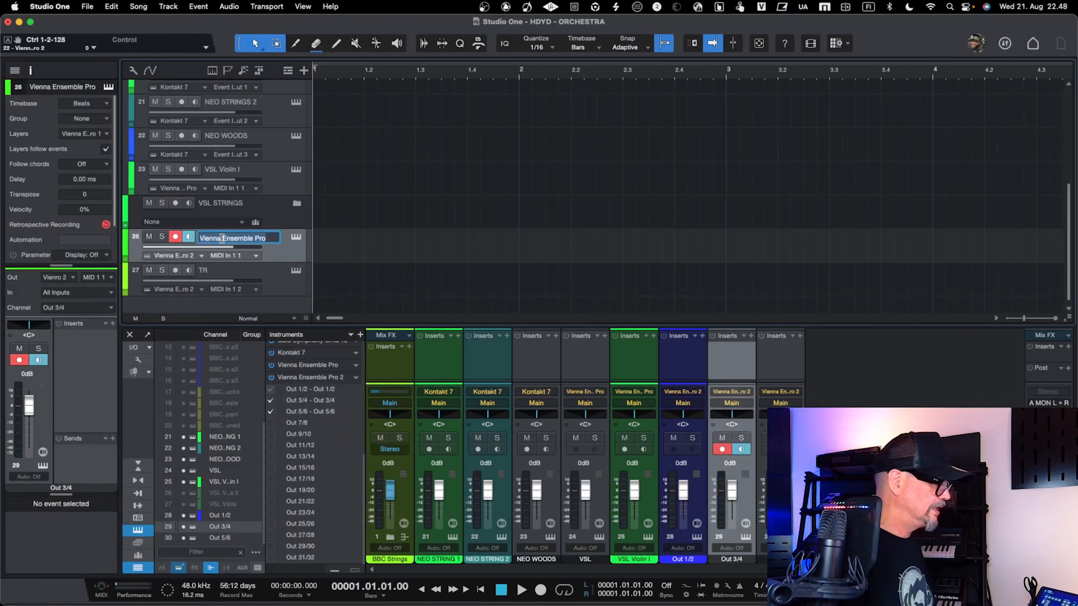
pyautogui.write('Pl')
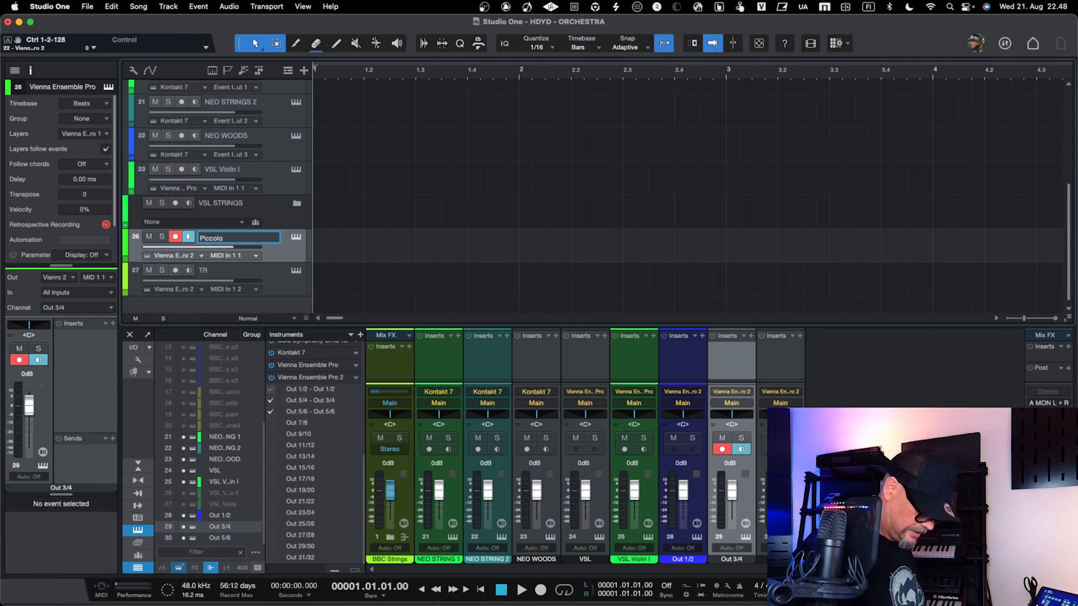
pyautogui.write('VSL')
pyautogui.press('Return')
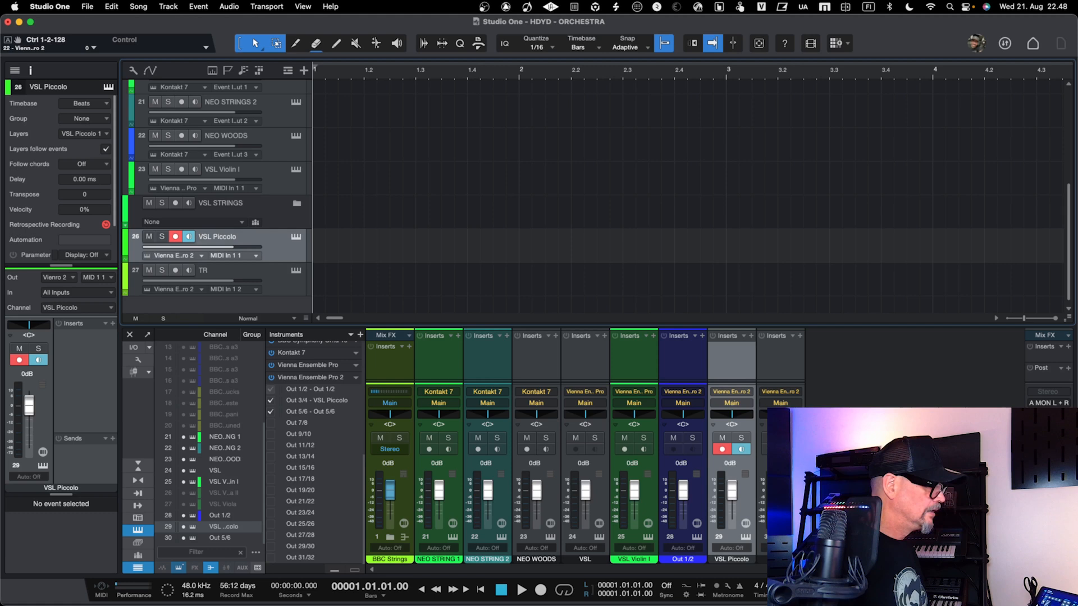
pyautogui.doubleClick(212, 269)
pyautogui.write('VVSL Flu')
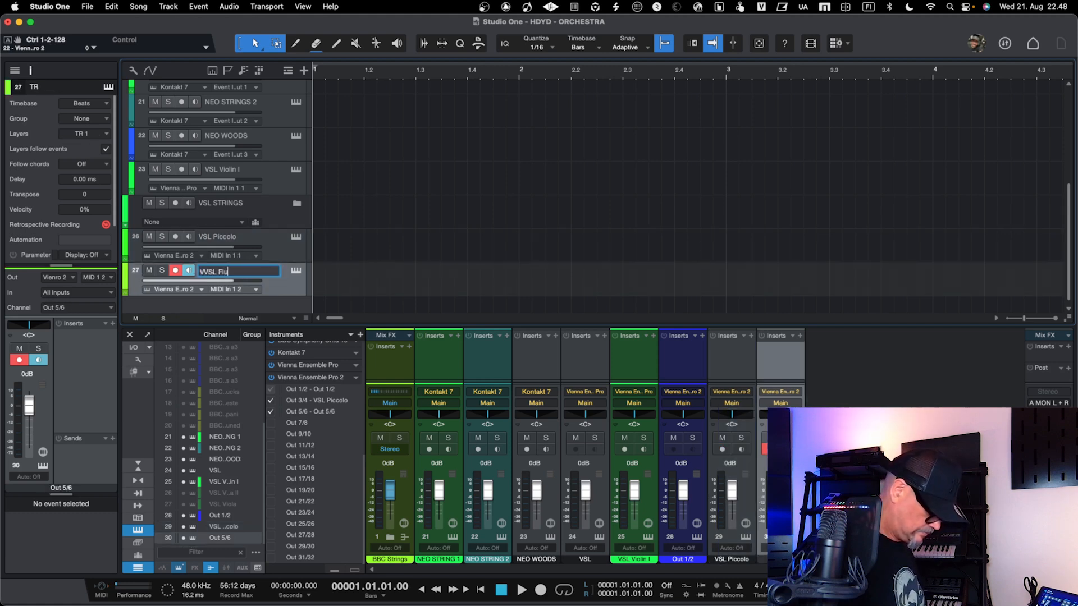
pyautogui.press('Return')
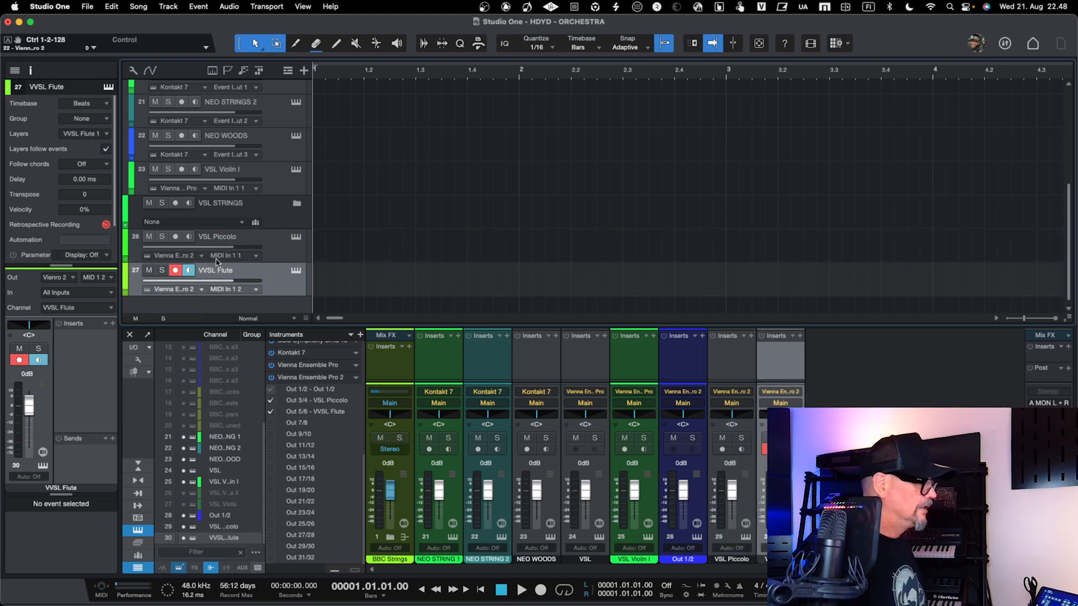
# - Pack the VSL Piccolo and VVSL Flute tracks into a folder named VSL WOODS and color the folder blue
pyautogui.click(273, 255)
pyautogui.keyDown('shift'); pyautogui.click(280, 279); pyautogui.keyUp('shift')
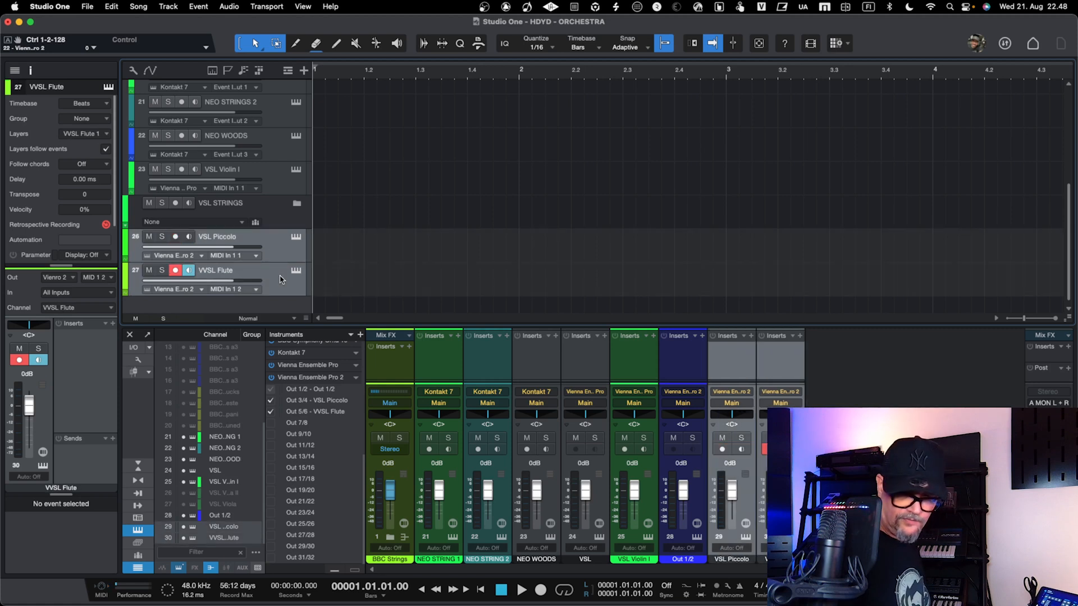
pyautogui.press('super+g')
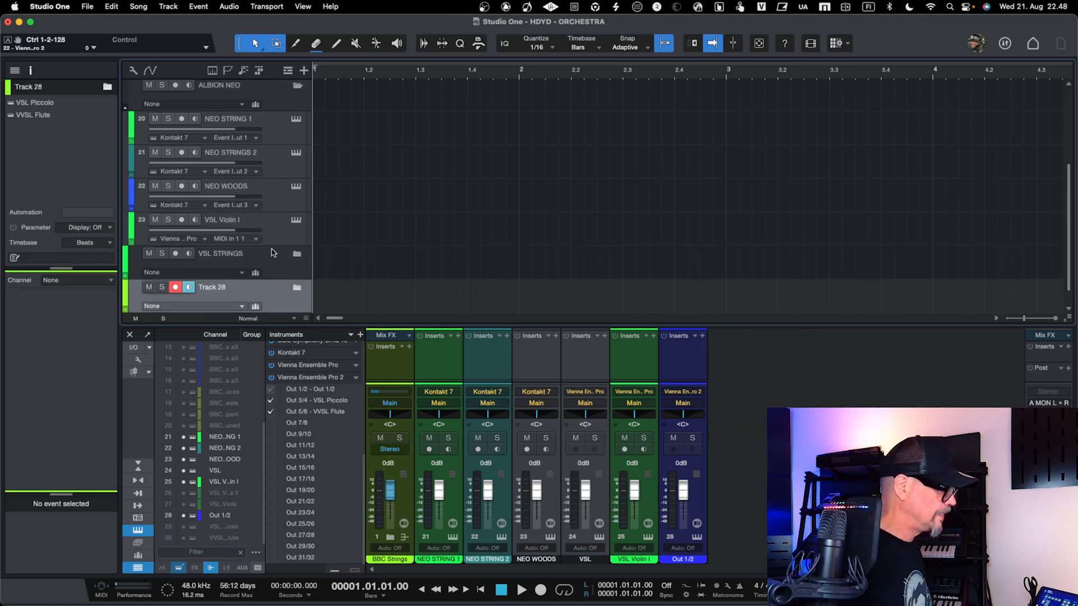
pyautogui.doubleClick(214, 288)
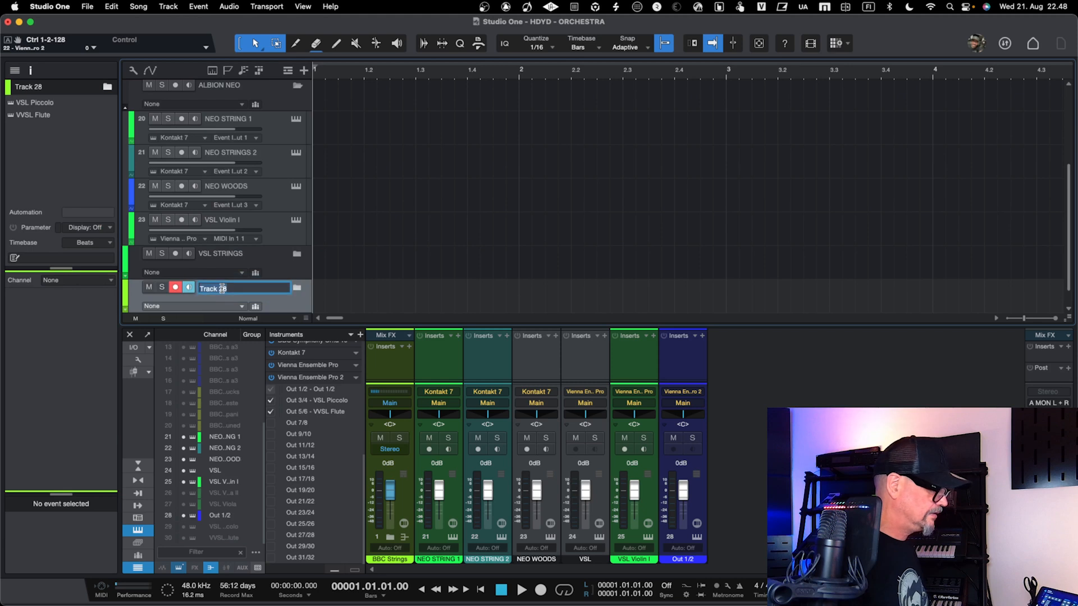
pyautogui.write('VSL')
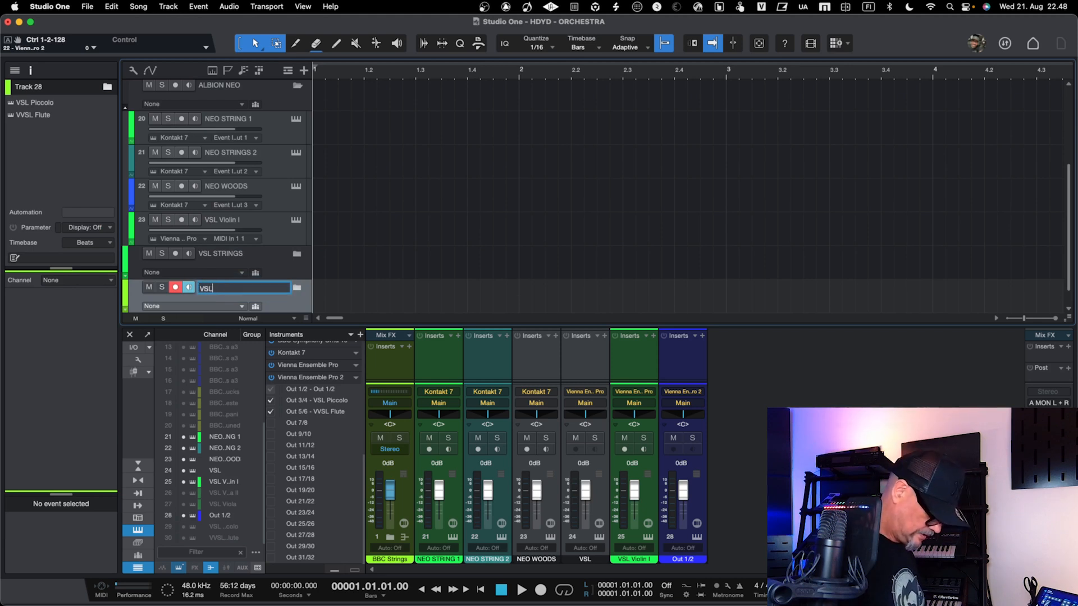
pyautogui.write(' WOODS')
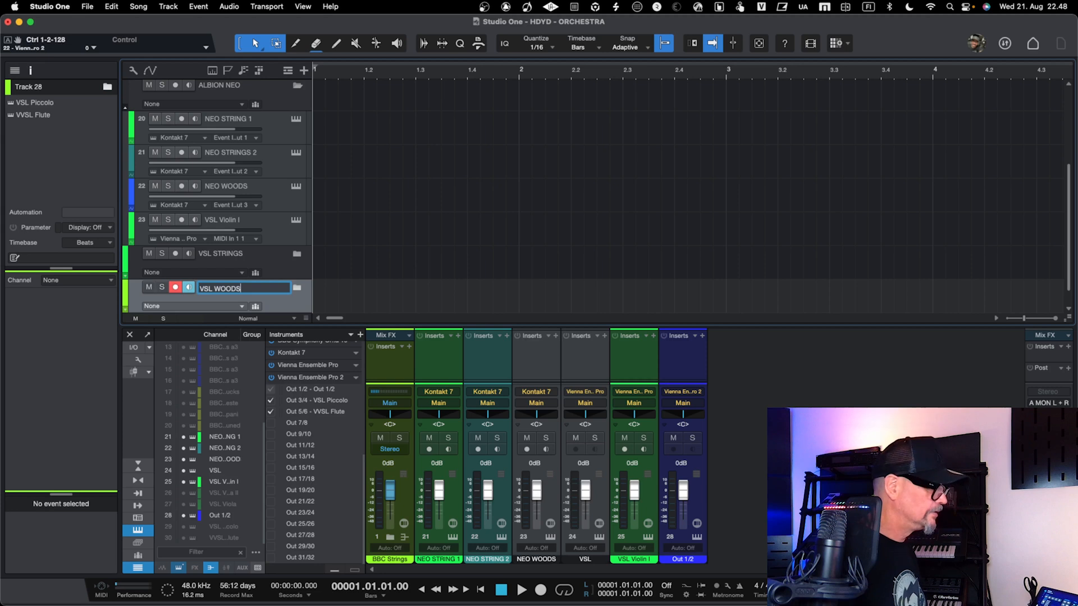
pyautogui.press('Return')
pyautogui.click(127, 297)
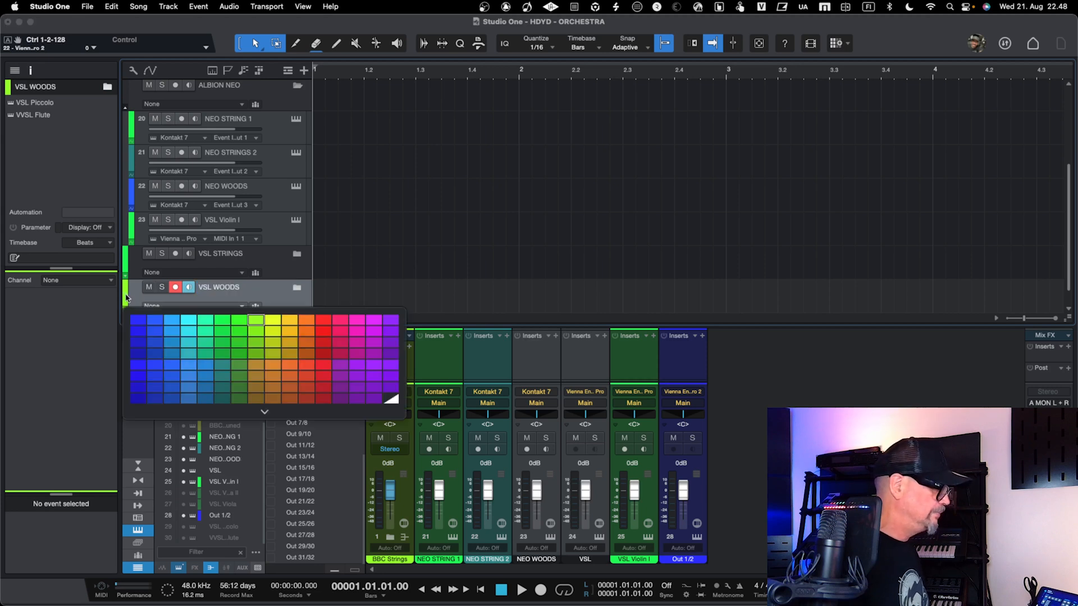
pyautogui.click(135, 319)
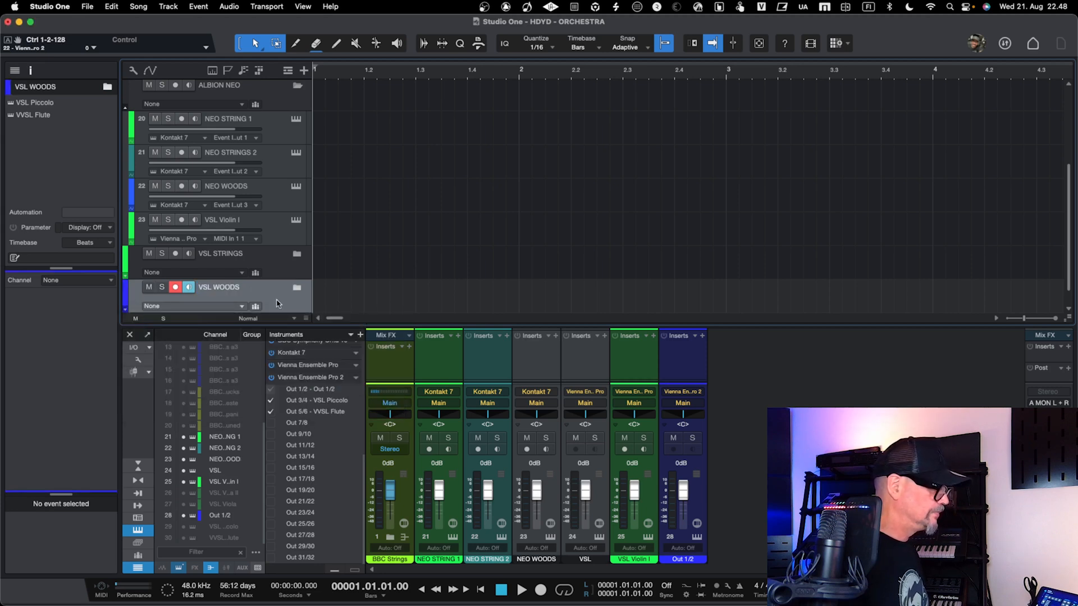
# - Expand the VSL WOODS folder and color its VSL Piccolo and VVSL Flute tracks the same blue as the folder
pyautogui.click(297, 287)
pyautogui.scroll(-5, 294, 297)
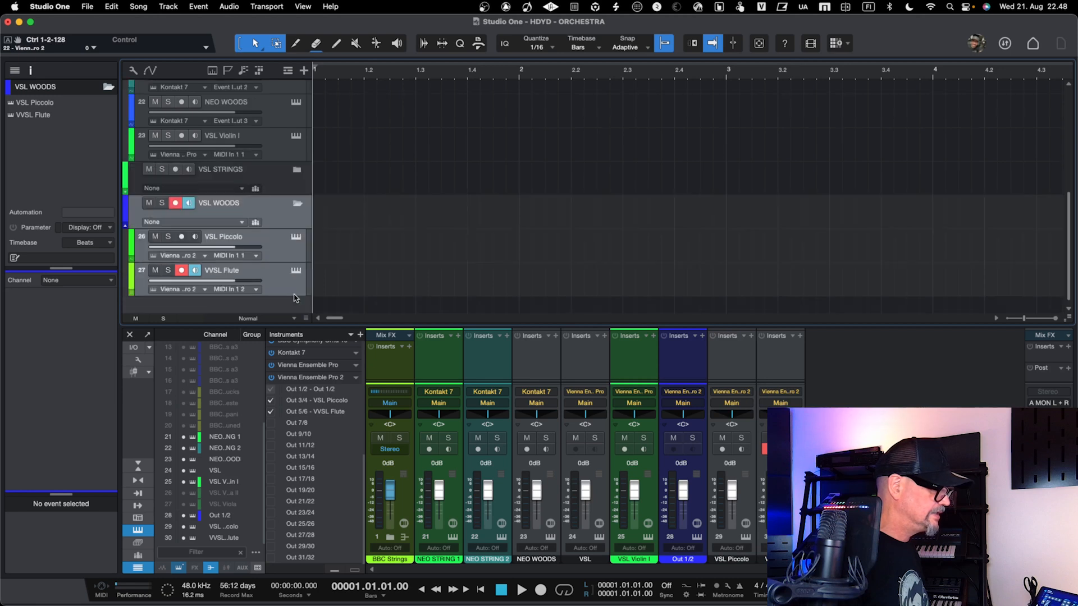
pyautogui.click(295, 237)
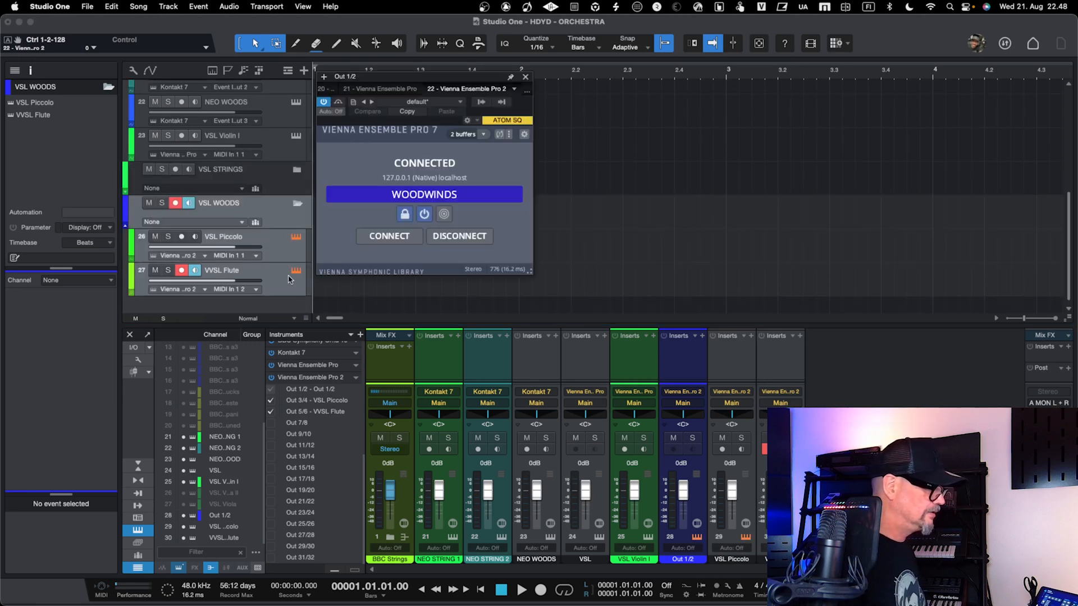
pyautogui.click(525, 76)
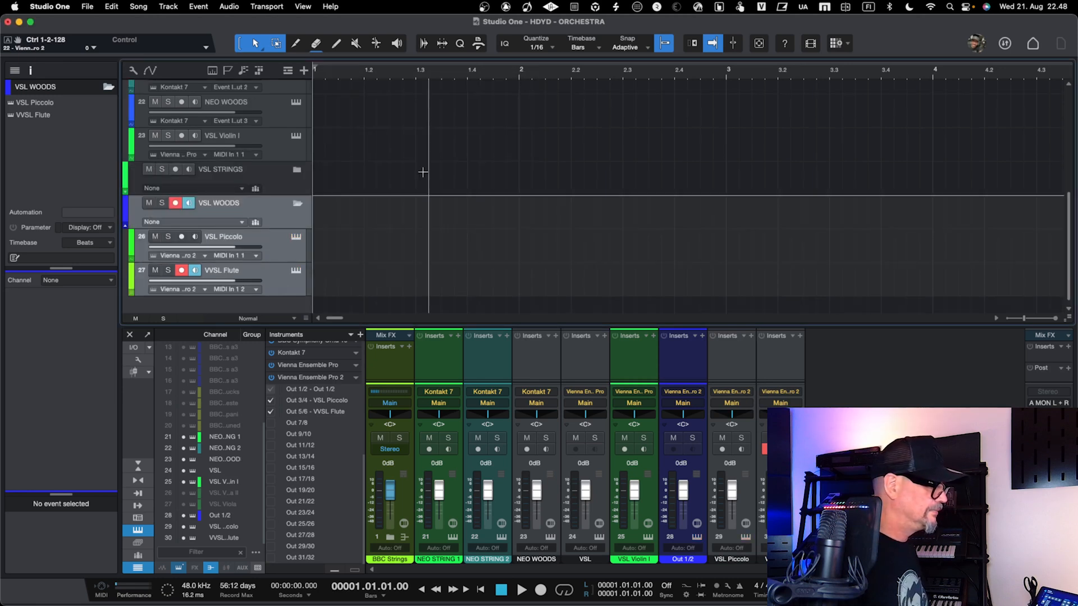
pyautogui.click(133, 249)
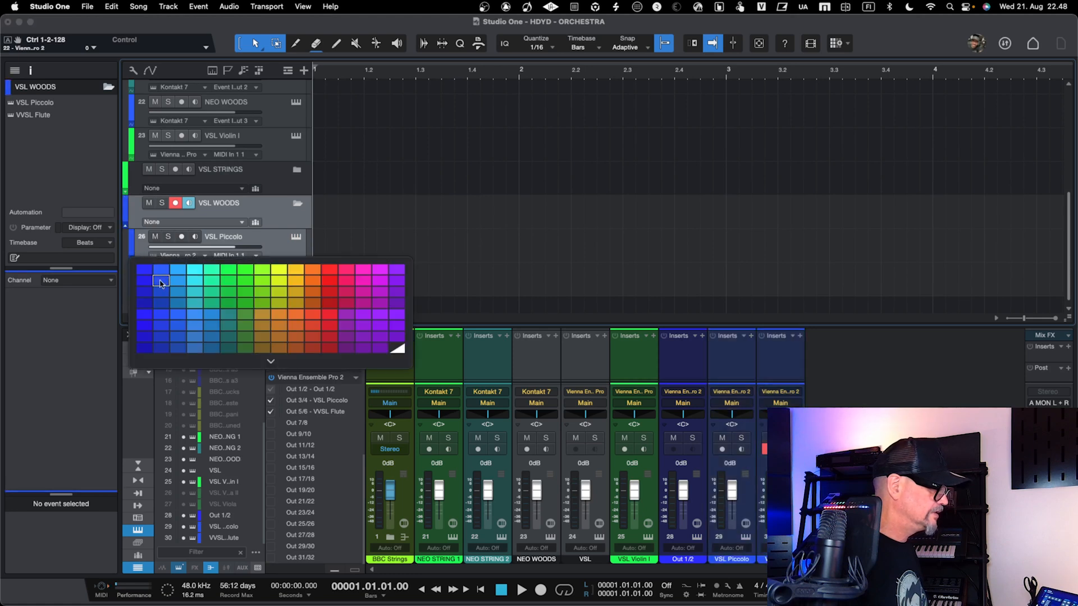
pyautogui.click(145, 271)
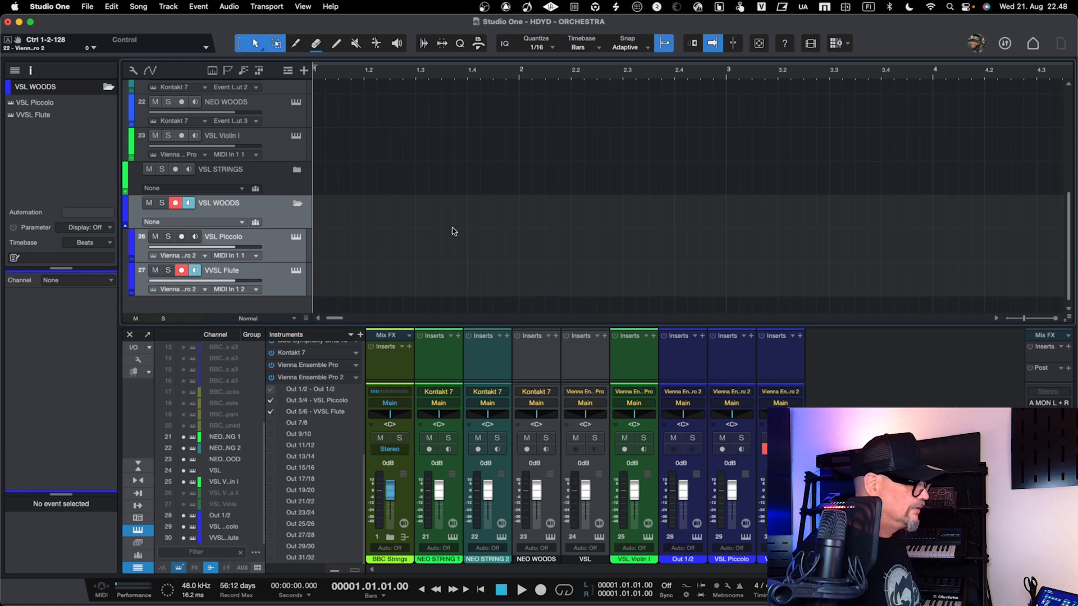
# - Collapse the VSL WOODS folder to check how its mixer channels hide, and expand it again
pyautogui.click(292, 222)
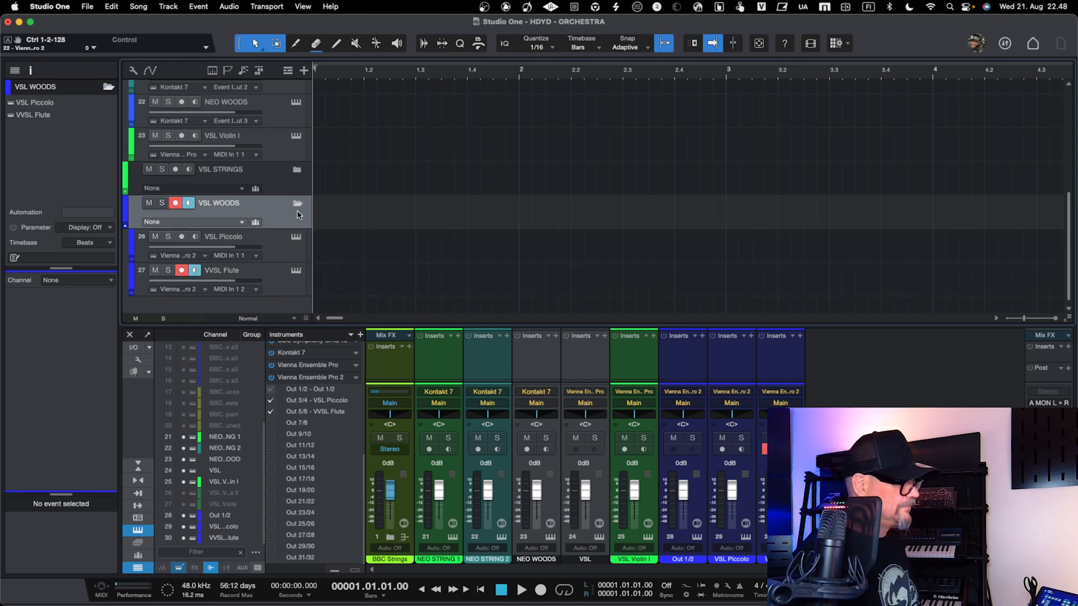
pyautogui.click(298, 204)
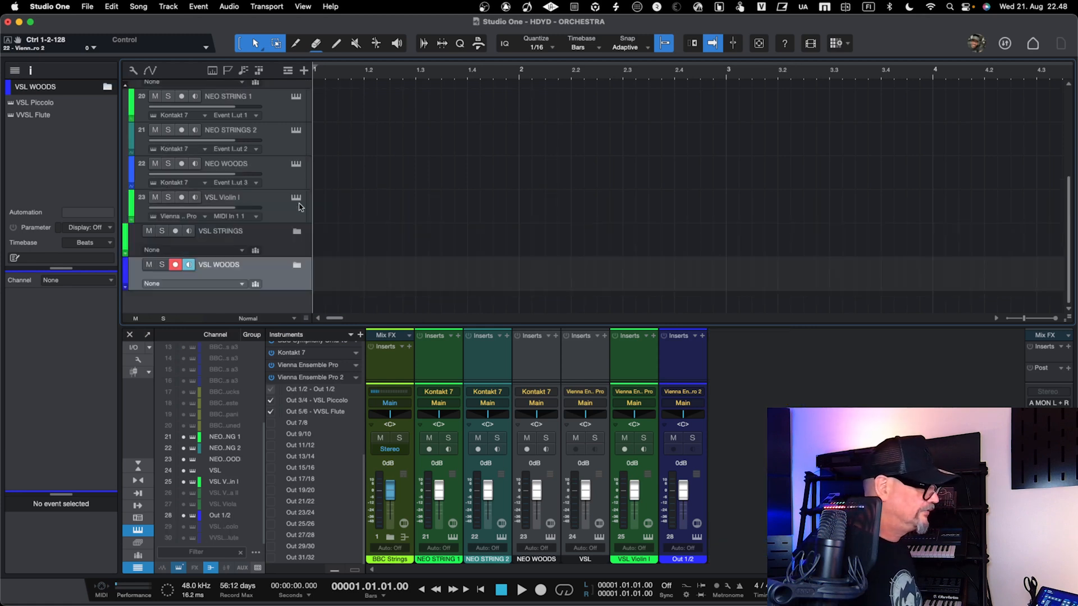
pyautogui.click(296, 266)
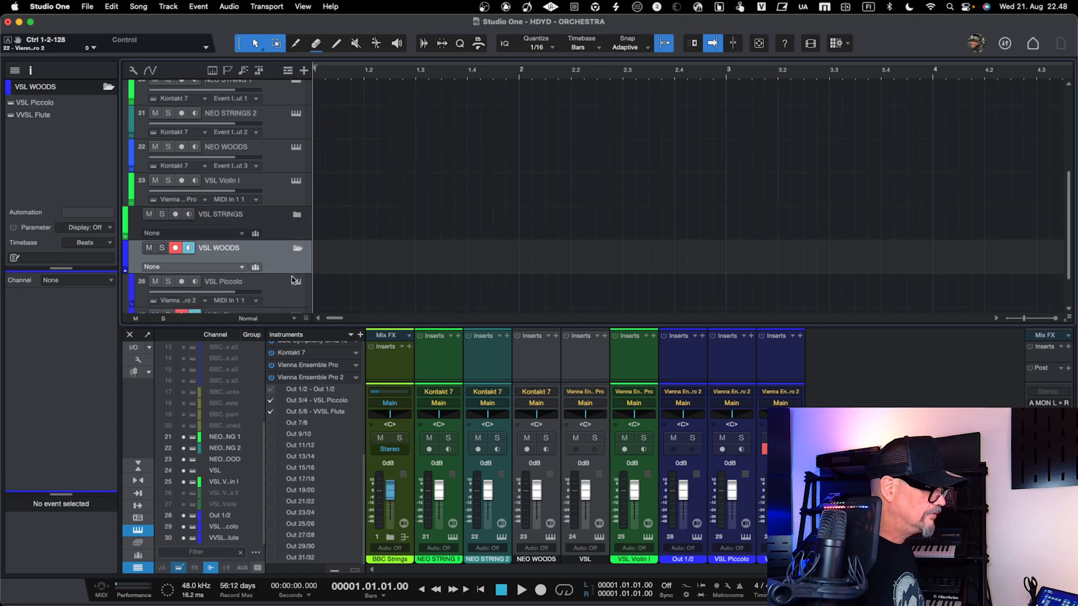
# - Select the VSL Piccolo track and check its signal on the WOODWINDS mixer in Vienna Ensemble Pro Server, returning to Studio One
pyautogui.click(289, 253)
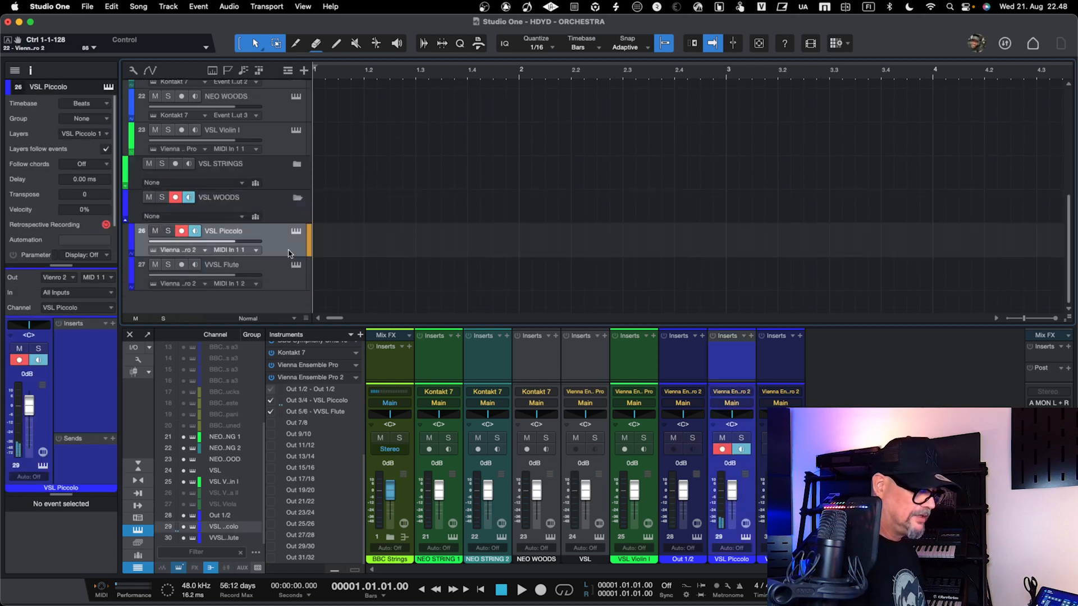
pyautogui.hotkey('ctrl', 'Right')
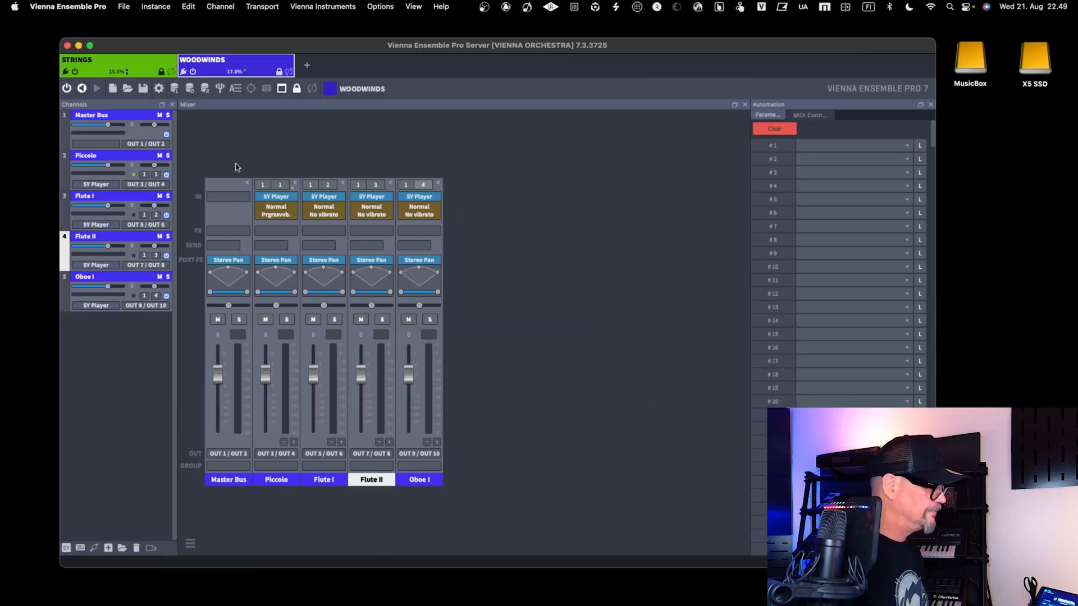
pyautogui.hotkey('ctrl', 'Left')
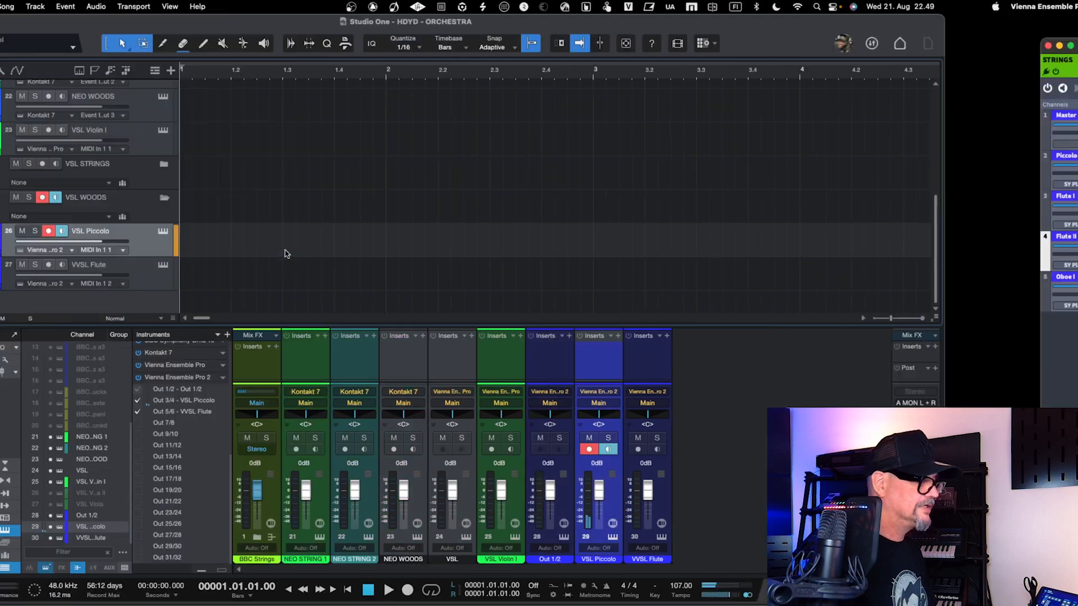
pyautogui.hotkey('ctrl', 'Right')
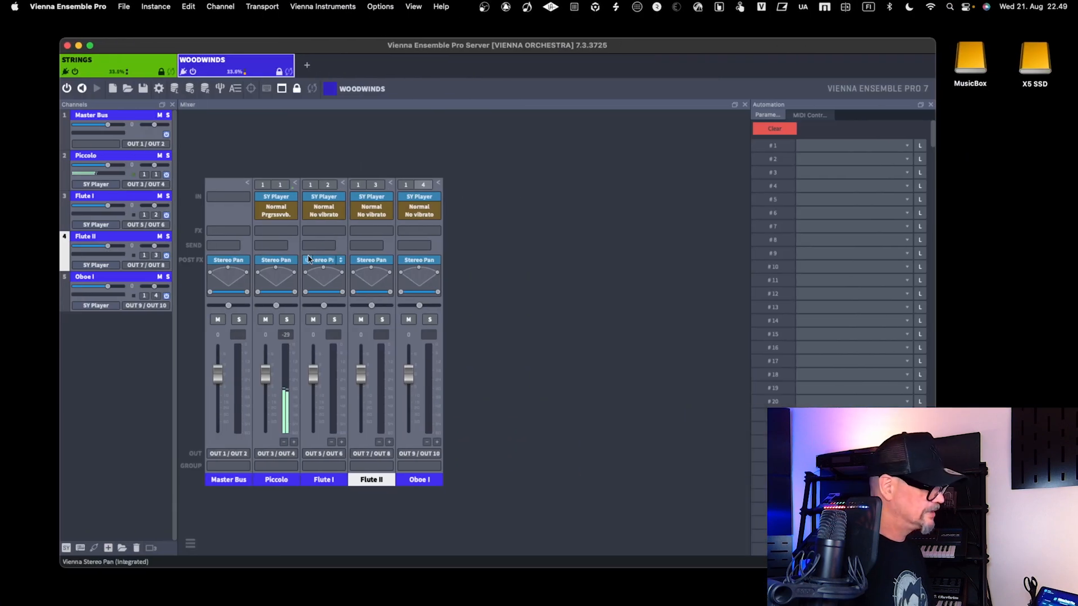
pyautogui.hotkey('ctrl', 'Left')
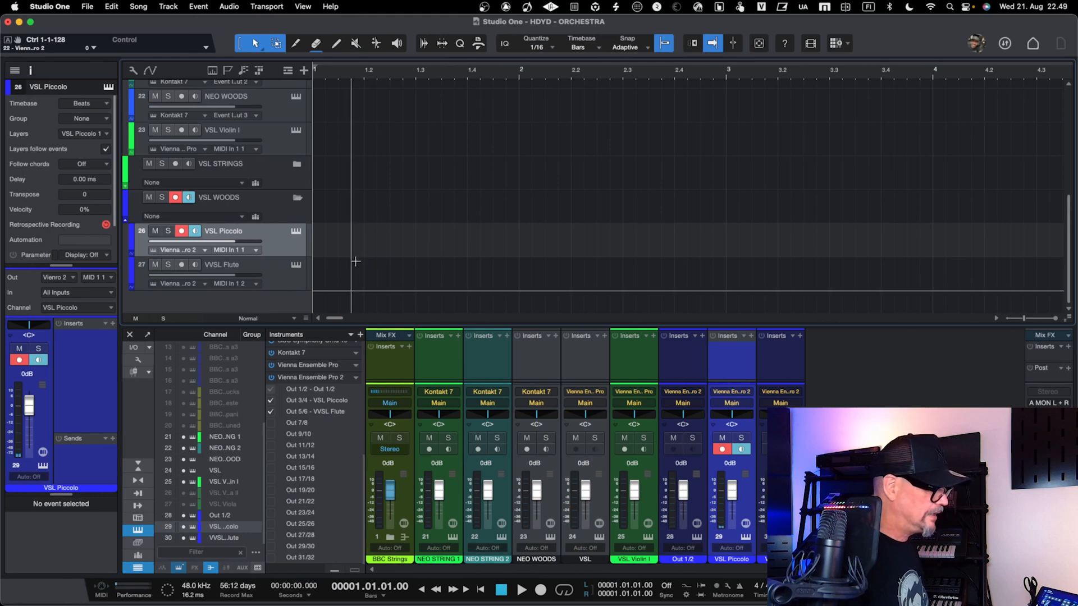
# - Hide the mixer console and look up the Save As Template command for the song without running it
pyautogui.press('F3')
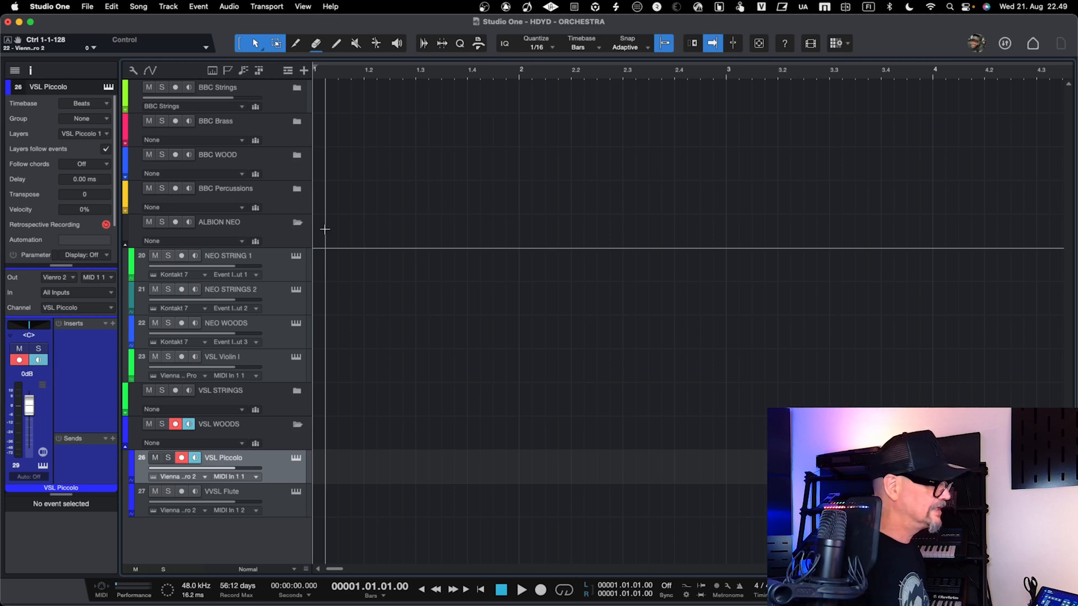
pyautogui.click(88, 8)
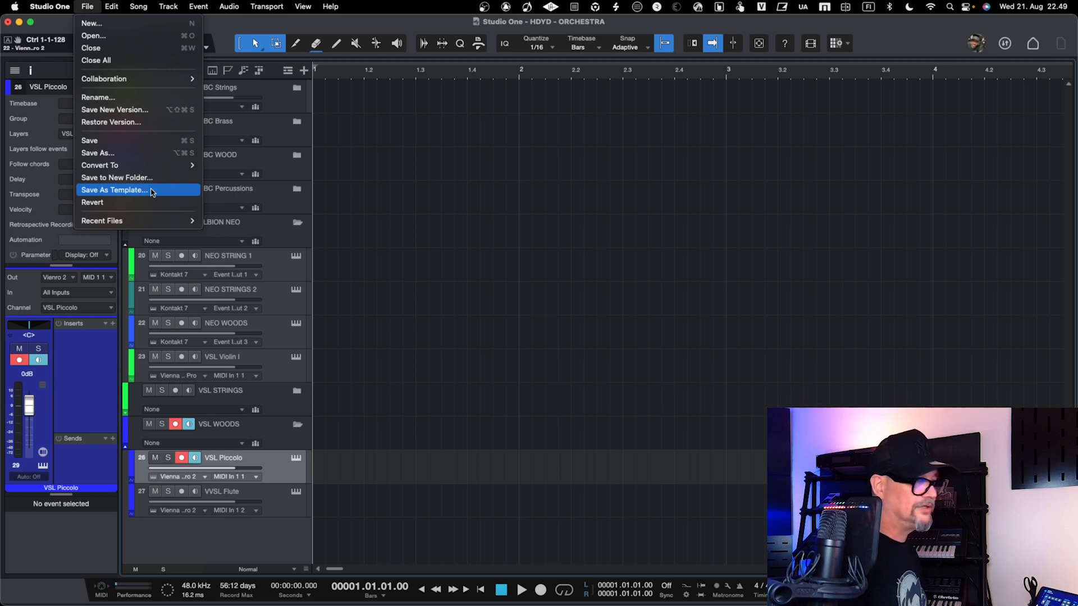
pyautogui.click(455, 239)
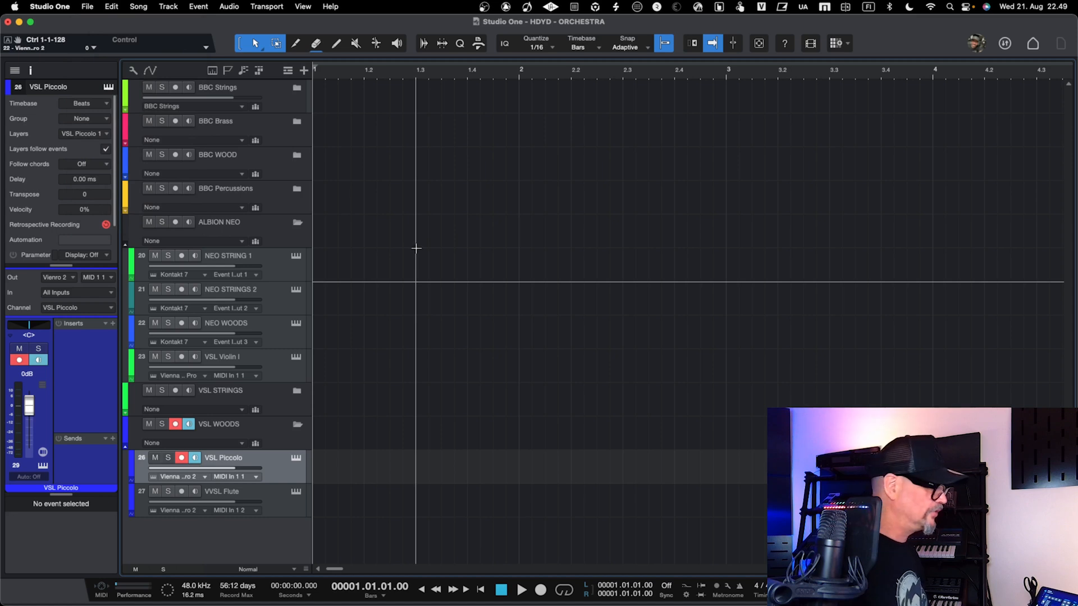
# - Collapse the ALBION NEO and VSL WOODS folders in the track list, and briefly expand and collapse the BBC Strings folder
pyautogui.click(278, 243)
pyautogui.click(298, 224)
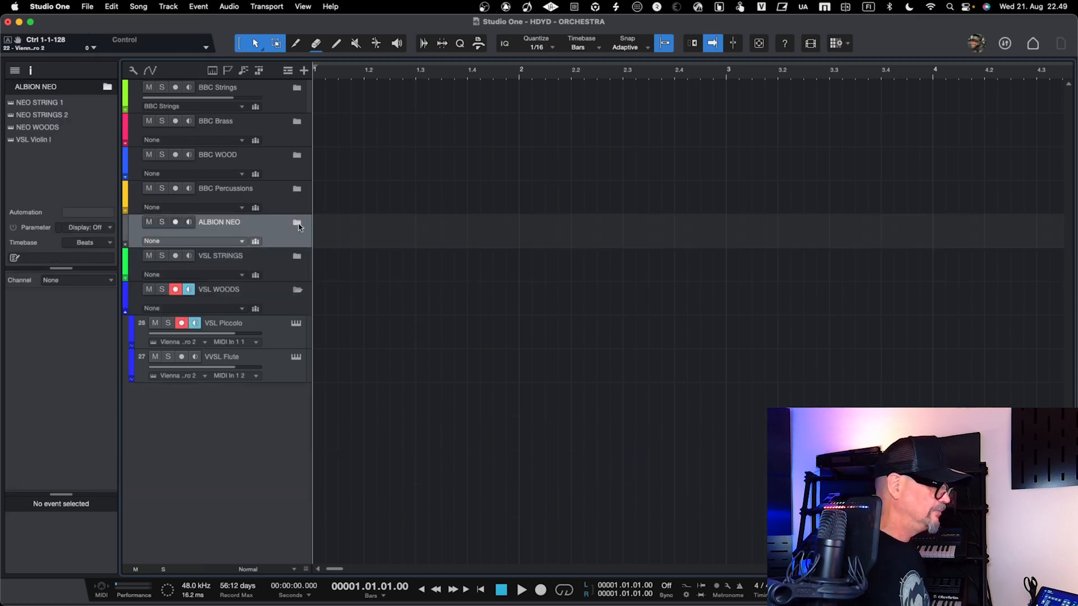
pyautogui.click(297, 291)
pyautogui.click(298, 292)
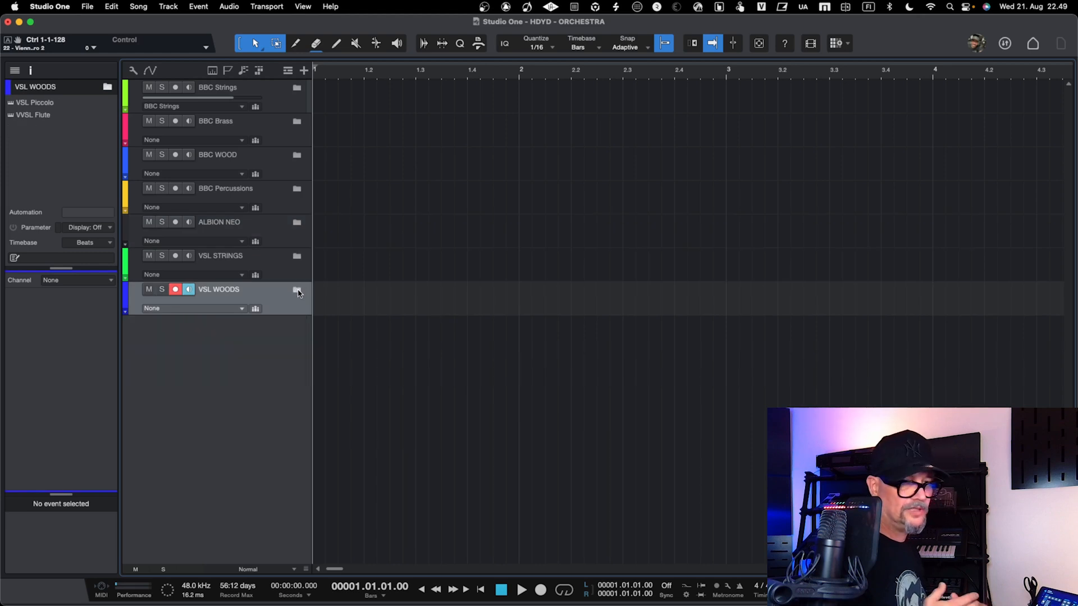
pyautogui.click(297, 88)
pyautogui.click(297, 89)
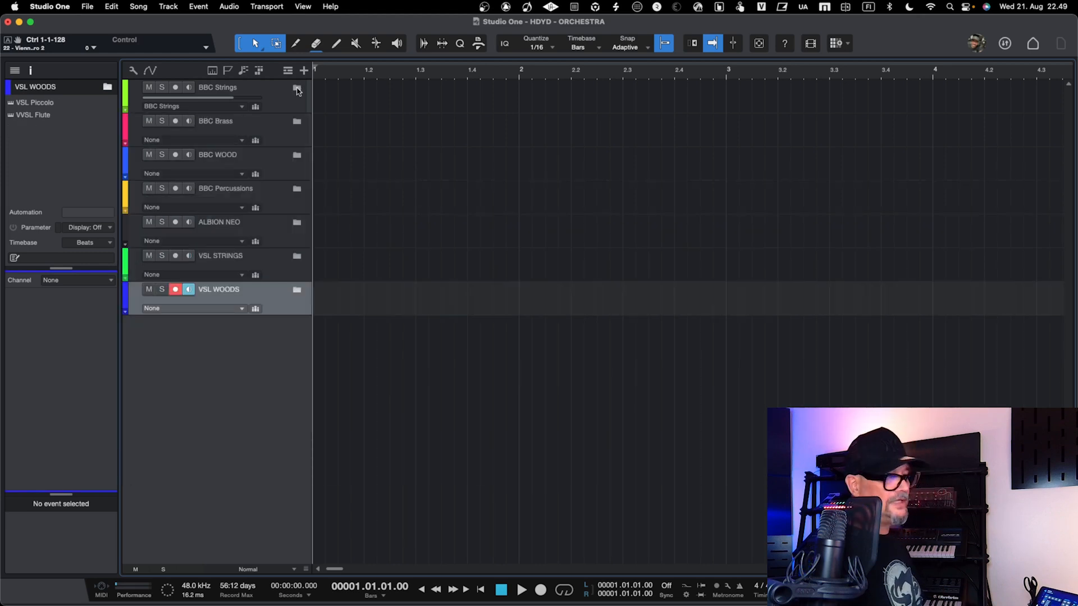